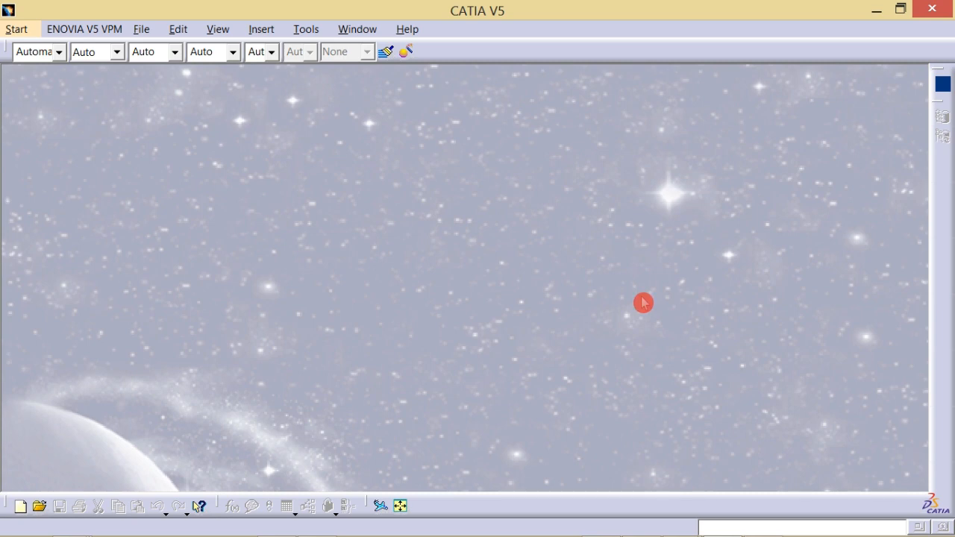
- Consult the reference drawing, and create a new part named TOOL_TEST with hybrid design disabled and a geometrical set included
key("alt+Tab")
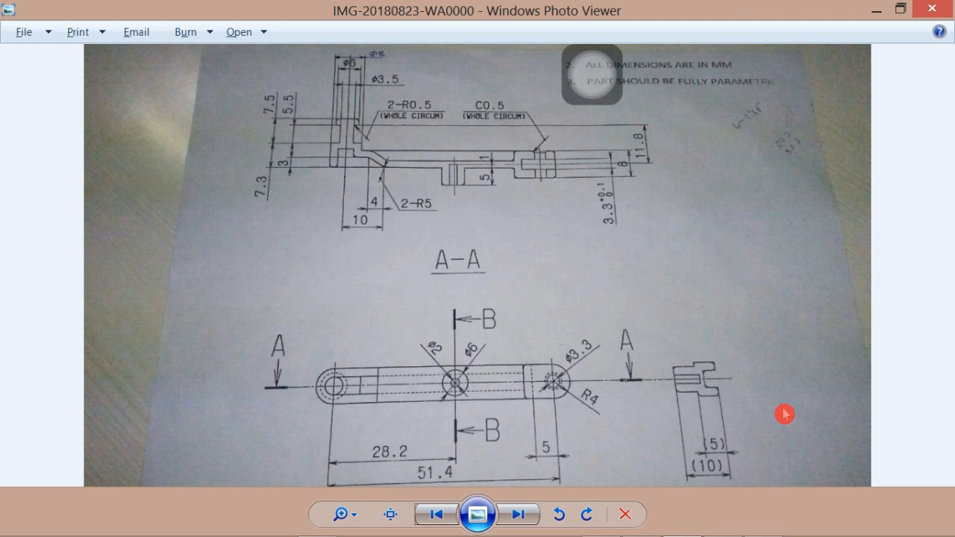
key("alt+Tab")
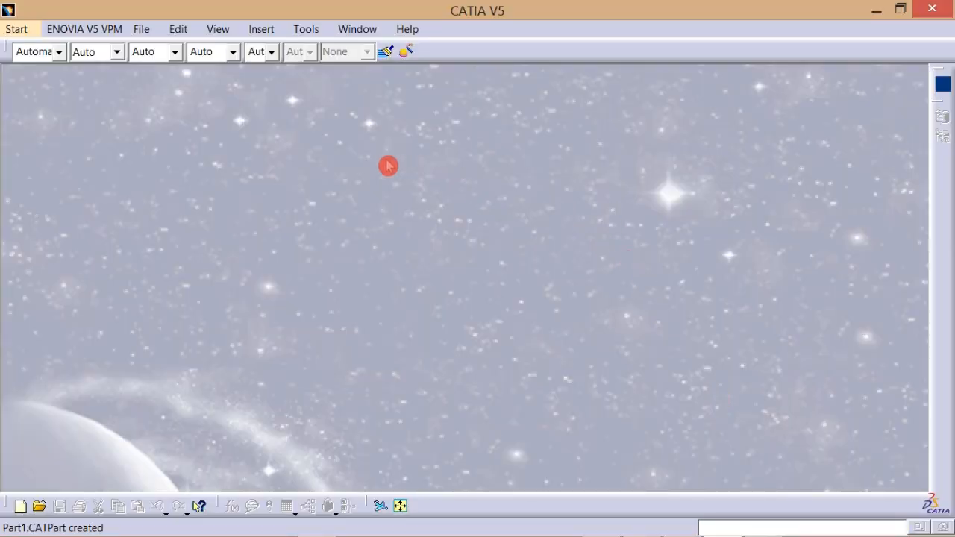
left_click(23, 36)
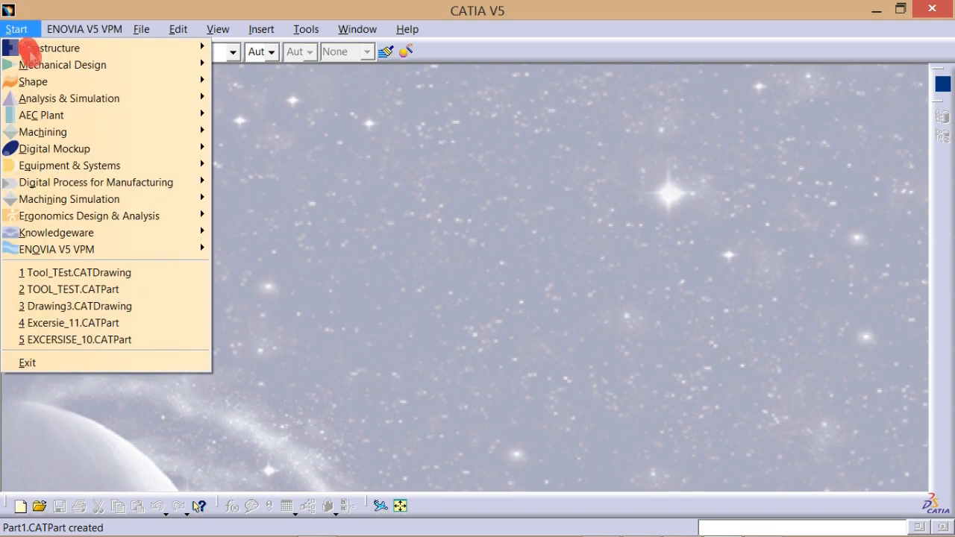
mouse_move(34, 68)
left_click(283, 72)
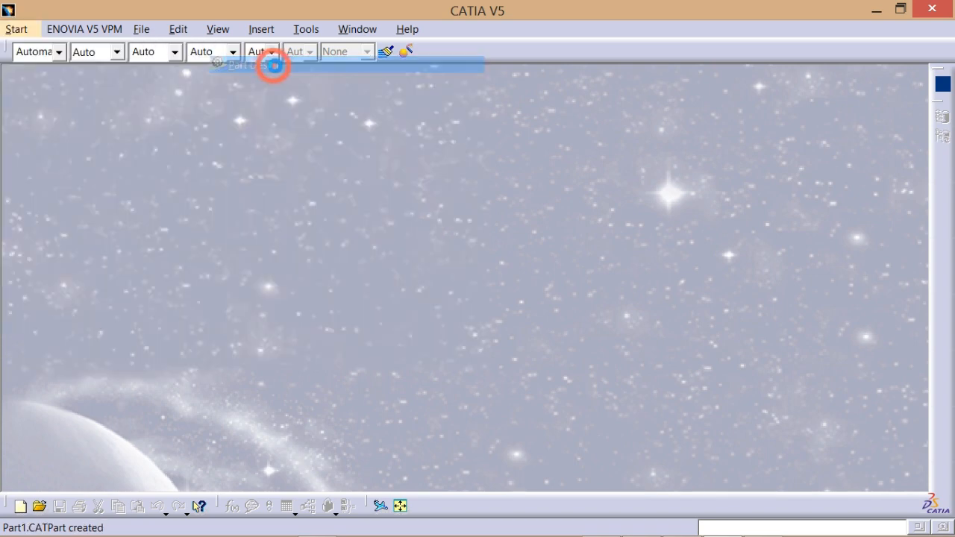
left_click(735, 335)
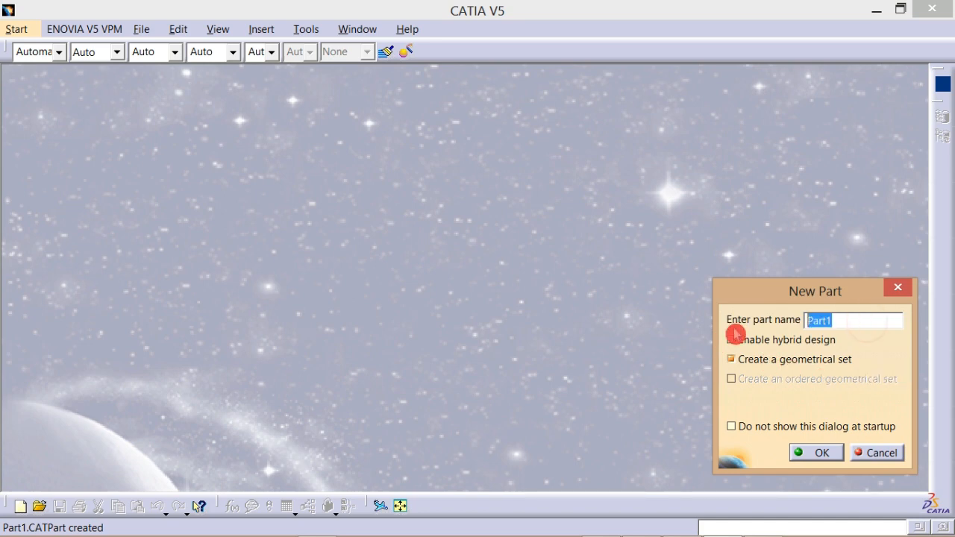
type("TOOL_TEST")
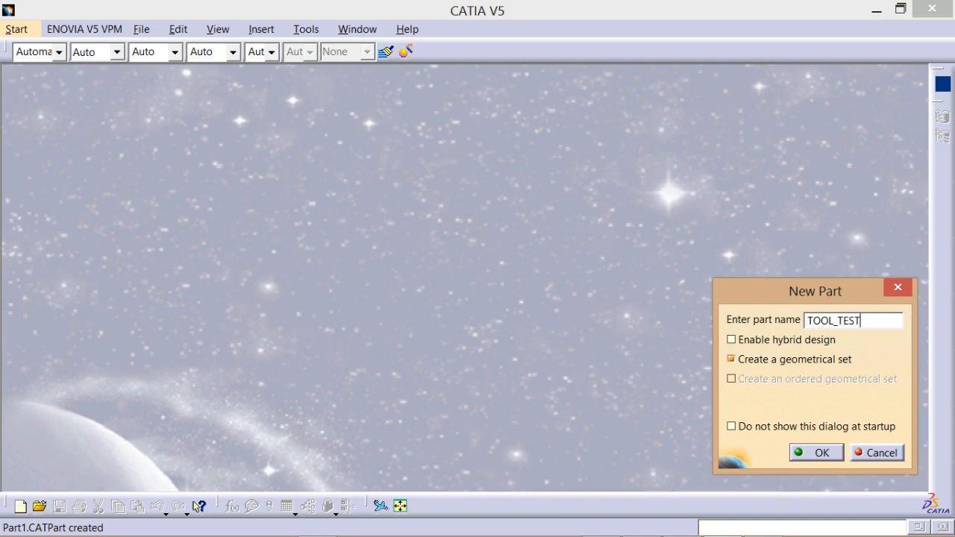
left_click(817, 453)
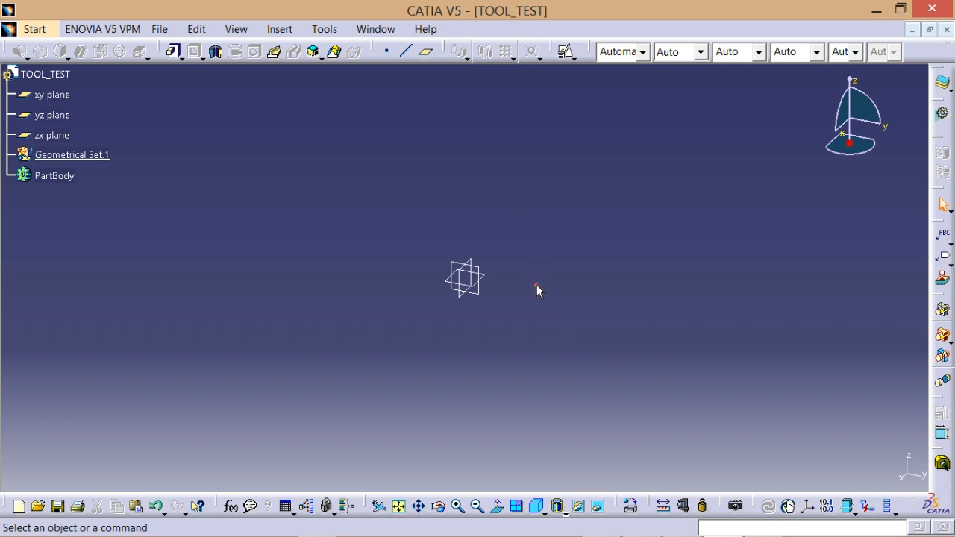
- Recheck the drawing's plan view and create a positioned sketch on the xy plane with Swap and Reverse V enabled
middle_click_drag(526, 305, 526, 305)
key("alt+Tab")
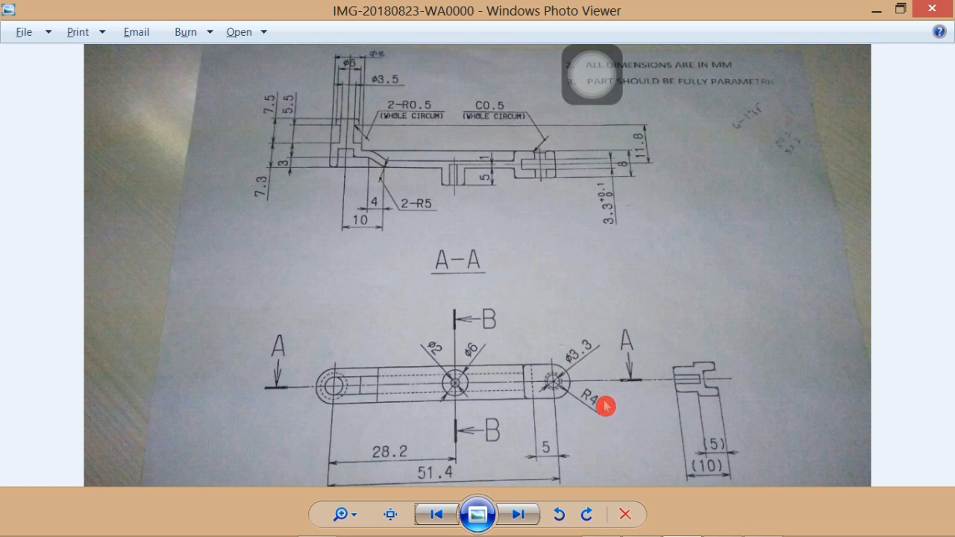
scroll(504, 389, "up", 3)
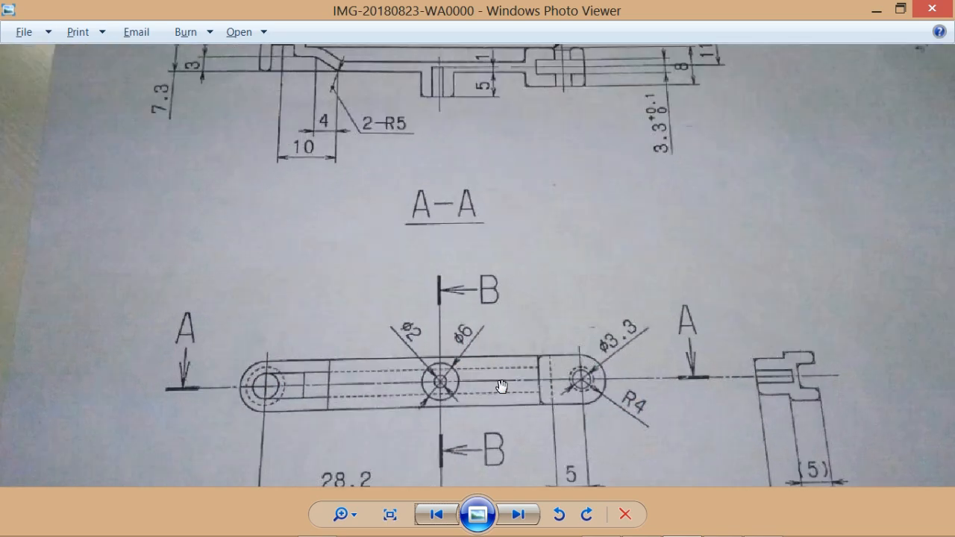
key("alt+Tab")
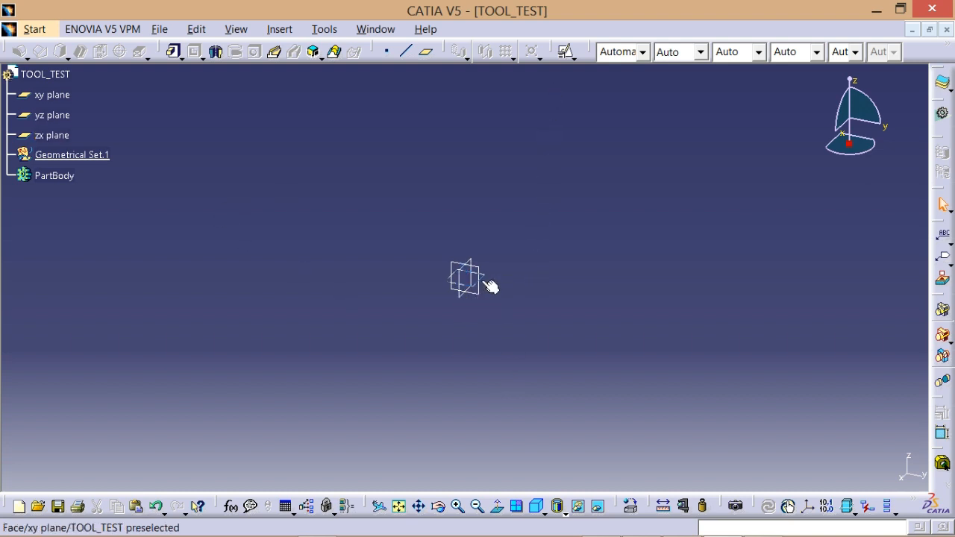
left_click(571, 59)
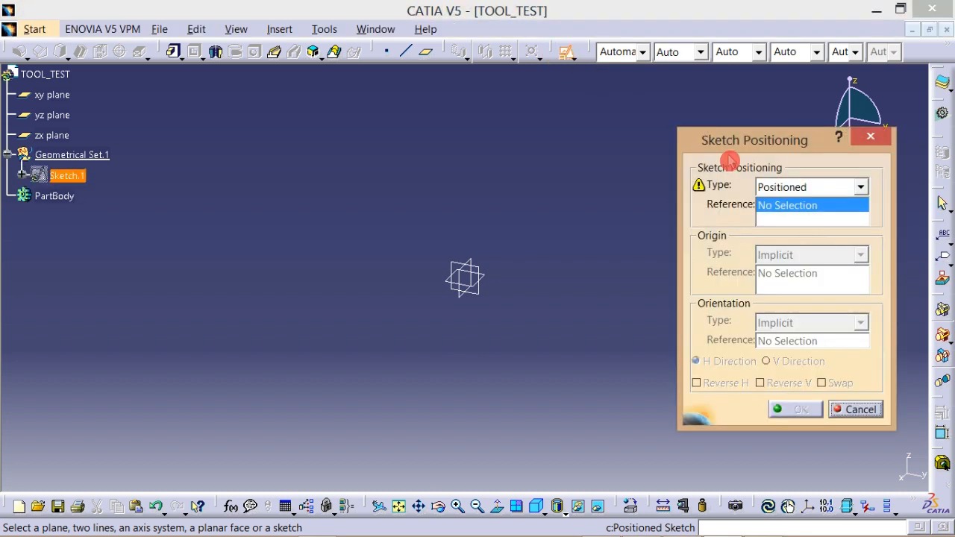
left_click(495, 282)
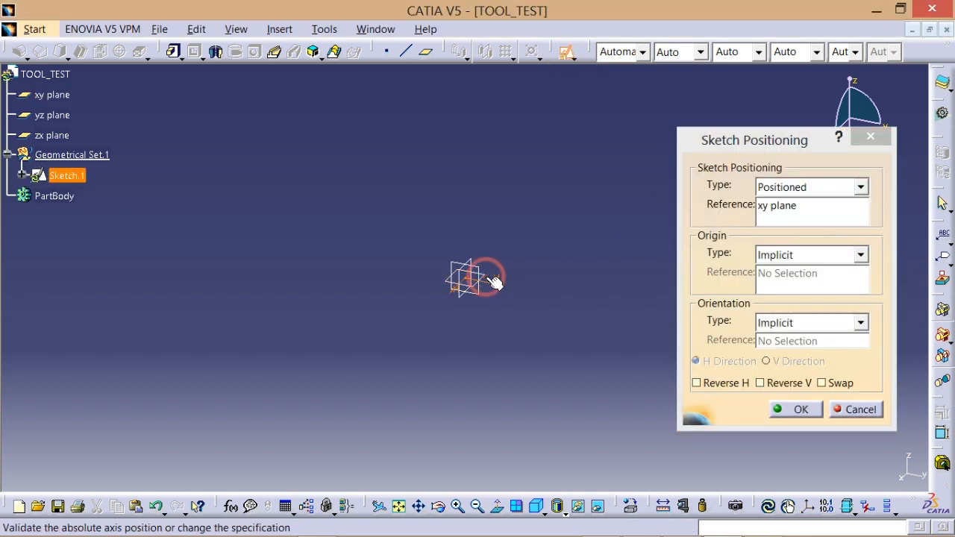
left_click(821, 383)
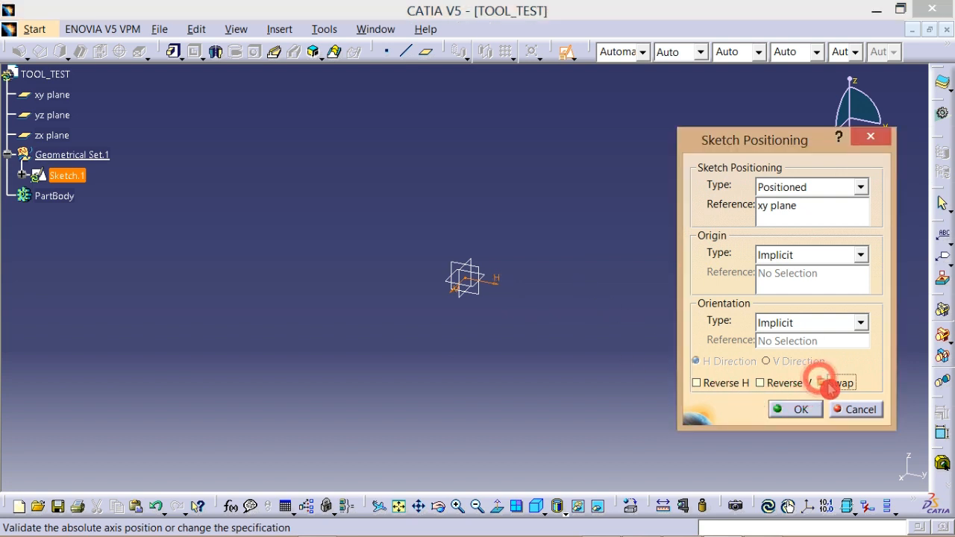
left_click(776, 385)
left_click(794, 409)
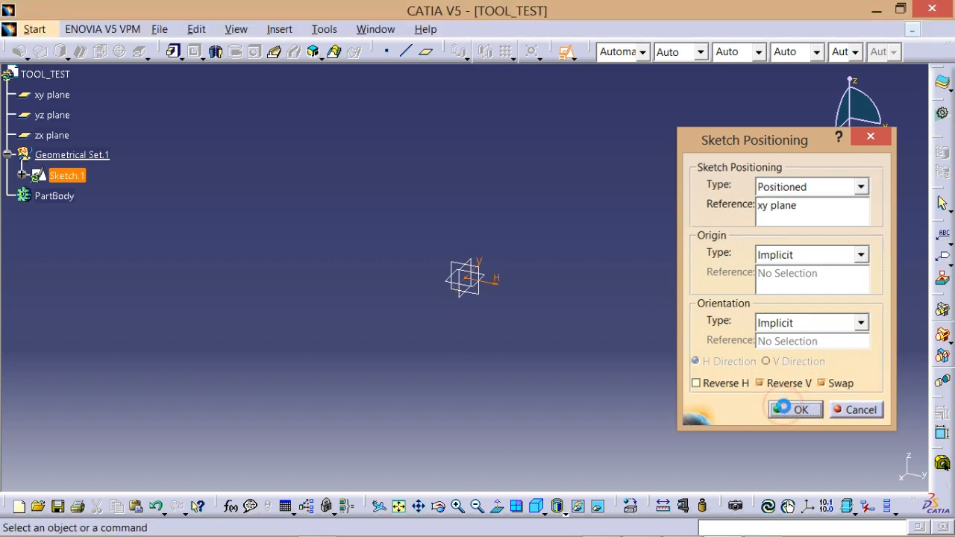
- Line up the floating sketch toolbars and sketch a horizontal elongated hole from the origin, about 117 mm between centres with about 29 mm end radius
mouse_move(530, 251)
middle_mouse_down()
mouse_move(482, 294)
mouse_move(482, 308)
middle_mouse_up()
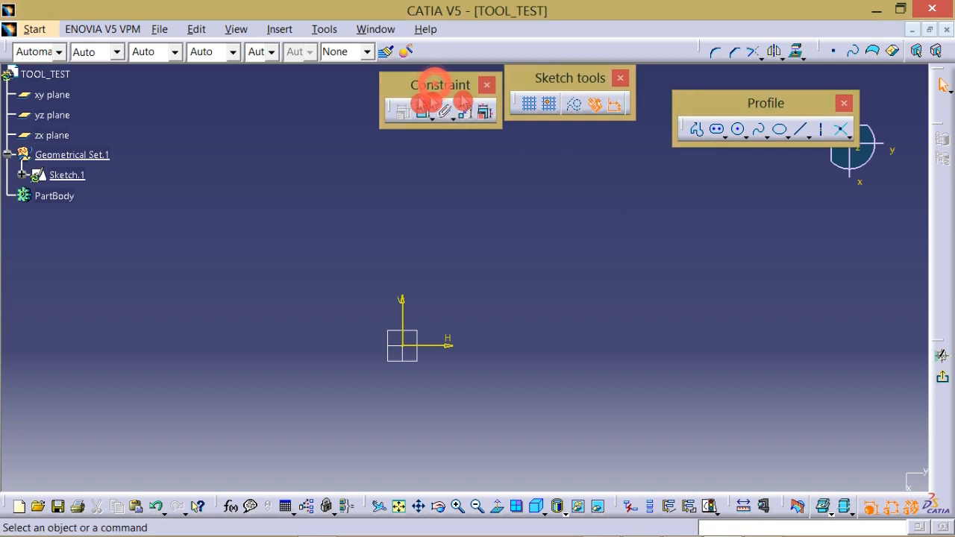
left_click_drag(435, 85, 415, 103)
left_click_drag(567, 87, 572, 112)
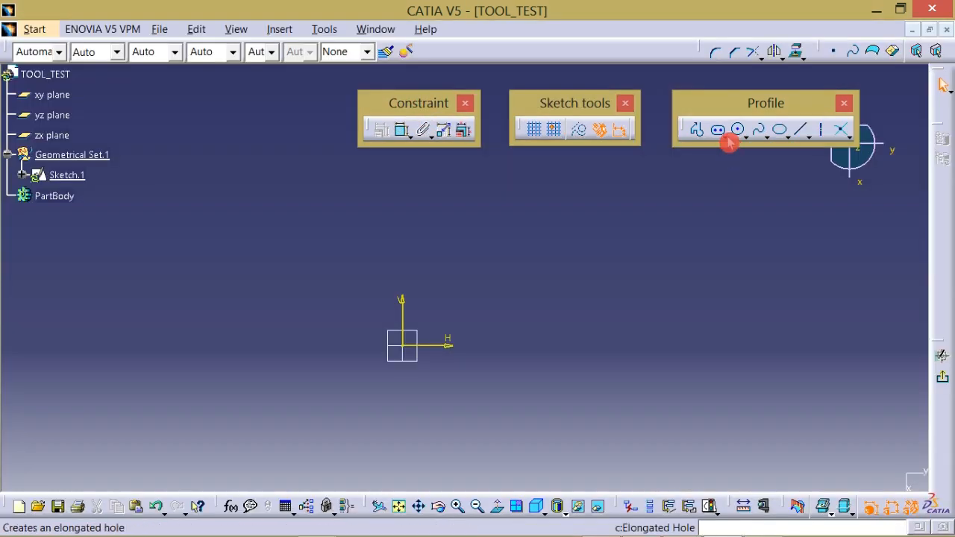
left_click(723, 133)
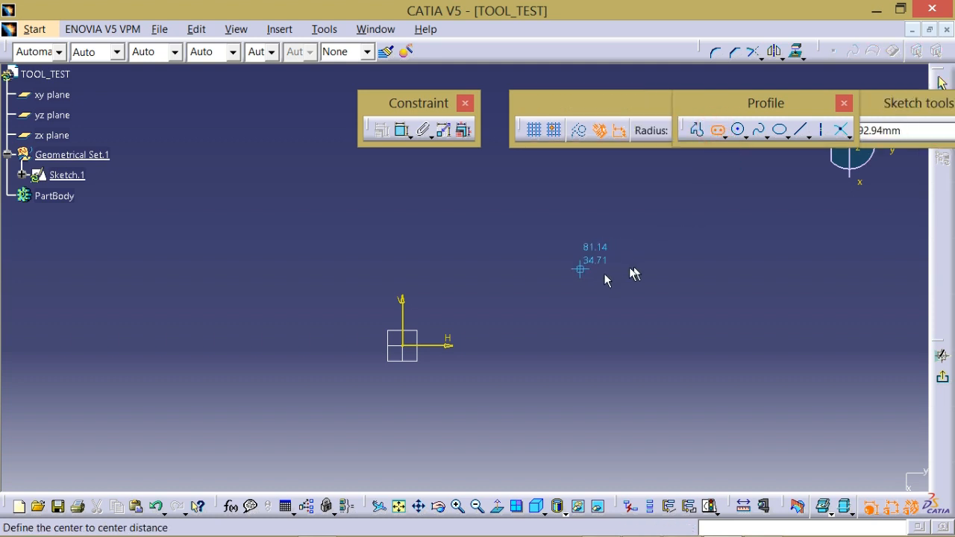
left_click(404, 346)
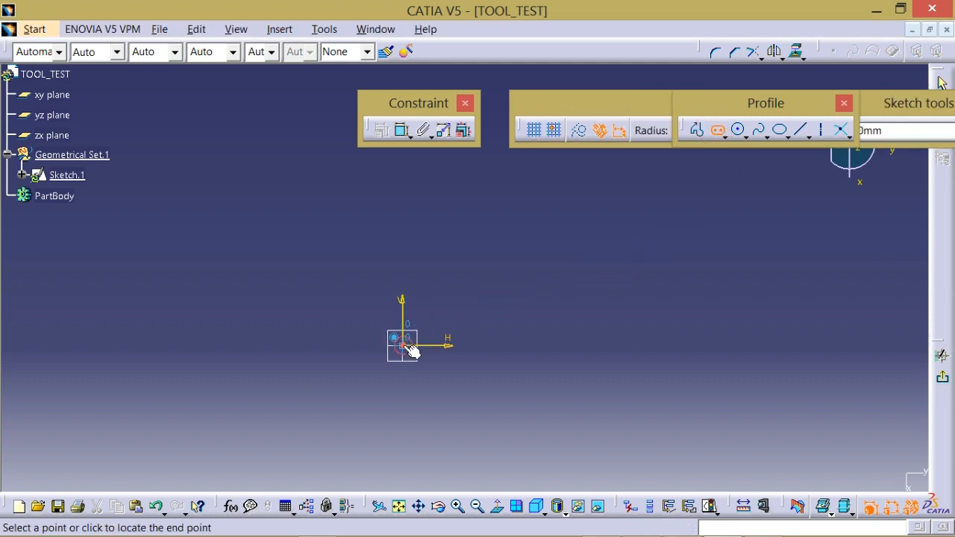
left_click(659, 345)
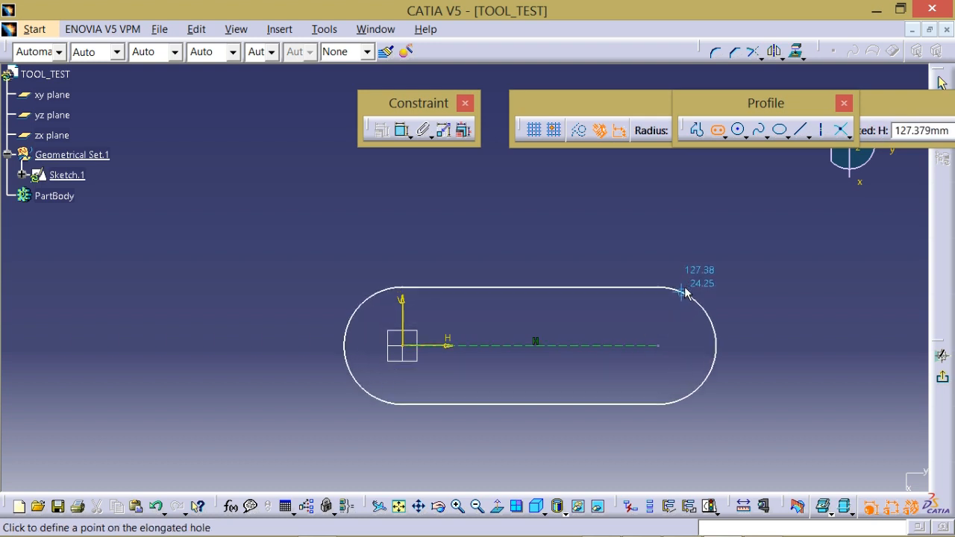
left_click(684, 286)
left_click(752, 222)
- Delete the automatic offset dimension between the elongated hole's upper edge and its centreline
middle_click_drag(676, 220, 604, 200)
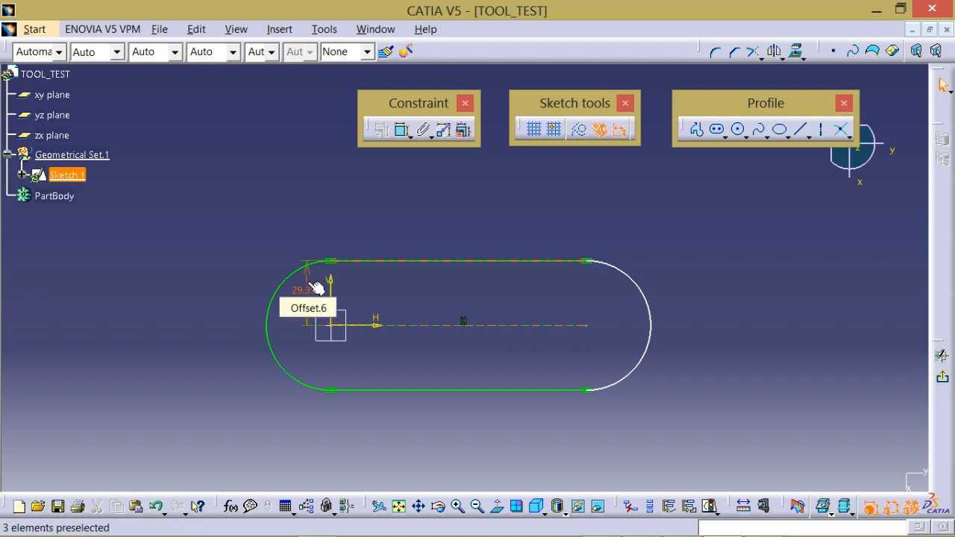
mouse_move(305, 291)
left_mouse_down()
mouse_move(309, 284)
mouse_move(212, 285)
left_mouse_up()
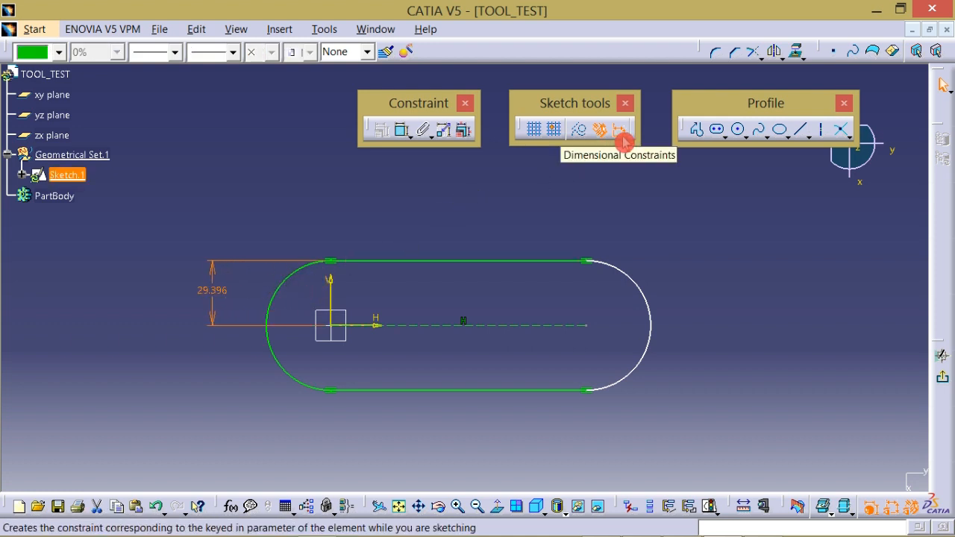
left_click(279, 176)
left_click(213, 291)
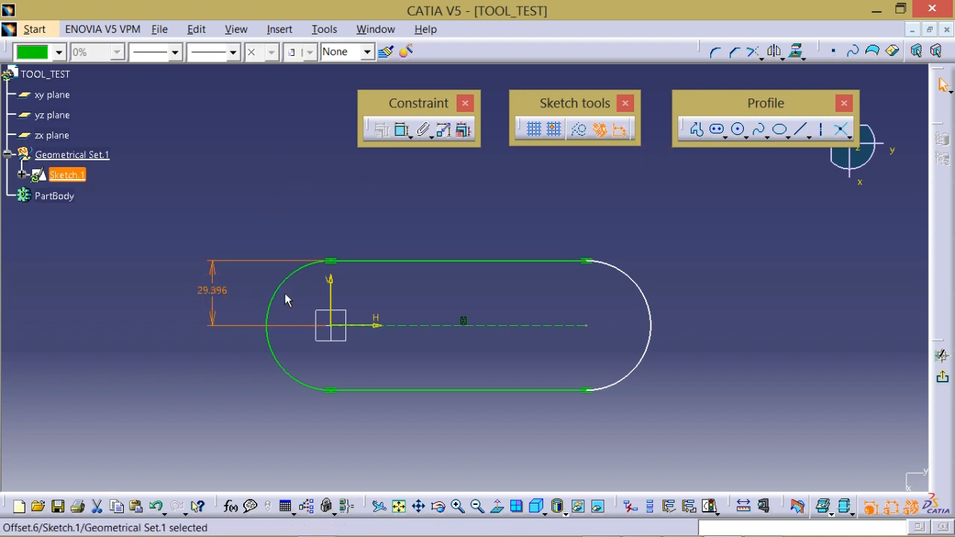
key("Delete")
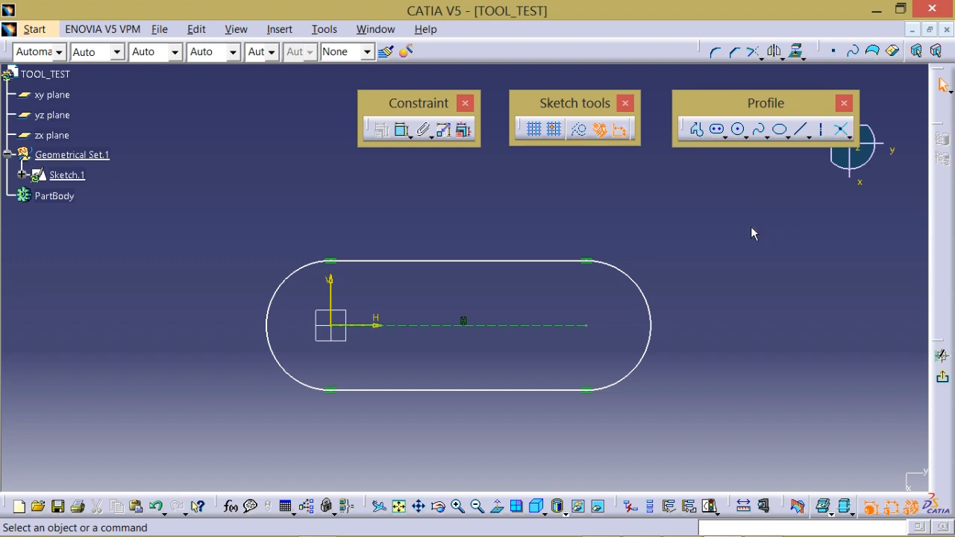
- Examine the reference drawing's plan view for the arm's centre-to-centre distance and end radius
key("alt+Tab")
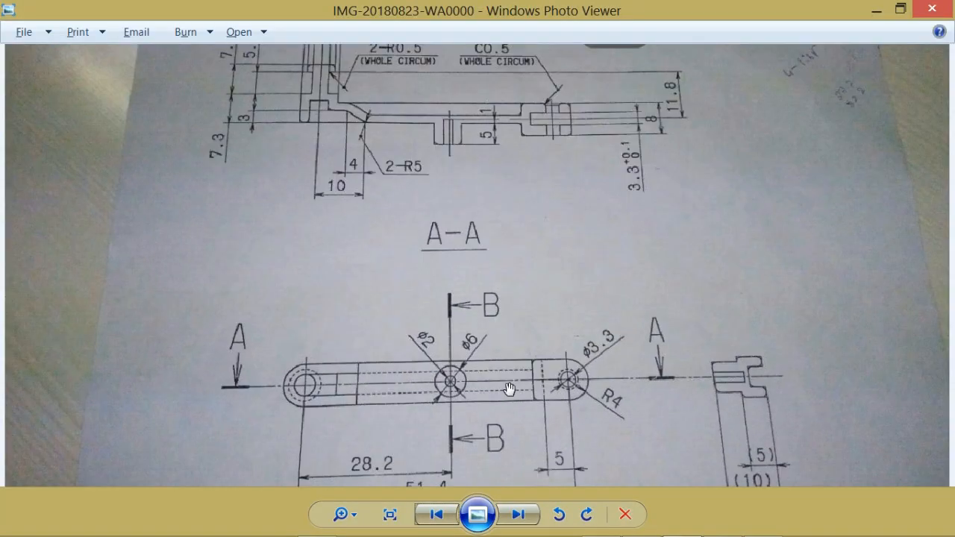
key("alt+Tab")
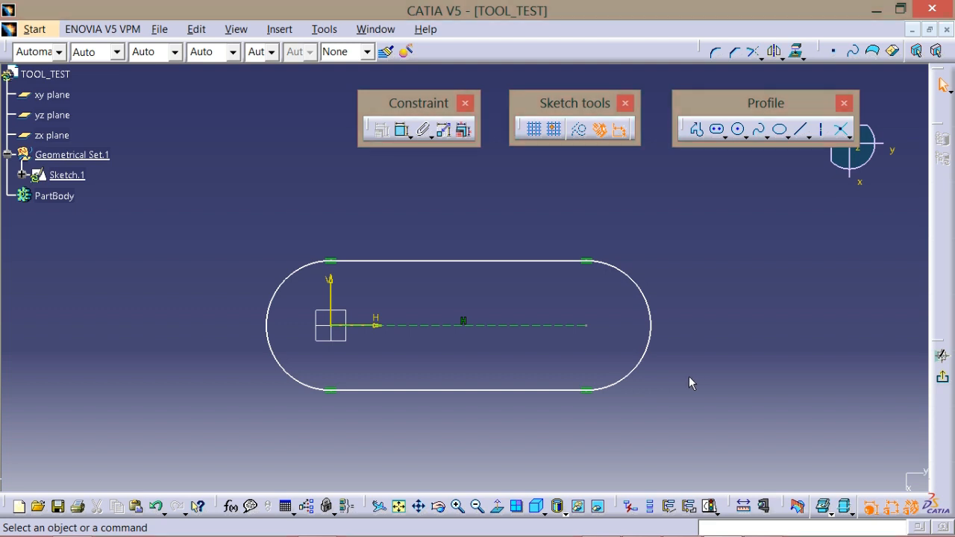
key("alt+Tab")
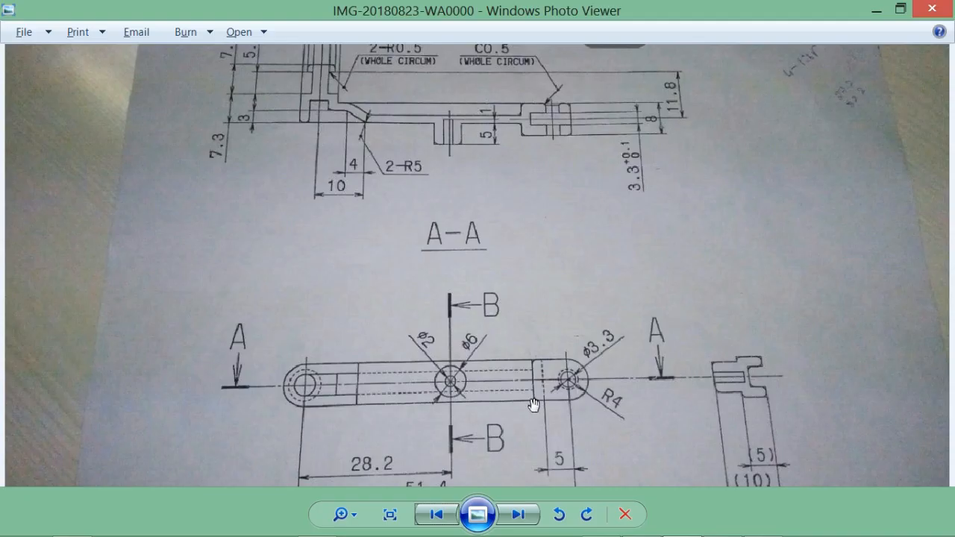
scroll(486, 438, "down", 1)
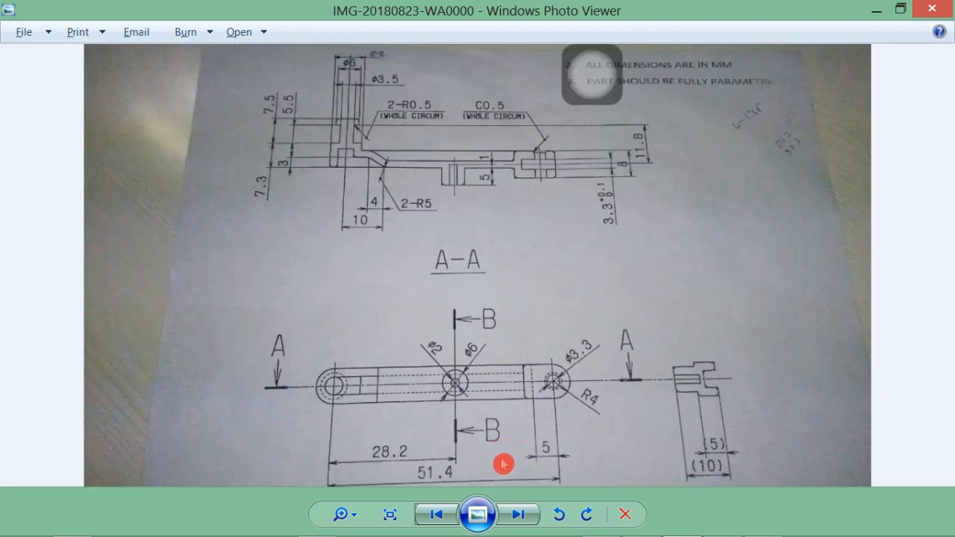
scroll(499, 461, "up", 2)
left_click_drag(492, 455, 504, 440)
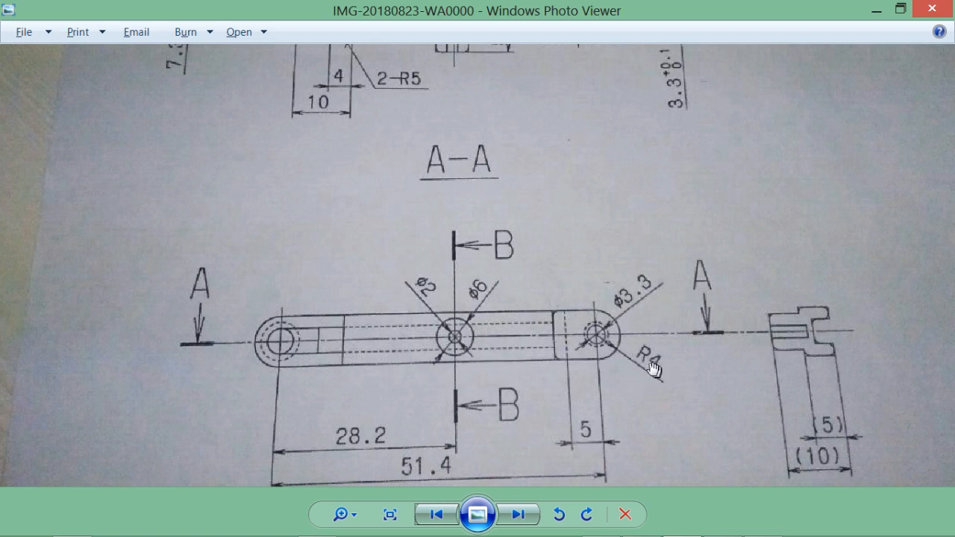
key("alt+Tab")
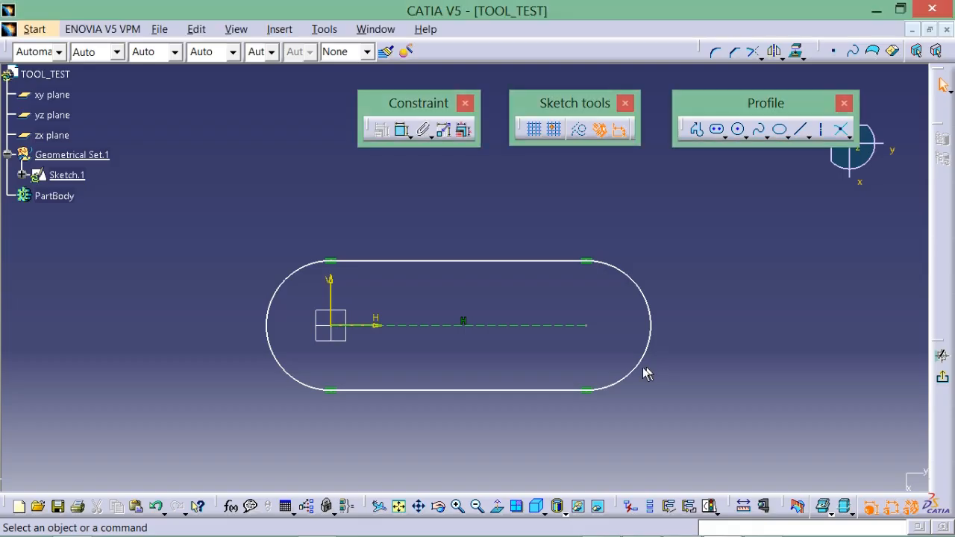
- Dimension the elongated hole's centre-to-centre distance below the profile and the radius of its right end arc
left_click(403, 130)
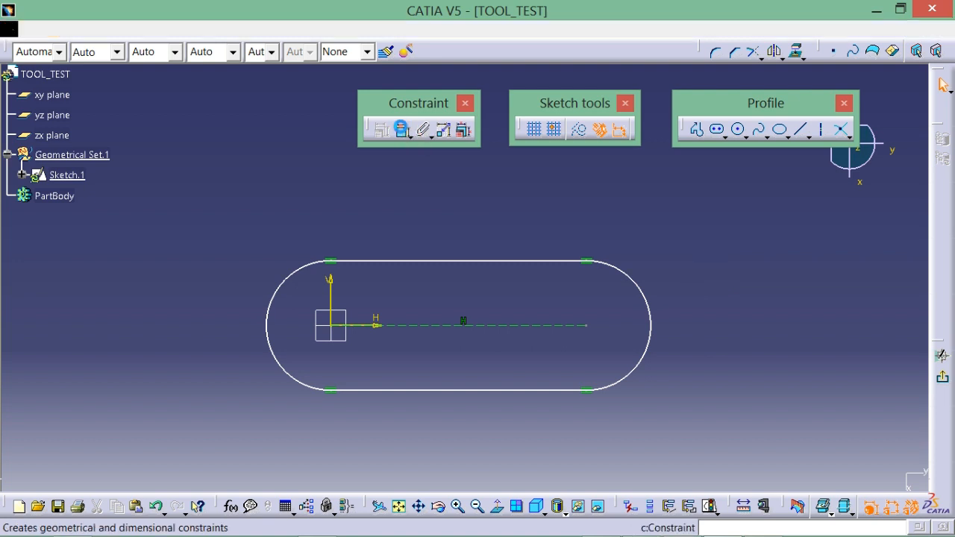
left_click(473, 327)
left_click(464, 433)
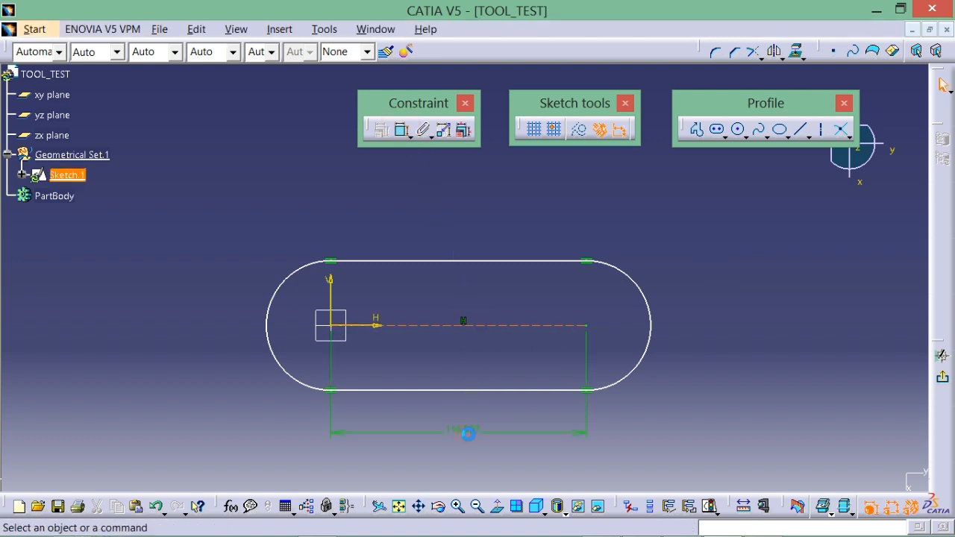
left_click(415, 137)
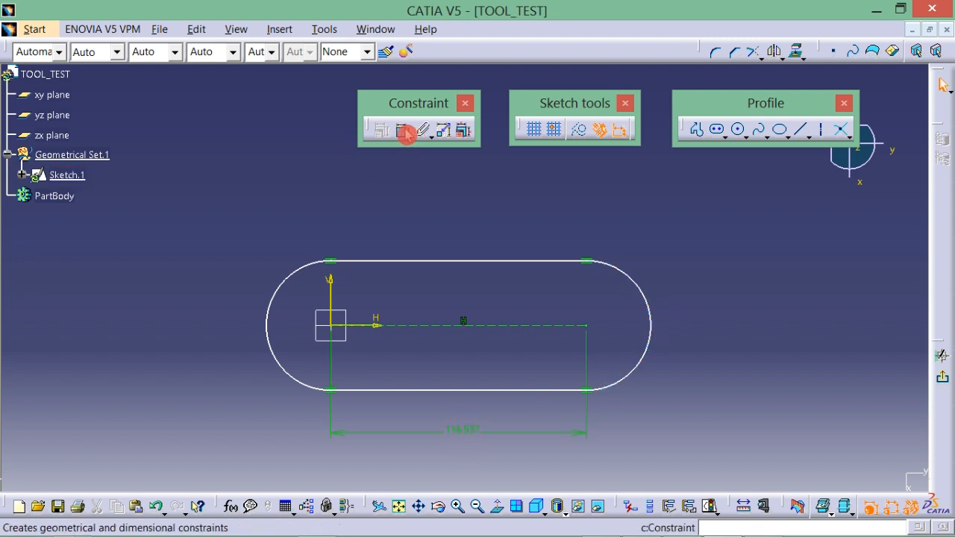
left_click(629, 276)
left_click(674, 248)
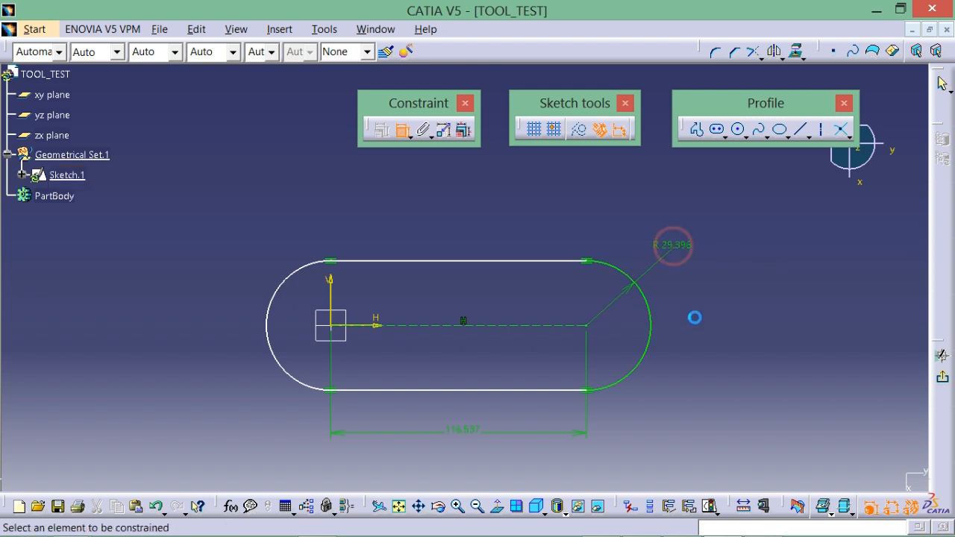
mouse_move(730, 333)
middle_mouse_down()
mouse_move(729, 299)
mouse_move(618, 354)
middle_mouse_up()
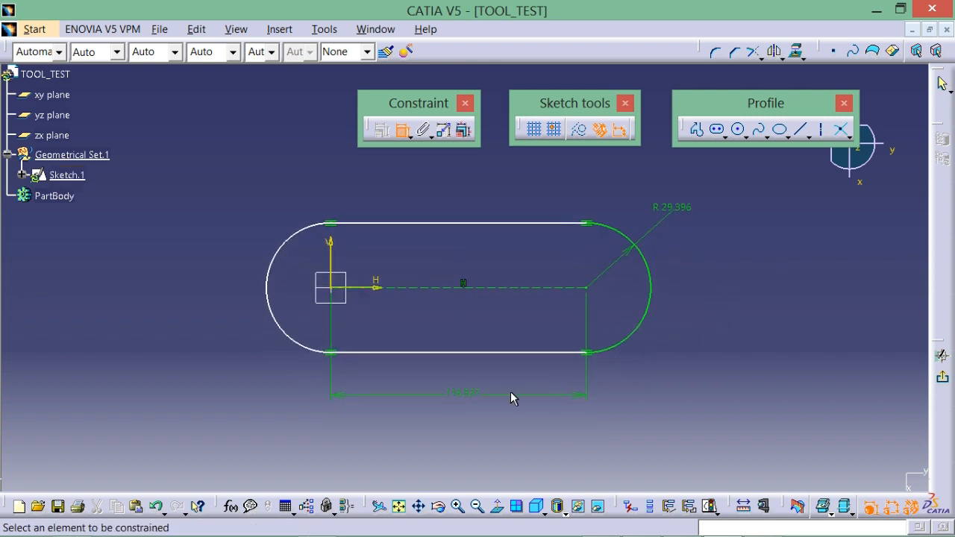
key("Escape")
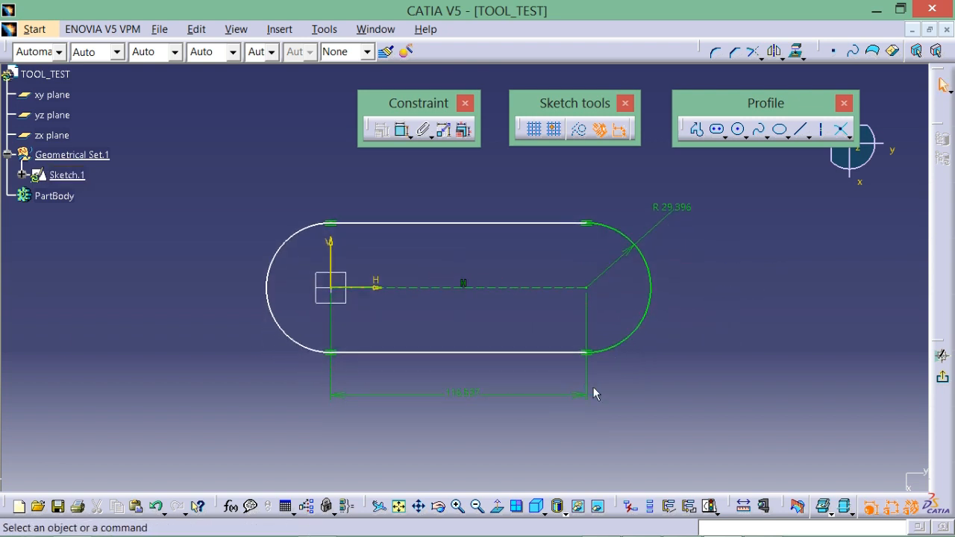
- Set the elongated hole's centre-to-centre distance to 51.4 mm
double_click(478, 398)
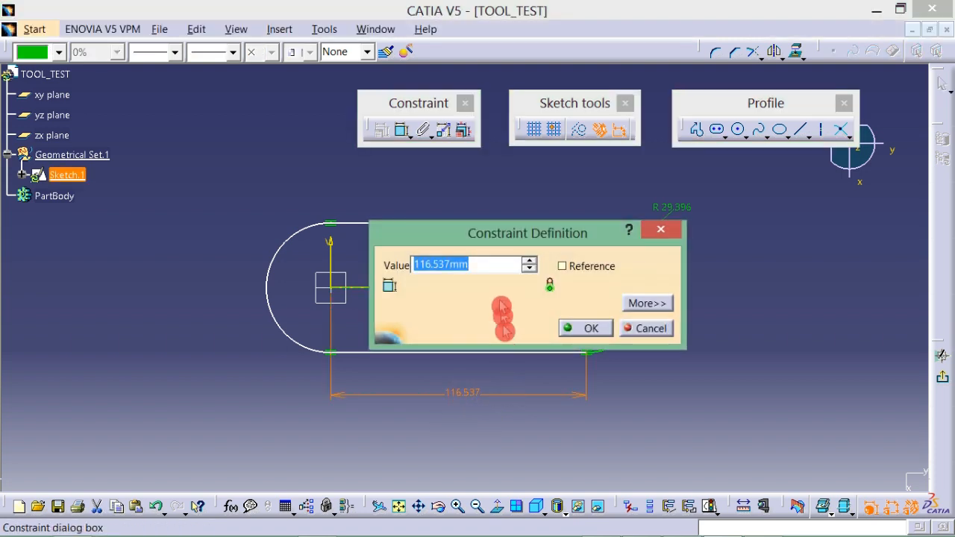
key("alt+Tab")
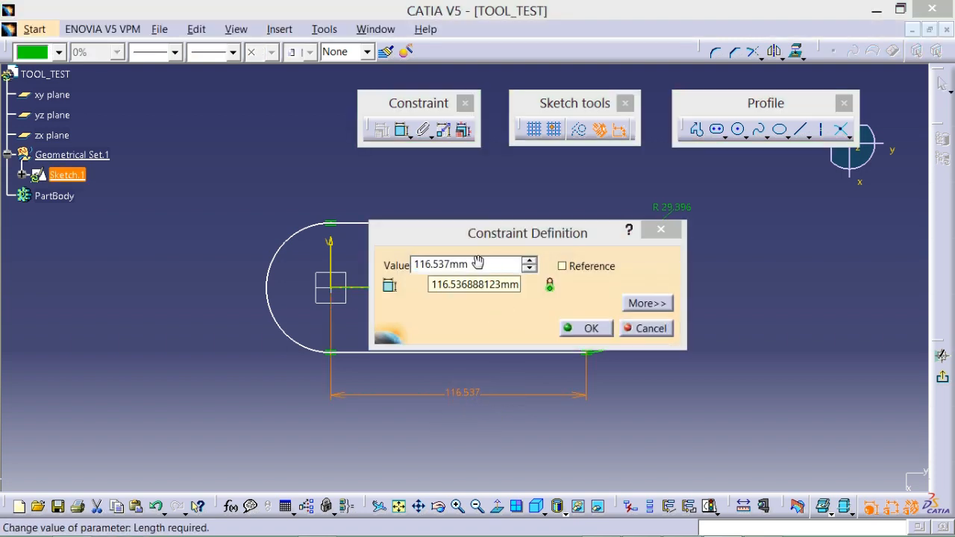
key("alt+Tab")
type("5")
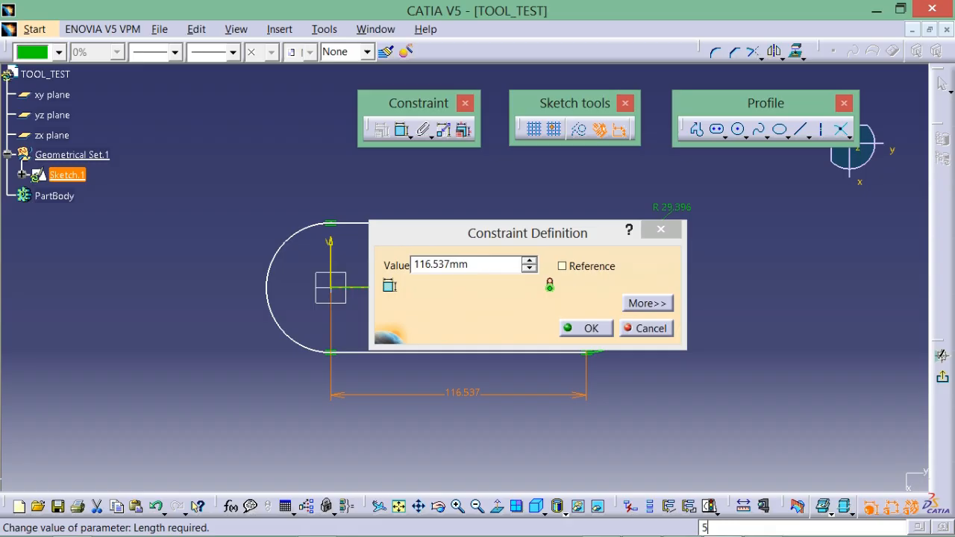
left_click_drag(476, 264, 417, 278)
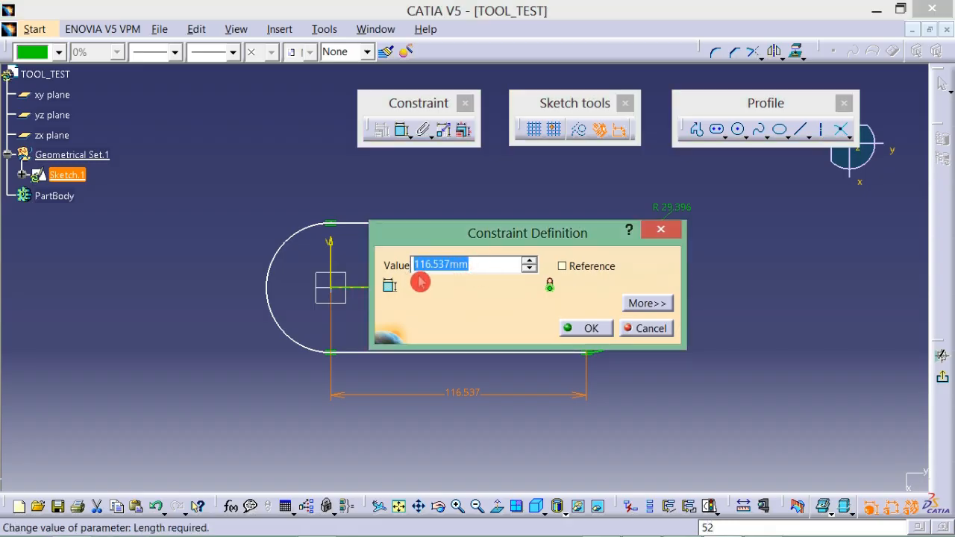
type("51.4")
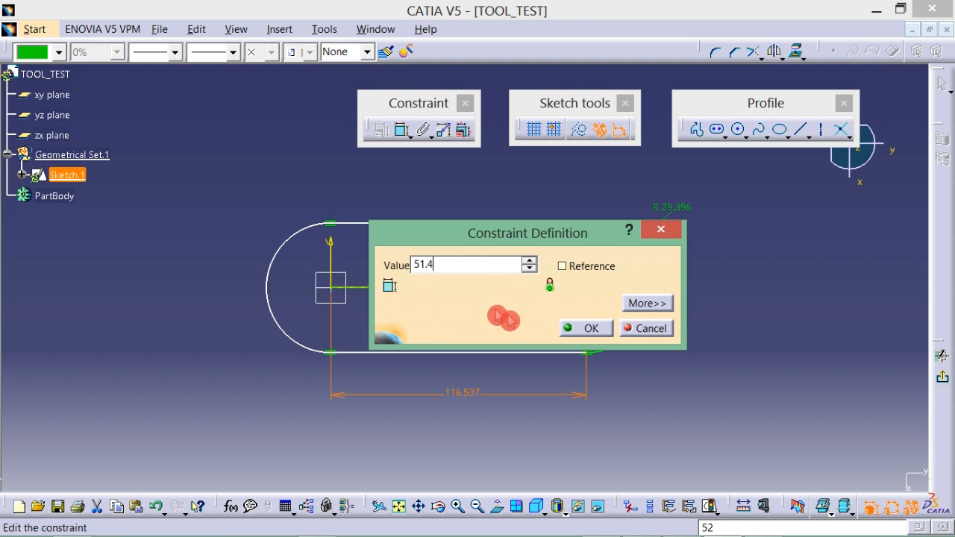
left_click(596, 328)
middle_click_drag(562, 304, 589, 273)
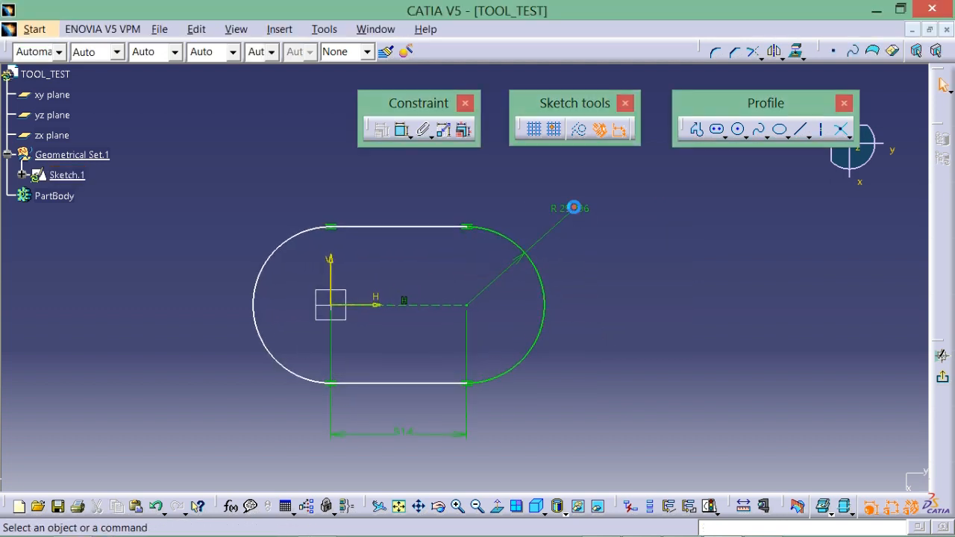
- Set the radius of the elongated hole's right end arc to 4 mm
double_click(572, 208)
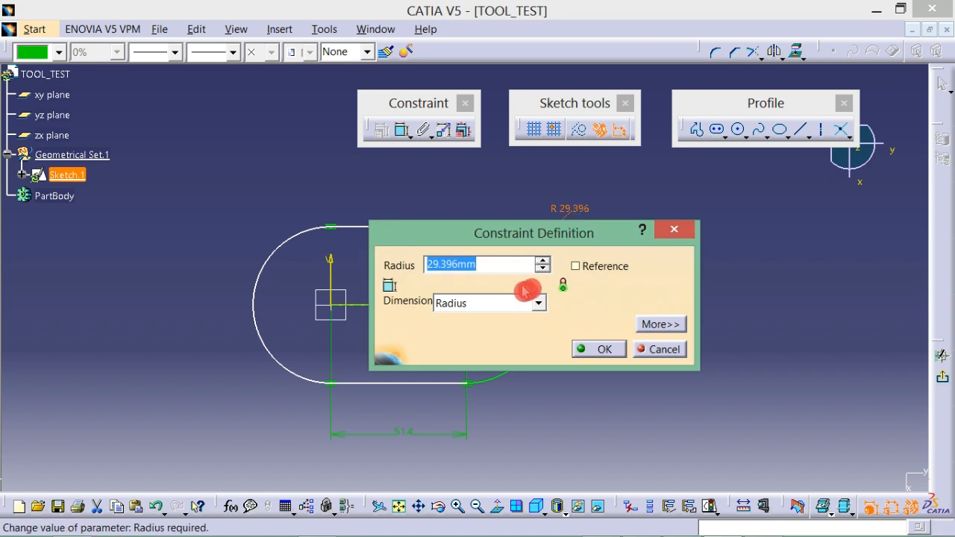
type("4")
left_click(598, 351)
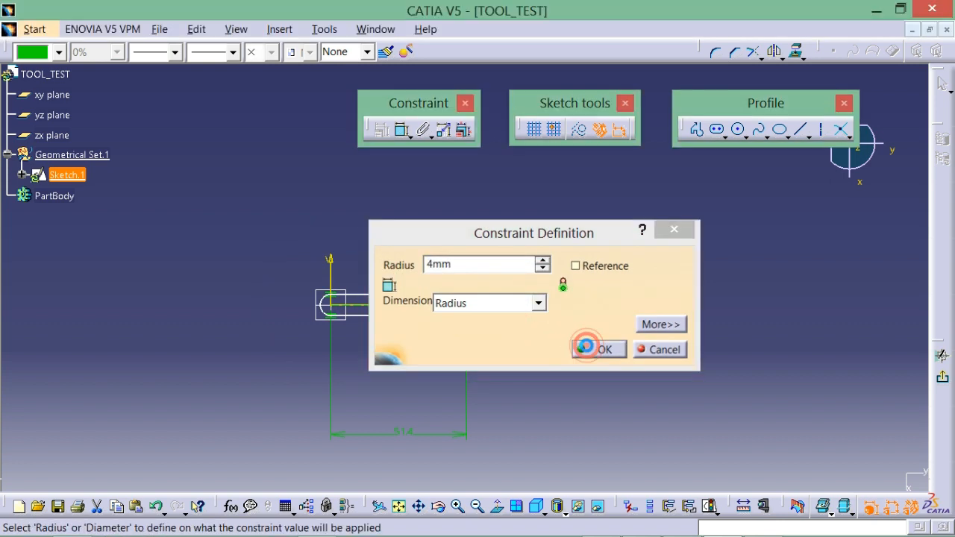
left_click(531, 375)
mouse_move(531, 376)
middle_mouse_down()
mouse_move(579, 367)
mouse_move(625, 233)
middle_mouse_up()
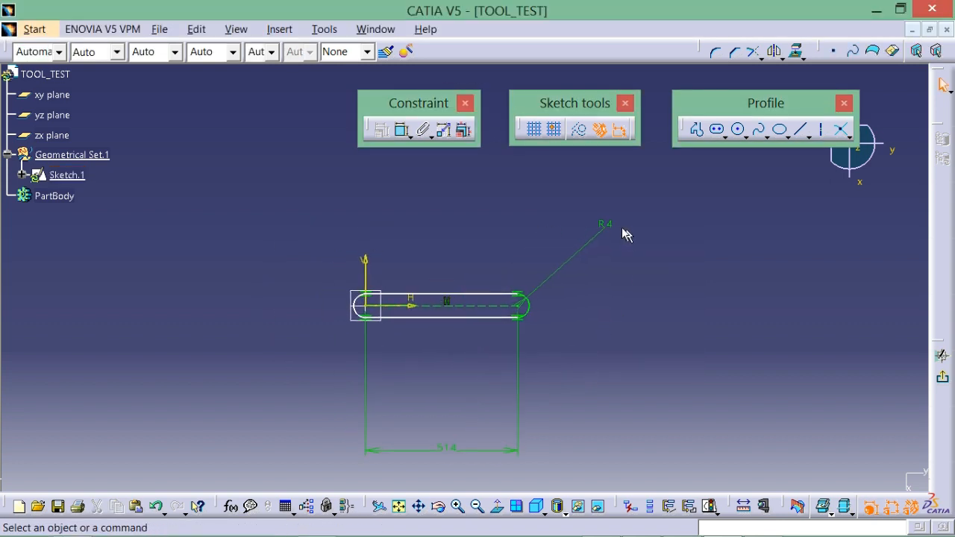
- Move the end radius and centre-distance dimensions closer to the slimmed profile
left_click_drag(606, 229, 544, 269)
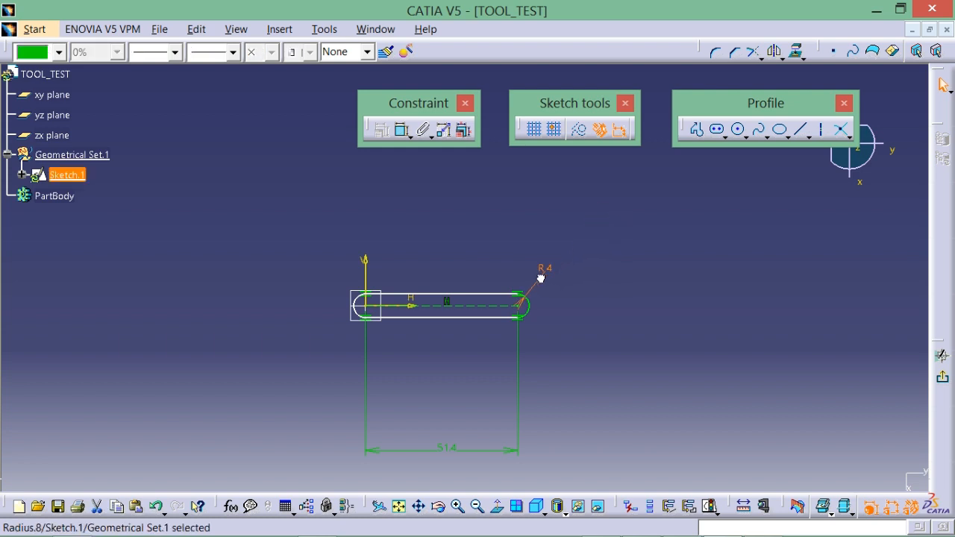
left_click(459, 450)
left_click_drag(458, 450, 465, 366)
mouse_move(465, 367)
middle_mouse_down()
mouse_move(486, 381)
mouse_move(526, 297)
mouse_move(497, 382)
mouse_move(533, 252)
mouse_move(472, 326)
mouse_move(473, 363)
middle_mouse_up()
left_click(478, 364)
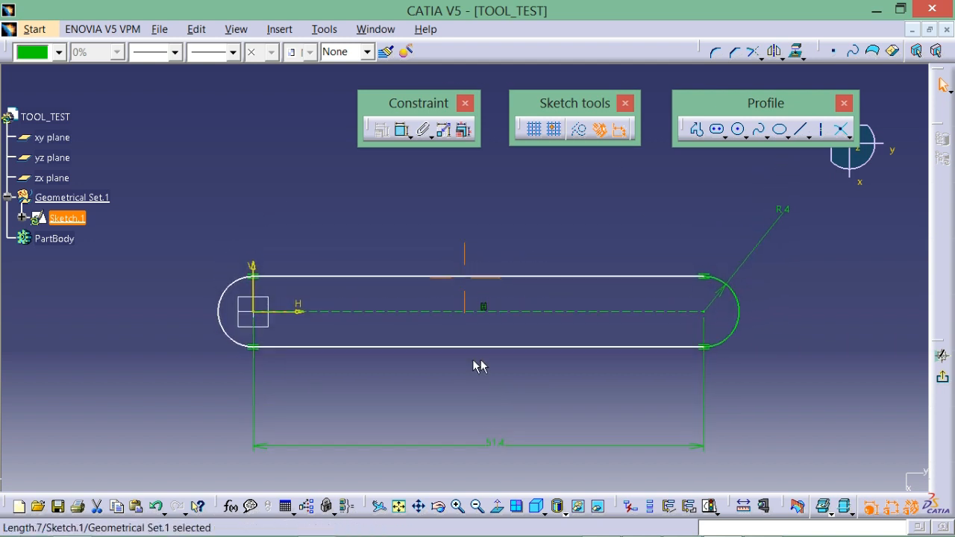
- Pull the profile's upper edge out of horizontal to test which geometry is still unconstrained
left_click(544, 226)
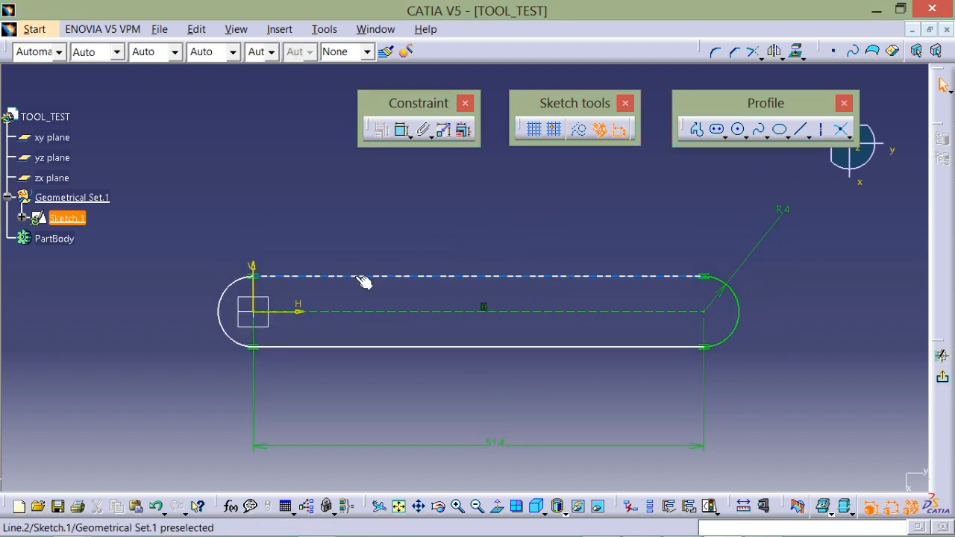
left_click_drag(353, 279, 346, 260)
mouse_move(344, 269)
left_mouse_down()
mouse_move(354, 234)
mouse_move(354, 254)
mouse_move(365, 232)
mouse_move(364, 268)
mouse_move(375, 224)
mouse_move(366, 258)
mouse_move(371, 239)
left_mouse_up()
left_click(422, 218)
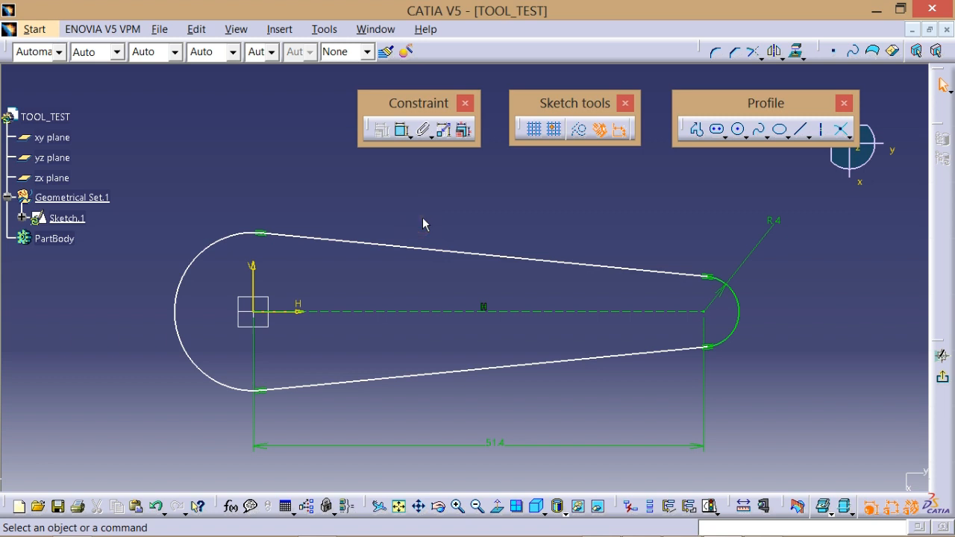
- Apply a horizontal constraint to the profile's upper edge
left_click(417, 252)
right_click(415, 249)
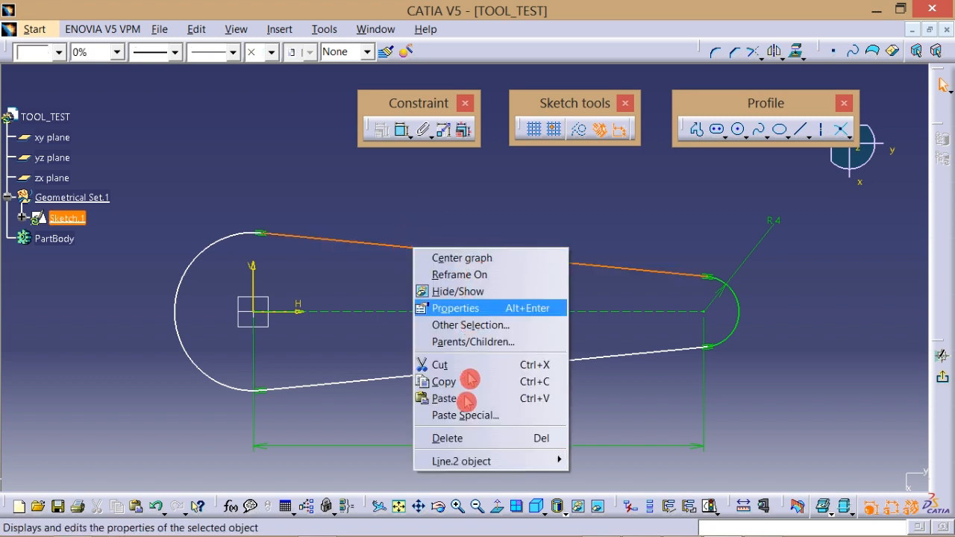
mouse_move(470, 461)
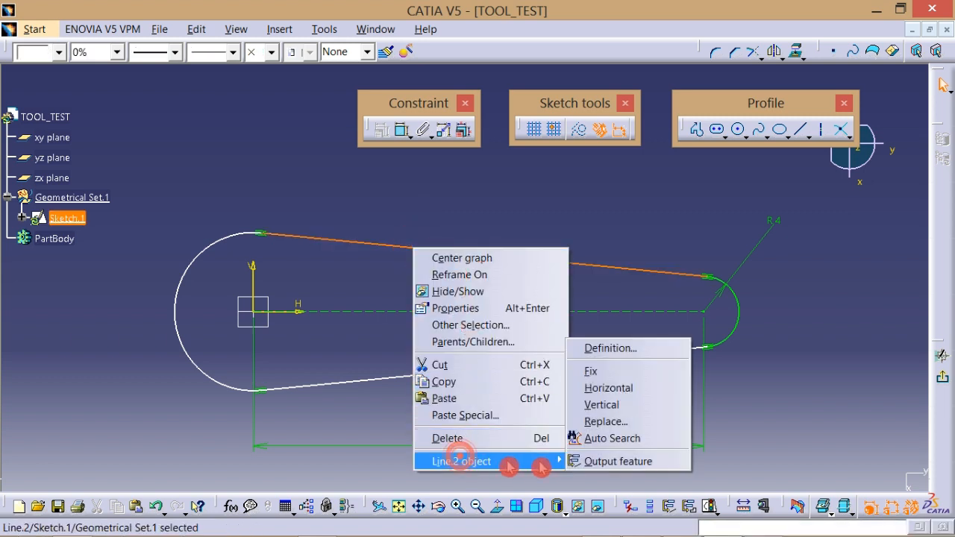
left_click(612, 388)
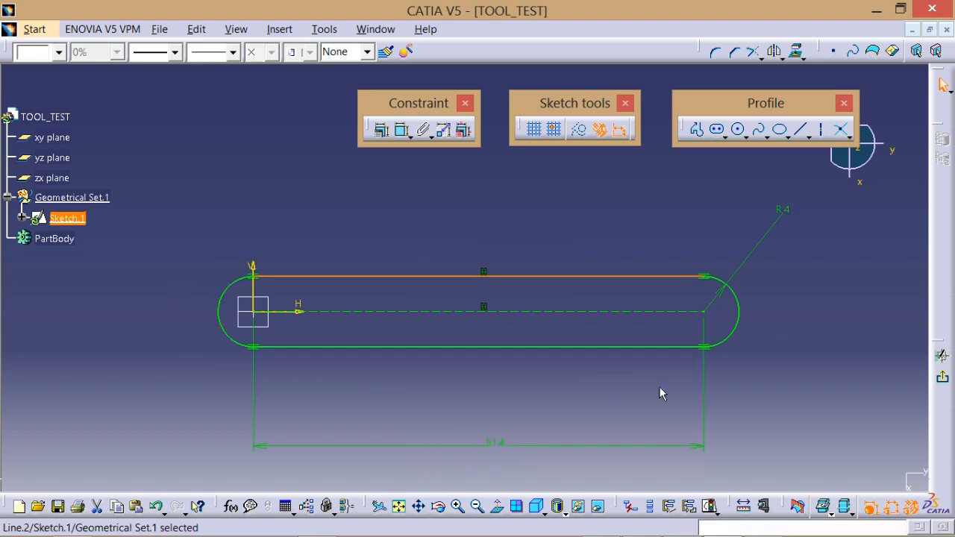
left_click(770, 382)
mouse_move(774, 375)
middle_mouse_down()
mouse_move(727, 377)
mouse_move(728, 406)
mouse_move(687, 363)
mouse_move(687, 377)
mouse_move(698, 376)
middle_mouse_up()
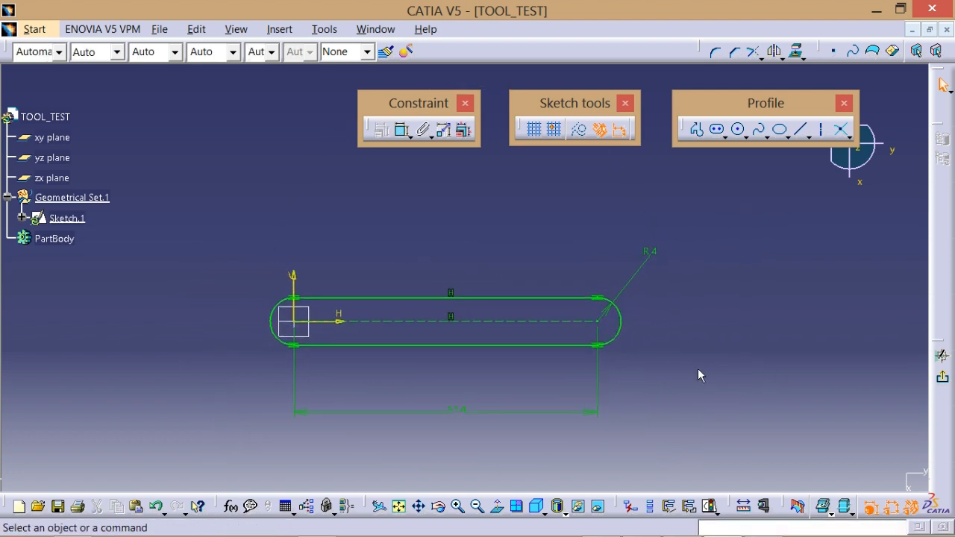
- Exit the base profile sketch and return to the 3D part
left_click(943, 380)
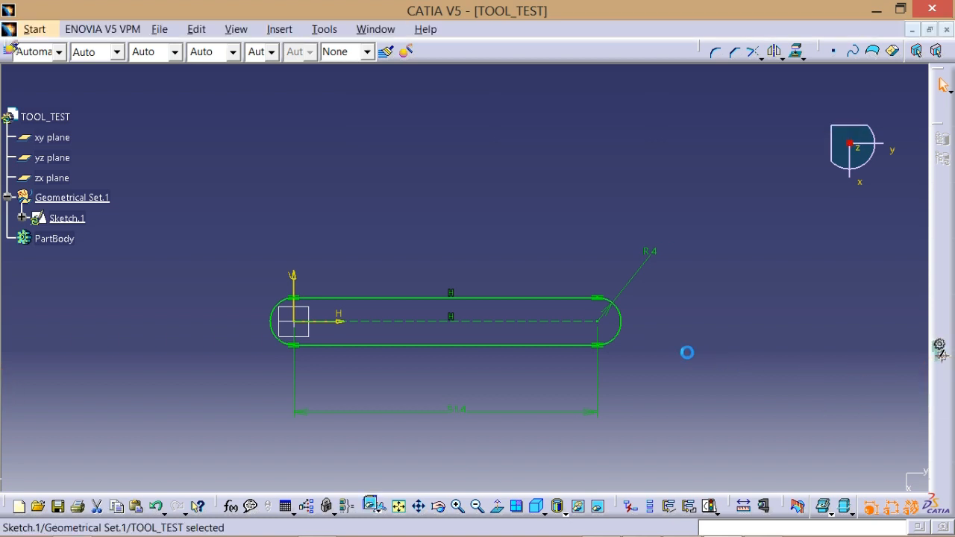
middle_click_drag(513, 201, 523, 222)
left_click(524, 222)
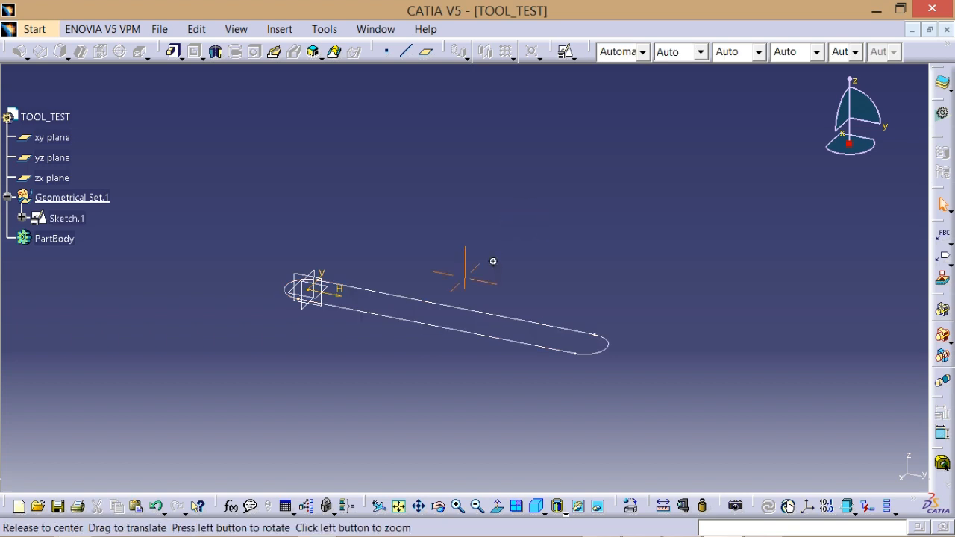
left_click(495, 260)
middle_click_drag(494, 261, 494, 242)
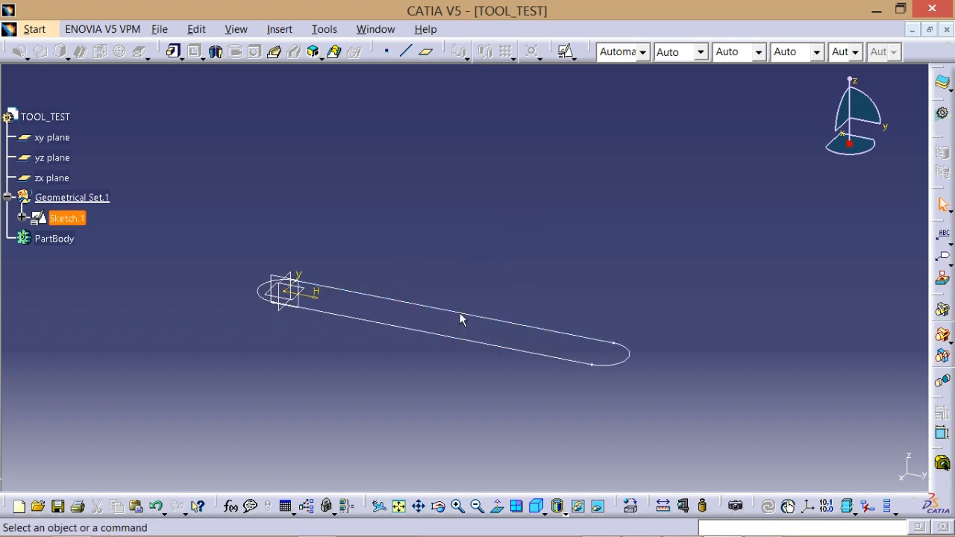
- Examine section A-A and the plan view in the reference drawing and the marked-up Paint image for the base arm's thickness
key("alt+Tab")
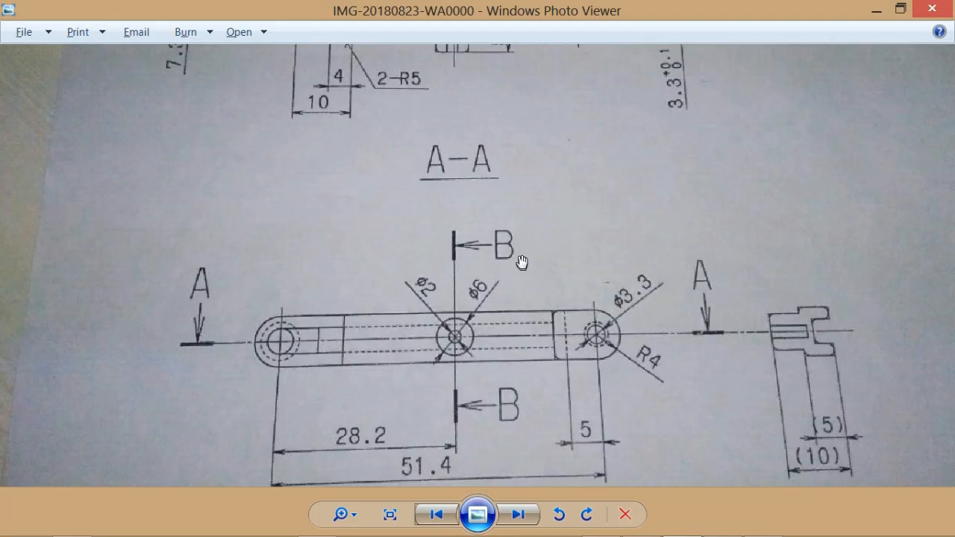
scroll(526, 266, "down", 3)
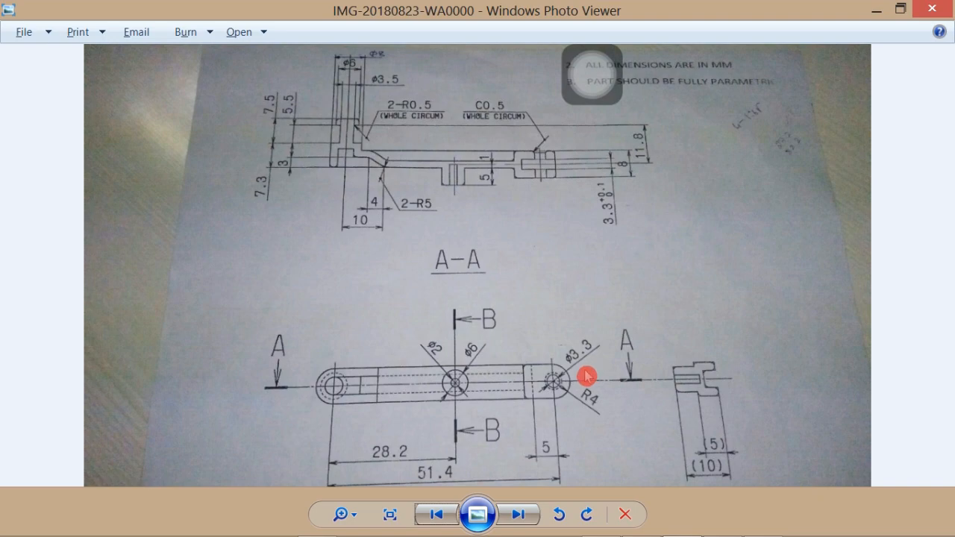
key("alt+Tab")
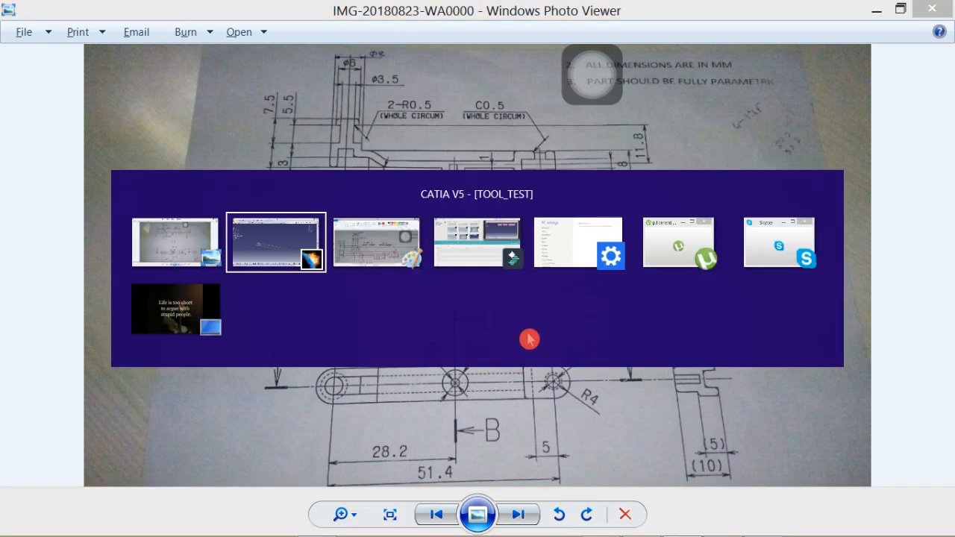
key("alt+Tab")
scroll(483, 358, "down", 3)
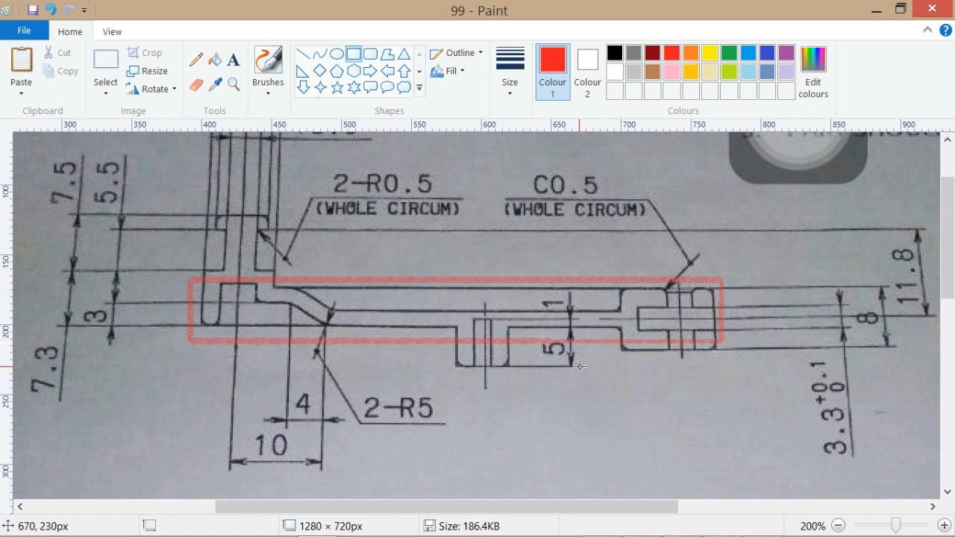
key("alt+Tab")
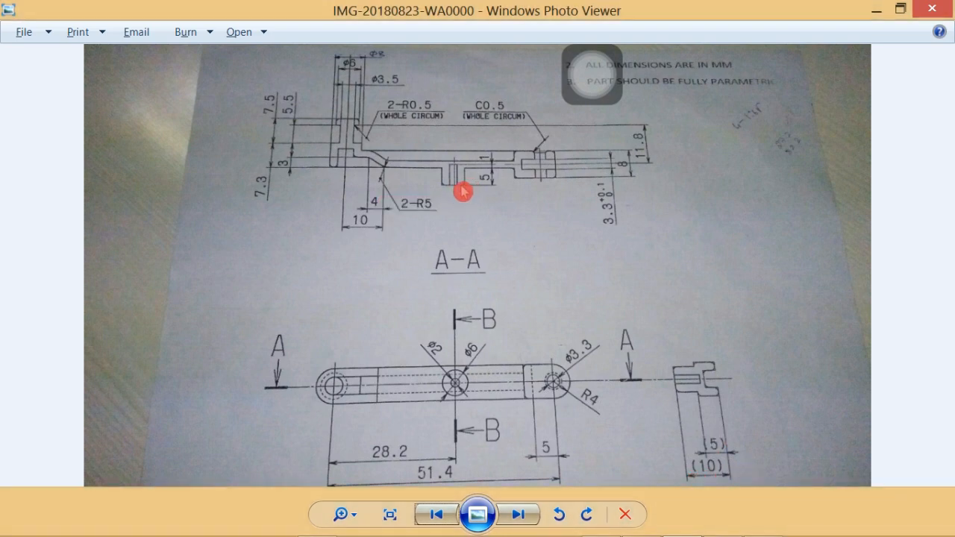
key("alt+Tab")
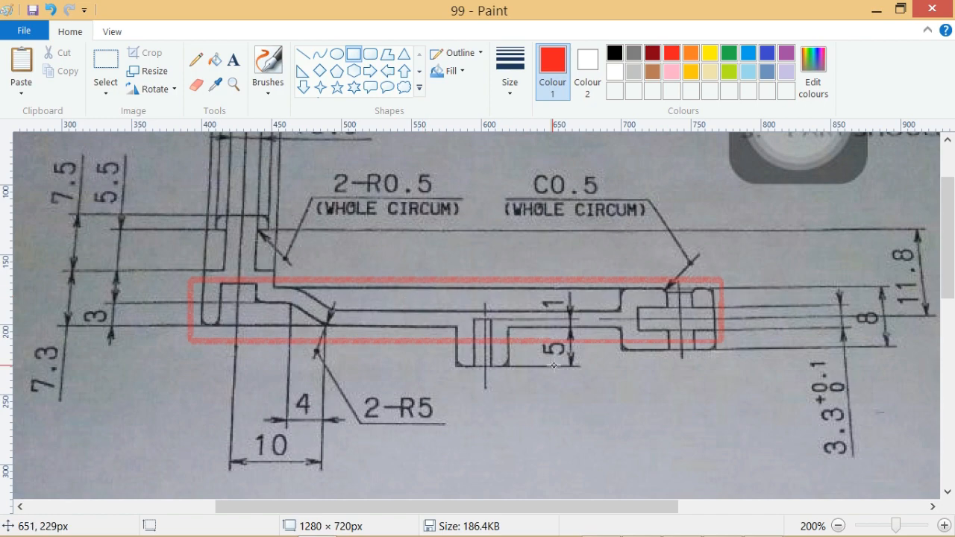
key("alt+Tab")
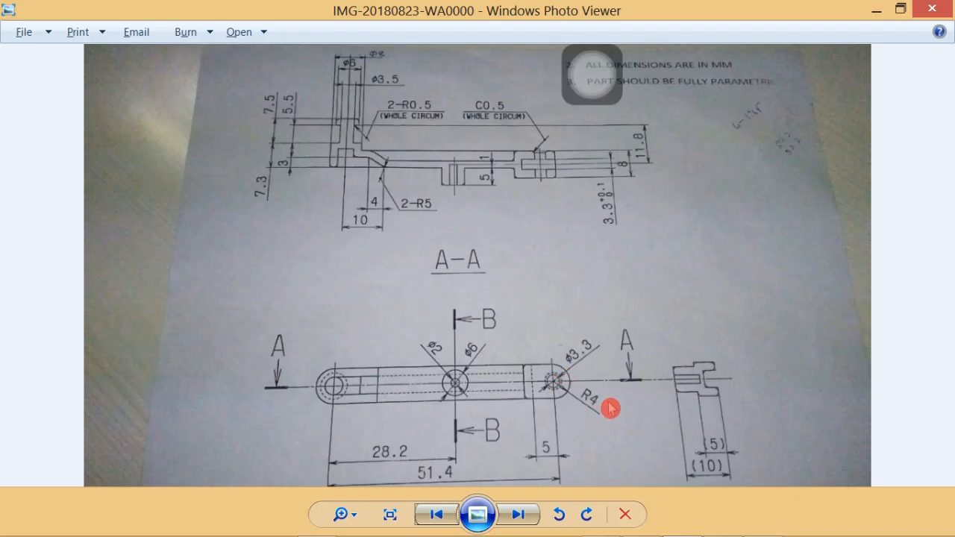
key("alt+Tab")
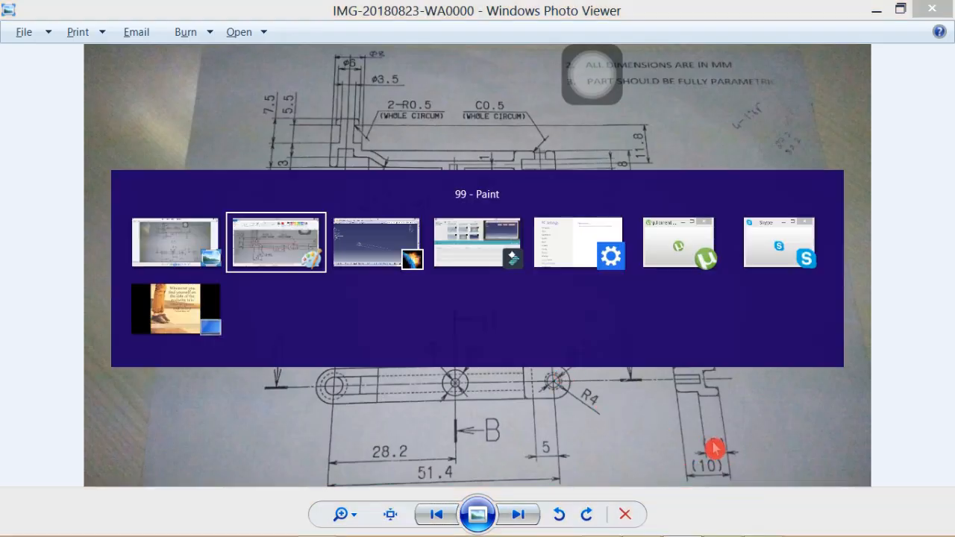
- Float the Sketch-Based Features toolbar and pad the elongated profile sketch to a length of 5 mm
left_click(172, 55)
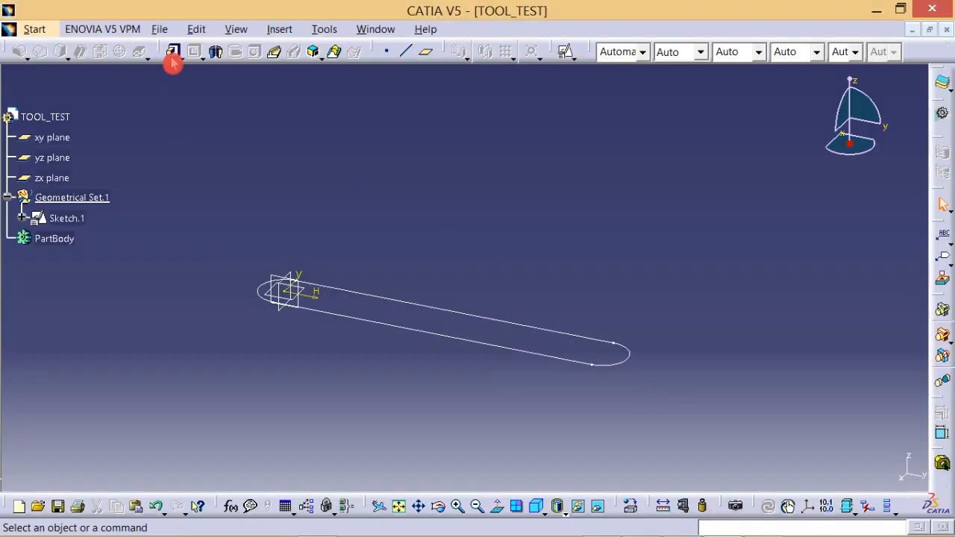
mouse_move(172, 51)
left_mouse_down()
mouse_move(164, 82)
mouse_move(179, 144)
left_mouse_up()
left_click(184, 148)
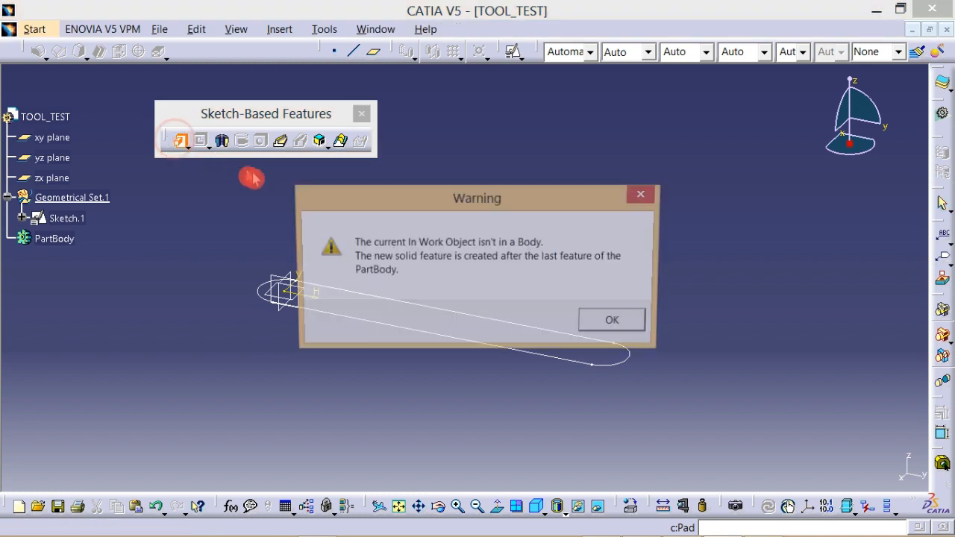
left_click(617, 327)
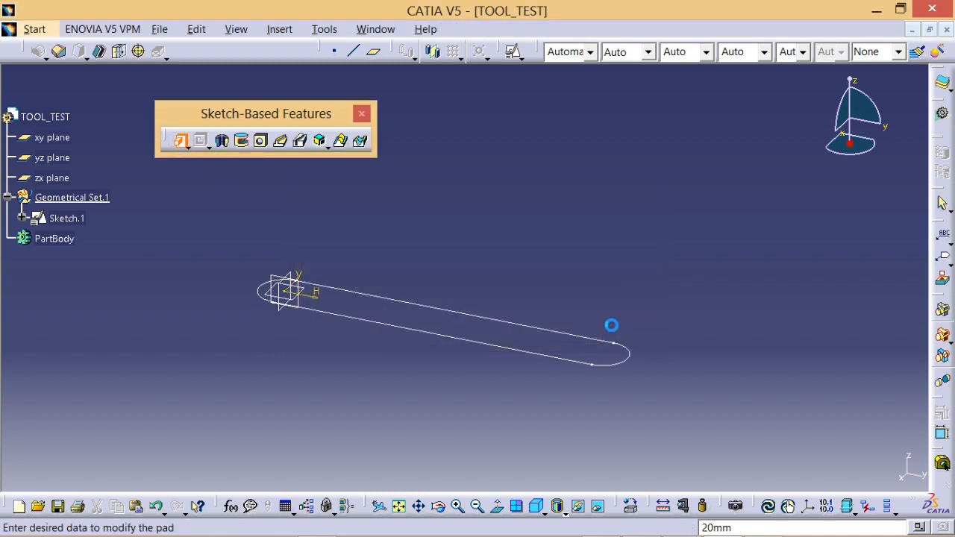
left_click(563, 329)
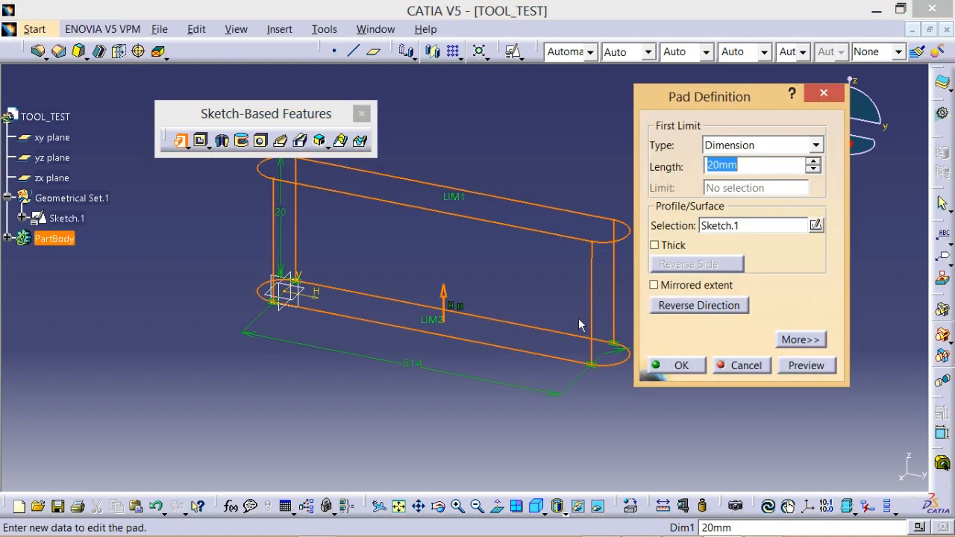
left_click(750, 199)
left_click_drag(744, 167, 674, 178)
type("5")
left_click(678, 365)
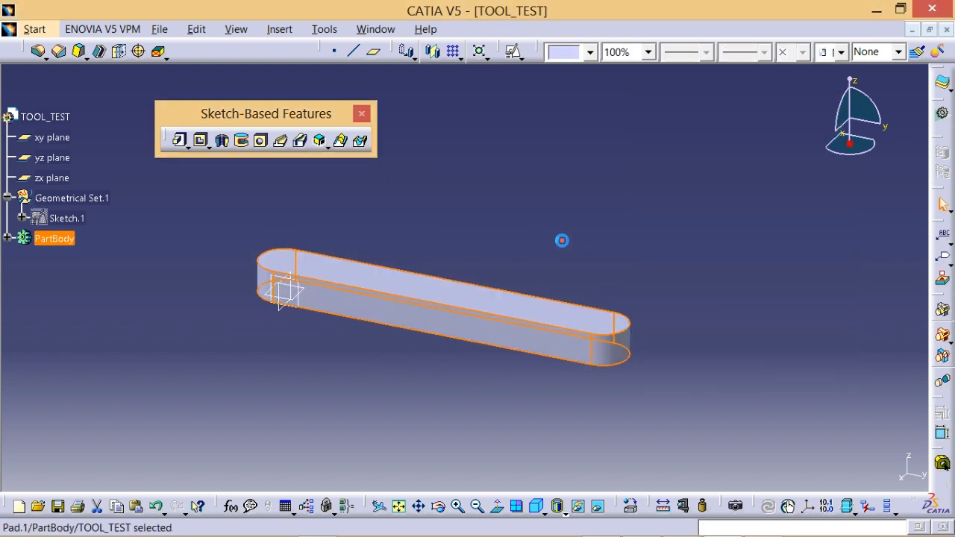
- Compare the padded arm with section A-A of the reference drawing
left_click(562, 241)
middle_click_drag(539, 241, 586, 216)
key("alt+Tab")
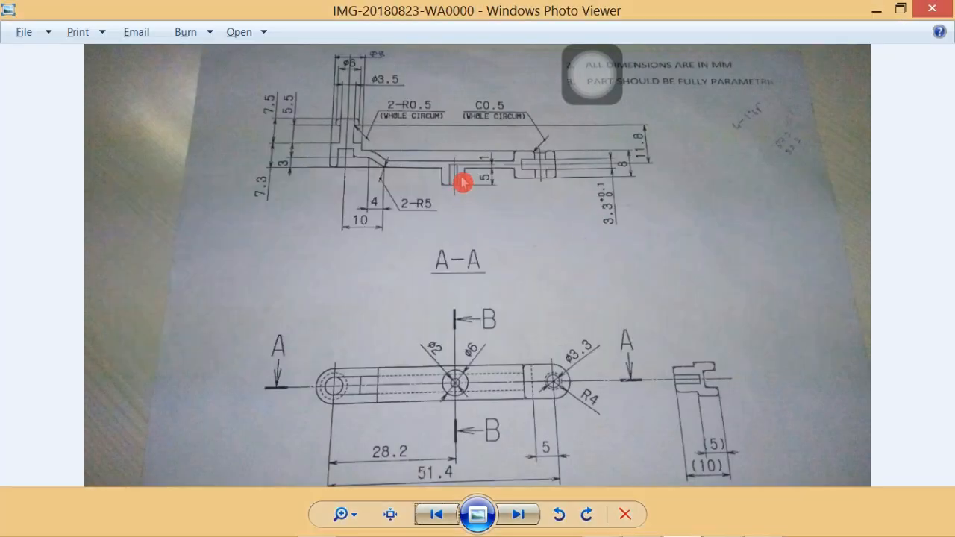
key("alt+Tab")
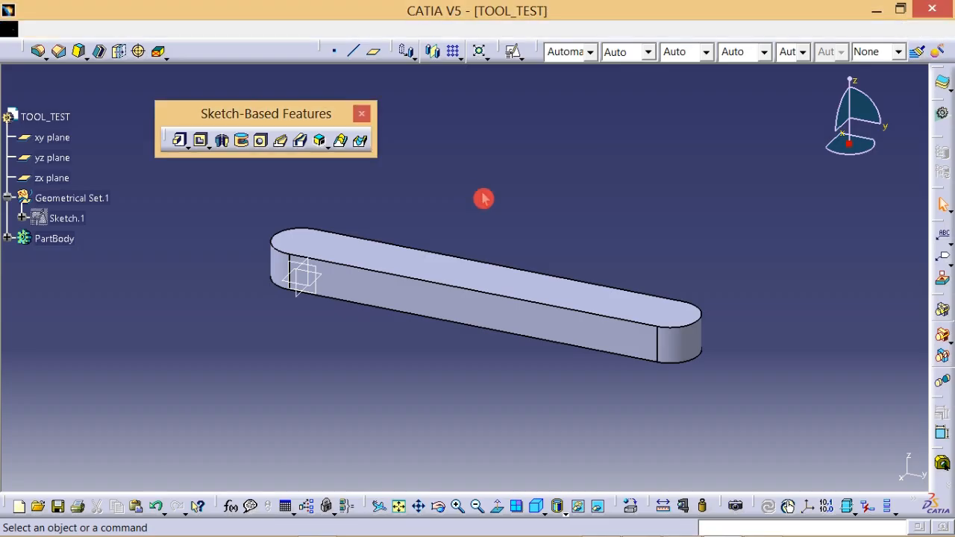
- Examine the middle boss in section A-A and the plan view, using the marked-up Paint image and the Windows Photo Viewer drawing
key("alt+Tab")
key("Tab")
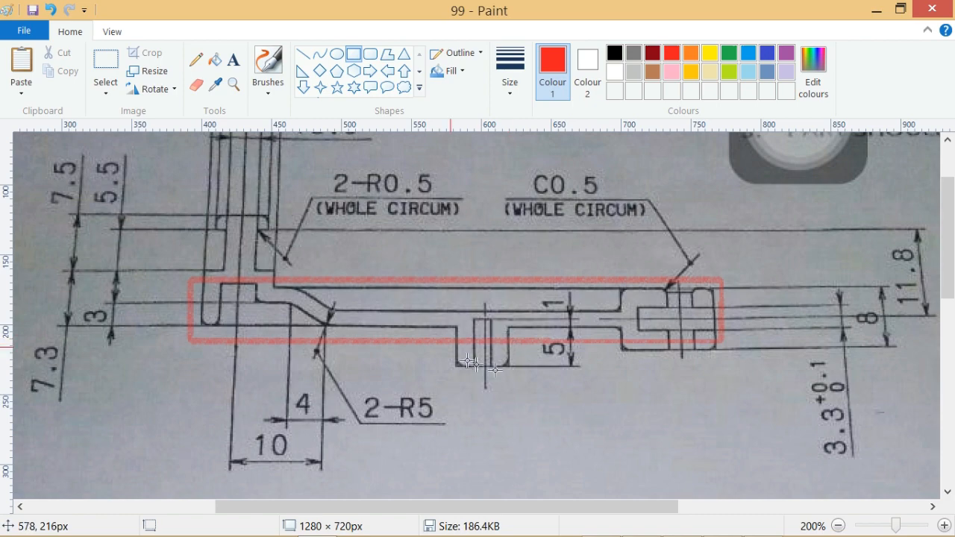
key("alt+Tab")
key("Tab")
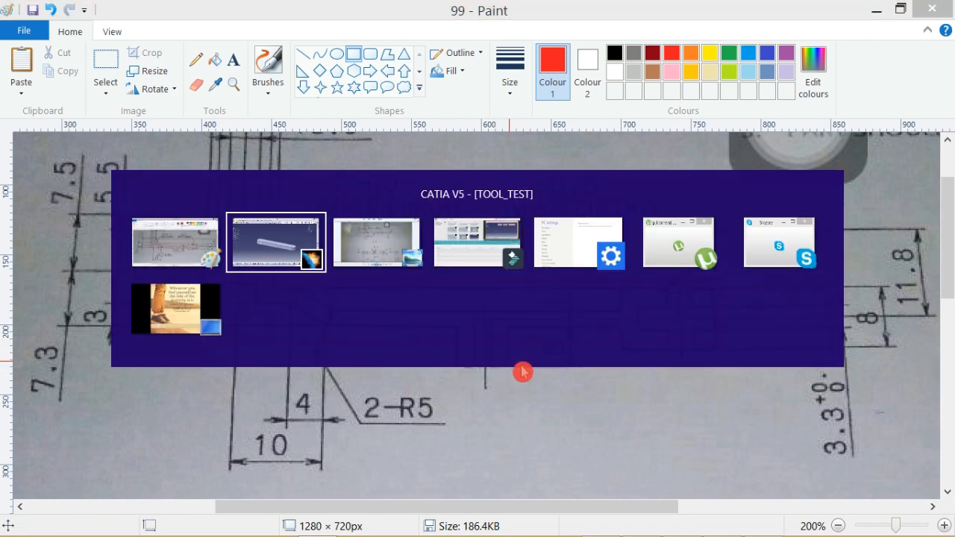
scroll(466, 377, "up", 2)
scroll(466, 376, "up", 2)
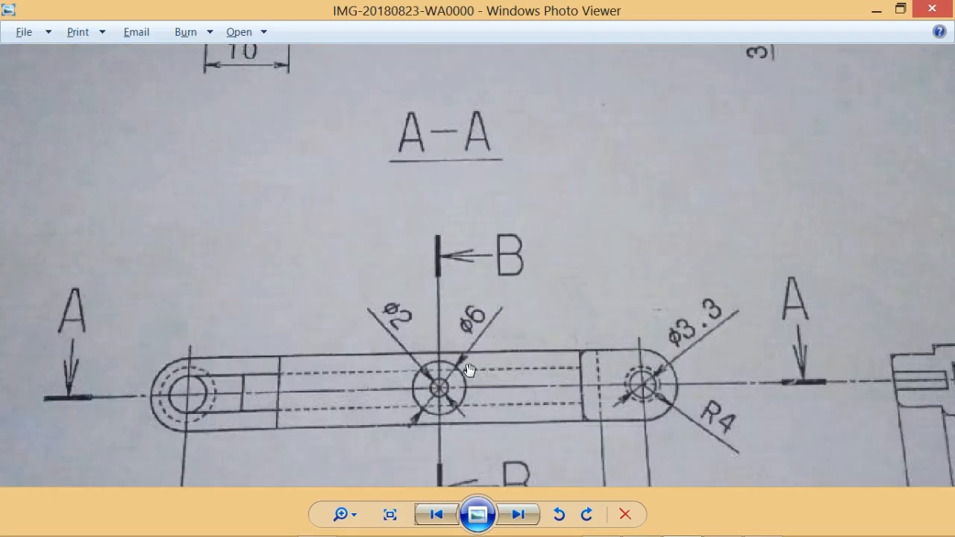
key("alt+Tab")
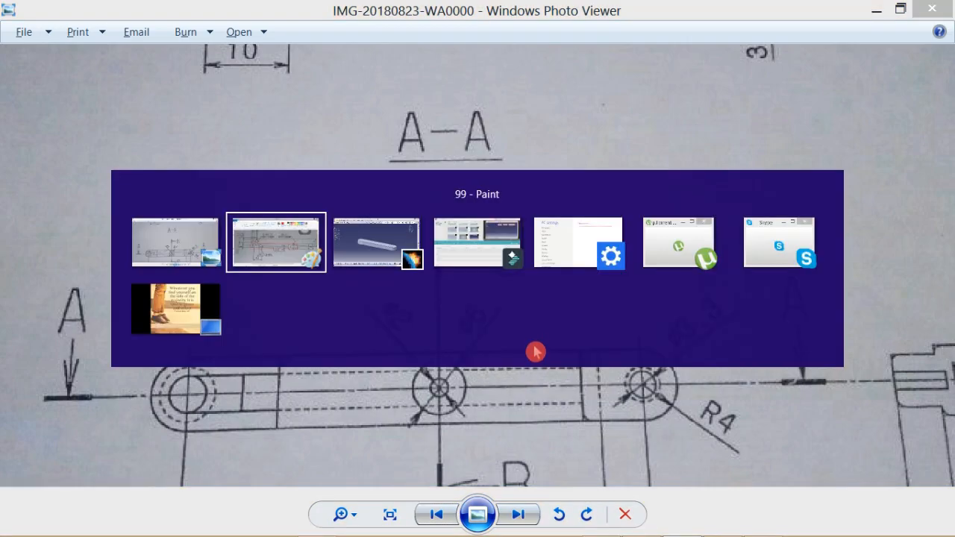
key("alt+Tab")
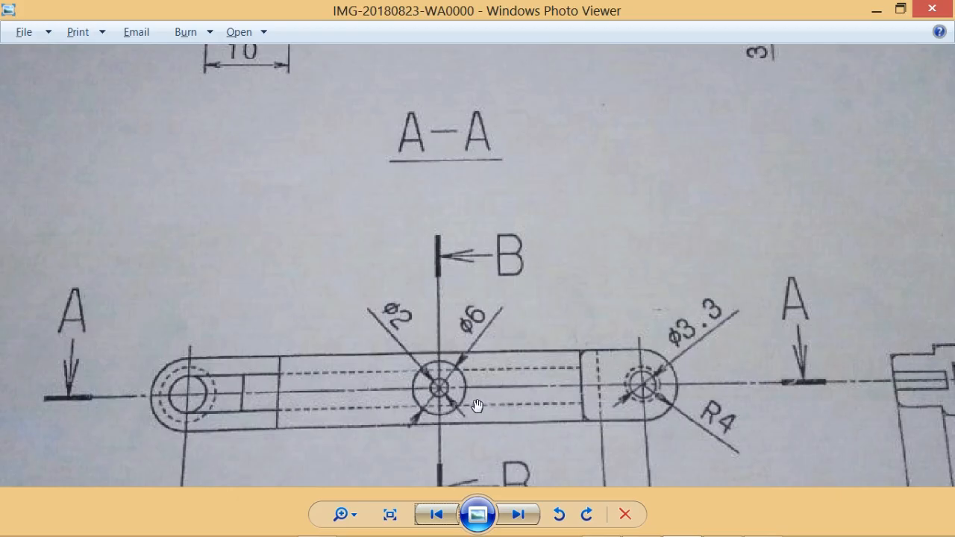
scroll(478, 405, "down", 5)
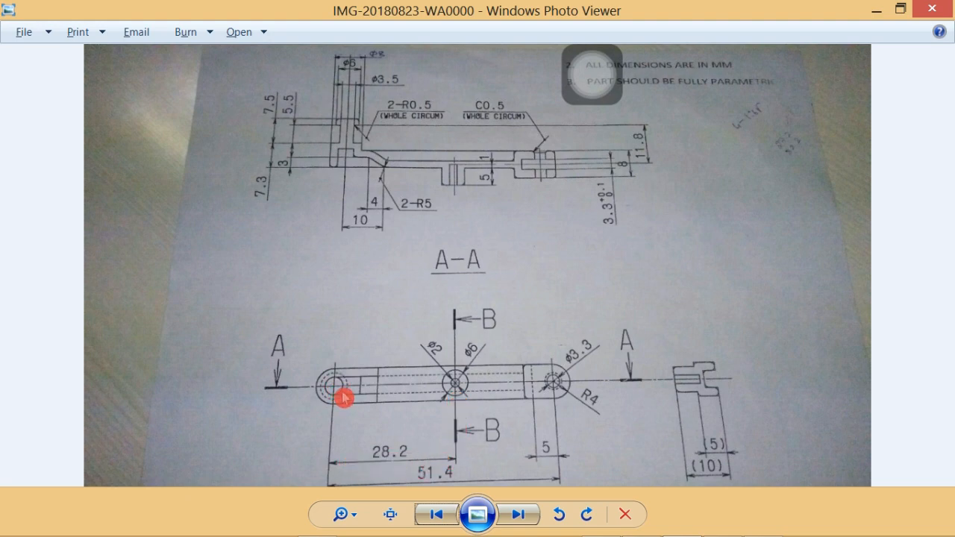
key("alt+Tab")
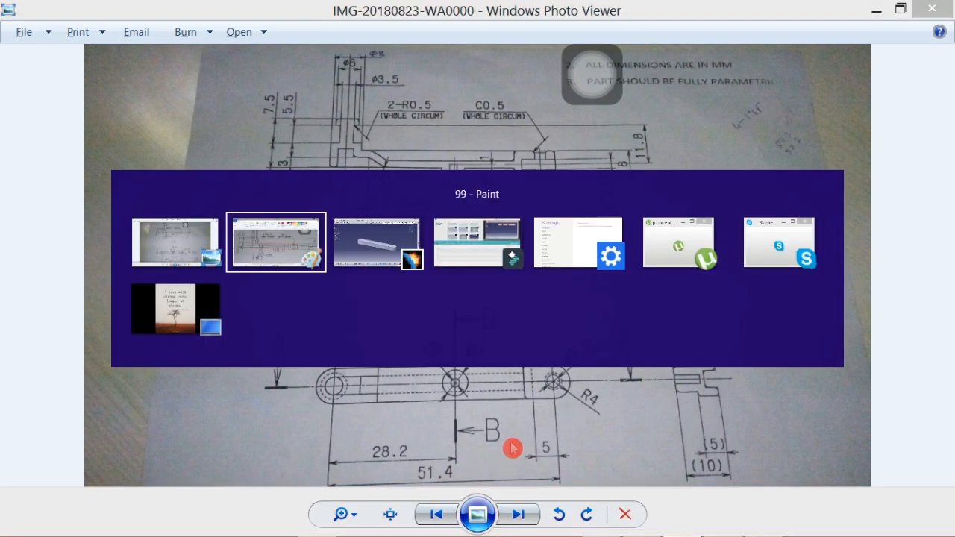
- Switch back to CATIA V5 and create a positioned sketch on the arm's bottom face with Swap and Reverse H enabled
key("alt+Tab")
middle_click_drag(458, 384, 511, 246)
left_click(511, 247)
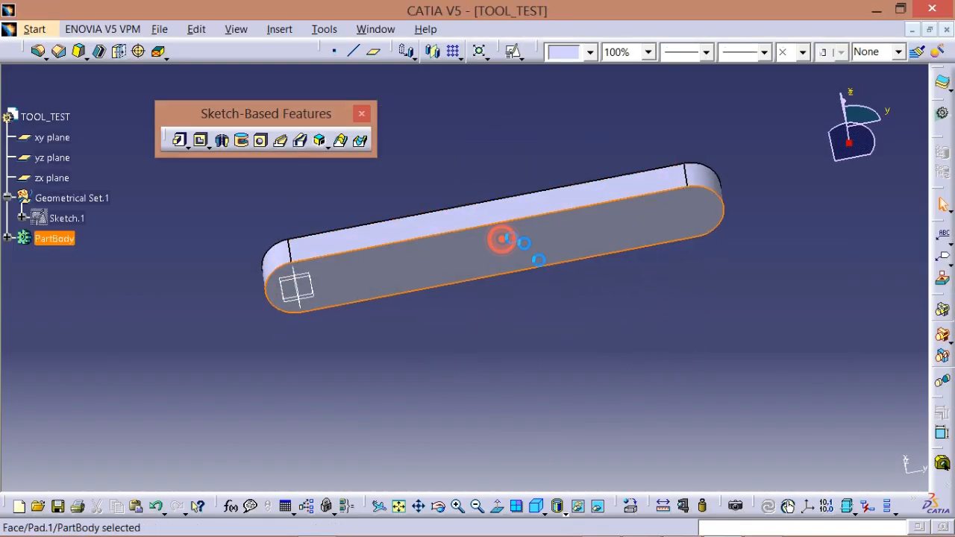
left_click(522, 60)
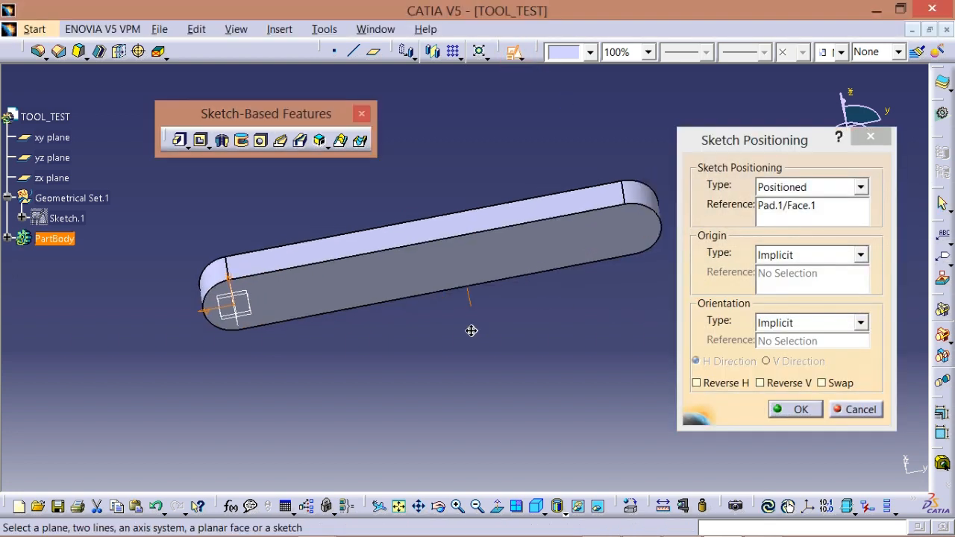
left_click(821, 383)
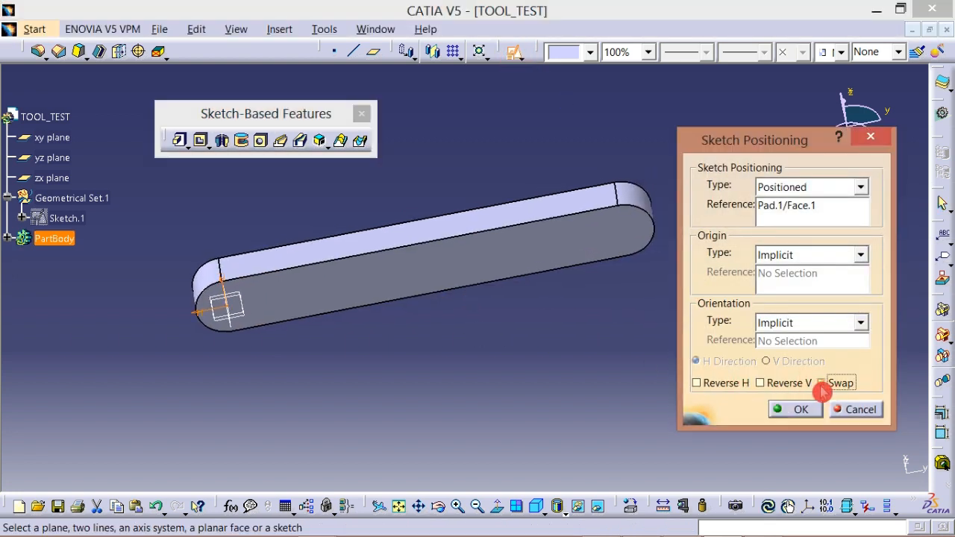
left_click(736, 390)
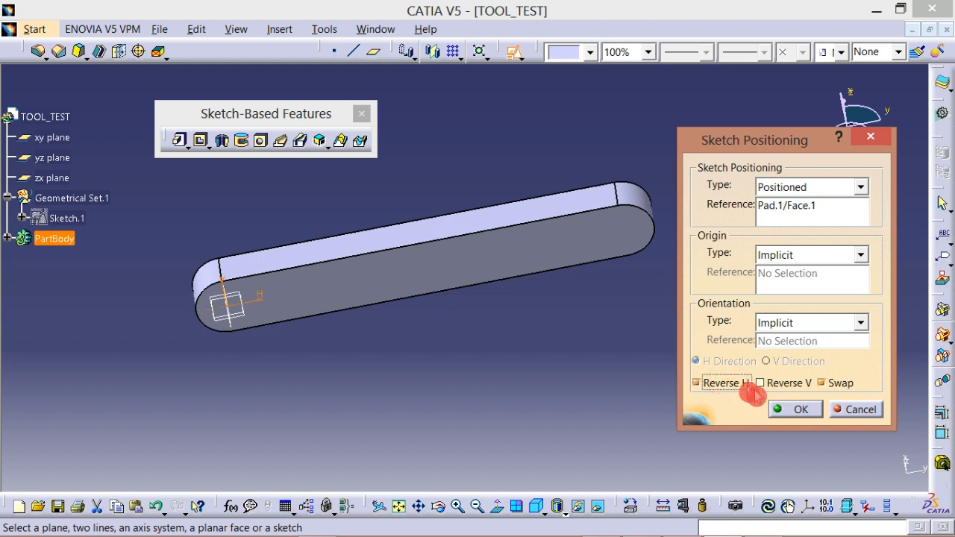
left_click(801, 417)
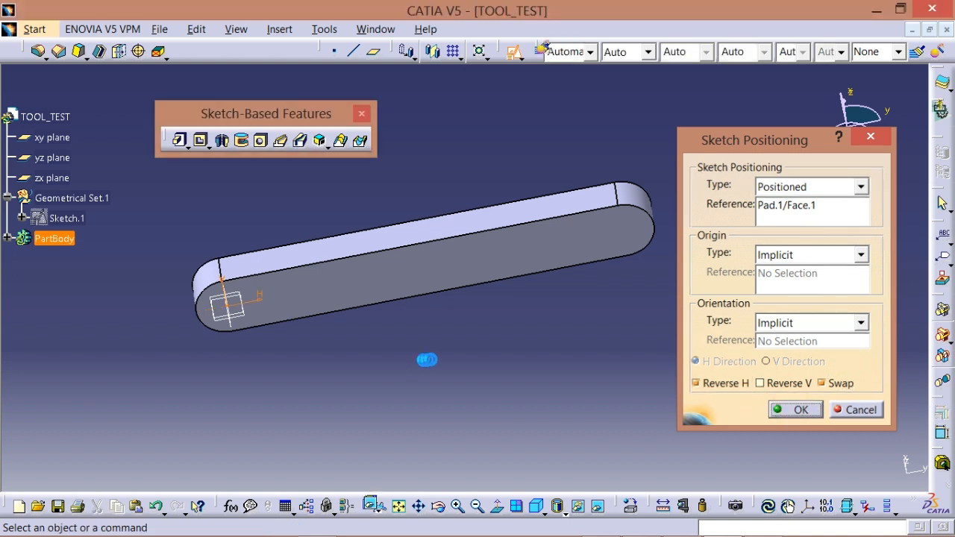
- Sketch a circle centred on the H axis near the middle of the arm and set its diameter to 6 mm
middle_click_drag(519, 332, 623, 371)
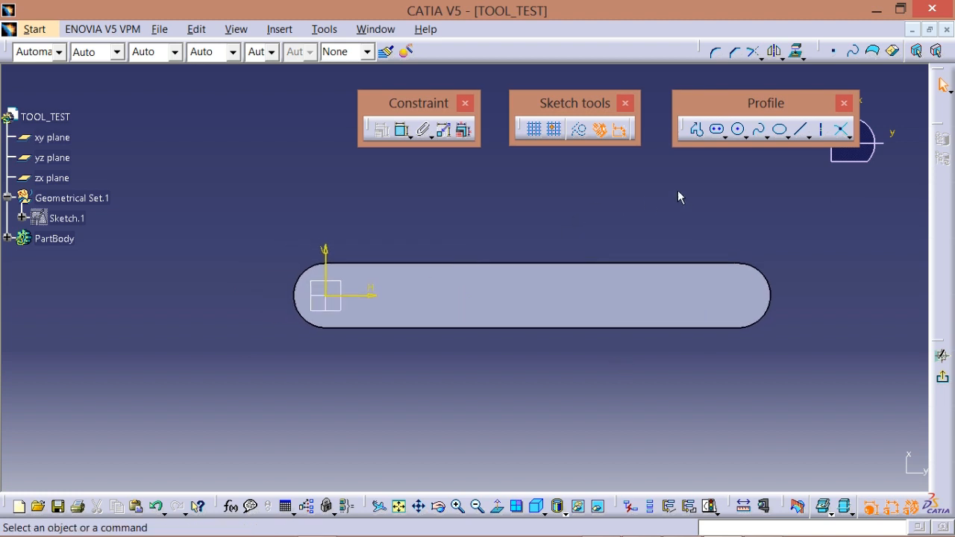
left_click(739, 133)
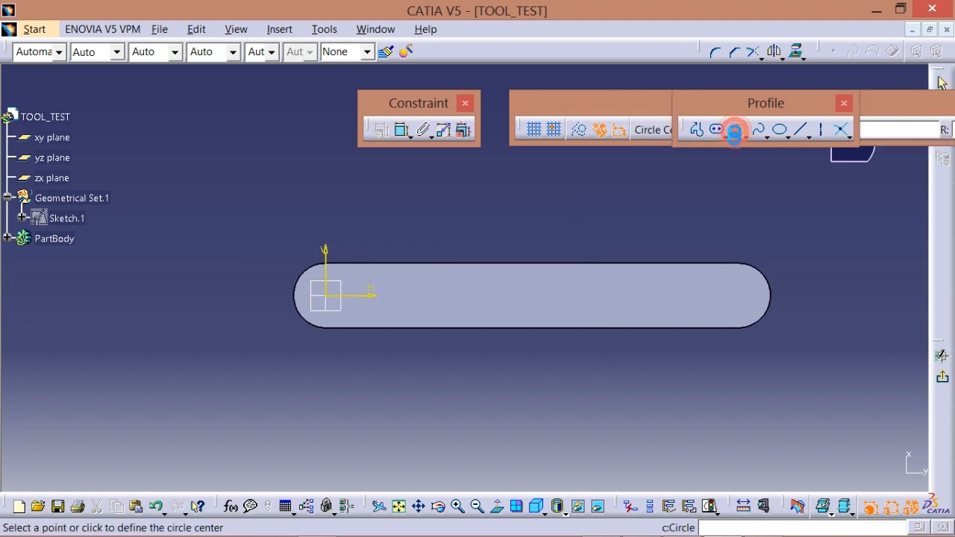
left_click(550, 291)
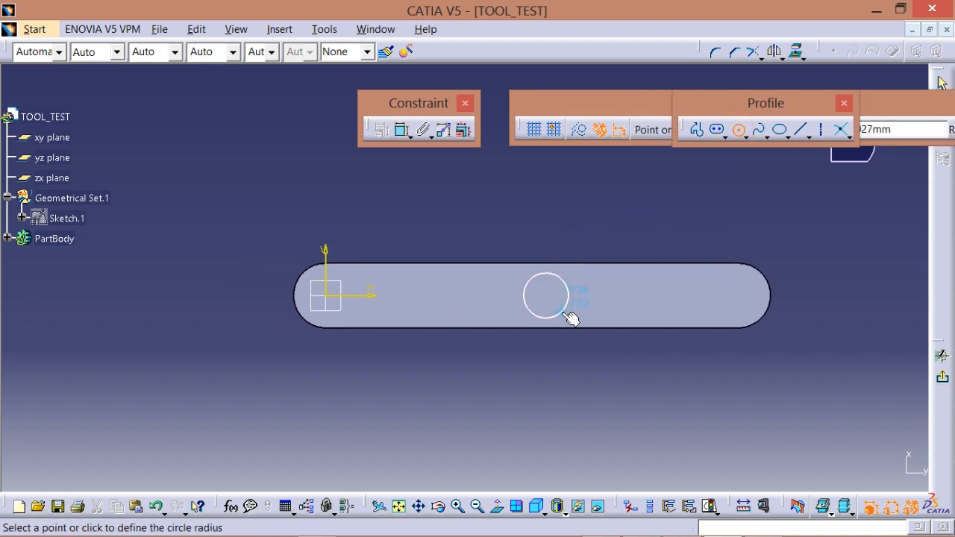
left_click(562, 311)
left_click(401, 130)
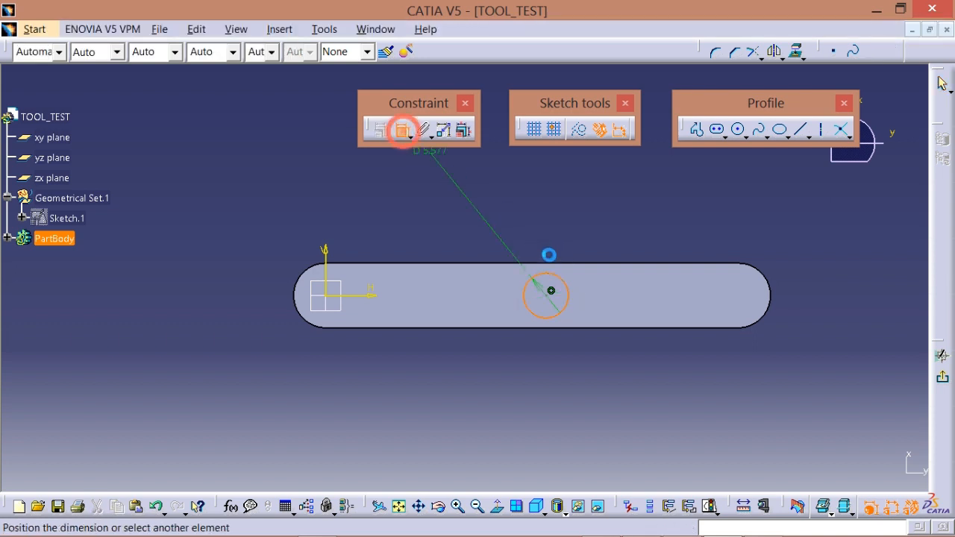
left_click(549, 239)
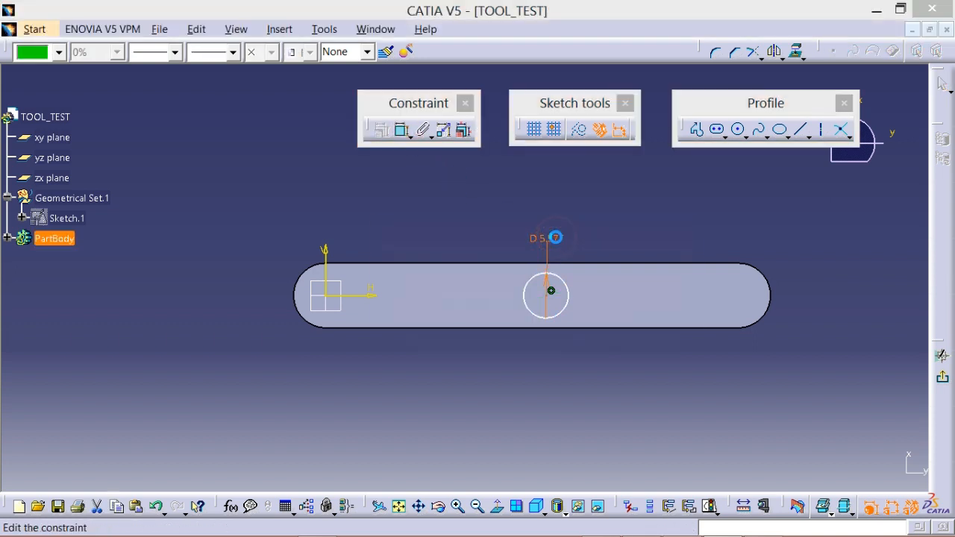
double_click(550, 238)
type("6")
left_click(607, 348)
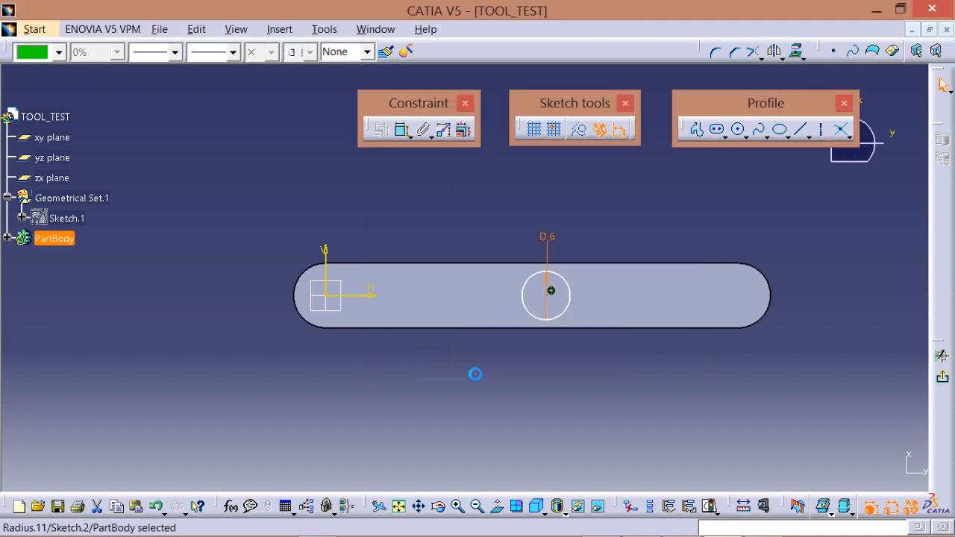
- Dimension the circle from the sketch's vertical axis and set the distance to 28.2 mm as given in the reference drawing
mouse_move(474, 376)
middle_mouse_down()
mouse_move(441, 350)
mouse_move(412, 365)
middle_mouse_up()
left_click(407, 131)
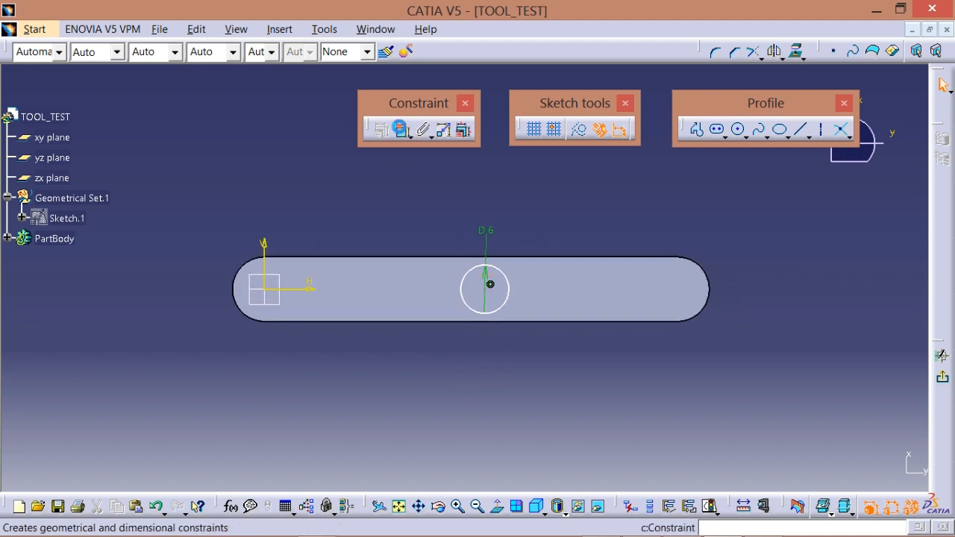
left_click(491, 285)
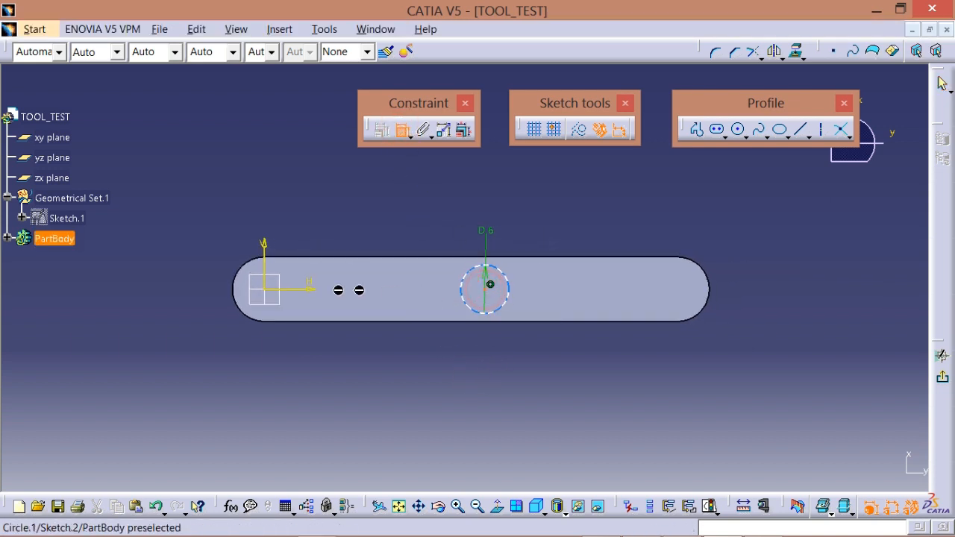
left_click(265, 278)
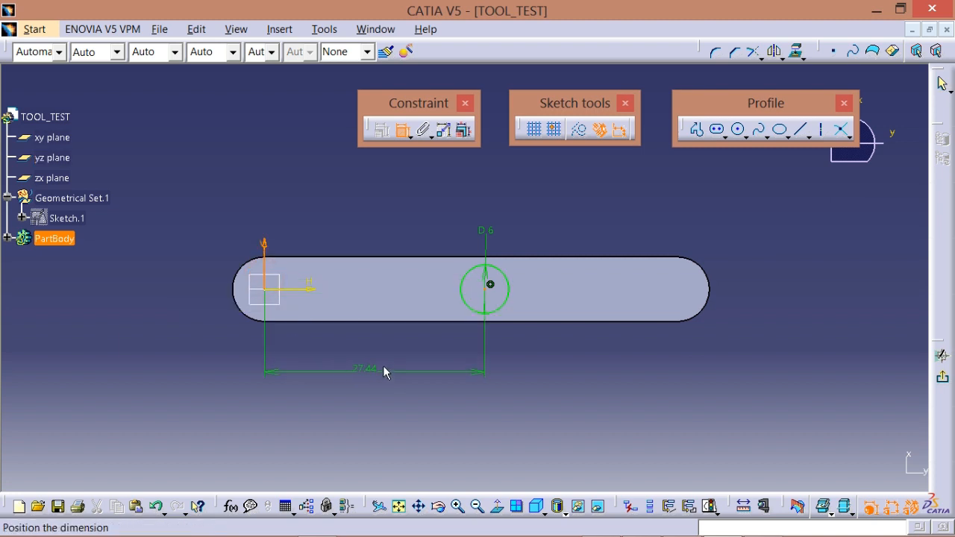
left_click(366, 358)
double_click(373, 356)
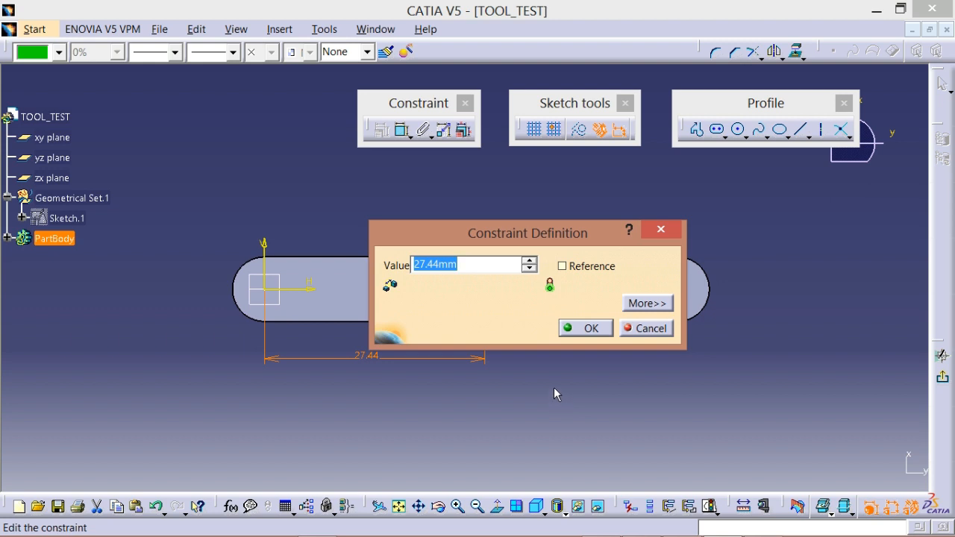
key("alt+Tab")
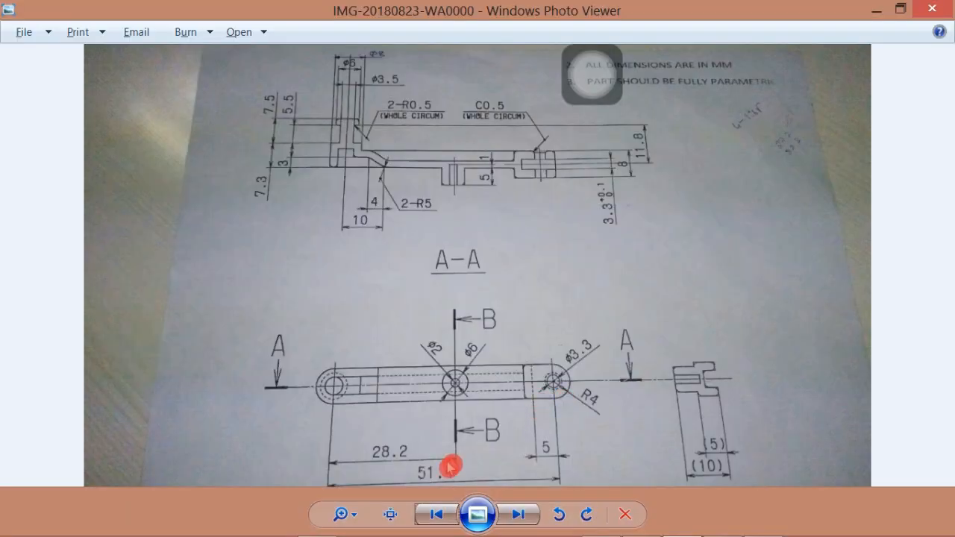
key("alt+Tab")
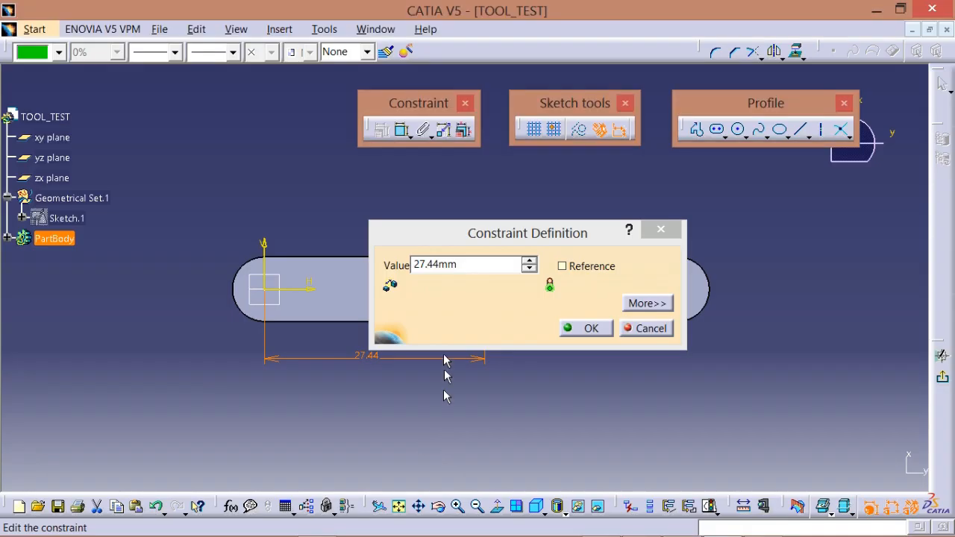
double_click(464, 265)
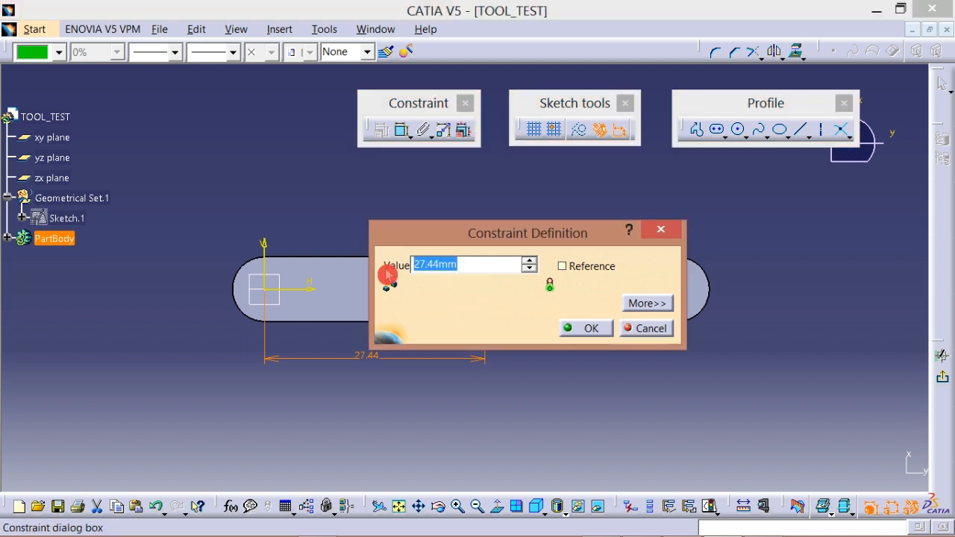
type("2")
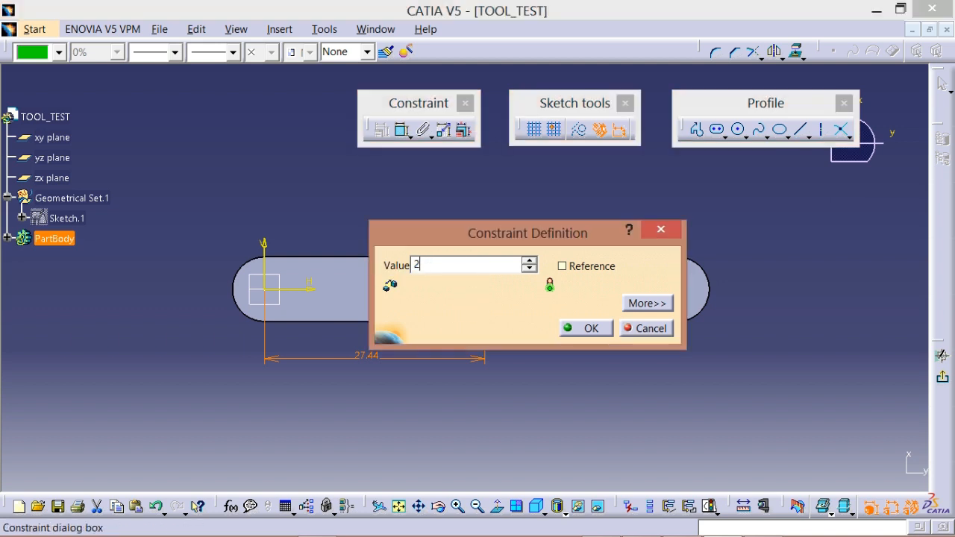
type("8.2")
left_click(590, 329)
left_click(512, 412)
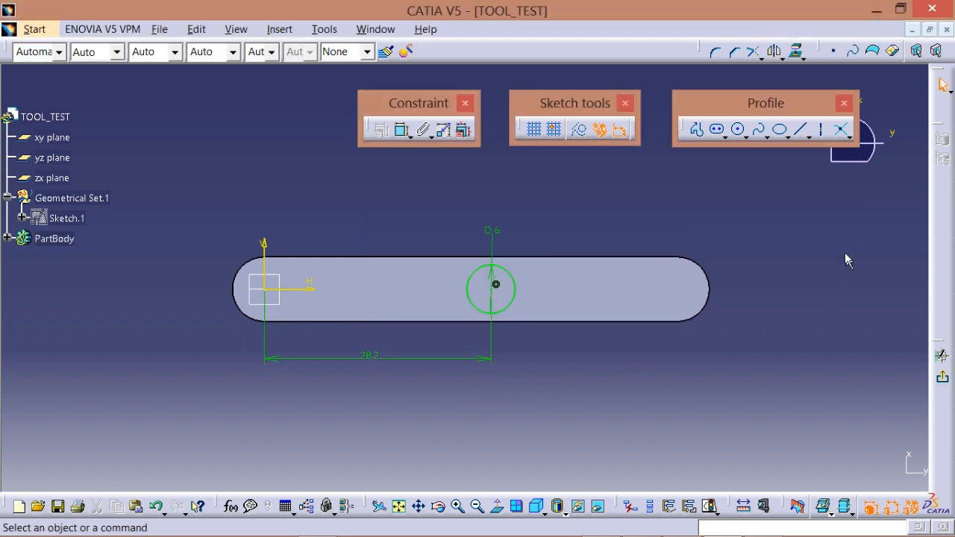
- Exit the circle sketch and pad it to a length of 5 mm outward from the arm's bottom face
left_click(942, 377)
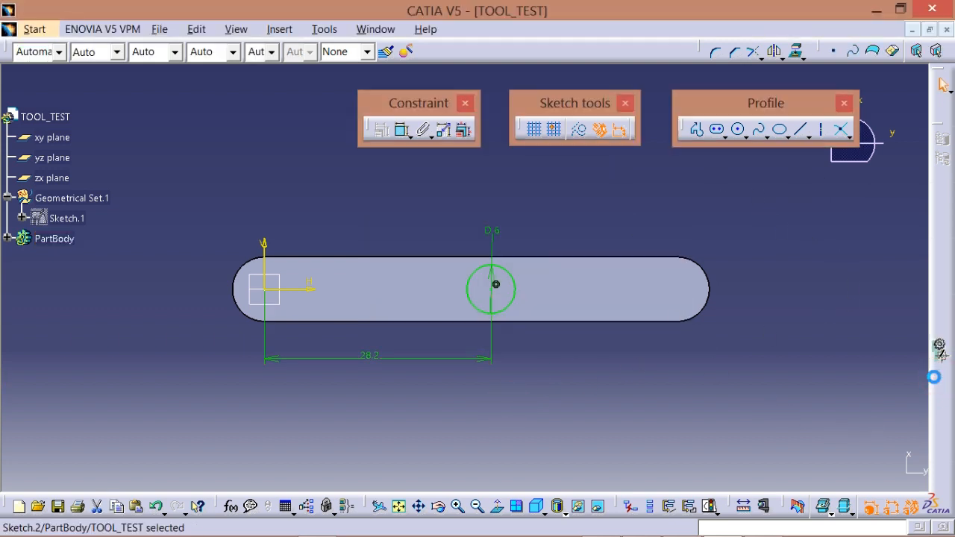
middle_click_drag(565, 318, 491, 366)
left_click(179, 140)
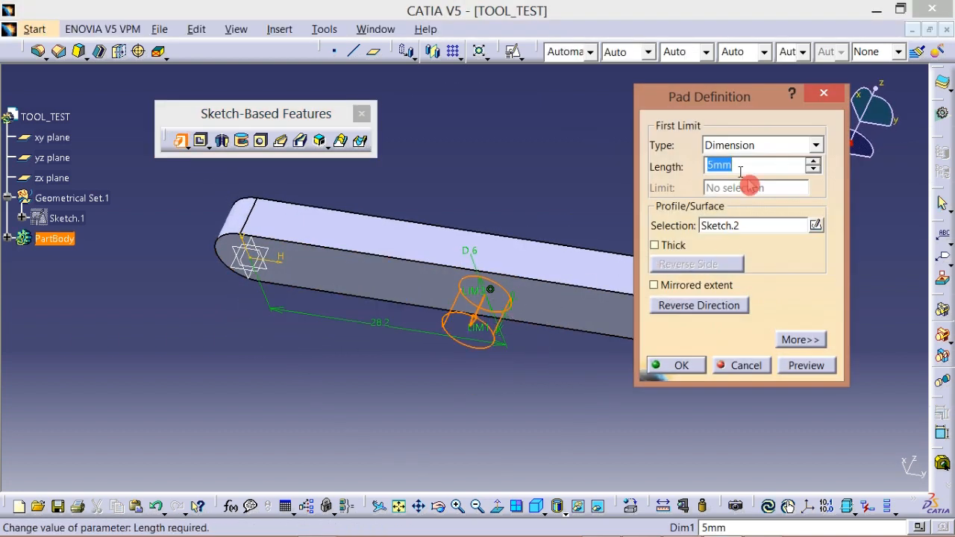
left_click(682, 367)
mouse_move(548, 396)
middle_mouse_down()
mouse_move(508, 384)
mouse_move(505, 420)
mouse_move(529, 430)
middle_mouse_up()
- Examine the angled transition and the red-marked area at the post end in section A-A of the reference drawings
key("alt+Tab")
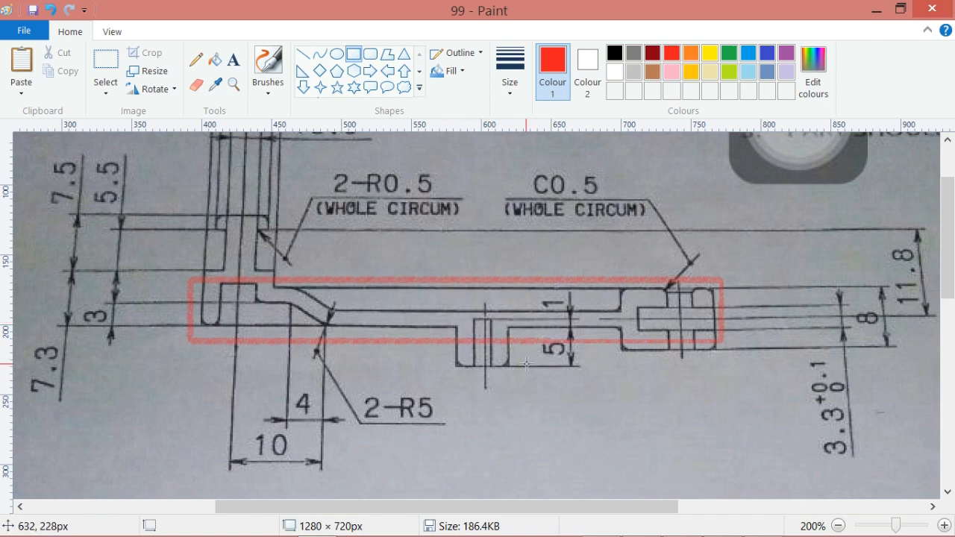
key("alt+Tab")
key("alt+Tab")
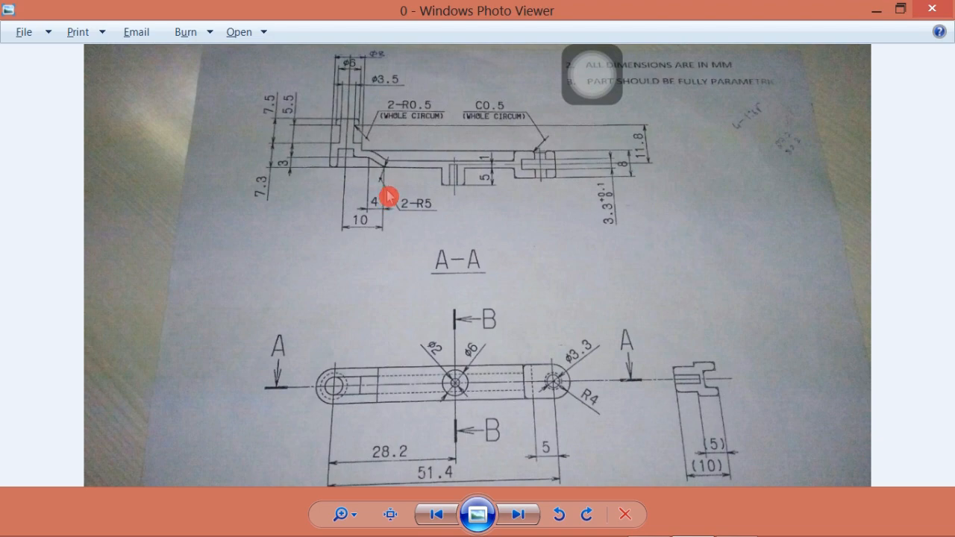
scroll(376, 195, "up", 3)
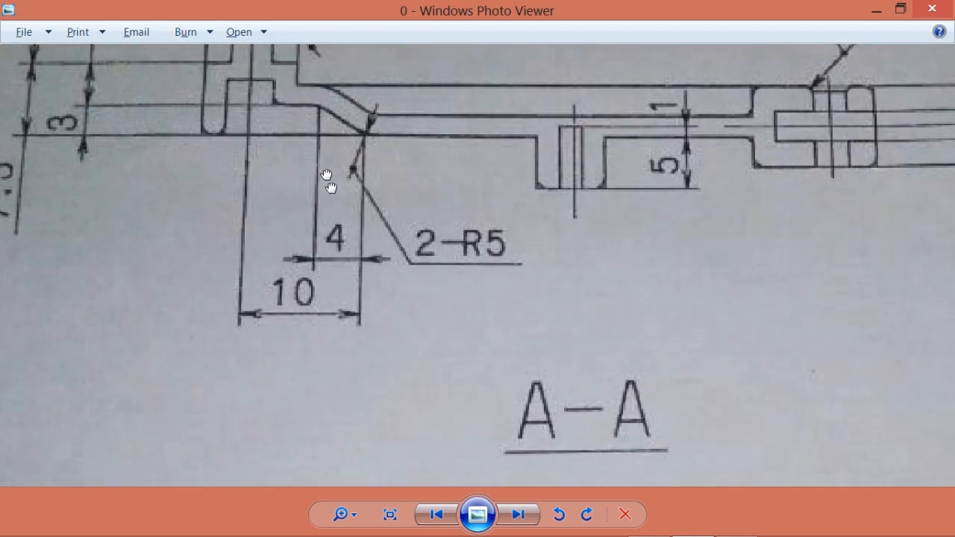
scroll(327, 177, "down", 1)
scroll(385, 219, "up", 2)
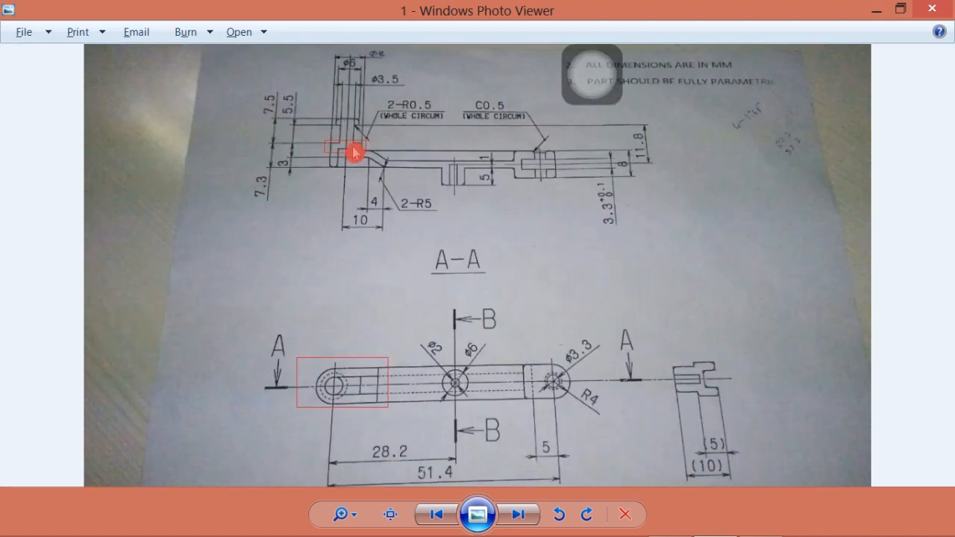
scroll(355, 155, "up", 5)
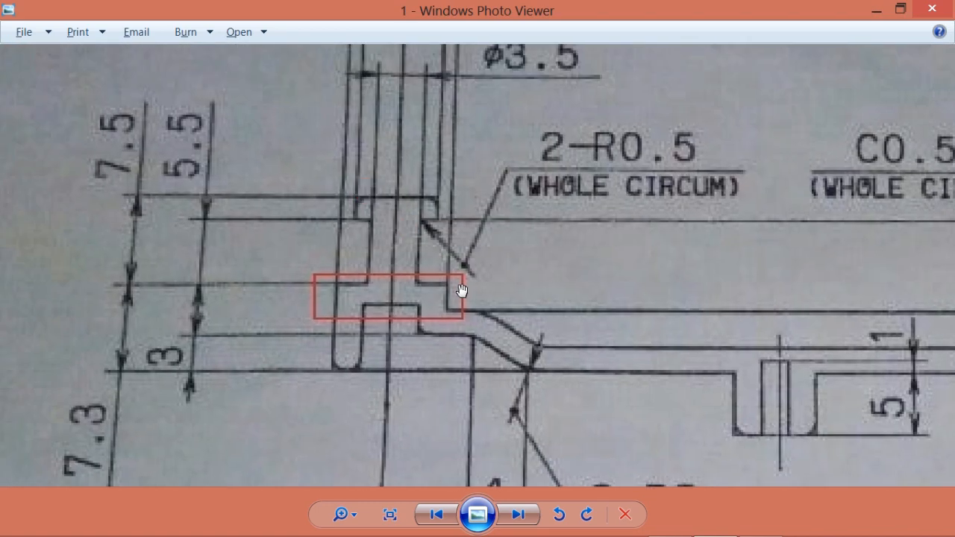
scroll(462, 291, "down", 2)
scroll(474, 71, "up", 1)
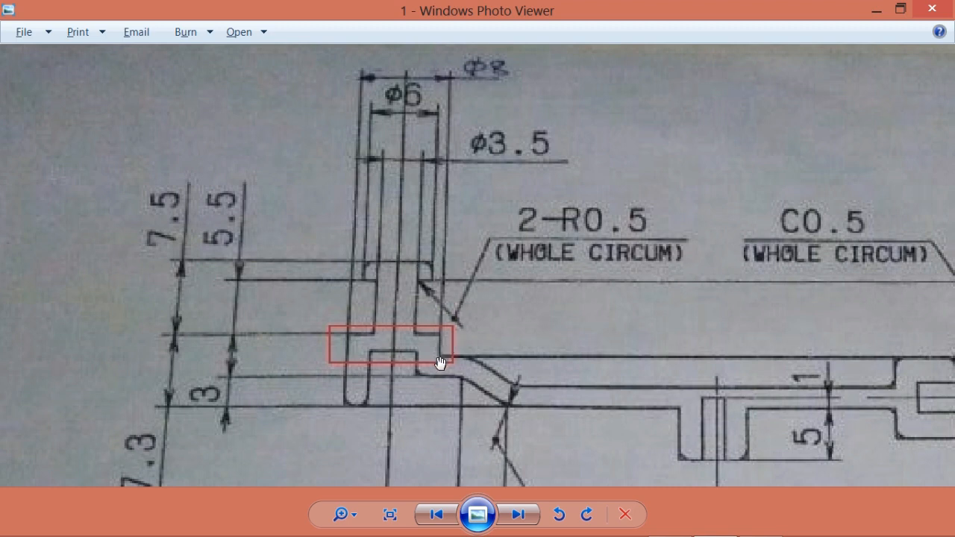
- Compare the post end in section A-A with the matching red-marked end in the plan view of the reference drawing
scroll(446, 351, "down", 1)
left_click_drag(510, 377, 445, 349)
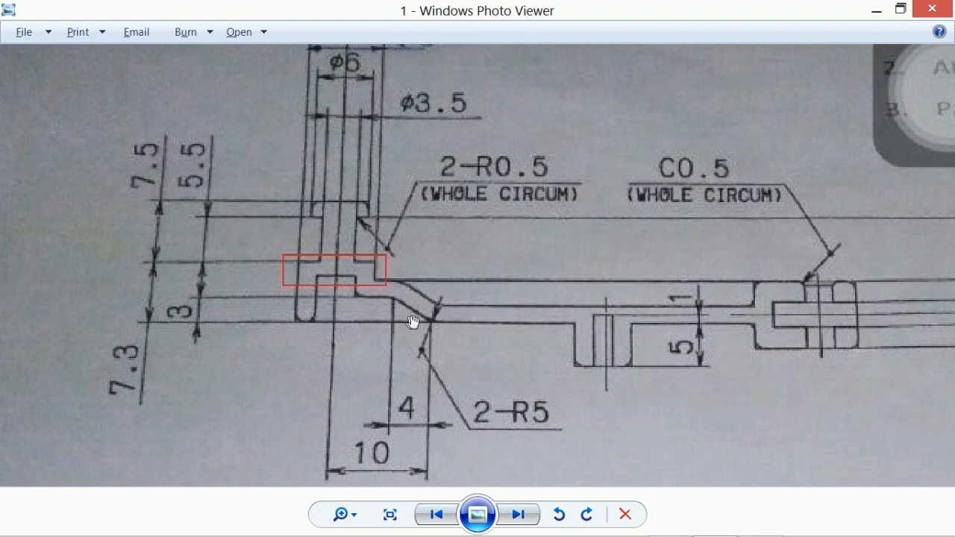
scroll(422, 296, "down", 3)
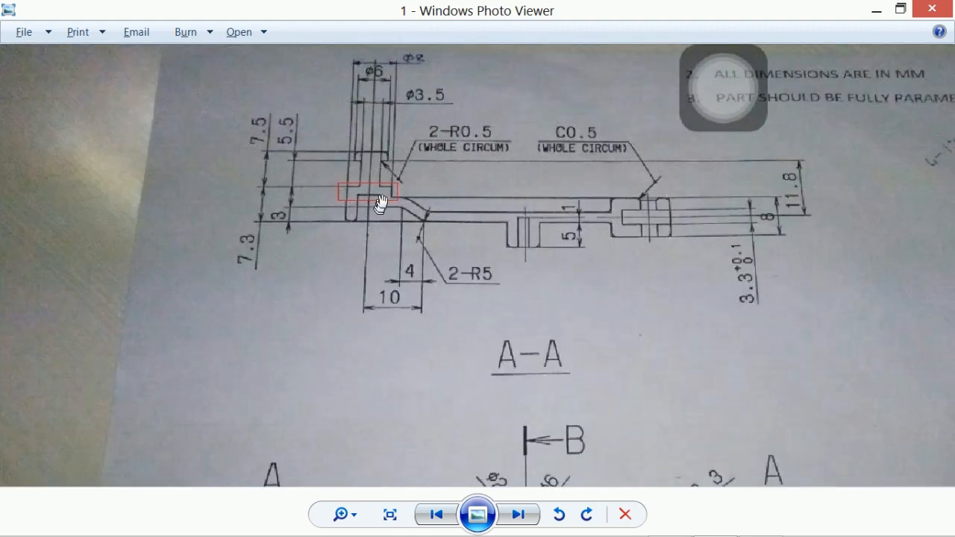
left_click_drag(417, 356, 413, 258)
scroll(328, 351, "up", 3)
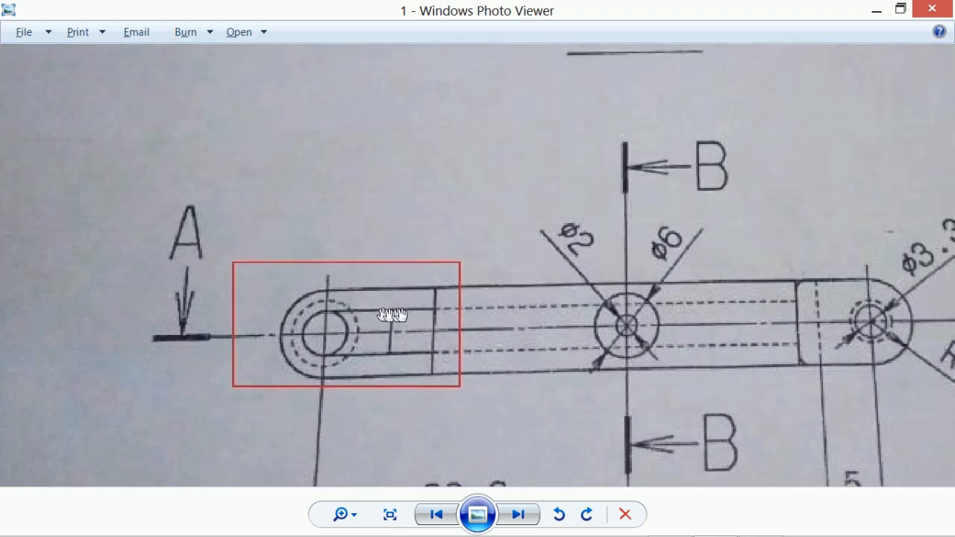
- Return to CATIA V5 and create a positioned sketch on the arm's top face with its H and V directions swapped
key("alt+Tab")
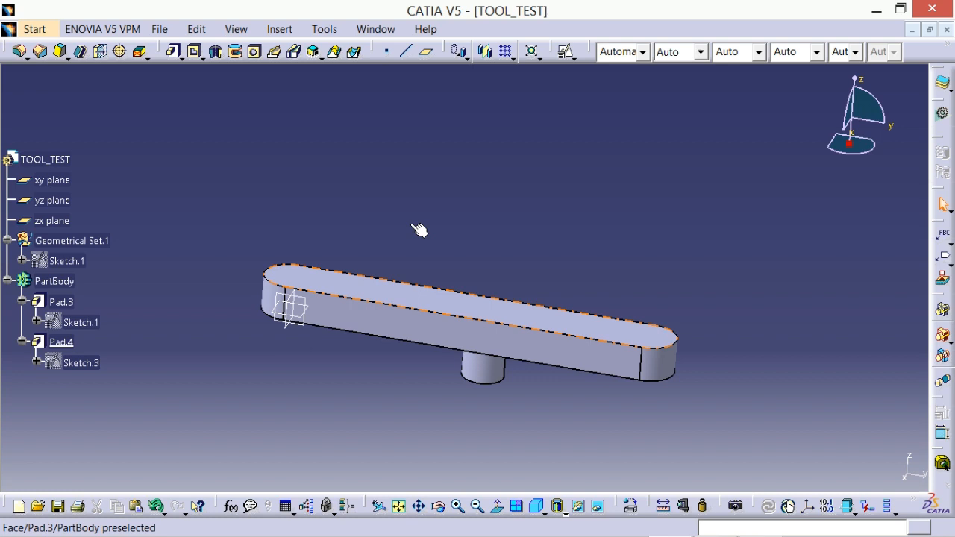
left_click(383, 286)
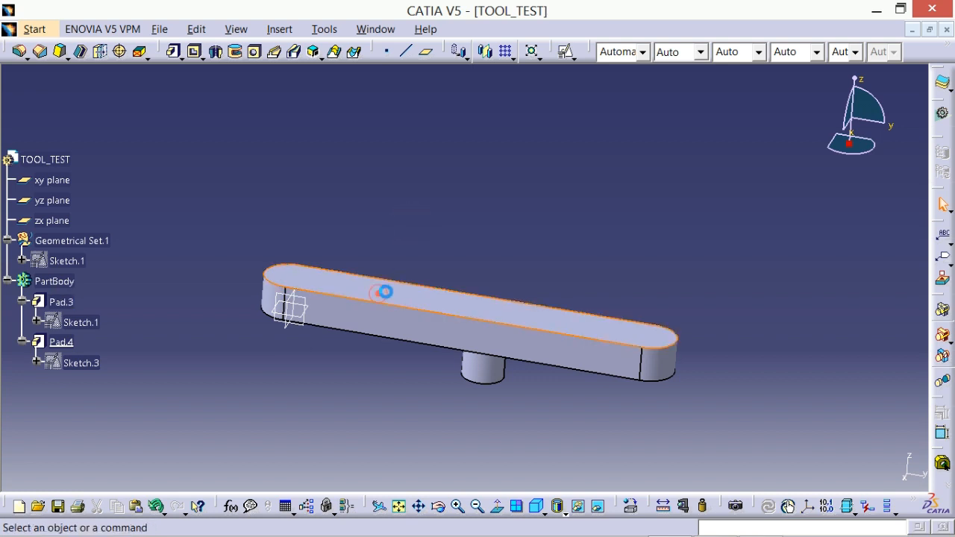
left_click(573, 57)
left_click(566, 46)
left_click(566, 46)
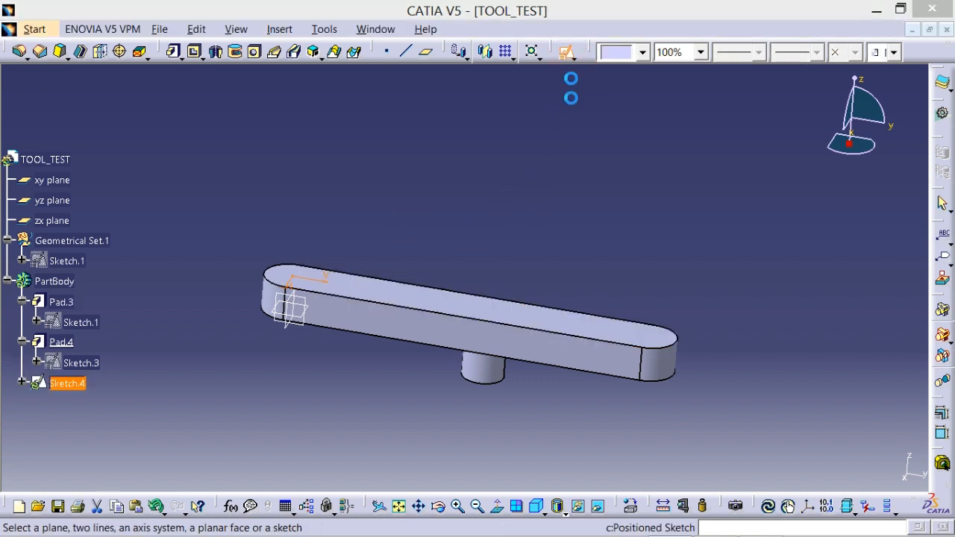
left_click(822, 383)
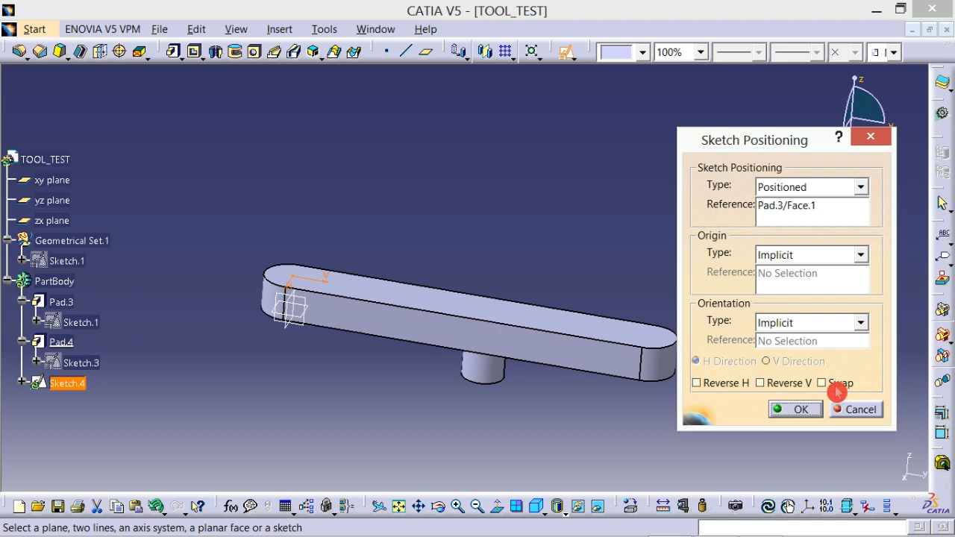
left_click(789, 409)
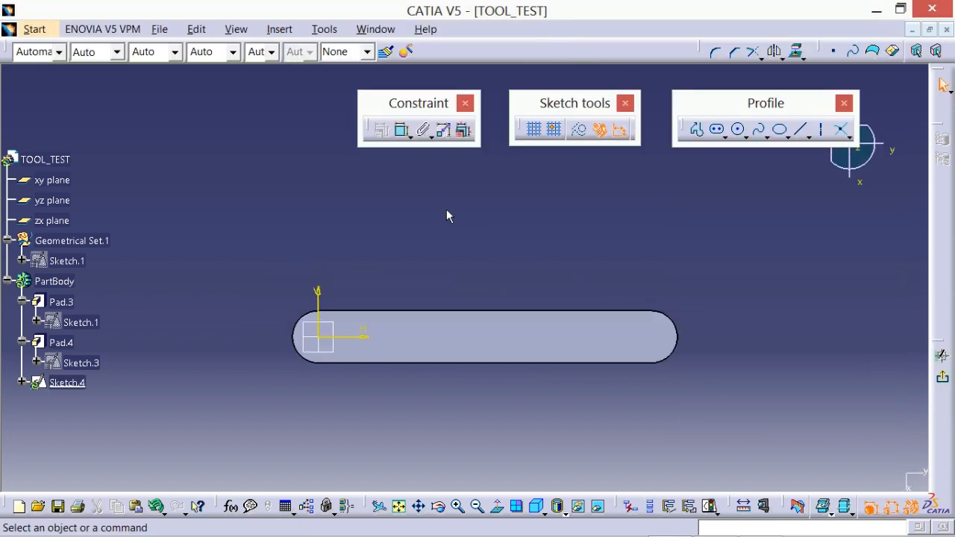
- Project the arm's rounded edge at the sketch origin end onto the sketch plane as a 3D element
middle_click_drag(525, 231, 566, 225)
left_click(808, 60)
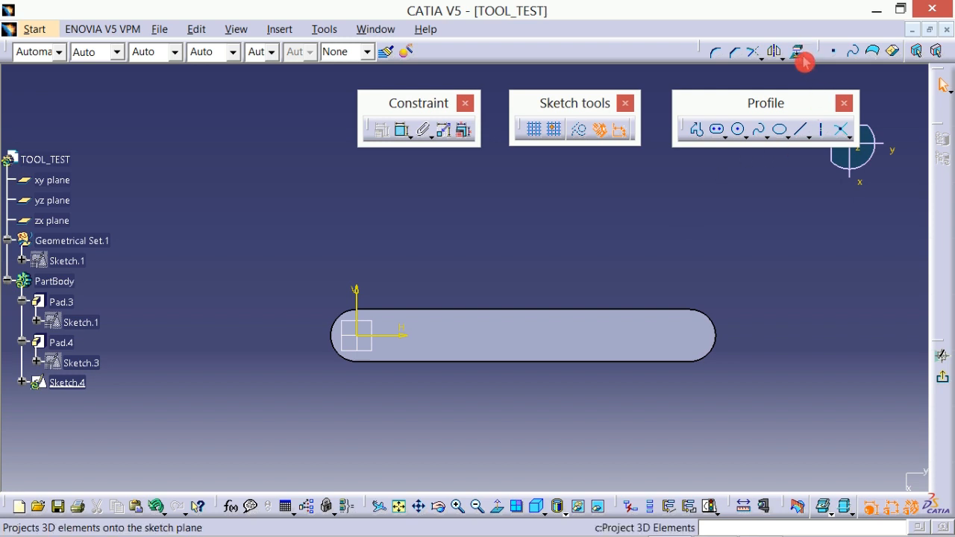
left_click(800, 56)
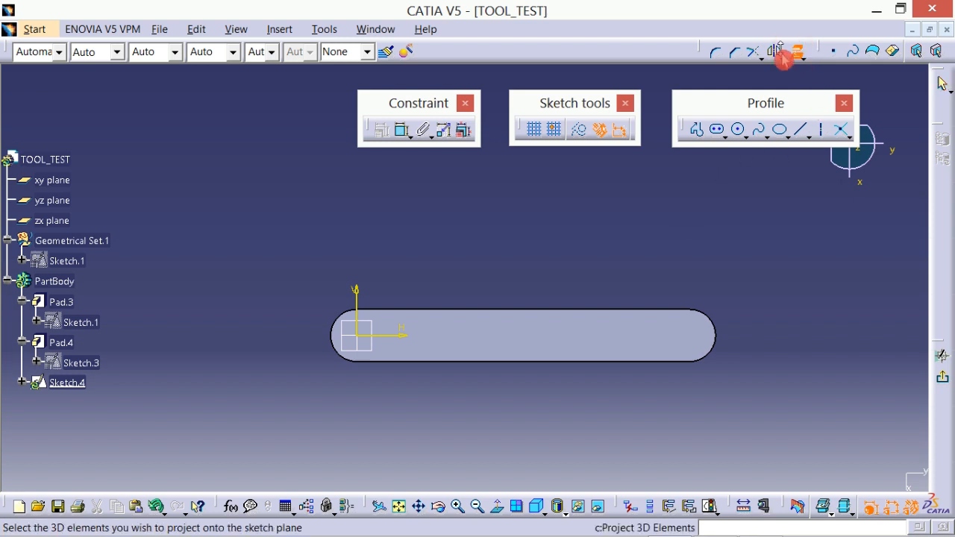
left_click_drag(699, 45, 796, 213)
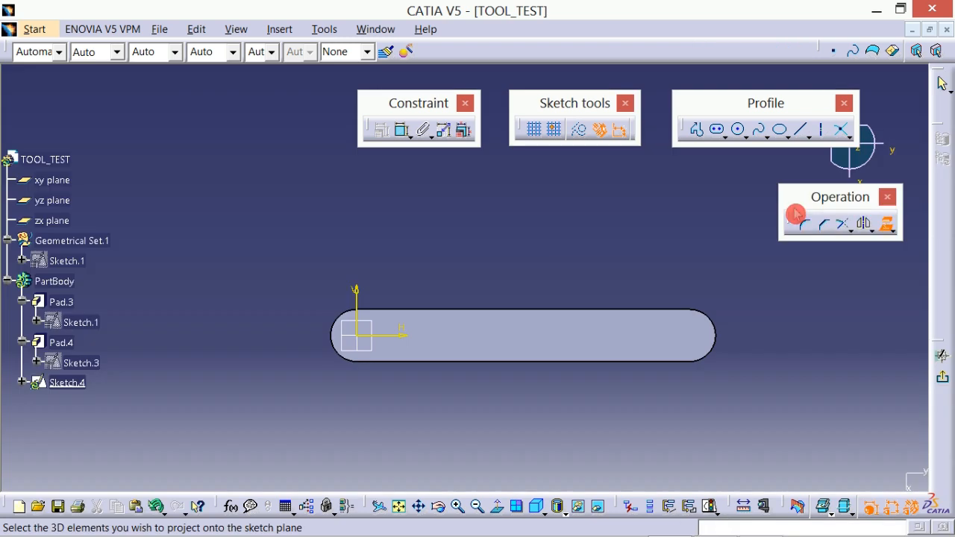
mouse_move(419, 311)
middle_mouse_down()
mouse_move(456, 168)
mouse_move(207, 296)
middle_mouse_up()
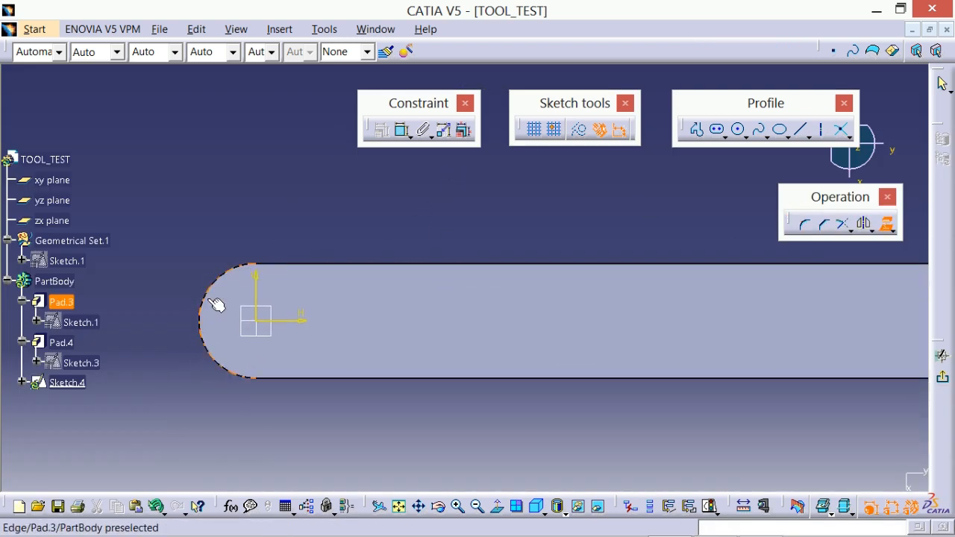
left_click(206, 302)
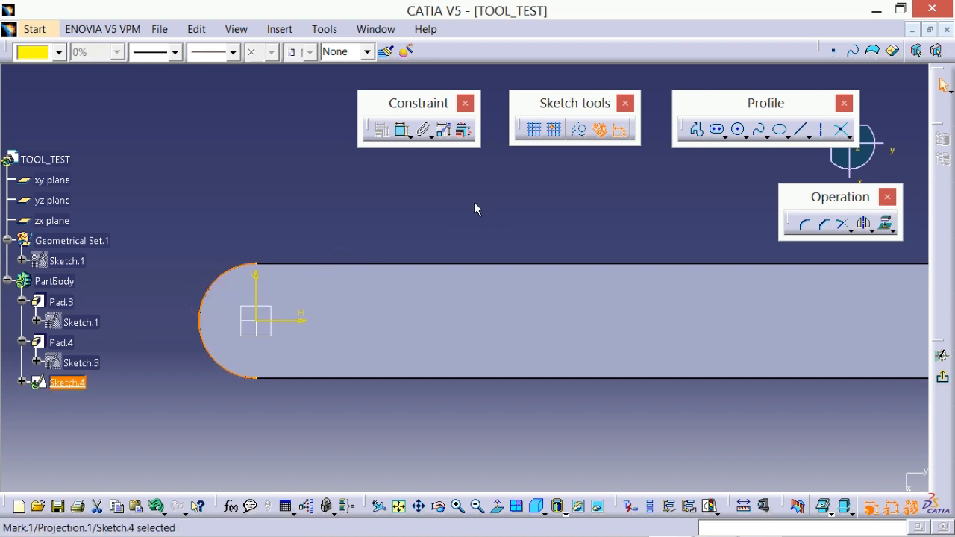
- Close the projected arc with a three-line profile along both arm edges, placing the vertical line about 9.2 mm from the sketch's vertical axis
left_click(697, 130)
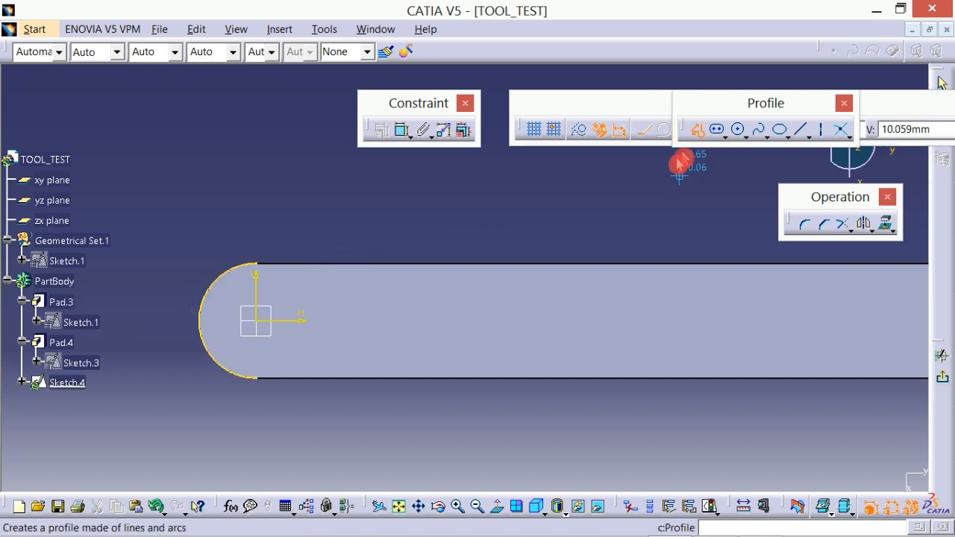
left_click(256, 264)
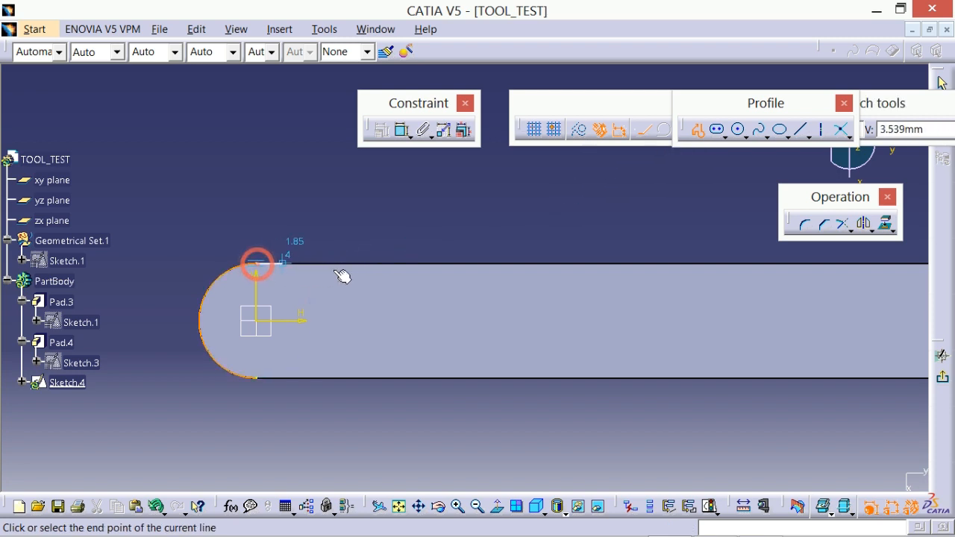
left_click(387, 266)
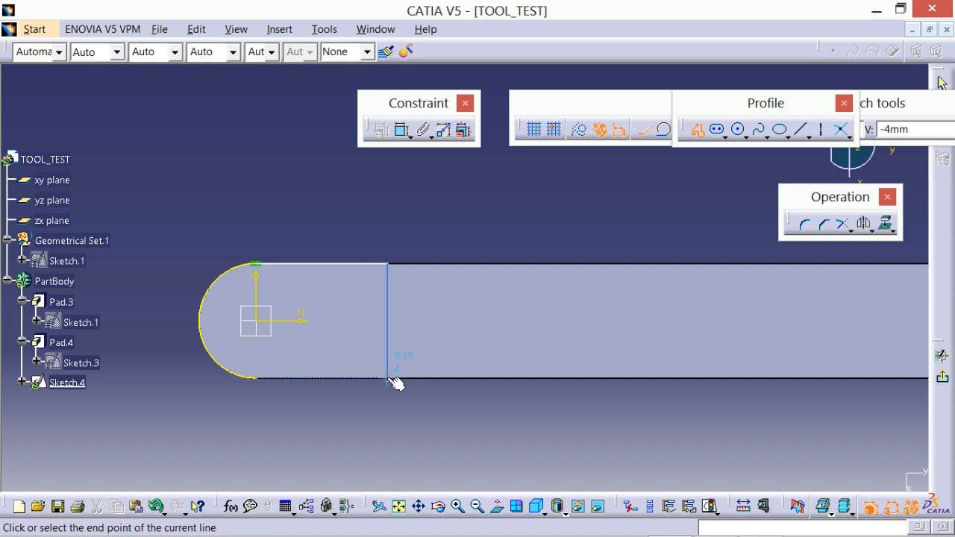
left_click(389, 379)
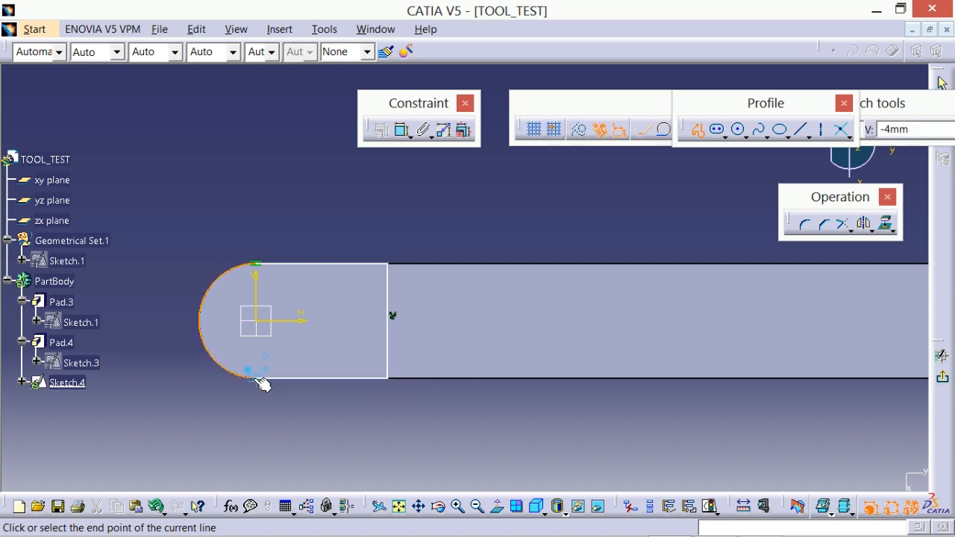
left_click(256, 378)
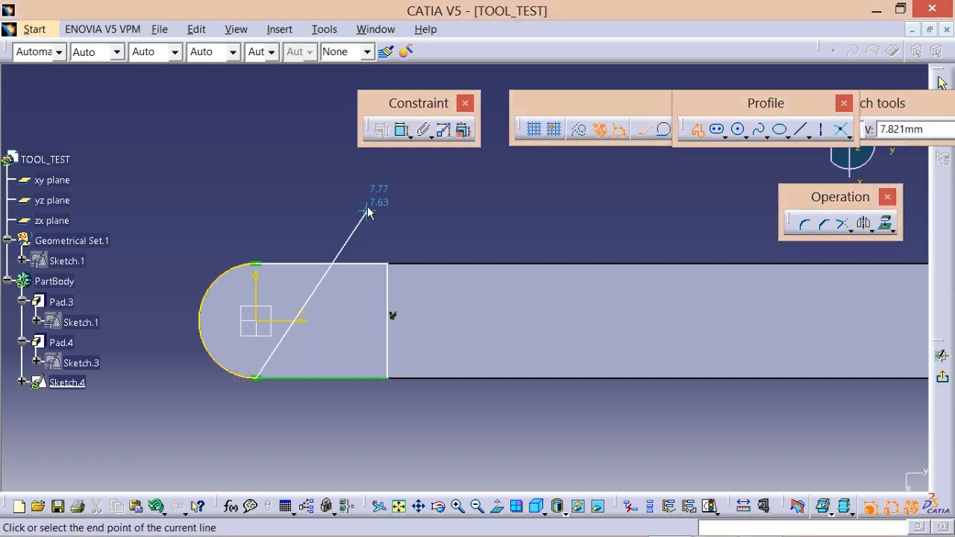
key("Escape")
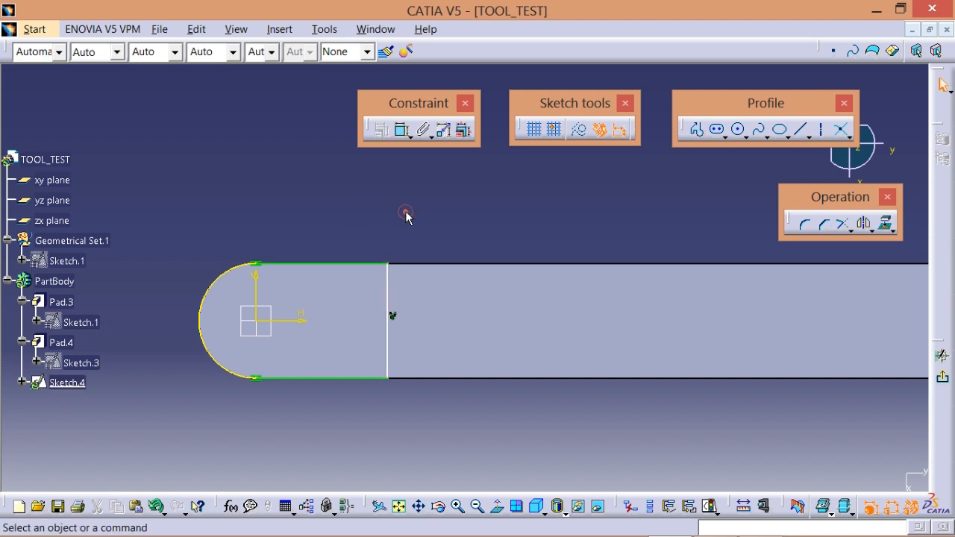
double_click(408, 305)
- Check the post-end diameters and heights in section A-A and the plan view of the reference drawing, then return to CATIA V5
key("alt+Tab")
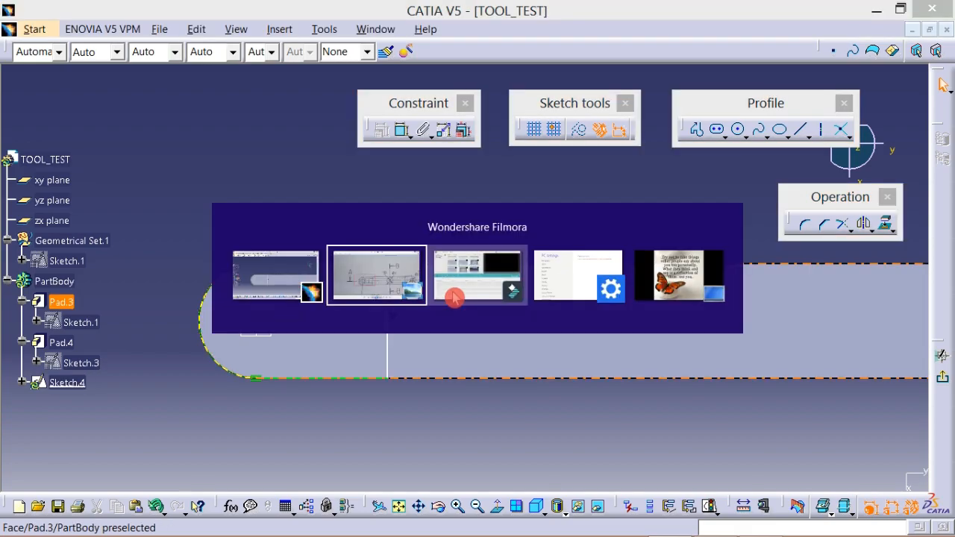
scroll(425, 339, "down", 2)
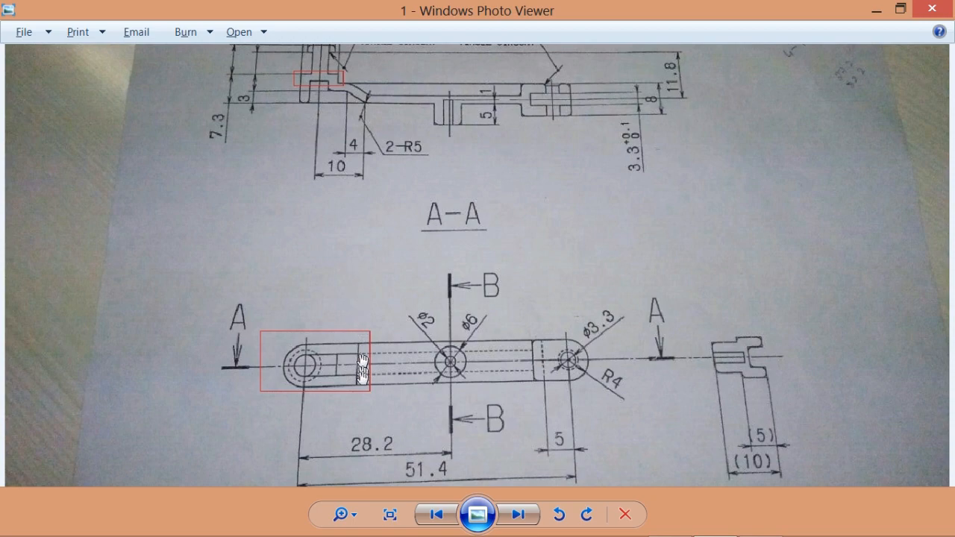
left_click_drag(358, 158, 361, 267)
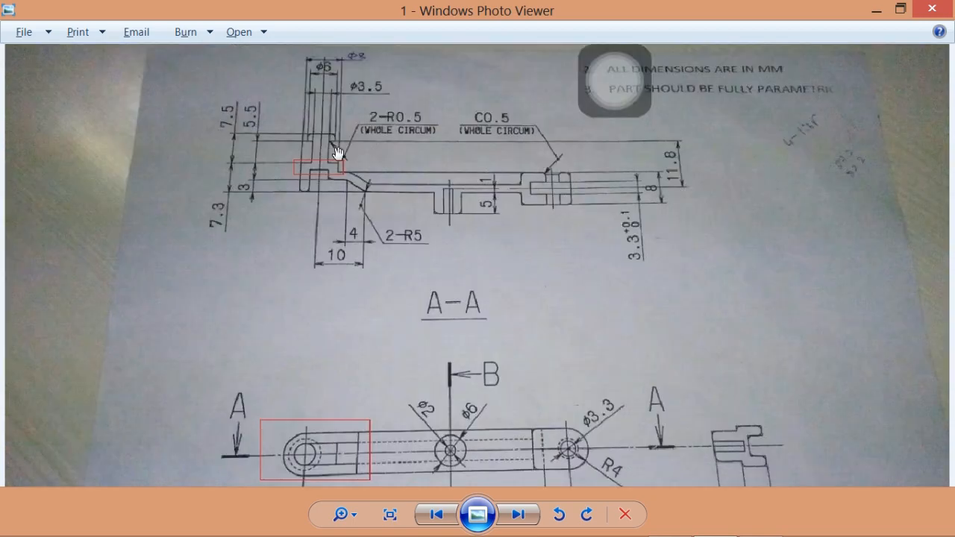
scroll(337, 153, "up", 2)
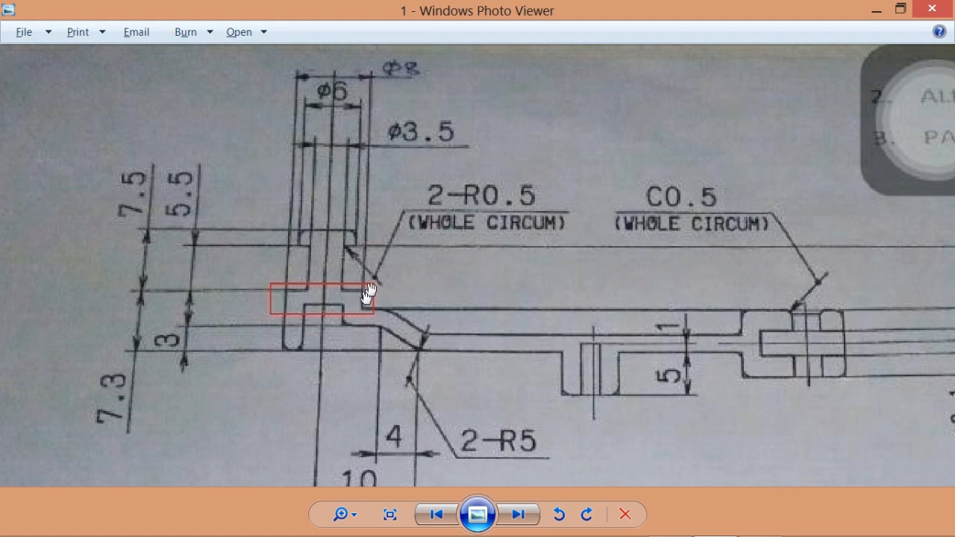
scroll(410, 348, "down", 1)
left_click_drag(411, 413, 390, 140)
scroll(391, 225, "down", 1)
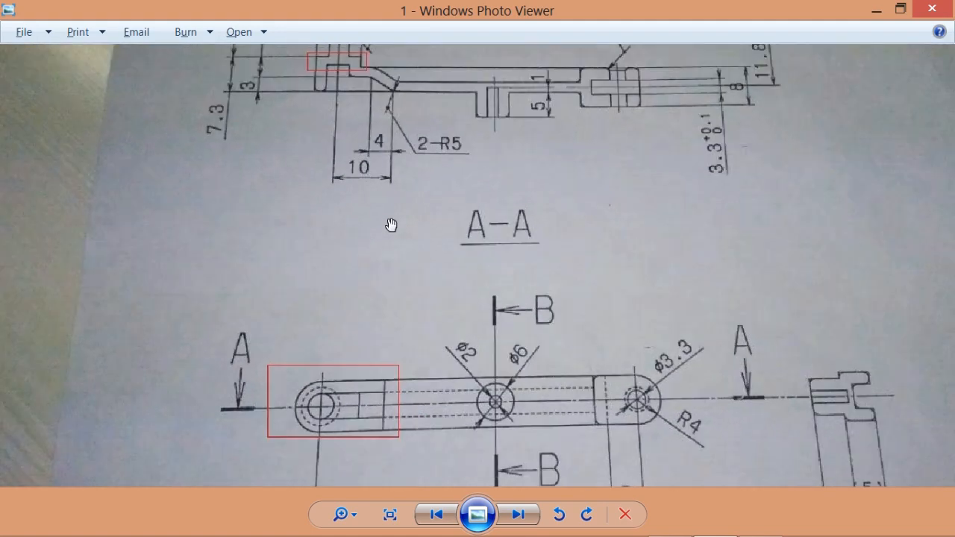
key("alt+Tab")
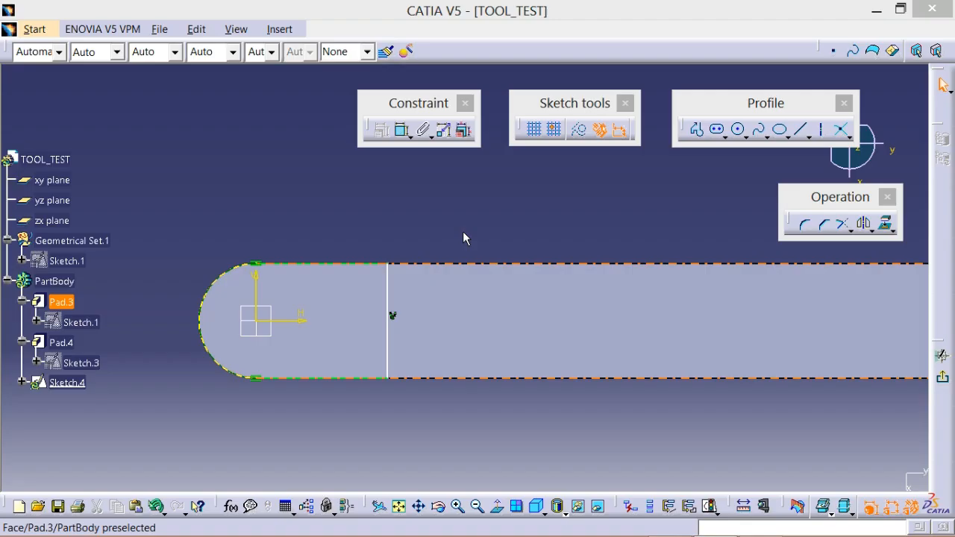
- Dimension the profile's vertical line from the projected arc and set the distance to 8 mm
left_click(401, 131)
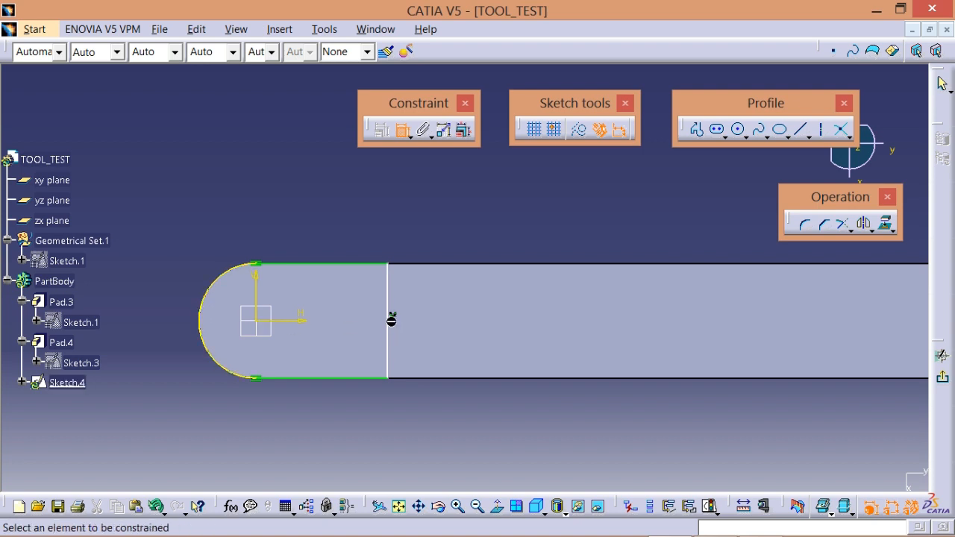
left_click(388, 318)
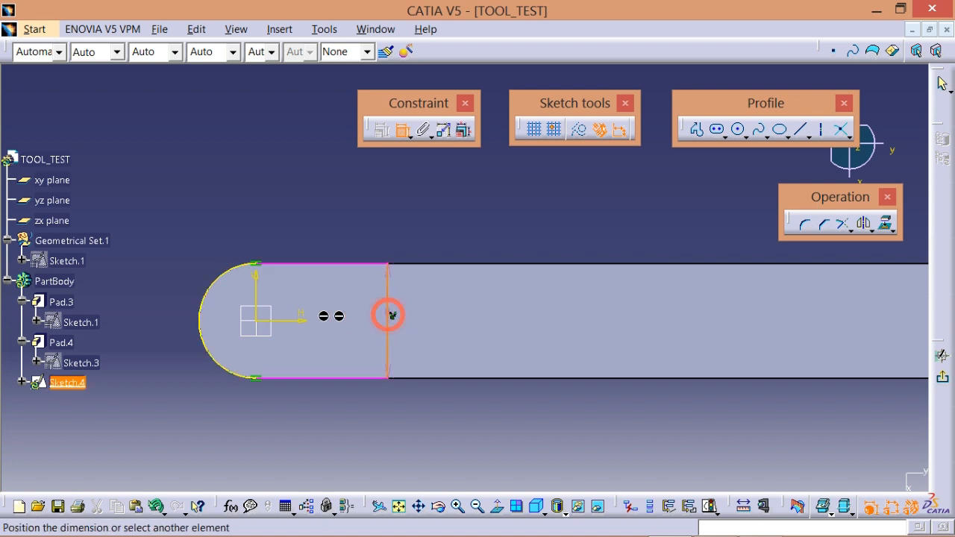
left_click(207, 317)
left_click(301, 215)
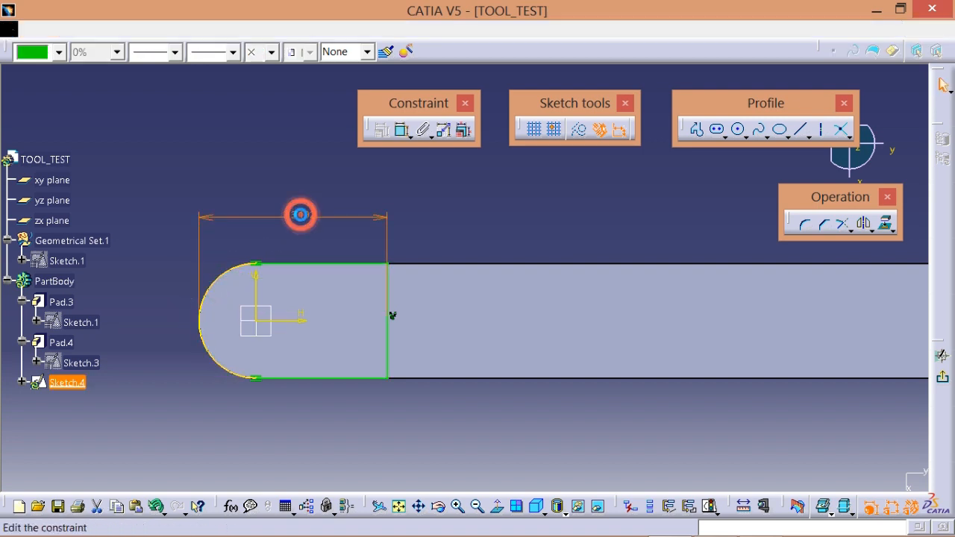
double_click(301, 215)
type("8")
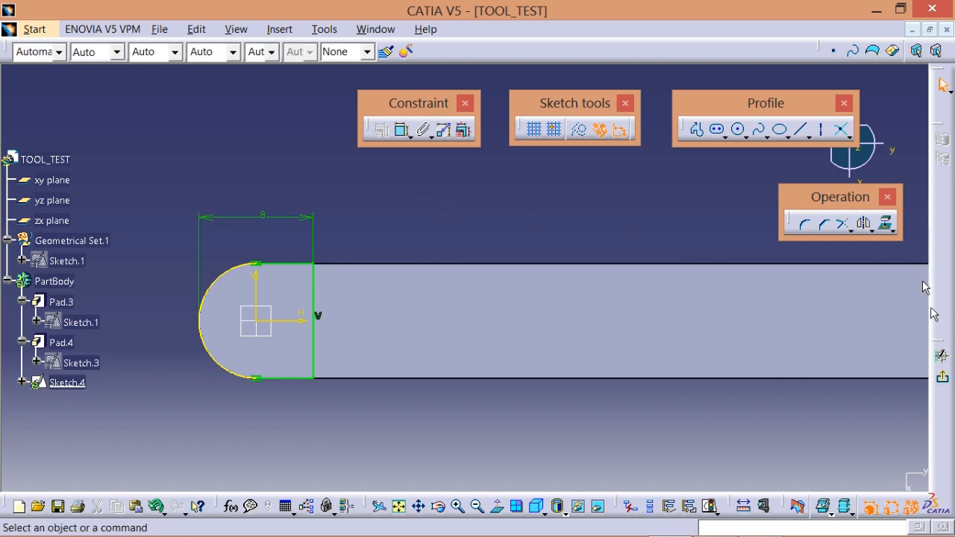
- Exit the end-profile sketch and pad it upward from the arm's top face with a length of 2.3 mm
left_click(946, 379)
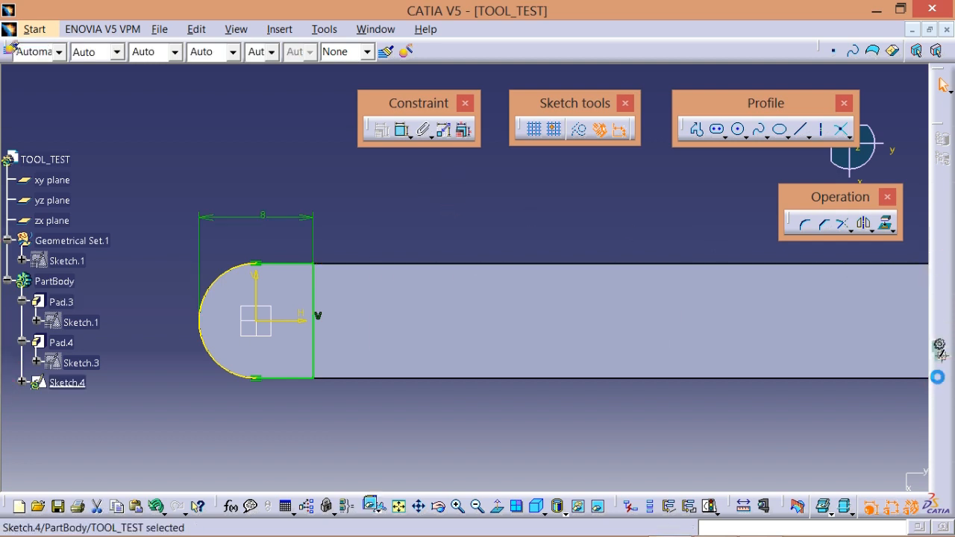
mouse_move(357, 153)
middle_mouse_down()
mouse_move(394, 213)
mouse_move(373, 199)
middle_mouse_up()
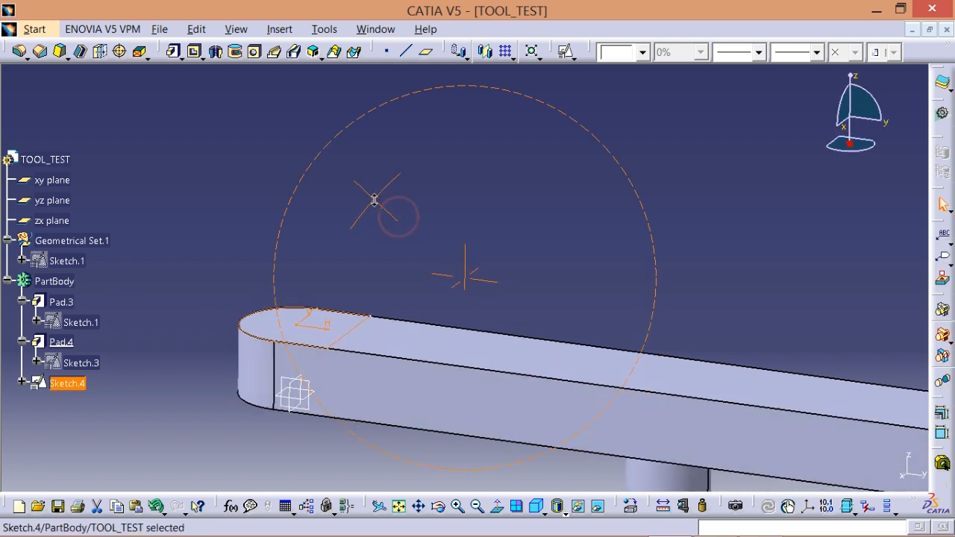
left_click(380, 192)
left_click(183, 64)
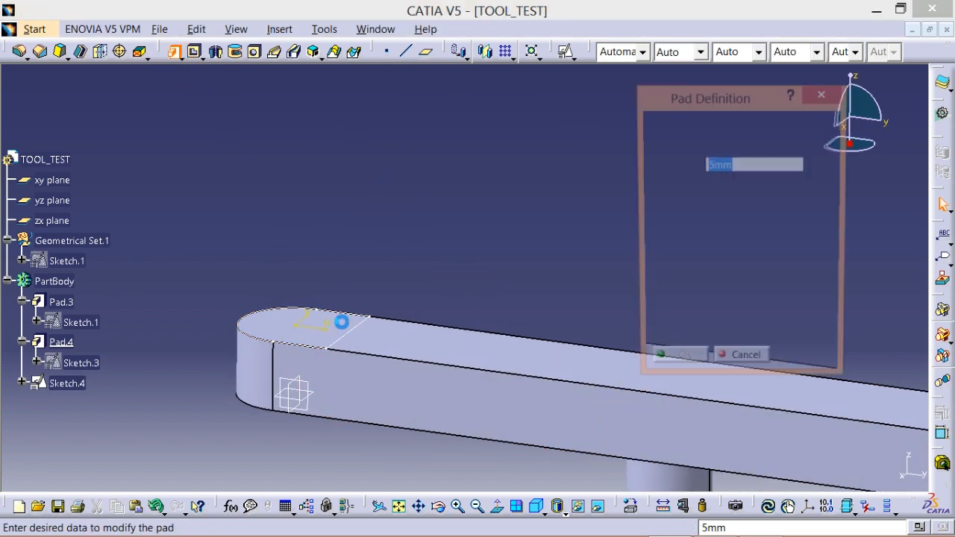
left_click(346, 335)
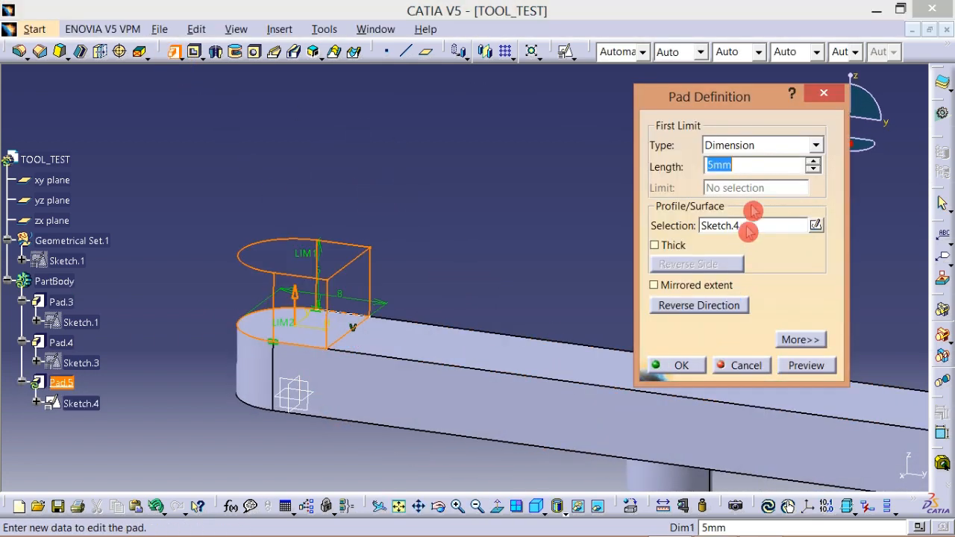
type("2.")
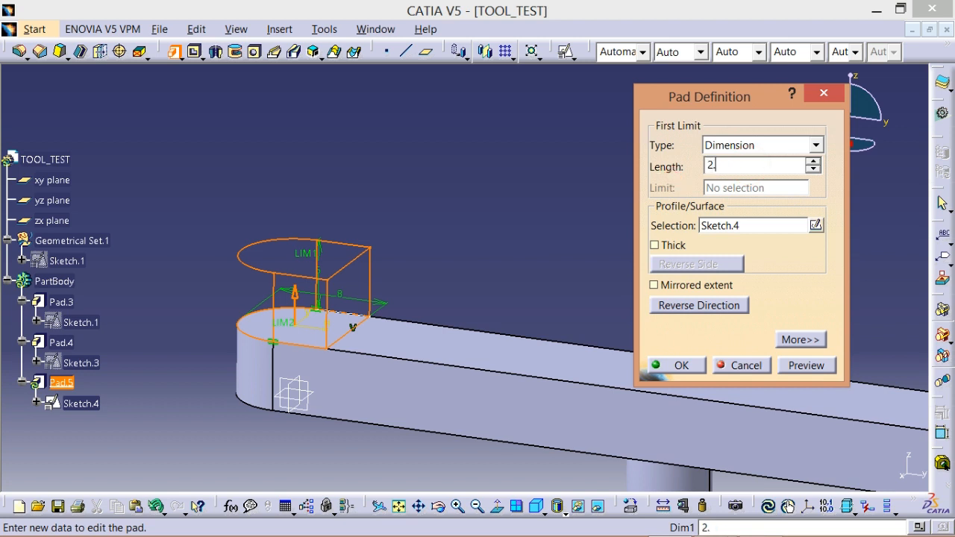
type("3")
left_click(682, 366)
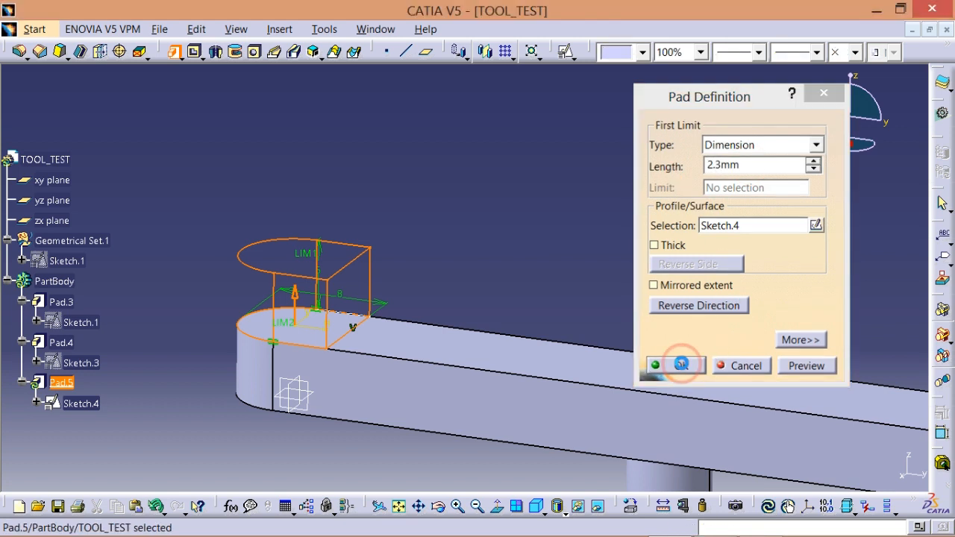
- Switch to the reference drawing in Windows Photo Viewer and examine the post's diameters and heights in section A-A, advancing to image 2
middle_click_drag(480, 226, 502, 238)
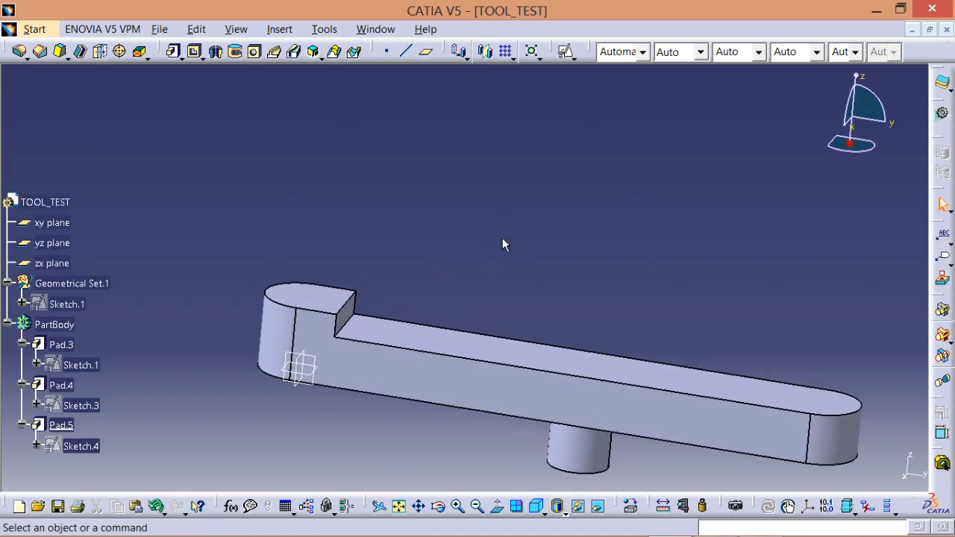
key("alt+Tab")
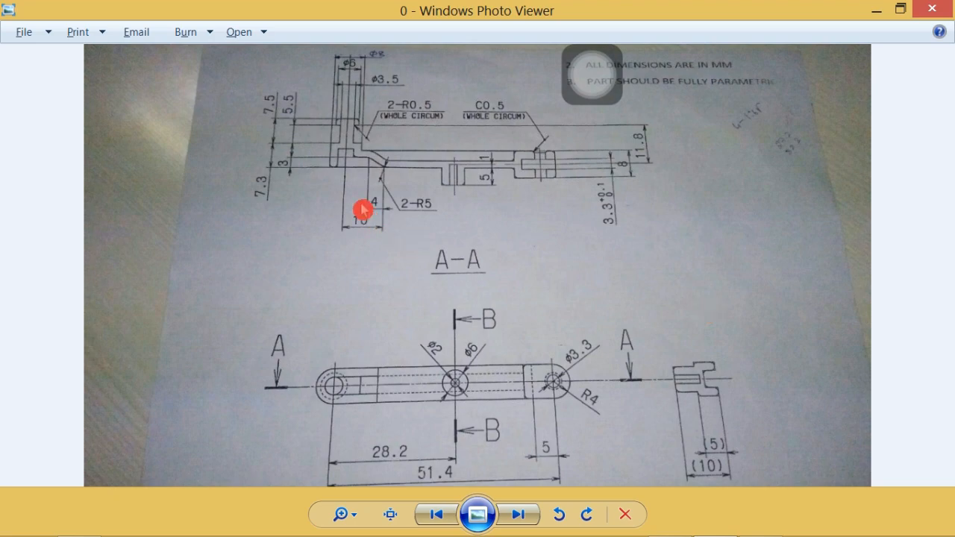
scroll(358, 157, "up", 3)
mouse_move(350, 157)
left_mouse_down()
mouse_move(455, 256)
mouse_move(426, 290)
left_mouse_up()
scroll(458, 239, "up", 2)
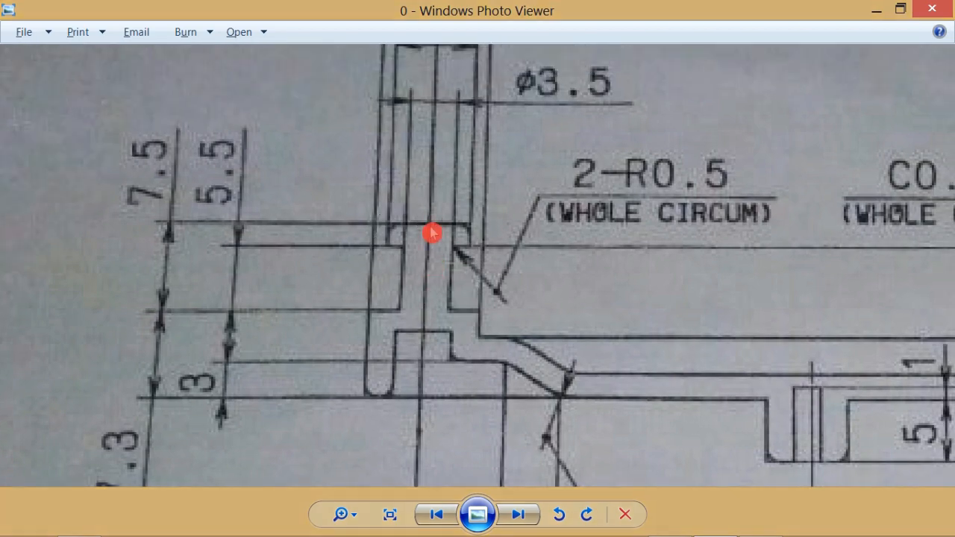
key("Right")
scroll(355, 144, "up", 3)
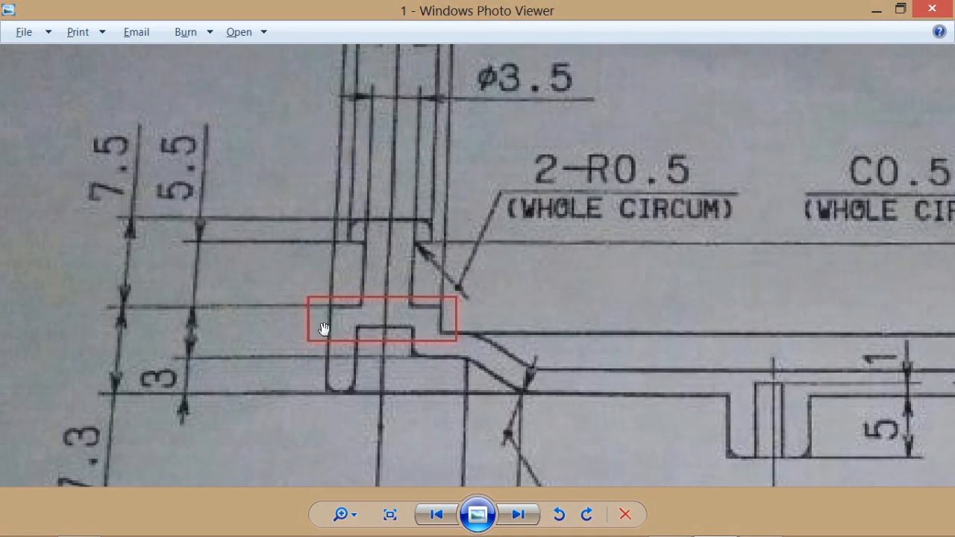
key("Right")
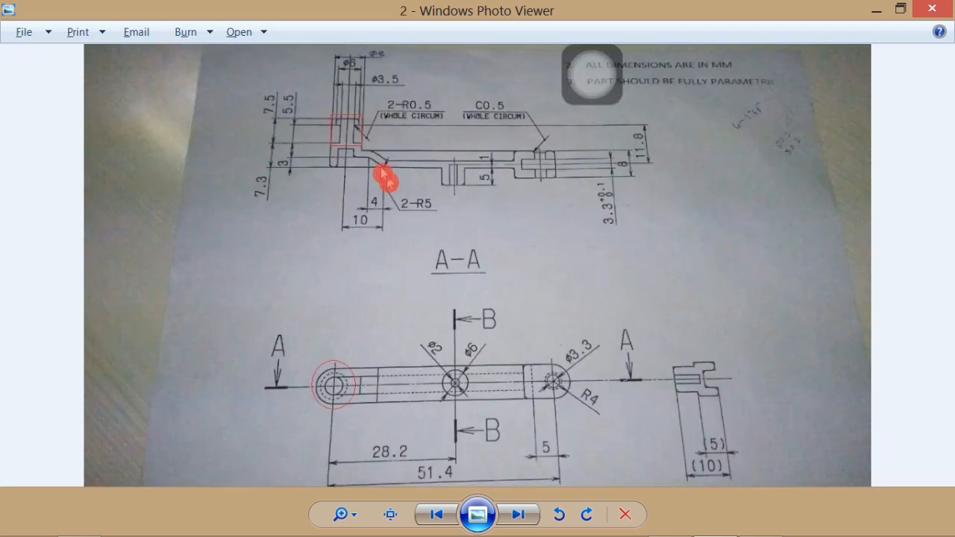
scroll(352, 133, "up", 3)
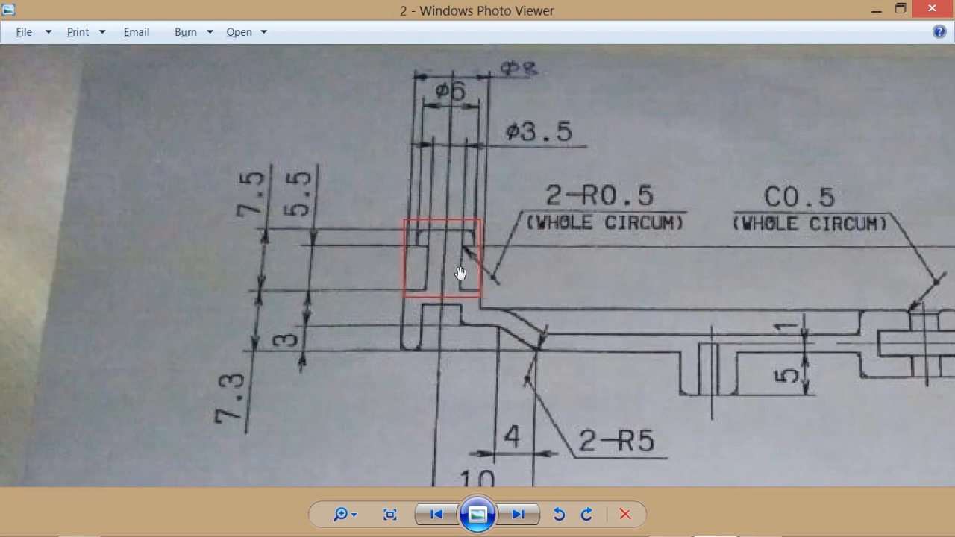
scroll(456, 254, "up", 1)
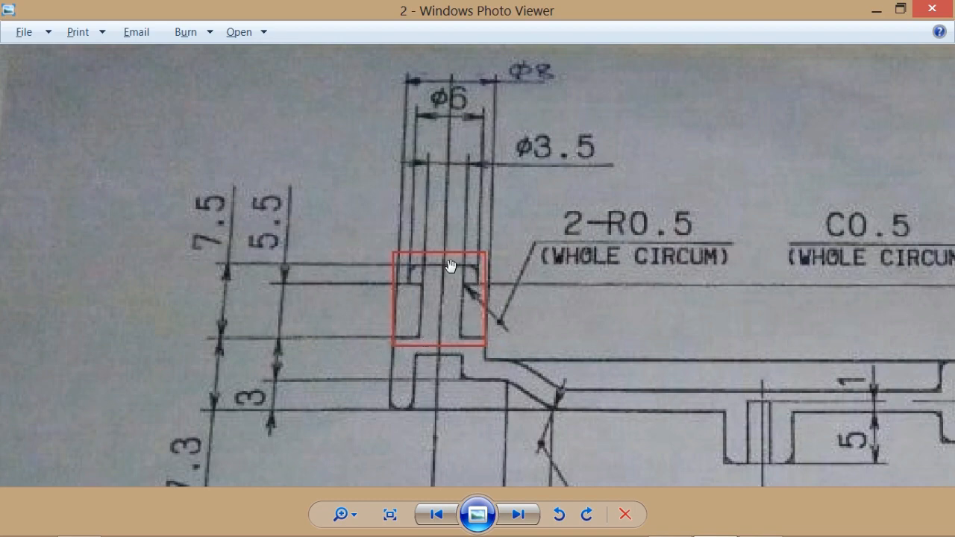
- Check the circled post end in the plan view of the reference drawing, then return to CATIA V5
scroll(471, 293, "down", 5)
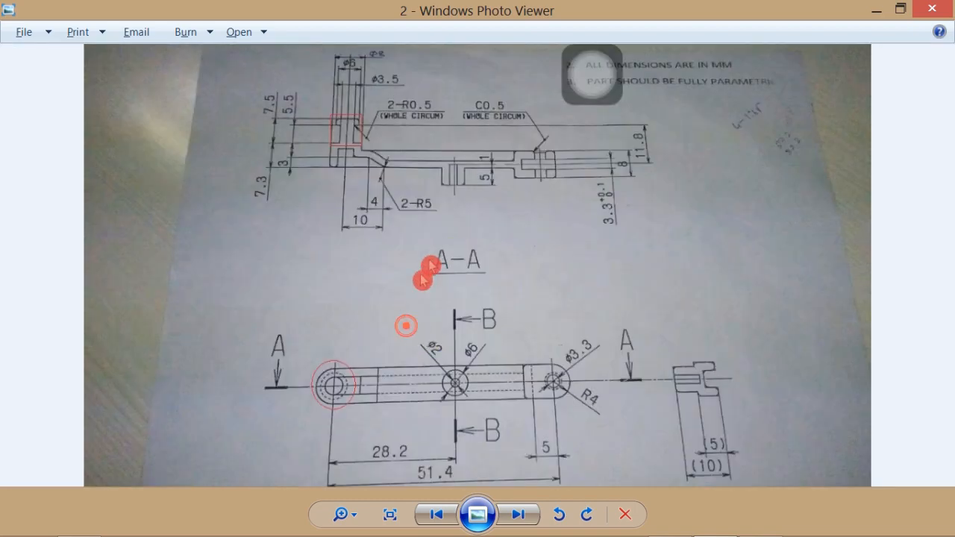
scroll(351, 378, "up", 5)
left_click_drag(372, 337, 475, 232)
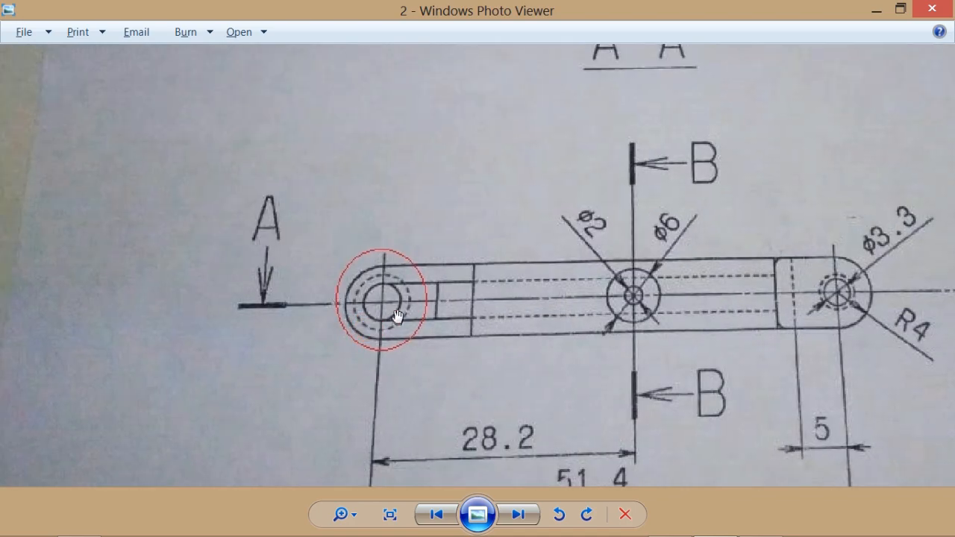
scroll(396, 314, "down", 4)
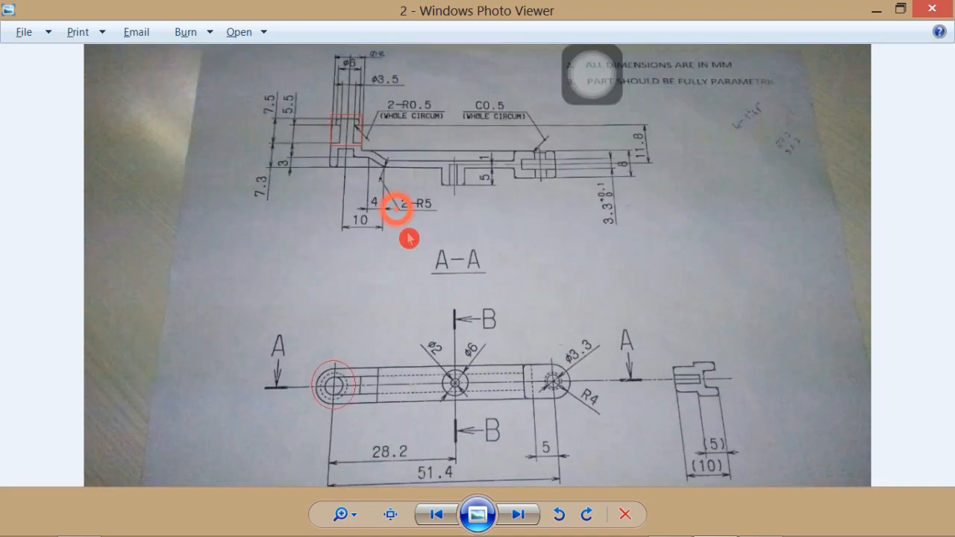
key("alt+Tab")
key("alt+Tab")
key("alt+Tab")
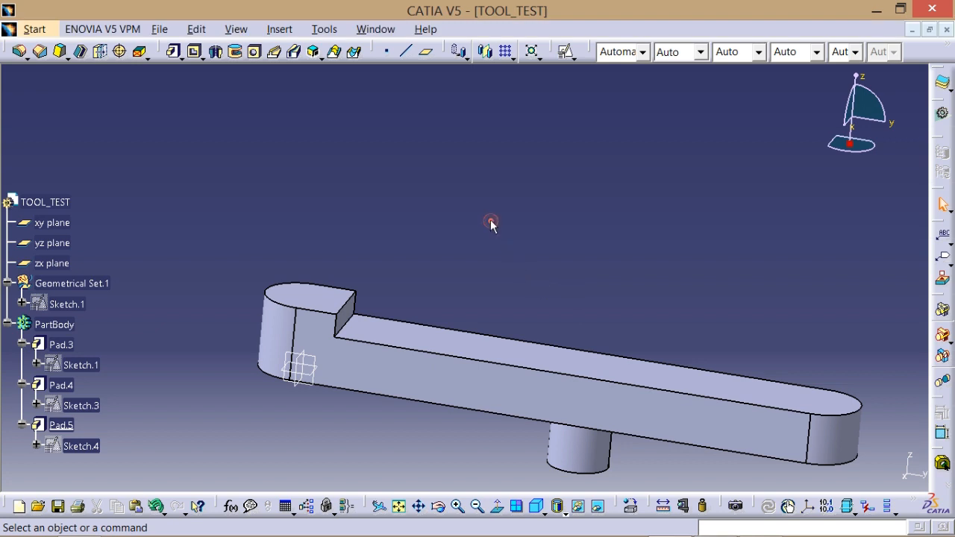
- Create a positioned sketch on the raised end's top face with the axes swapped and the V direction reversed
middle_click_drag(491, 224, 366, 270)
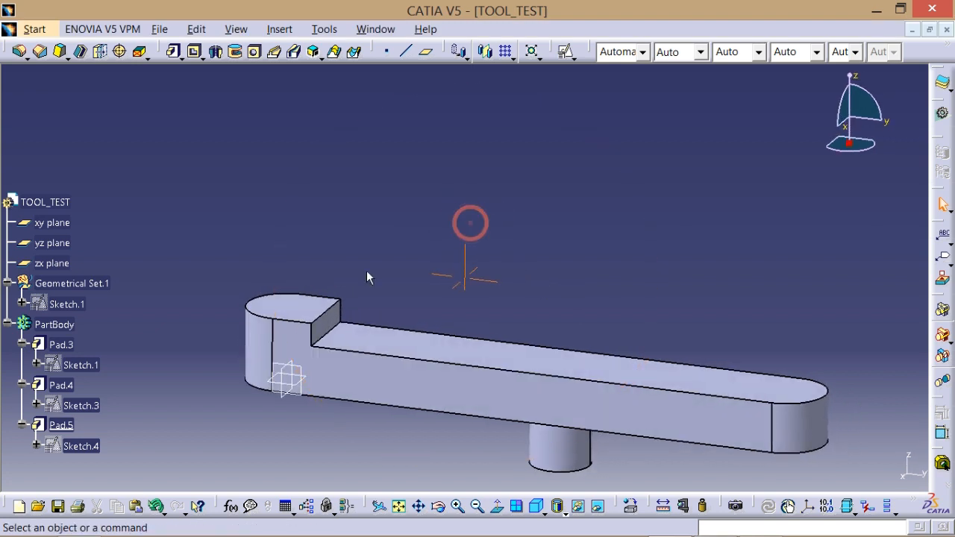
left_click(310, 301)
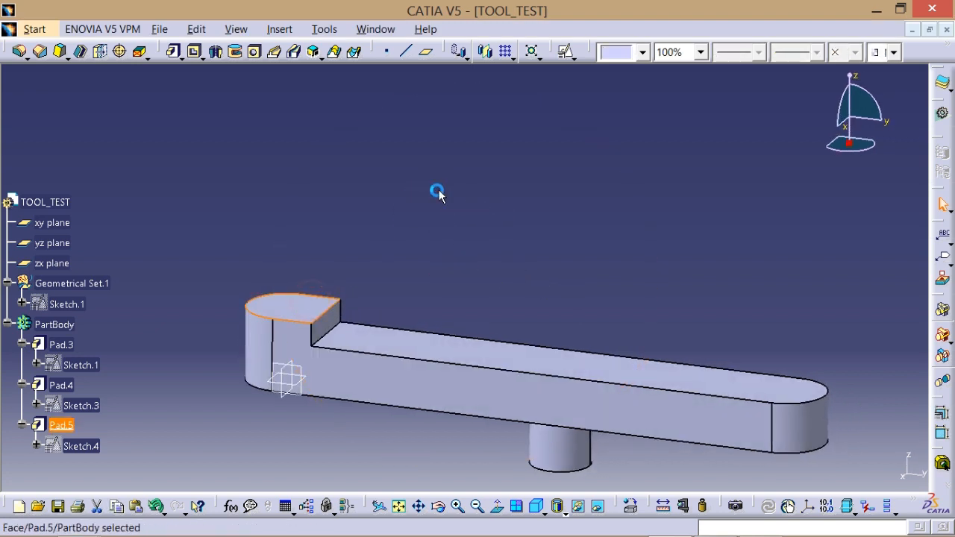
left_click(559, 52)
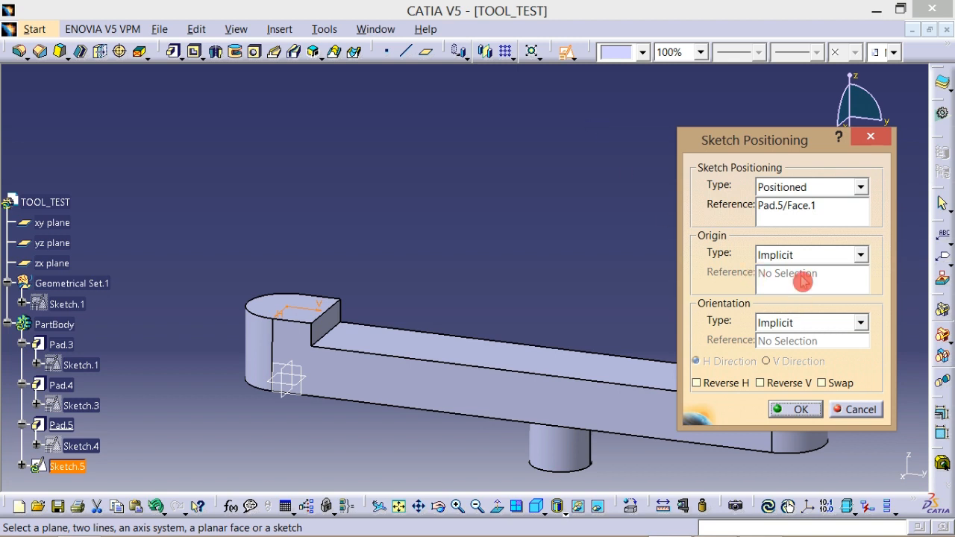
left_click(825, 385)
left_click(760, 383)
left_click(780, 406)
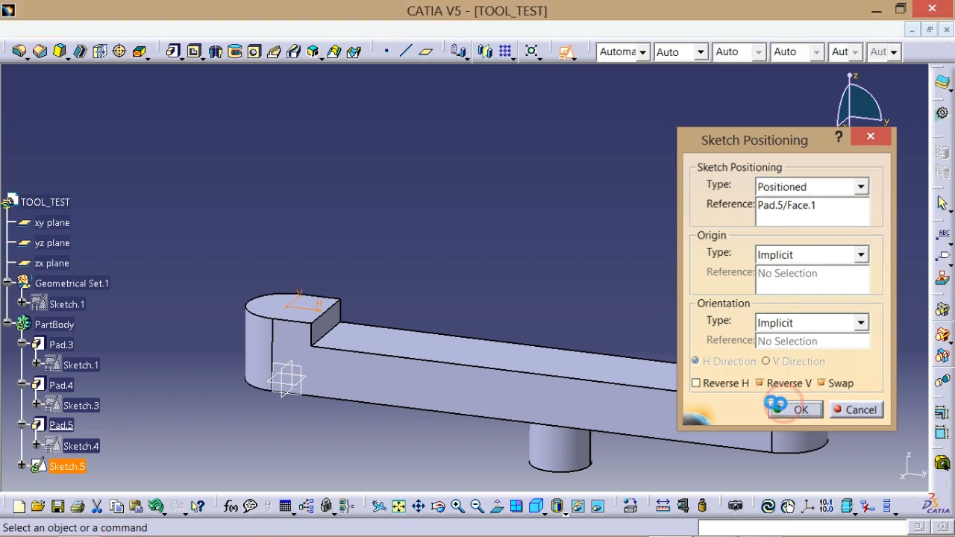
- Draw a circle about 4.9 mm in diameter centred on the sketch origin at the rounded end
middle_click_drag(463, 291, 552, 199)
middle_click_drag(542, 242, 550, 207)
left_click(741, 133)
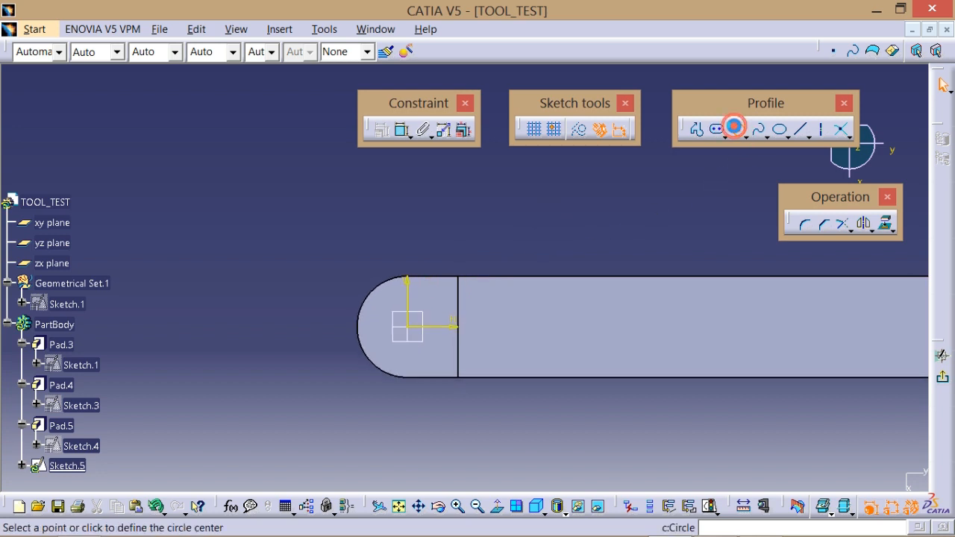
left_click(415, 333)
left_click(435, 343)
- Dimension the circle's diameter and set it to 3.5 mm, checking the post diameter in the reference drawing
left_click(403, 131)
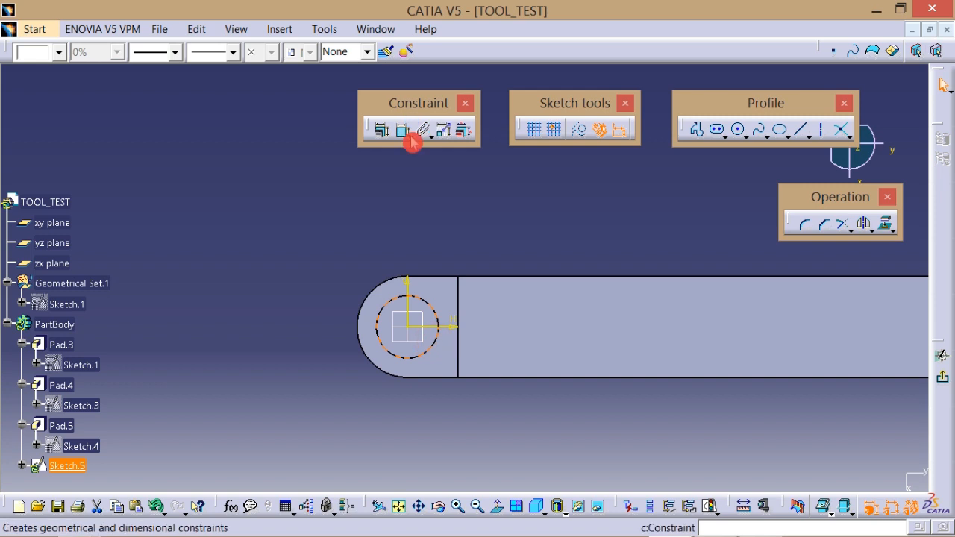
left_click(390, 307)
left_click(357, 238)
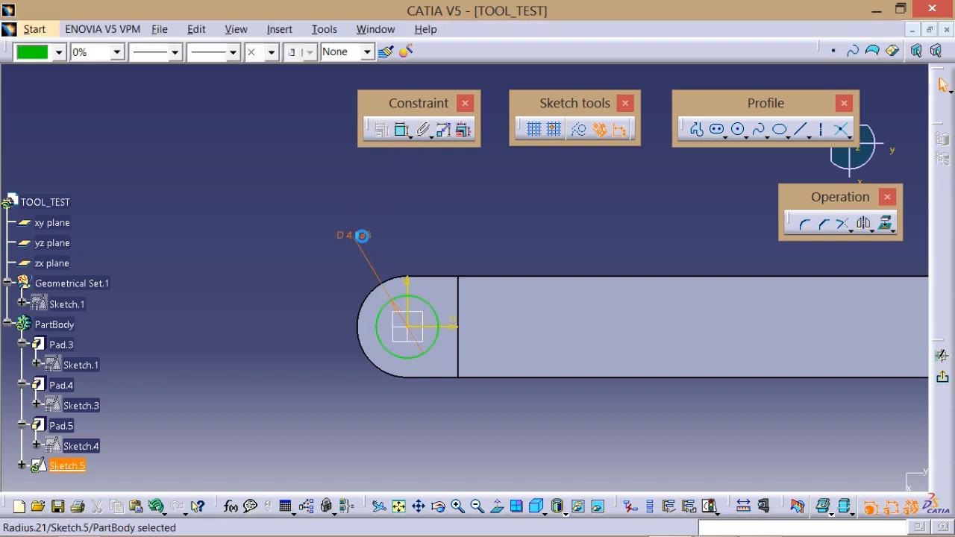
double_click(403, 246)
key("alt+Tab")
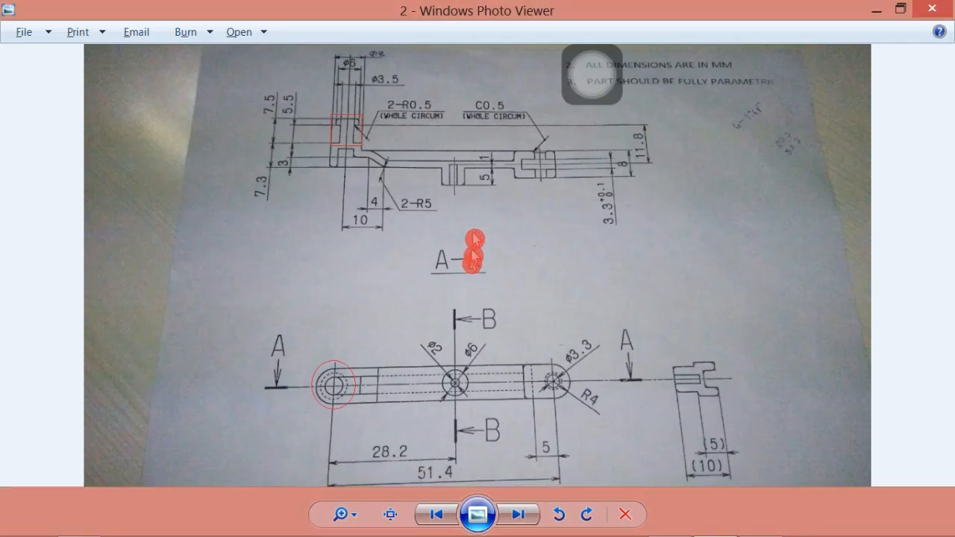
scroll(386, 90, "up", 3)
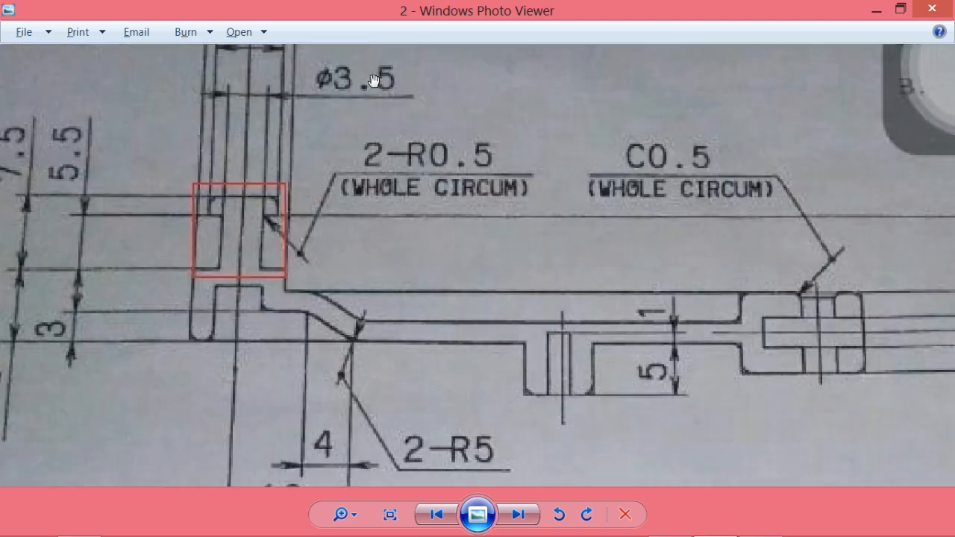
key("alt+Tab")
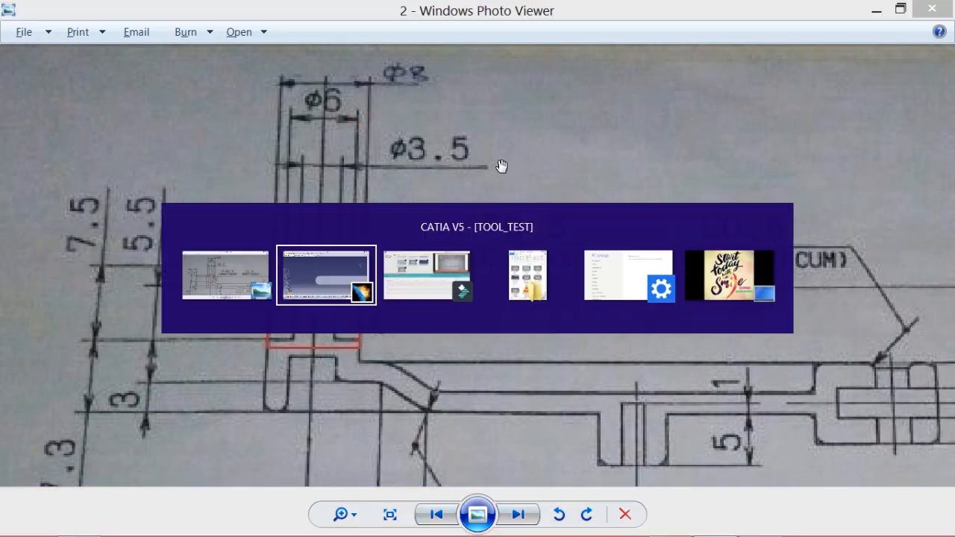
left_click(484, 266)
double_click(488, 259)
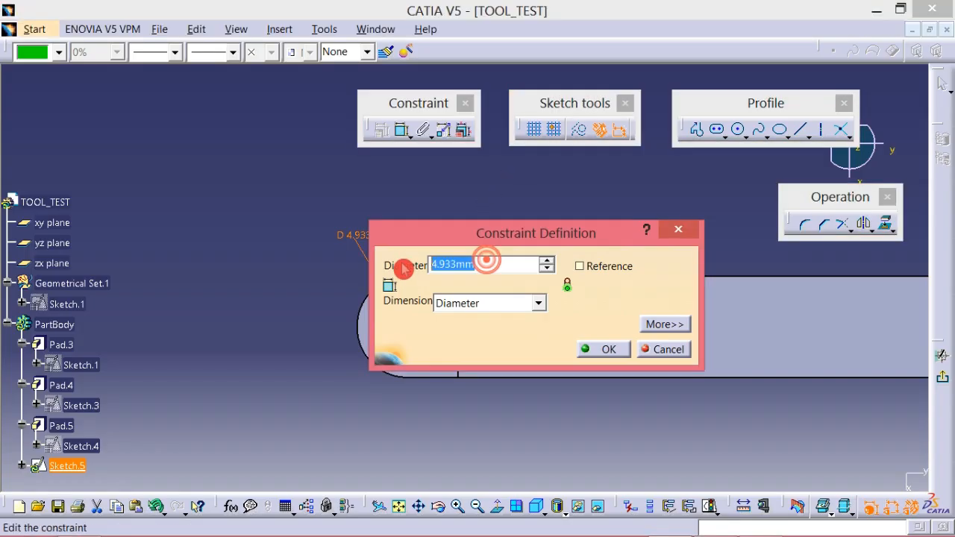
type("3")
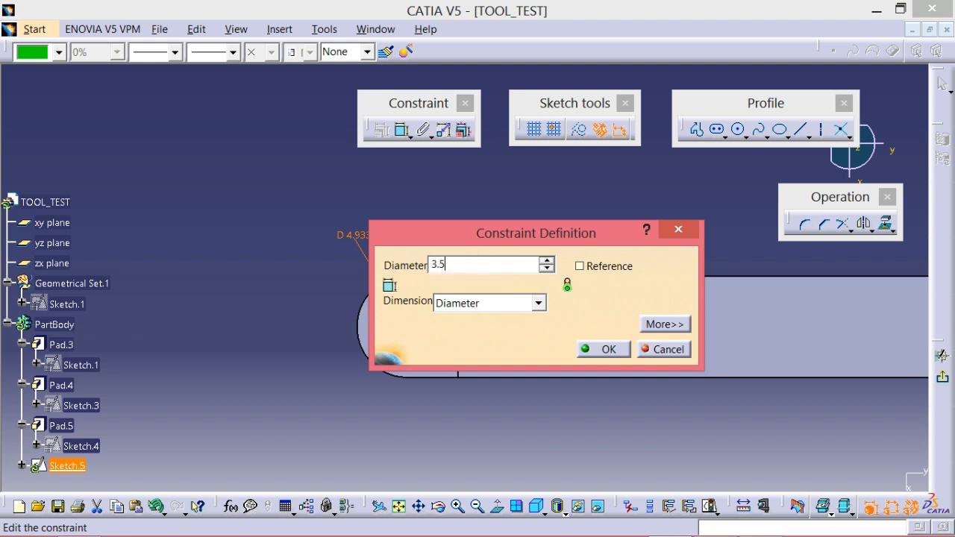
type(".5")
key("Return")
left_click(523, 208)
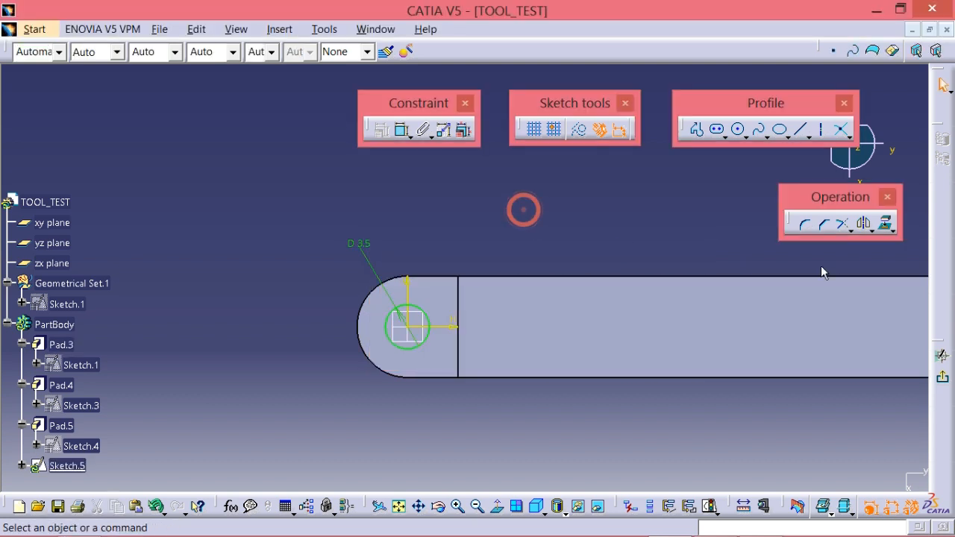
- Exit the sketch and pad the circle 5.5 mm upward from the raised end, checking the post height in the reference drawing
left_click(942, 356)
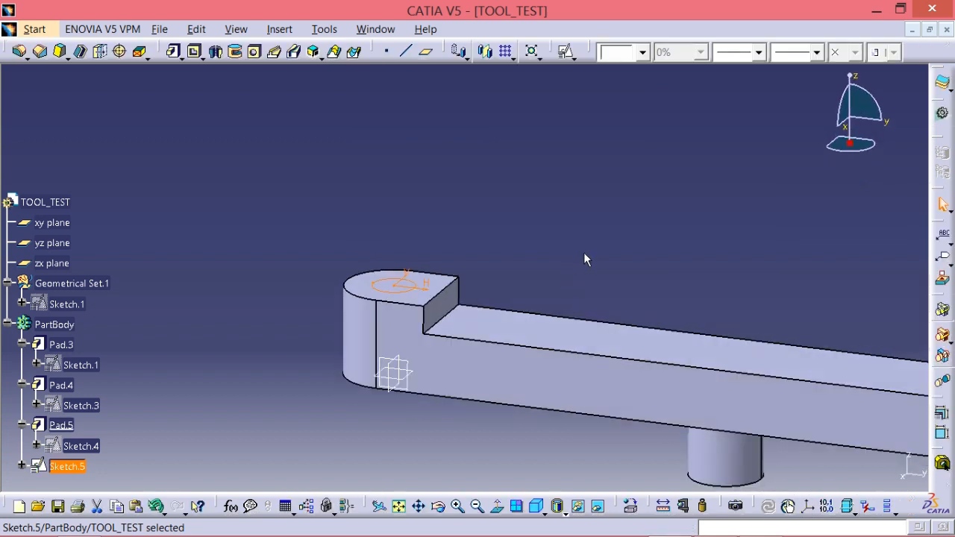
left_click(585, 254)
mouse_move(622, 241)
middle_mouse_down()
mouse_move(565, 268)
mouse_move(457, 185)
middle_mouse_up()
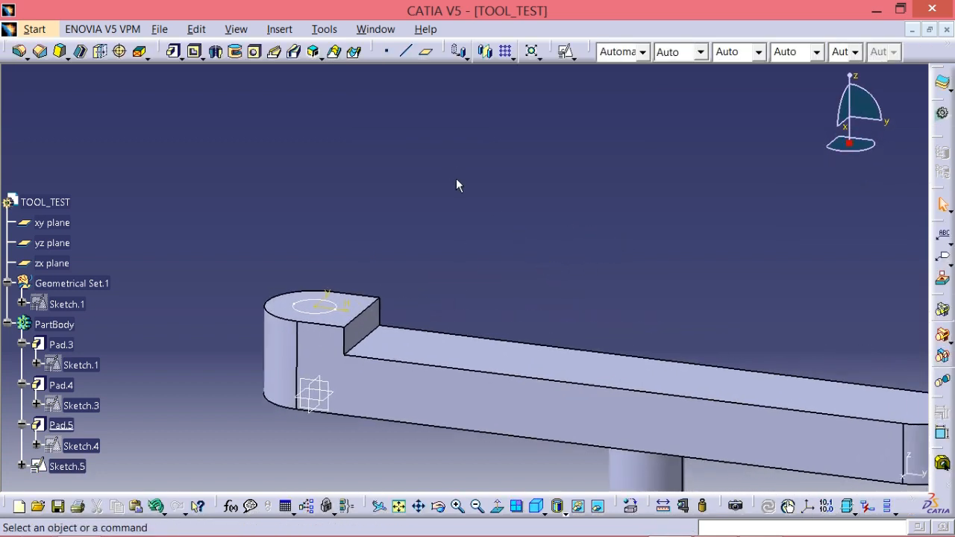
left_click(174, 51)
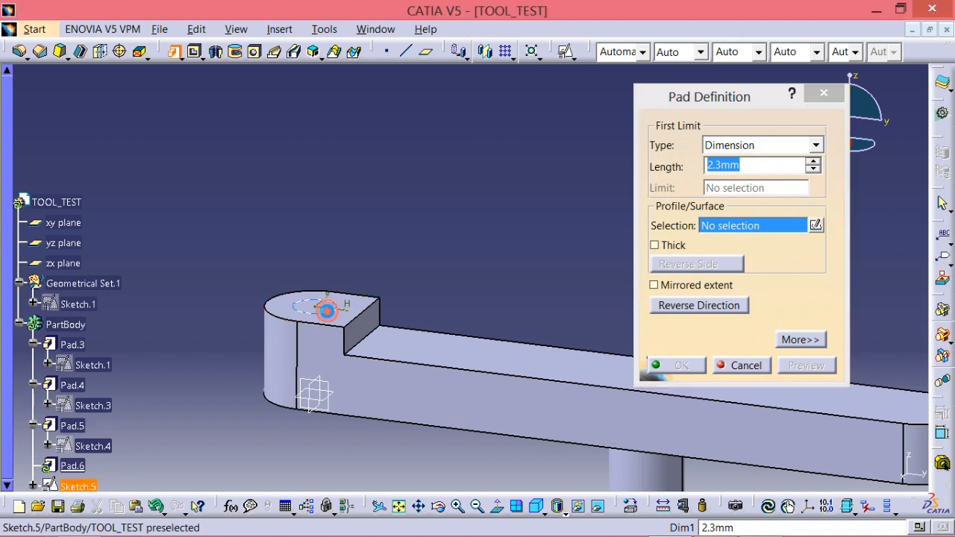
left_click(327, 310)
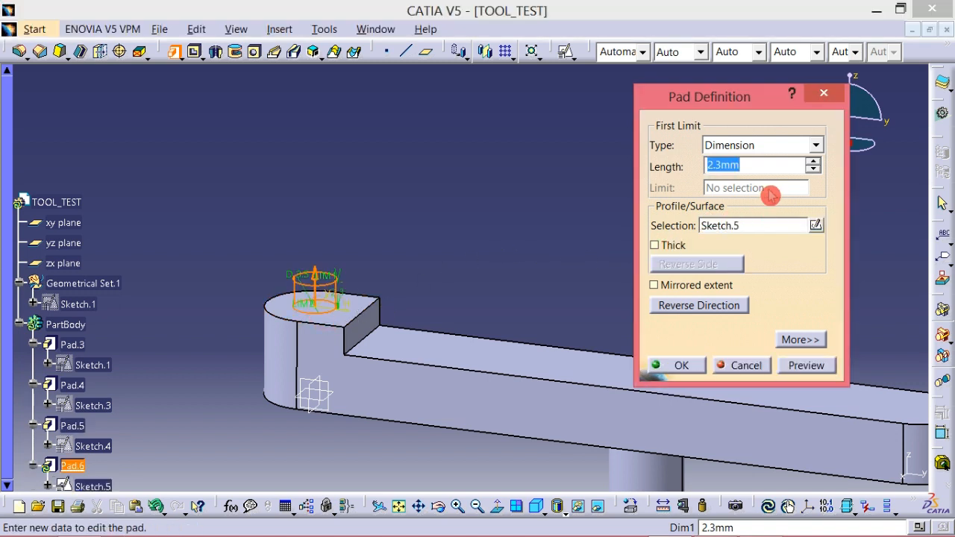
key("alt+Tab")
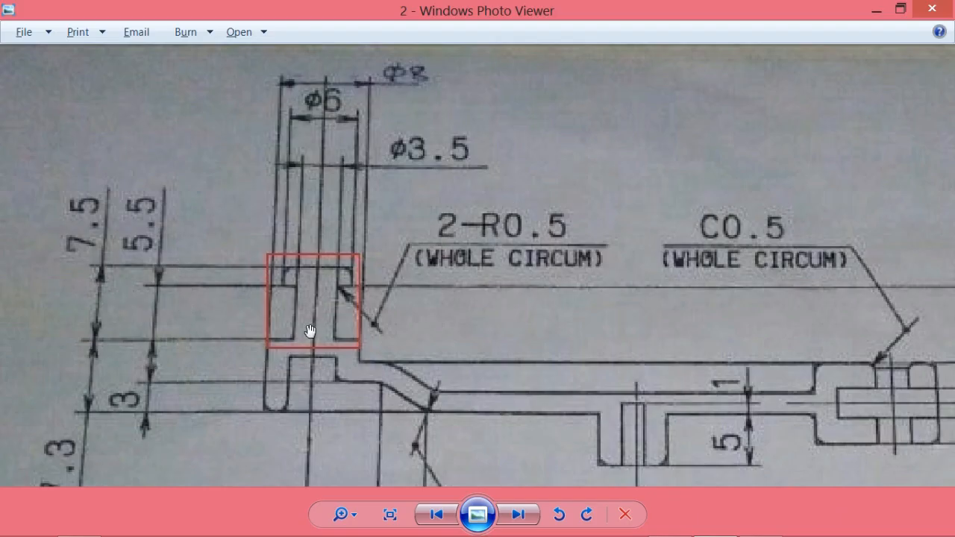
key("alt+Tab")
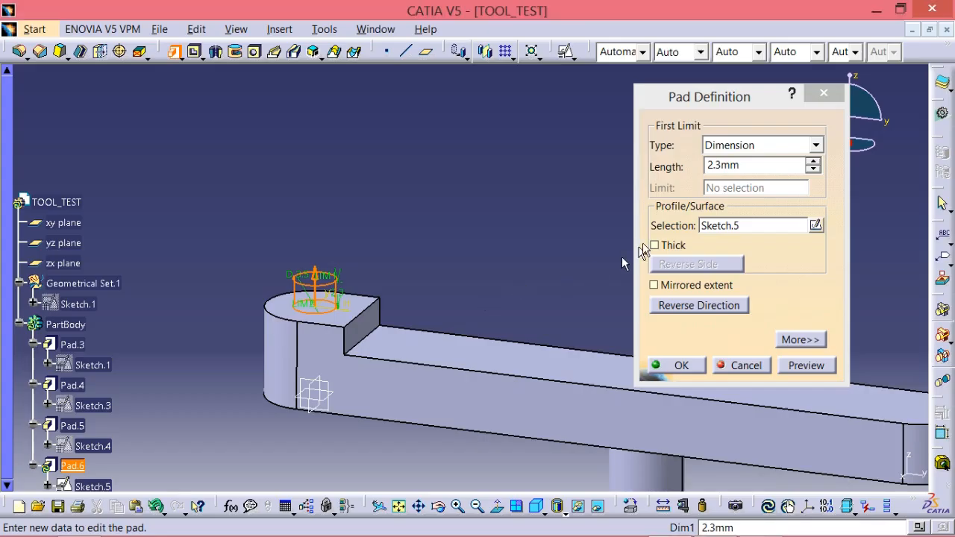
double_click(747, 169)
type("5.5")
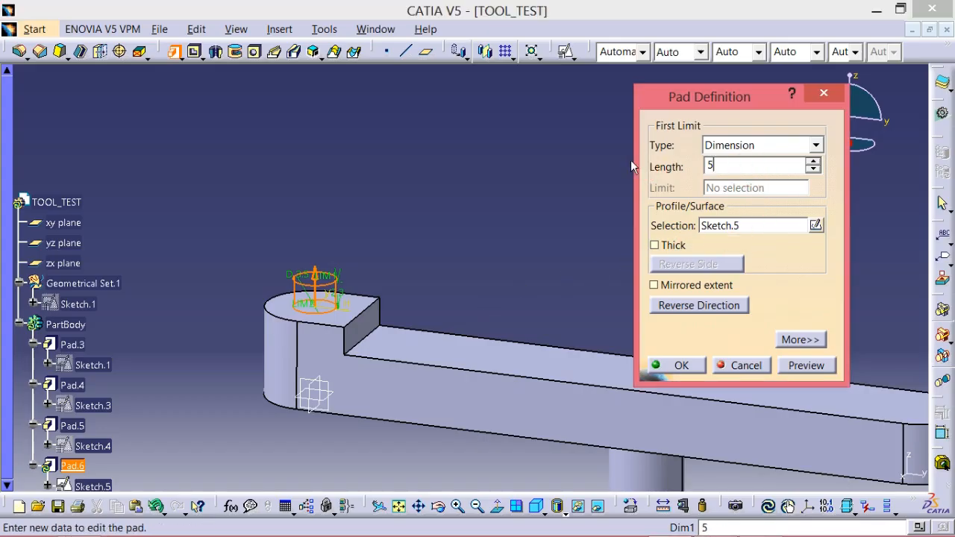
left_click(677, 365)
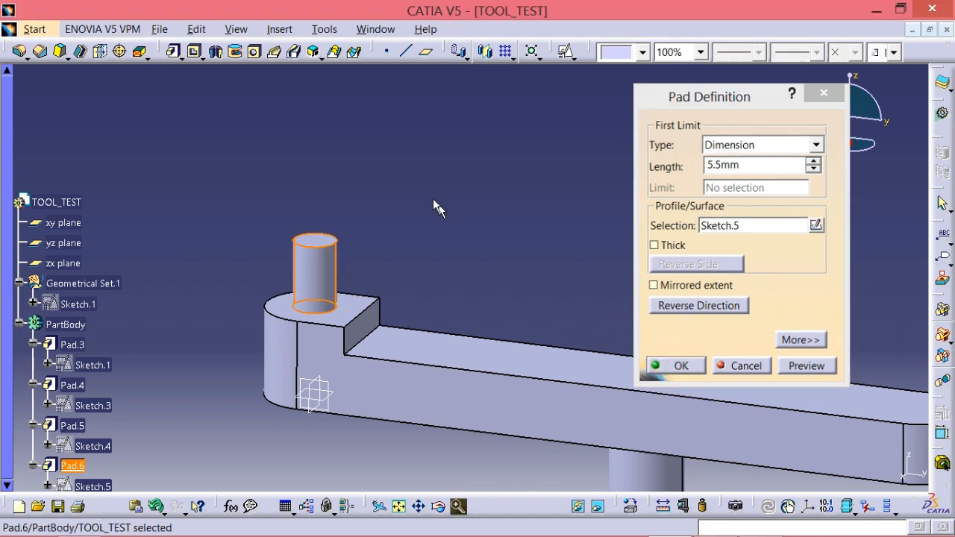
- Create a positioned sketch on the post's top face with the axes swapped and the V direction reversed
middle_click_drag(426, 199, 471, 221)
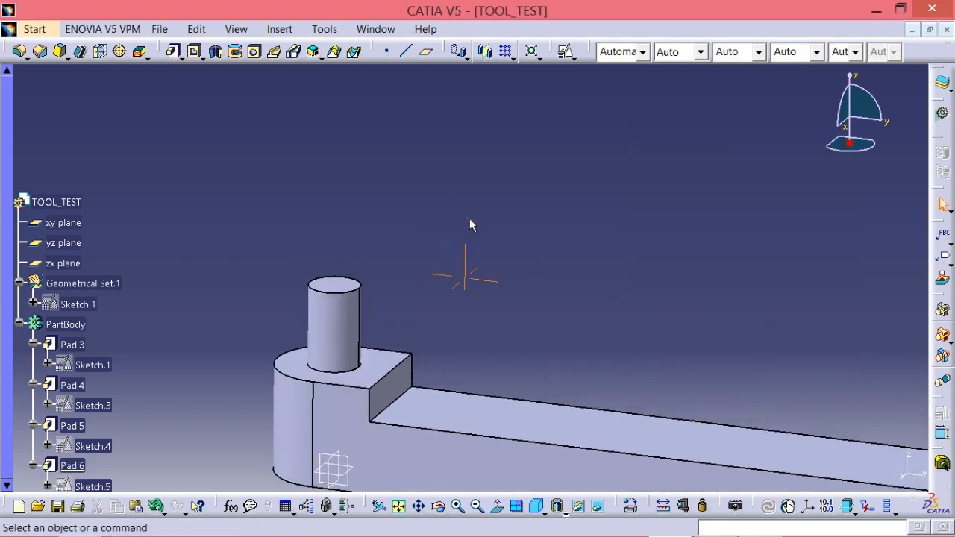
left_click(342, 291)
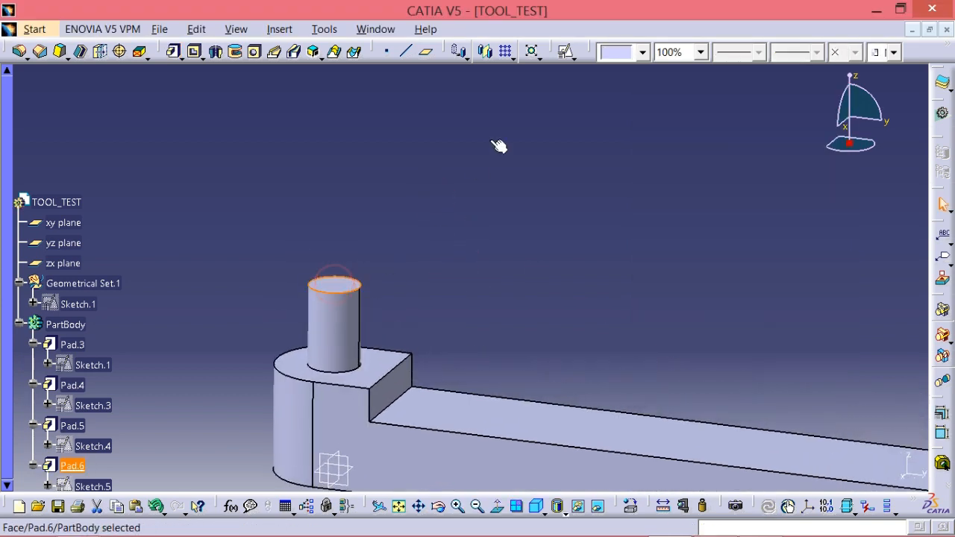
left_click(565, 53)
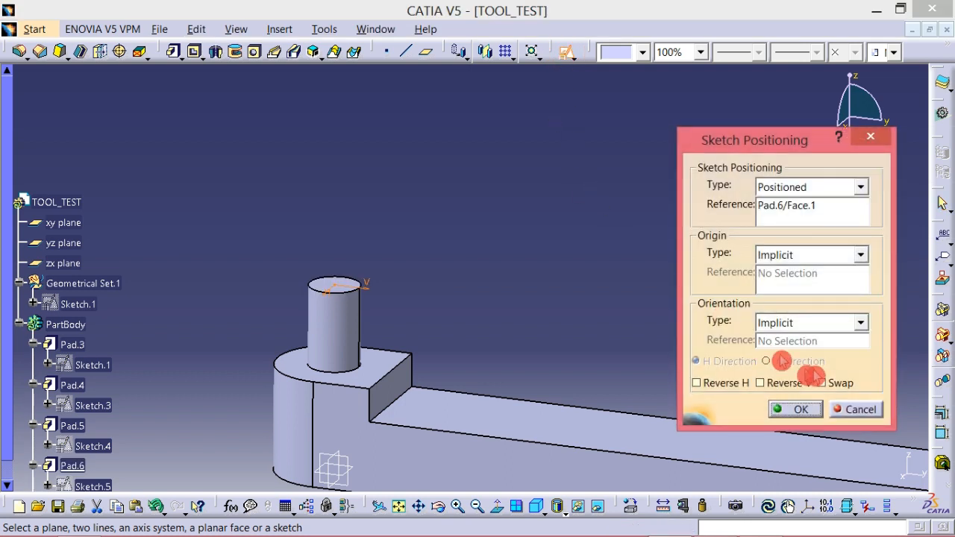
left_click(821, 383)
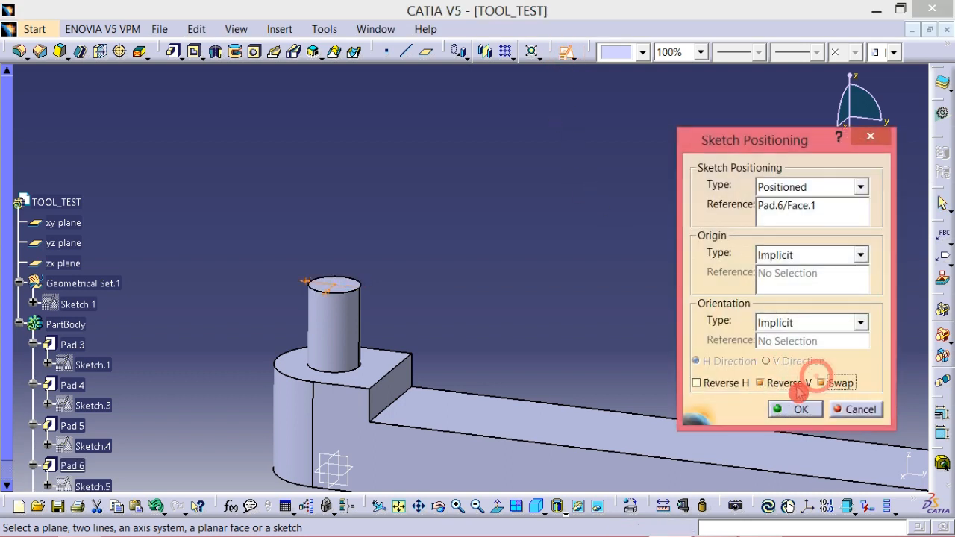
left_click(796, 410)
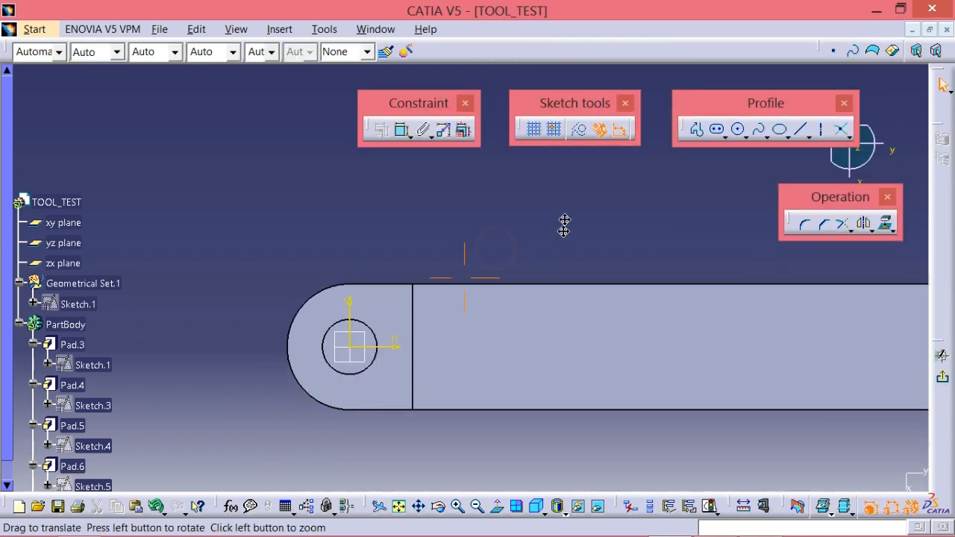
- Draw a circle about 6 mm in diameter centred on the sketch origin, around the post outline
left_click(739, 130)
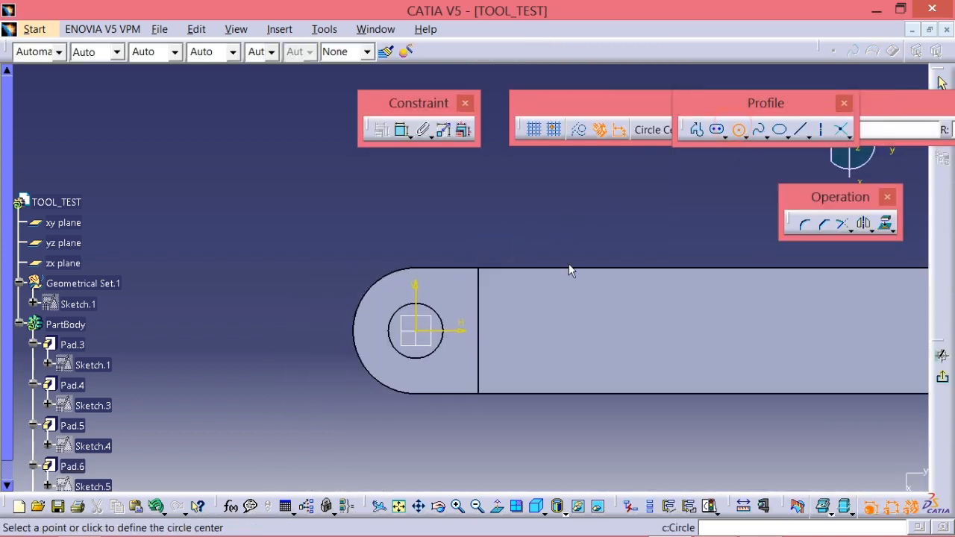
left_click(424, 333)
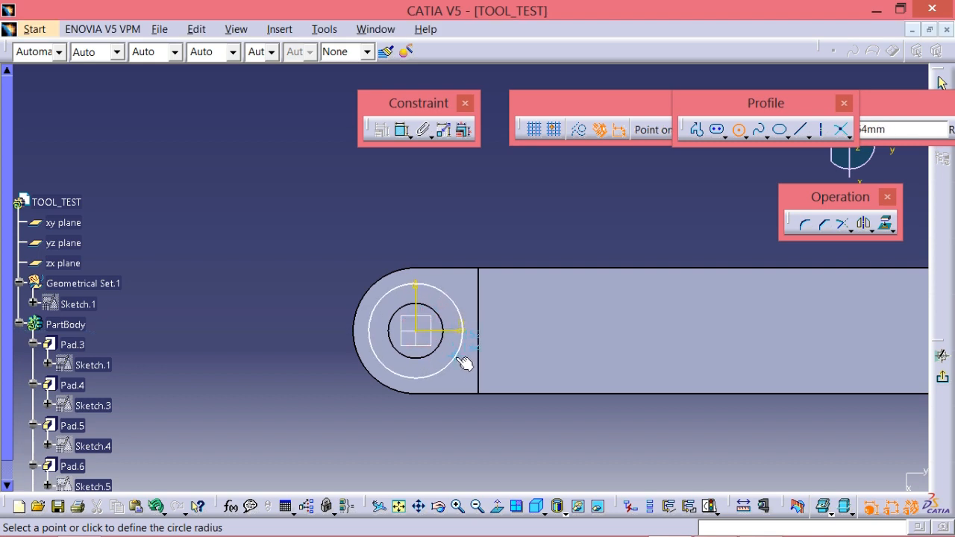
left_click(463, 362)
- Dimension the head circle's diameter and set it to 6 mm
left_click(403, 130)
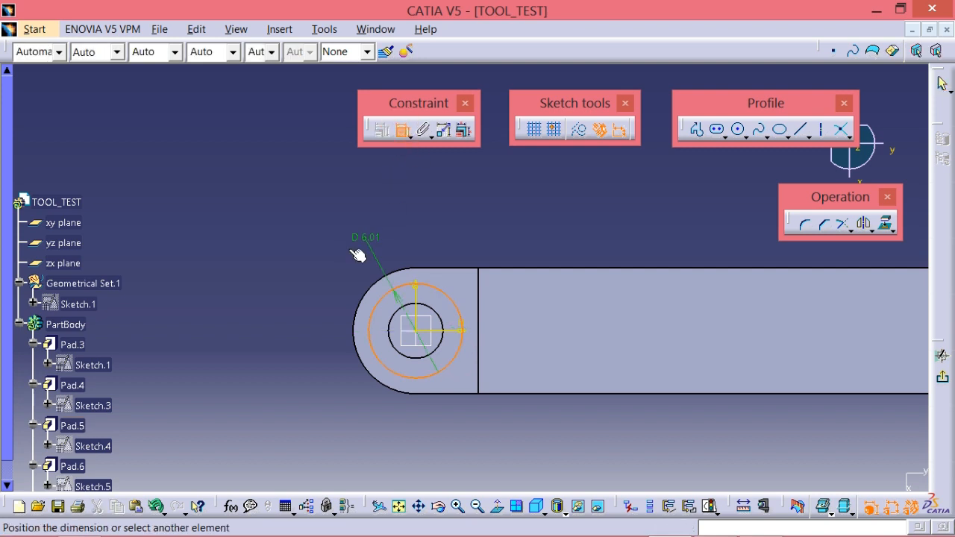
left_click(356, 253)
double_click(345, 245)
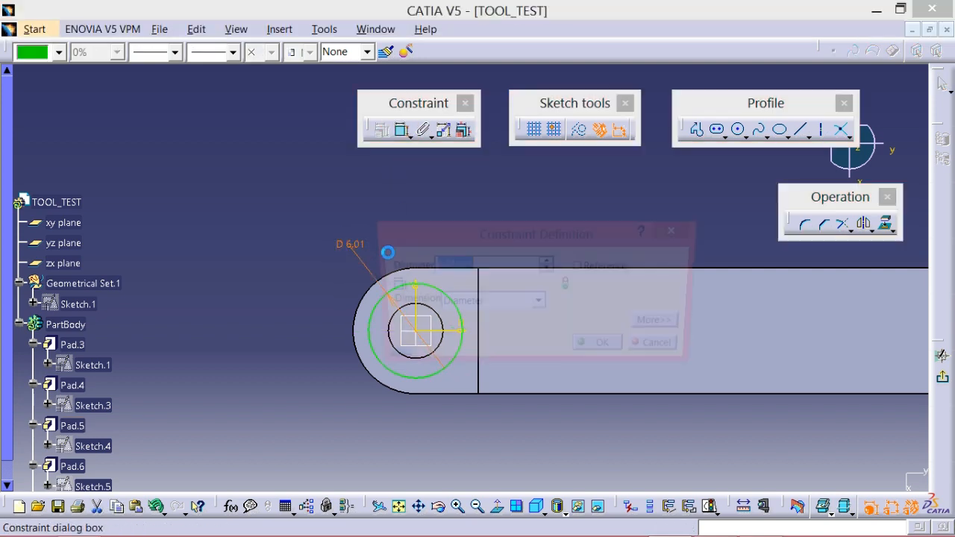
type("6")
left_click(603, 349)
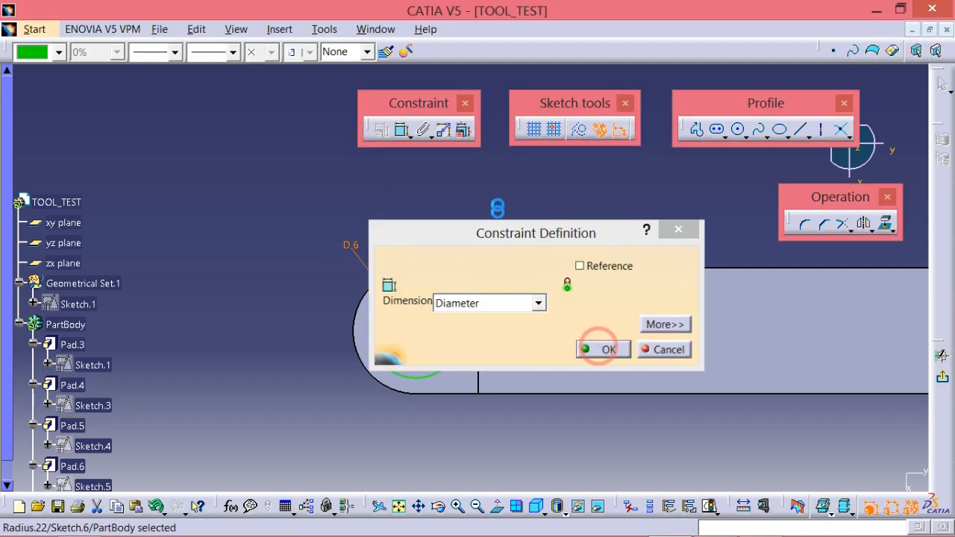
left_click(501, 184)
- Exit the sketch and pad the head circle 2 mm upward from the post's top, checking the post and head heights in the reference drawing
left_click(938, 377)
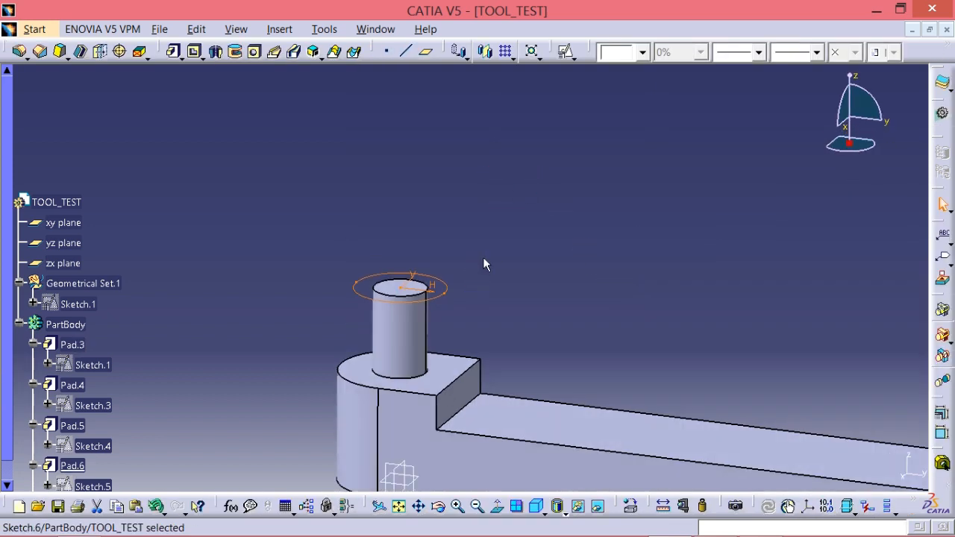
left_click(173, 51)
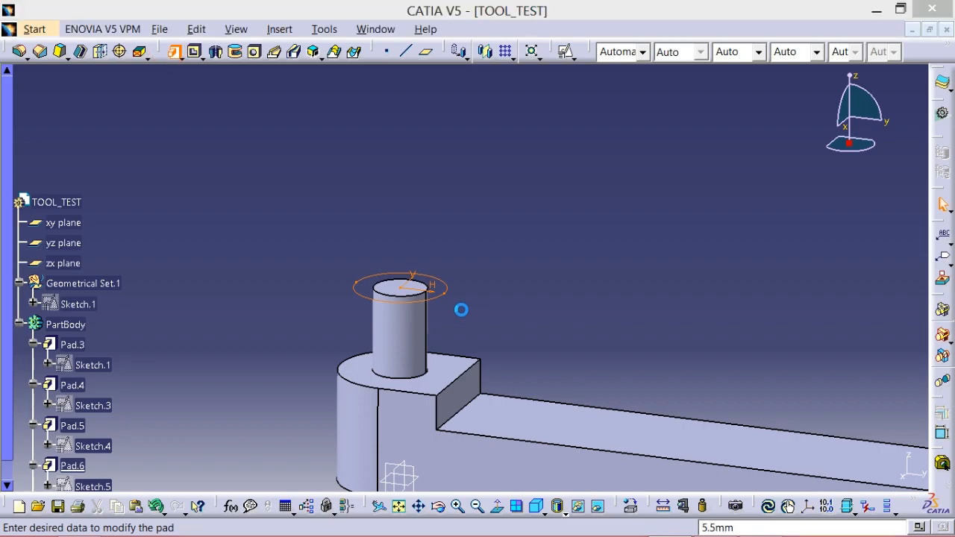
key("alt+Tab")
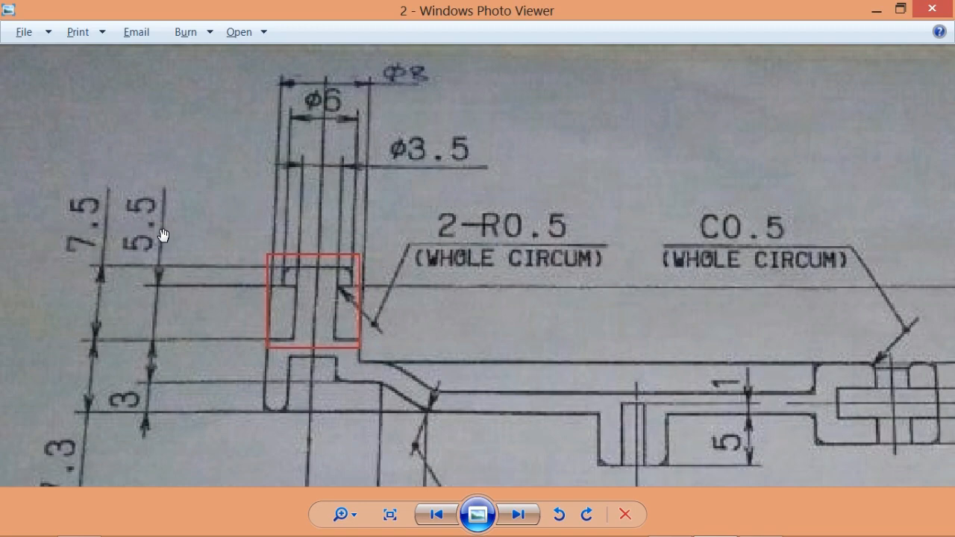
key("alt+Tab")
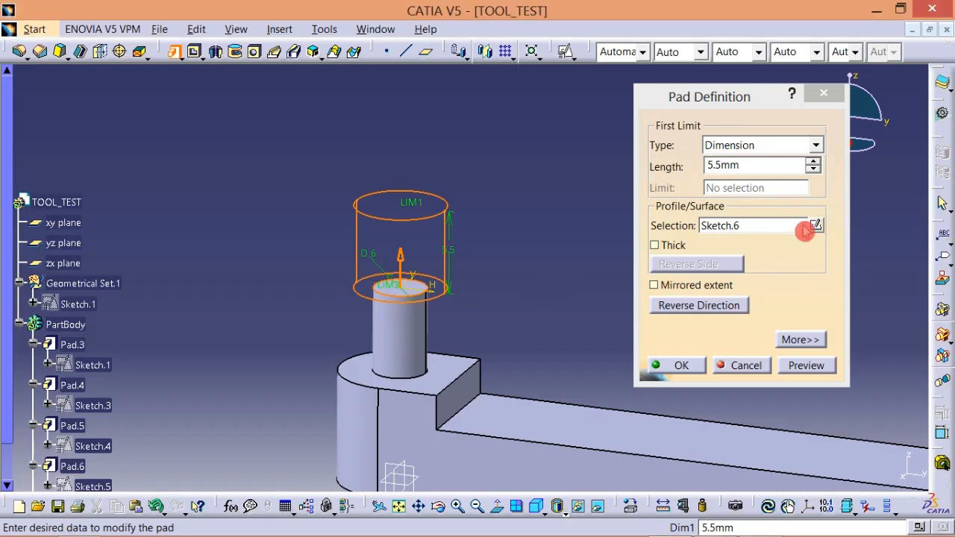
double_click(756, 168)
type("2")
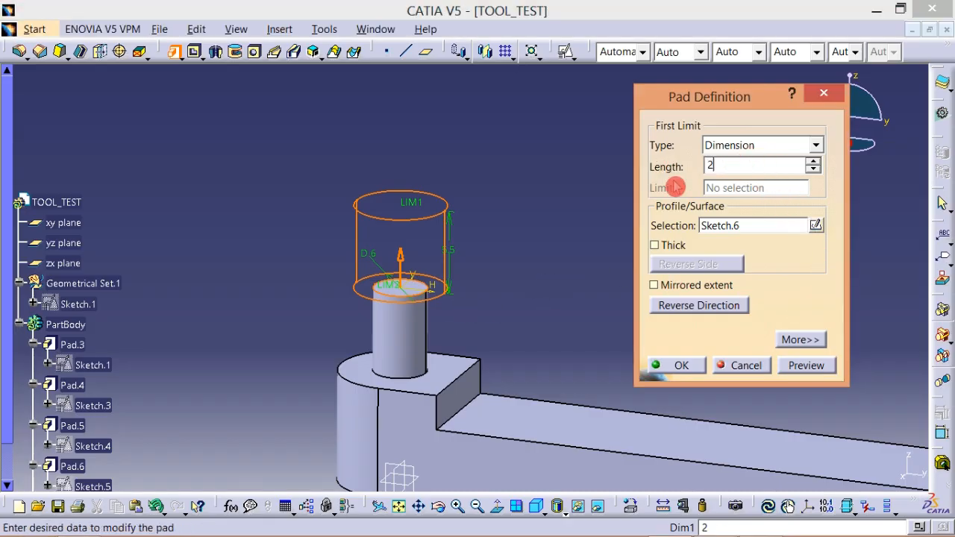
left_click(672, 365)
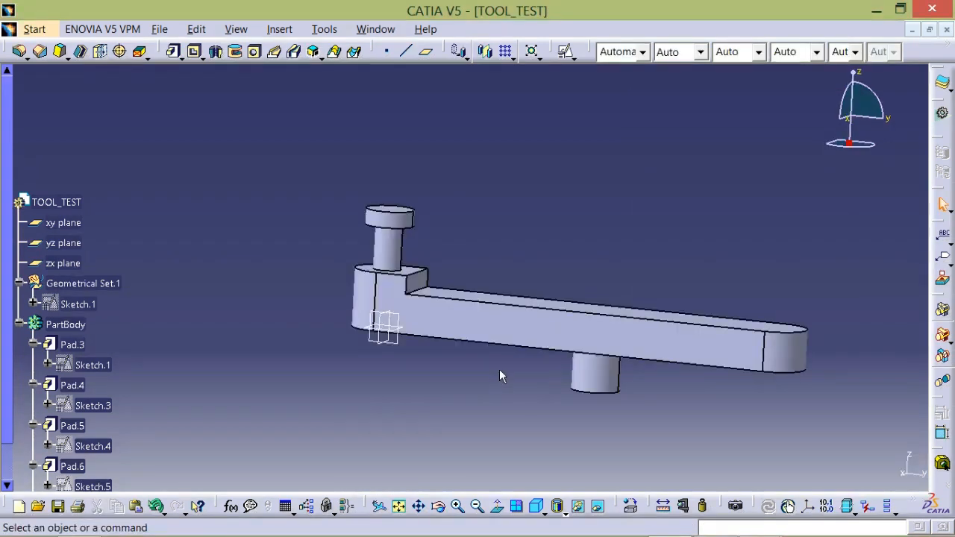
- Examine the marked recess under the raised end in the reference drawing's section and plan views, and return to the CATIA model
middle_click_drag(500, 370, 402, 339)
key("alt+Tab")
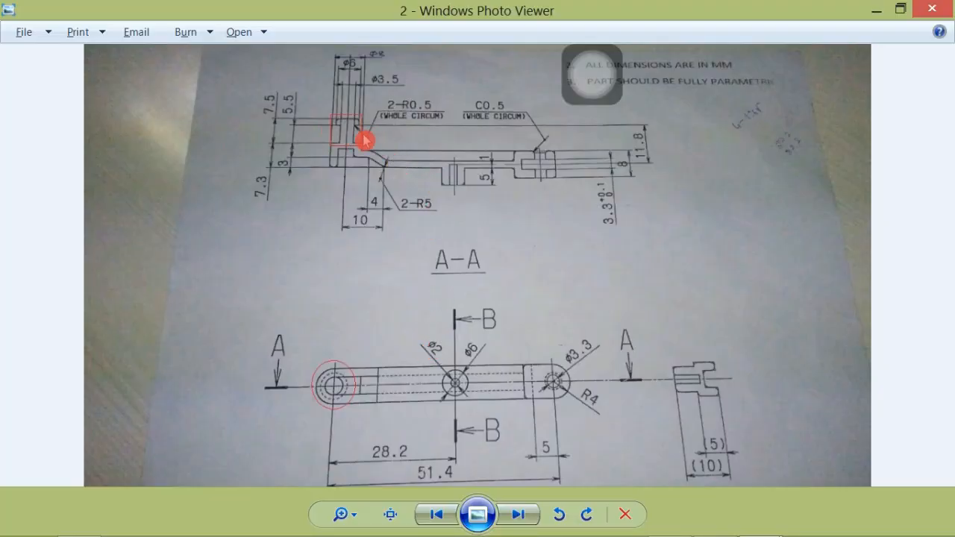
scroll(379, 324, "up", 1)
key("Right")
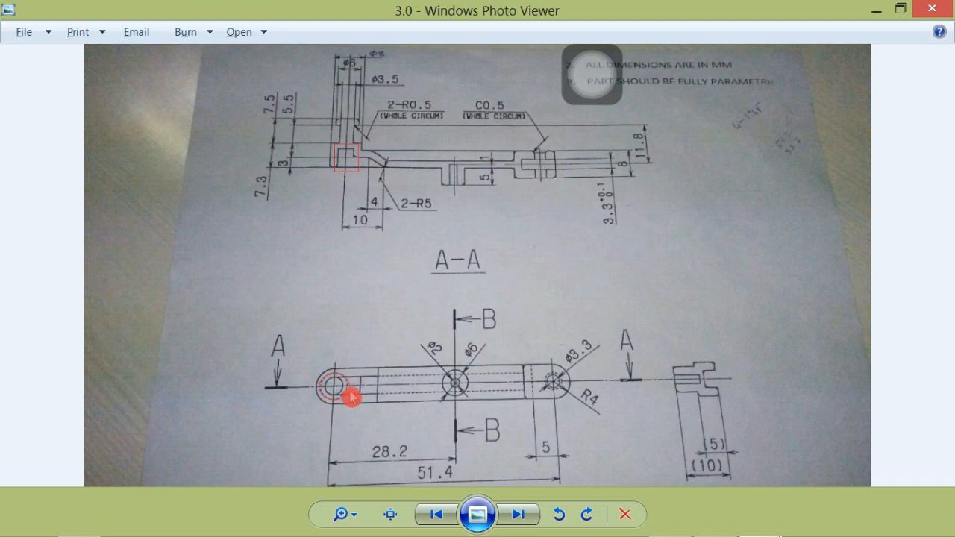
scroll(365, 160, "up", 3)
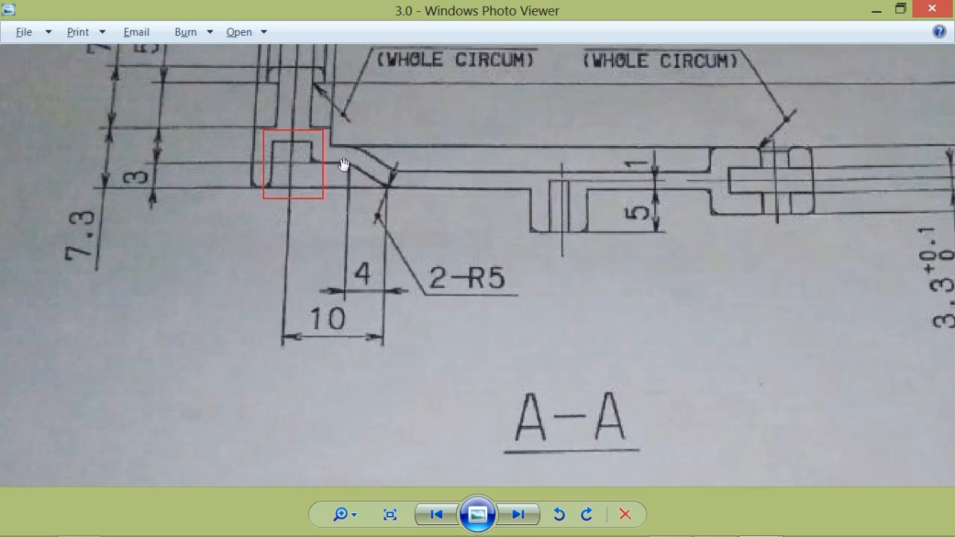
left_click_drag(344, 165, 403, 328)
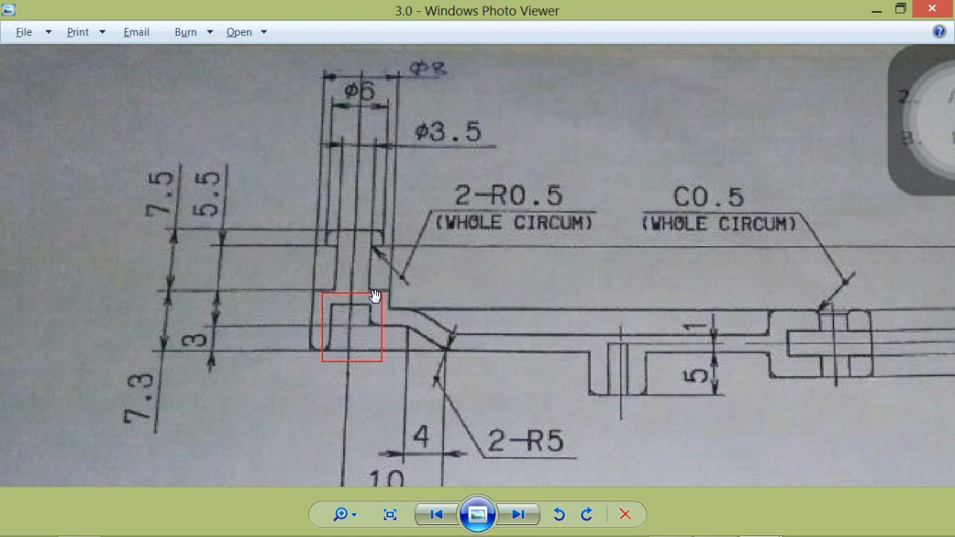
scroll(375, 296, "down", 3)
scroll(375, 302, "down", 2)
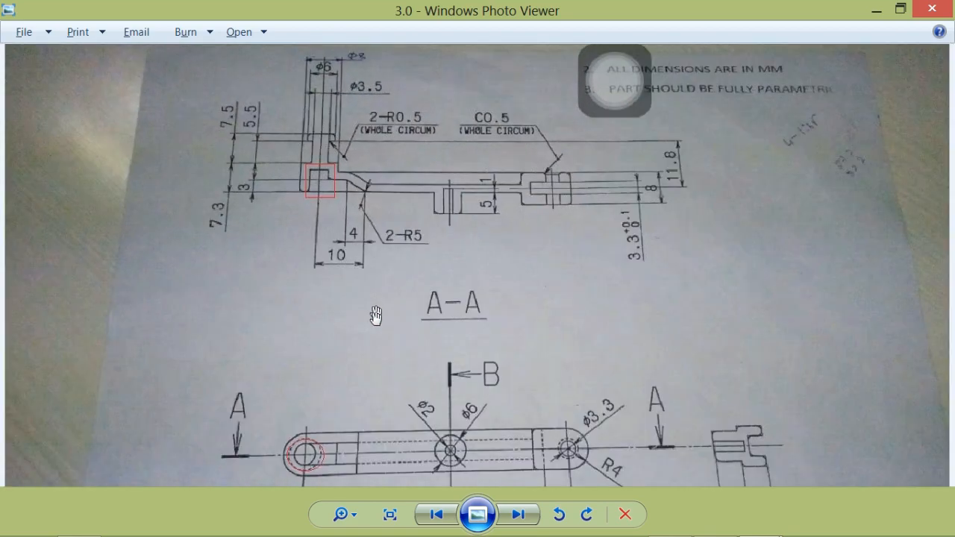
left_click_drag(360, 366, 373, 264)
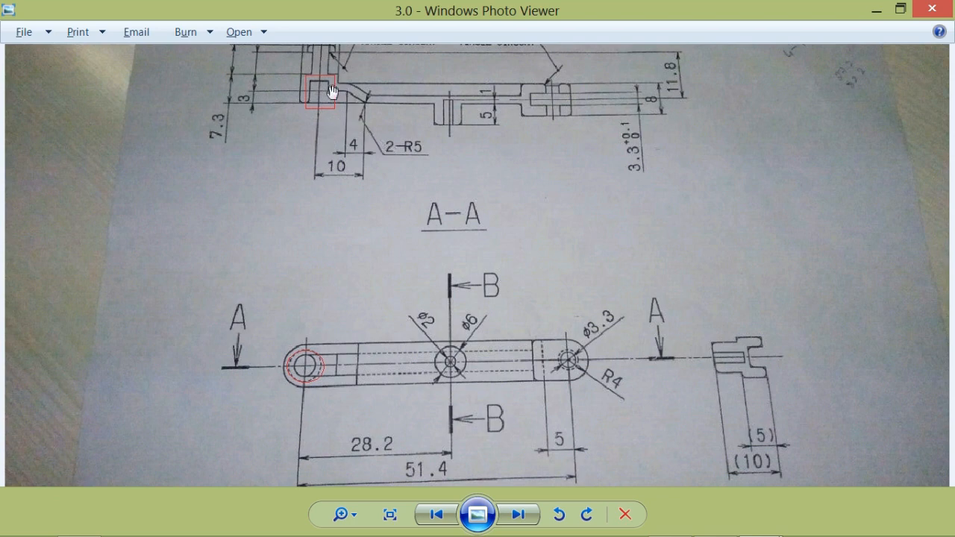
scroll(332, 91, "up", 3)
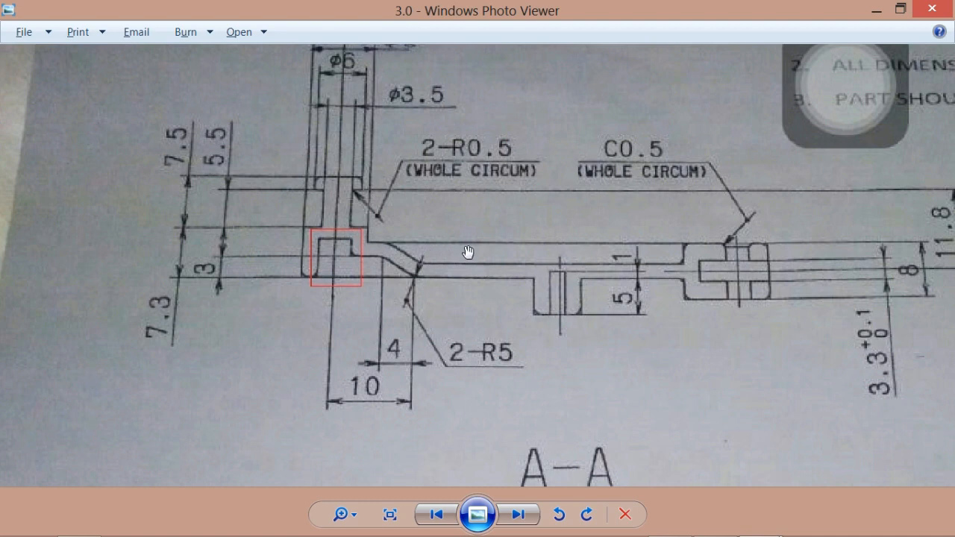
key("alt+Tab")
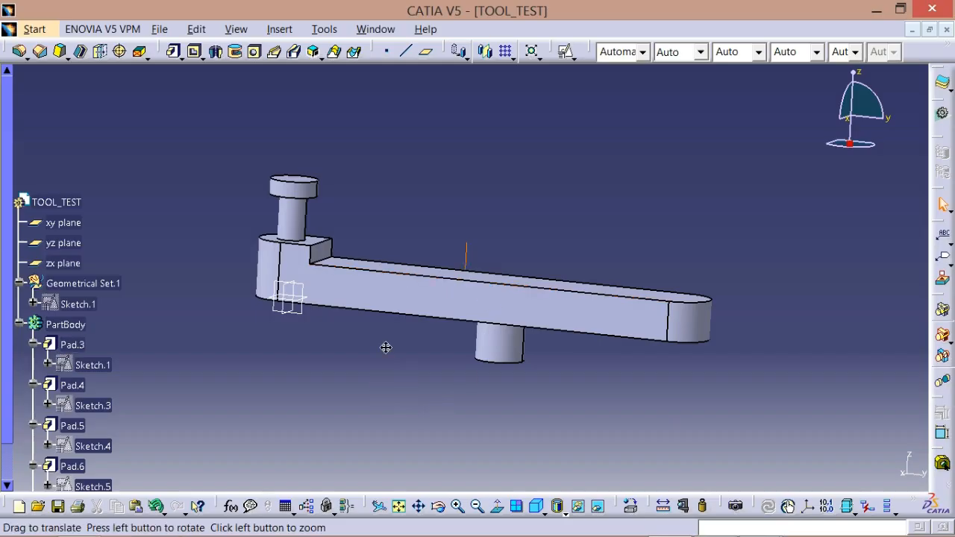
- Create a reference point of the circle/sphere/ellipse centre type from the rounded end's arc edge on the arm's underside
middle_click_drag(386, 348, 542, 186)
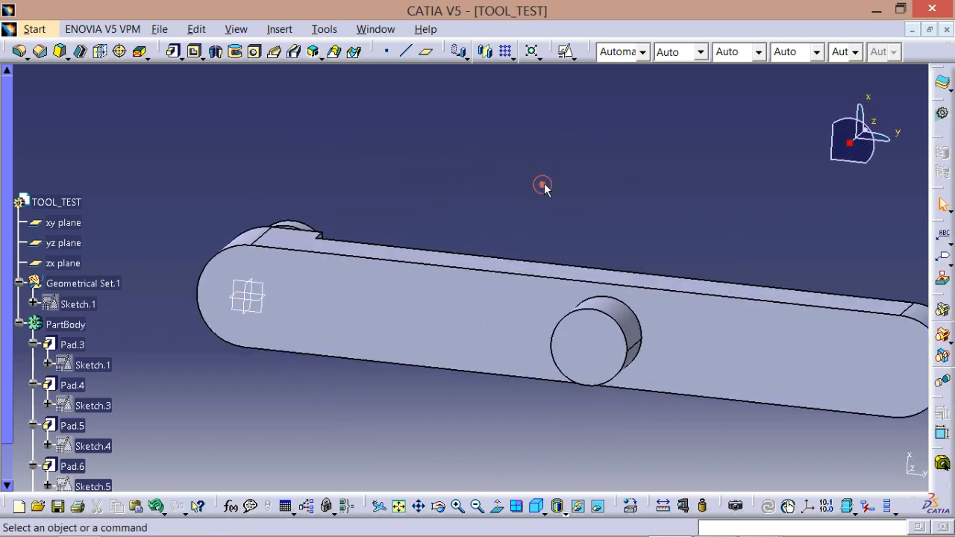
left_click(391, 54)
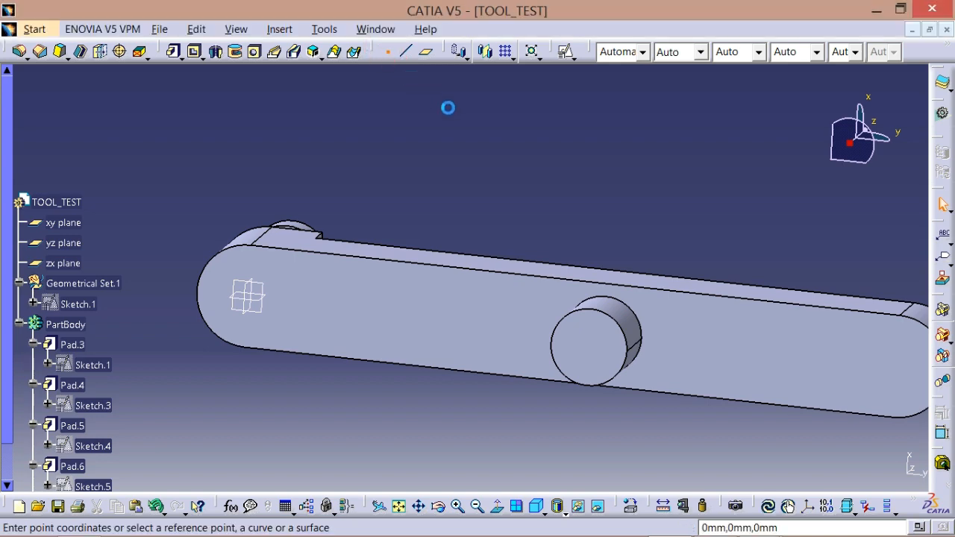
left_click_drag(381, 54, 390, 118)
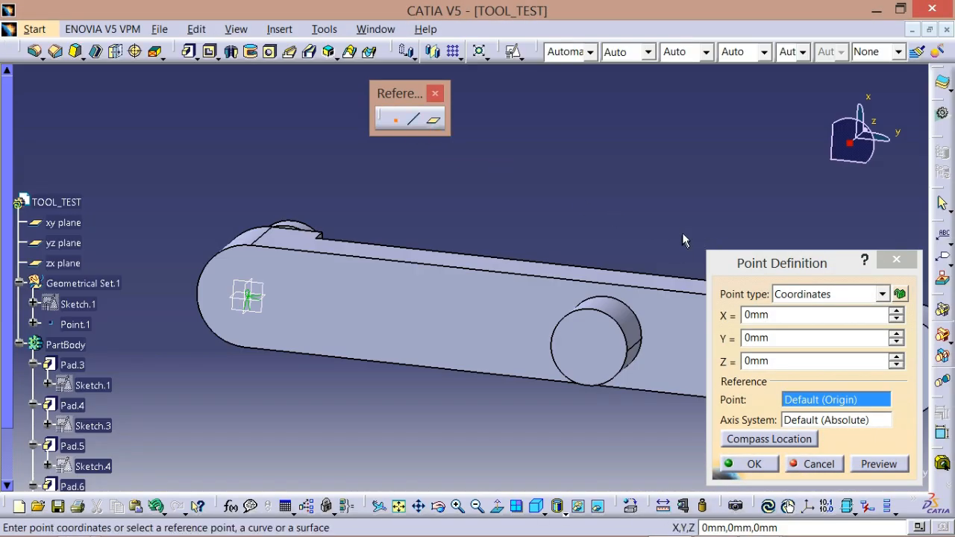
left_click(812, 313)
left_click(803, 293)
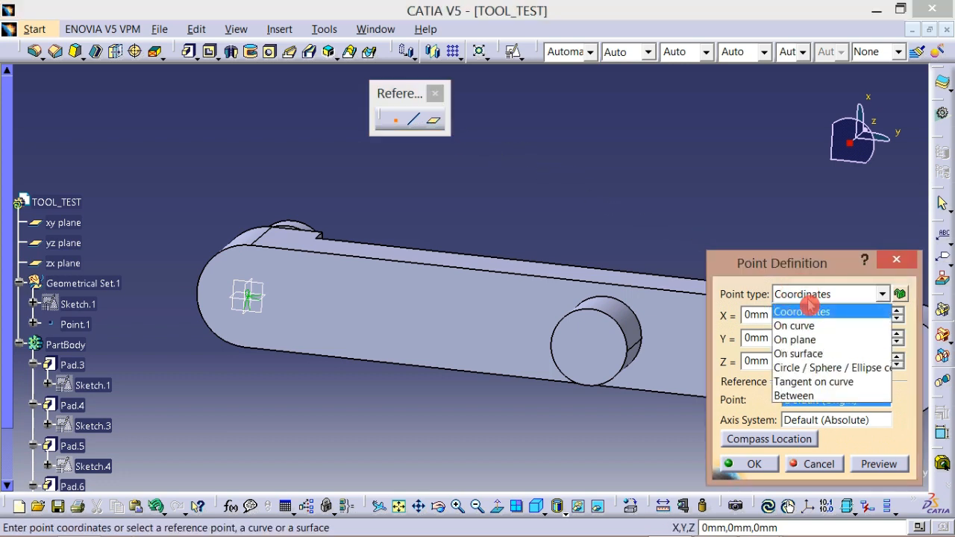
left_click(816, 378)
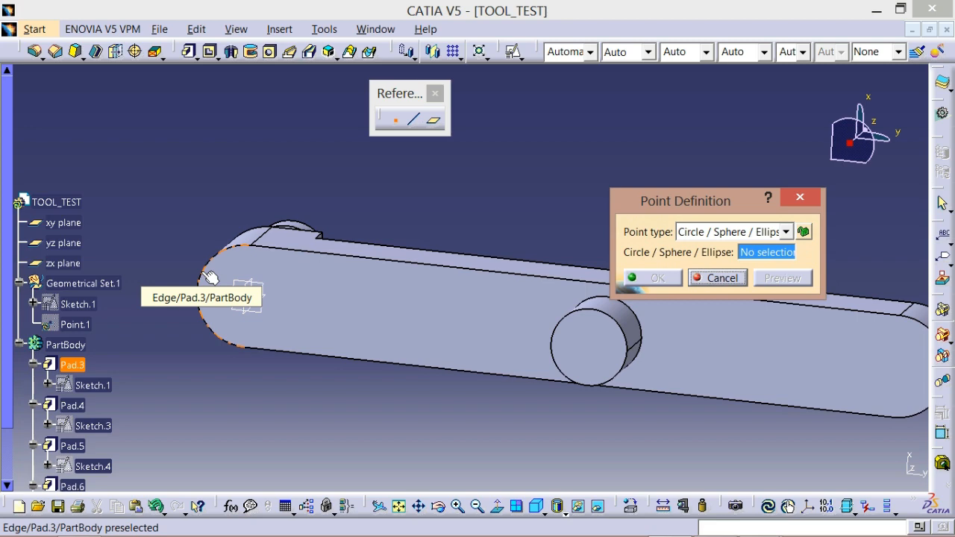
left_click(210, 278)
middle_click_drag(380, 208, 487, 216)
left_click(668, 284)
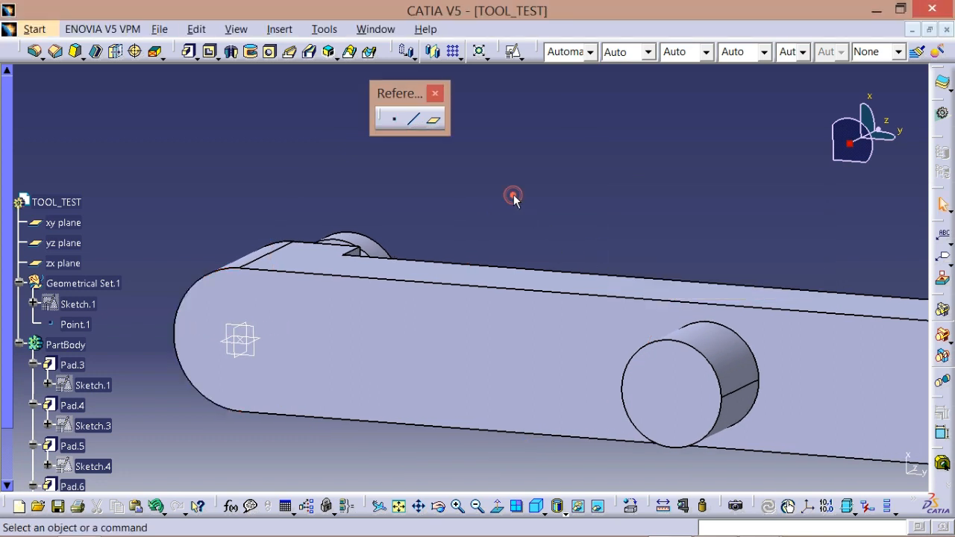
- Start a blind hole at the reference point on the arm's underside face and set its diameter to 3.5 mm
middle_click_drag(513, 198, 535, 195)
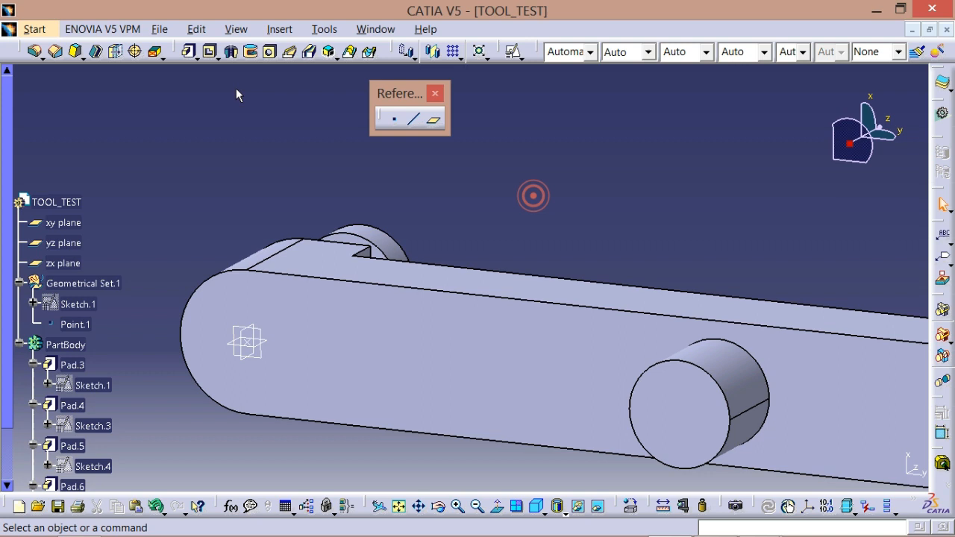
left_click(273, 56)
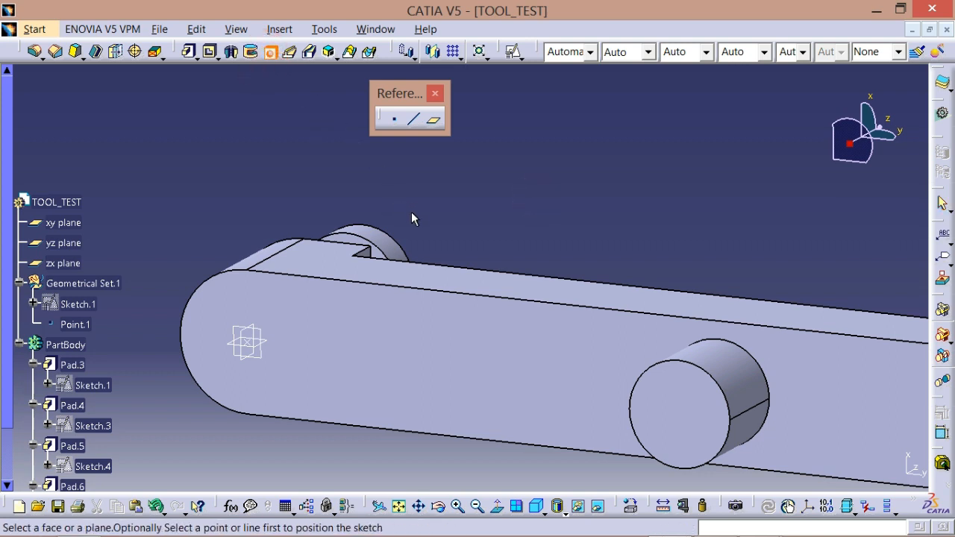
left_click(251, 344)
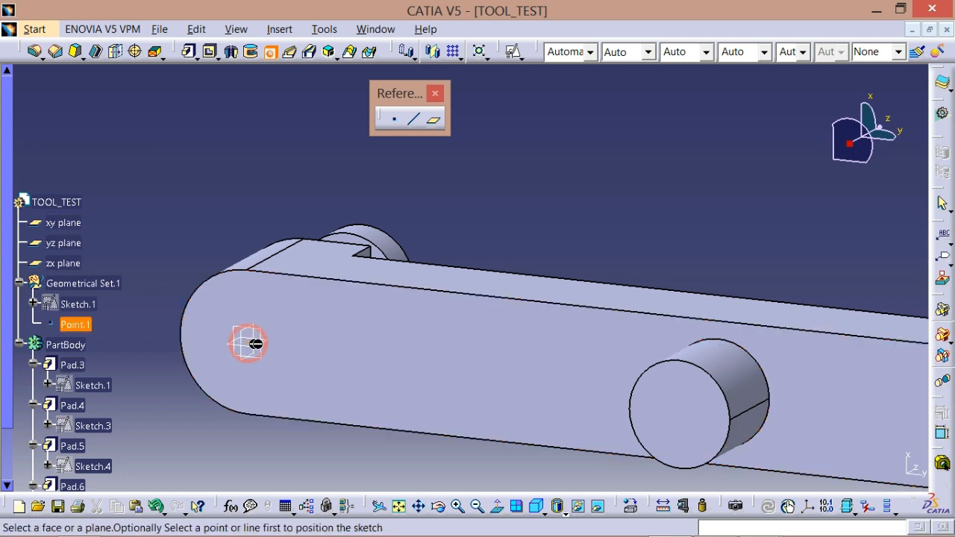
left_click(305, 353)
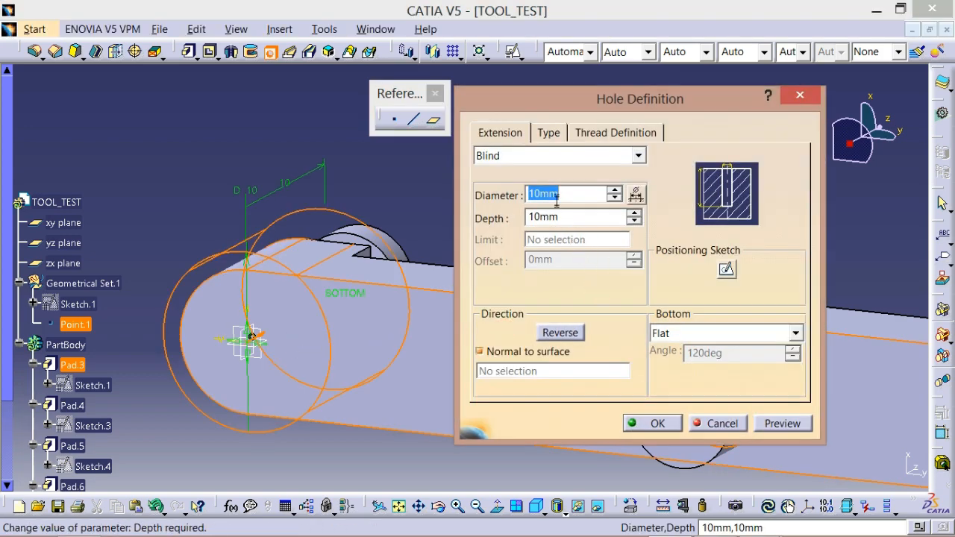
left_click(499, 132)
double_click(567, 195)
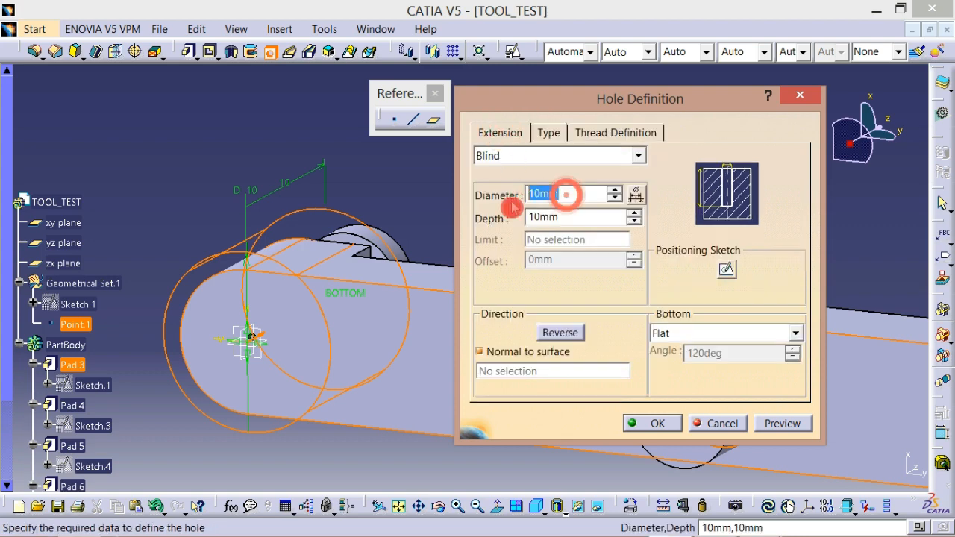
key("alt+Tab")
key("alt+Tab")
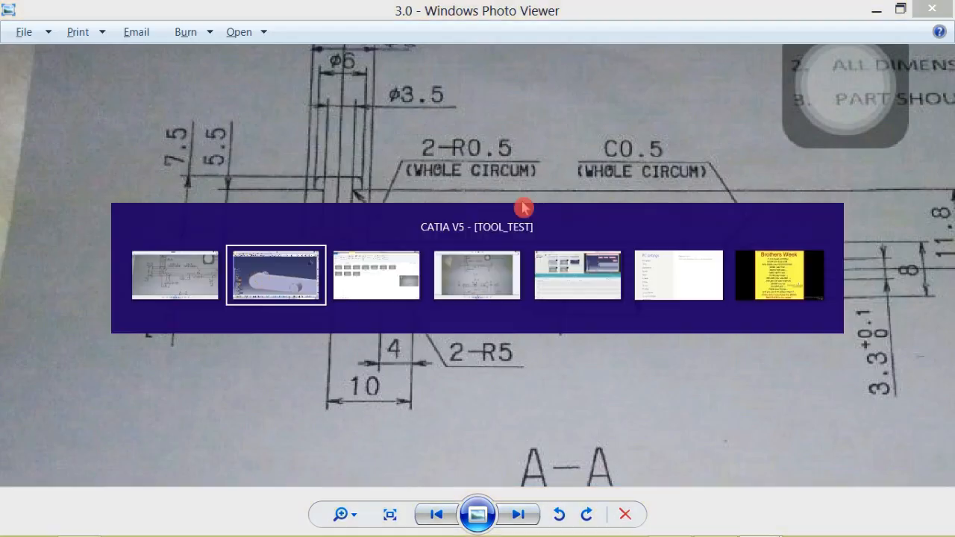
double_click(565, 195)
type("3")
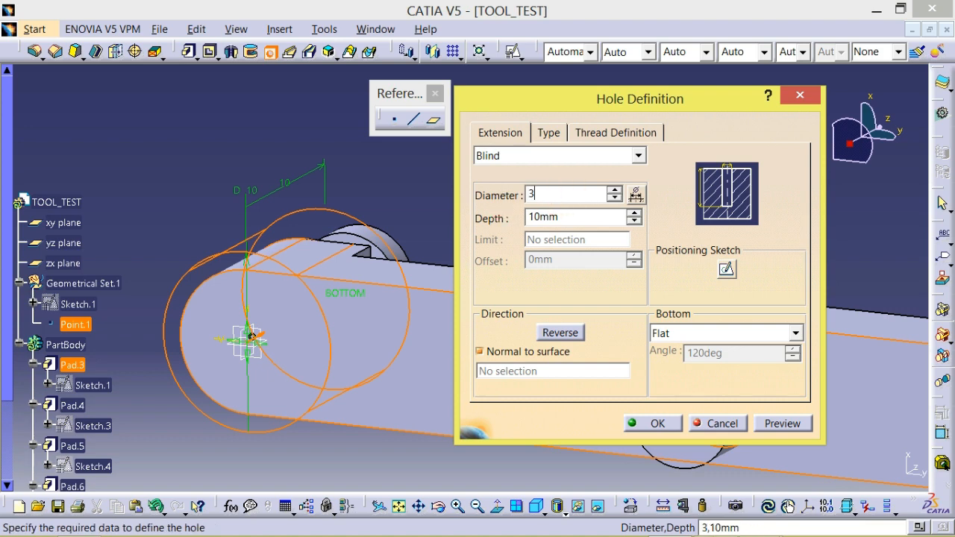
type(".5")
- Set the flat-bottomed hole's depth to 5 mm and create it
left_click(558, 217)
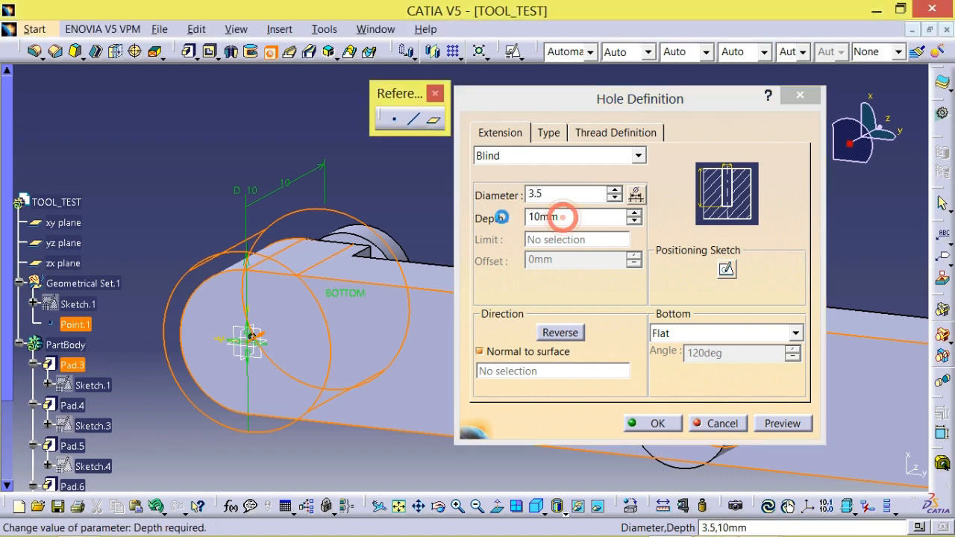
double_click(565, 218)
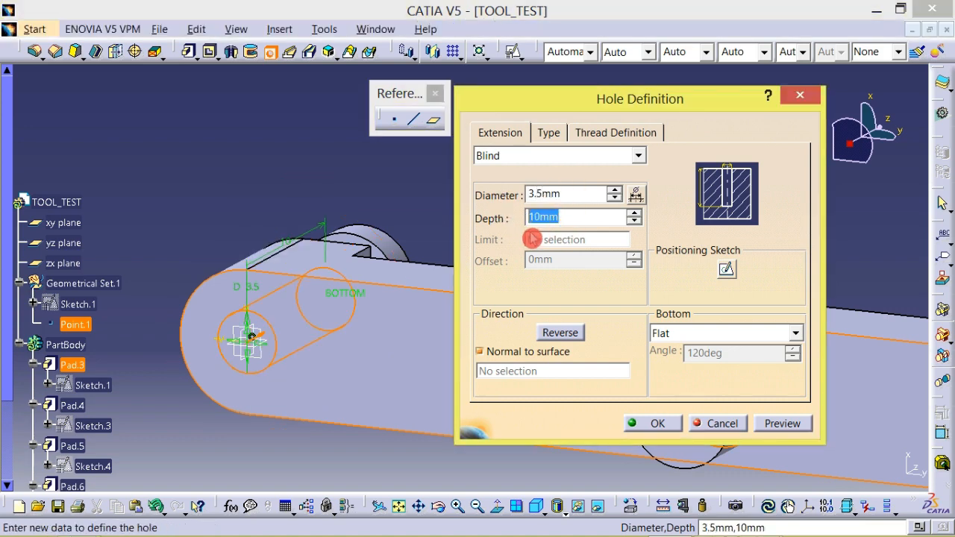
type("5")
key("Return")
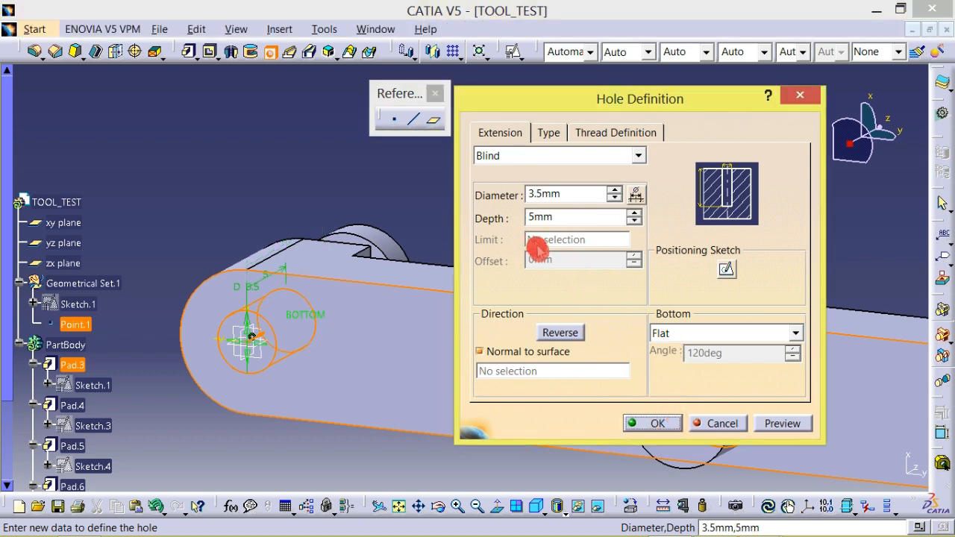
left_click(657, 424)
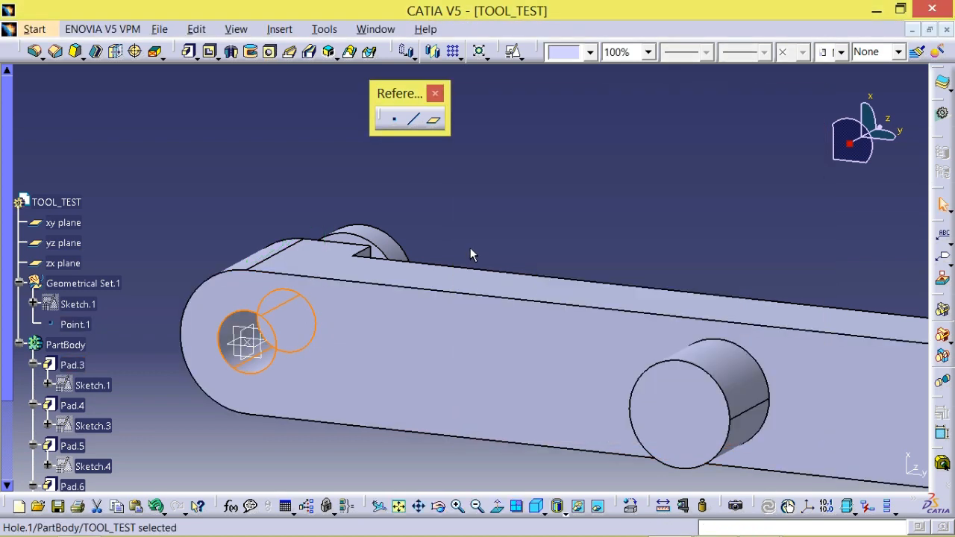
mouse_move(483, 239)
middle_mouse_down()
mouse_move(473, 277)
mouse_move(529, 224)
mouse_move(530, 258)
middle_mouse_up()
- Switch to the reference drawing's image 3.1 and examine the marked recess beside the hole in section A-A
key("alt+Tab")
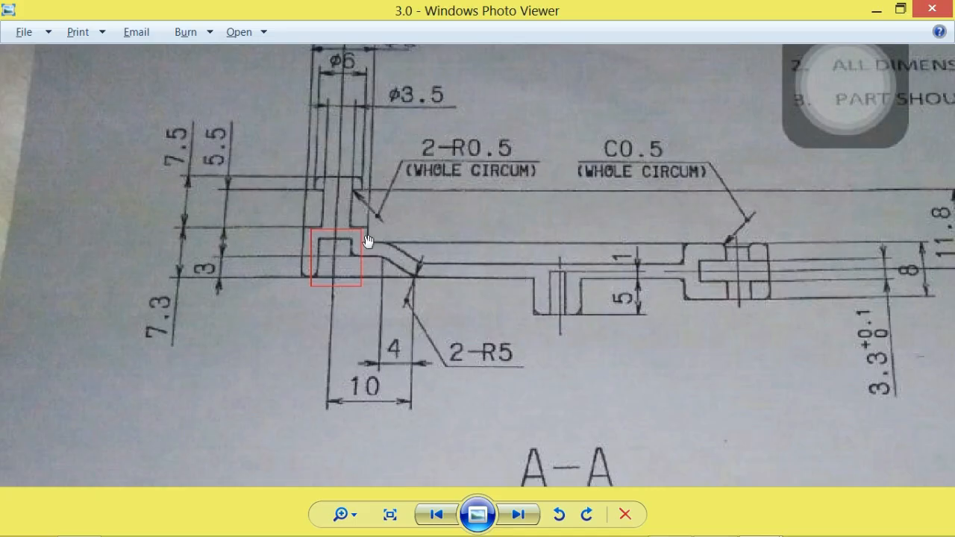
scroll(340, 273, "down", 3)
scroll(382, 344, "up", 1)
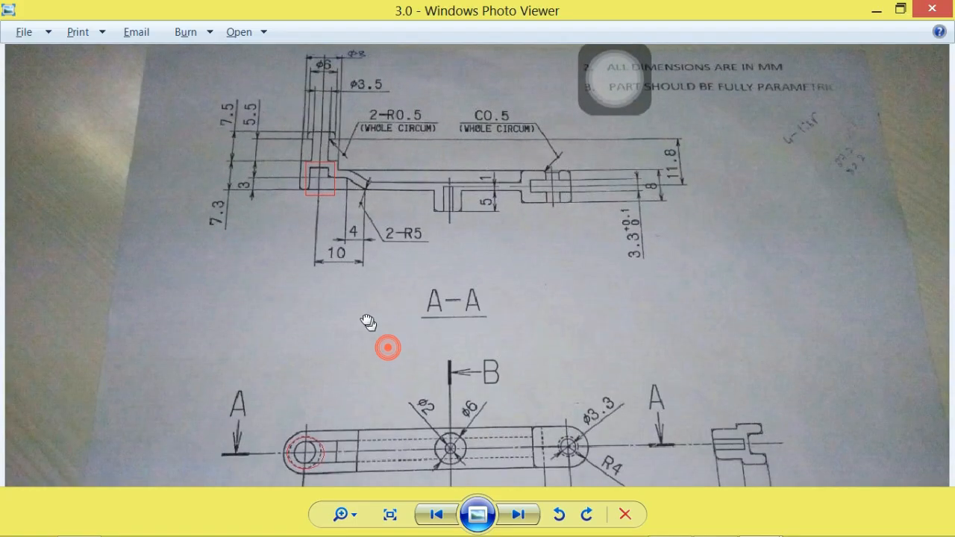
key("Right")
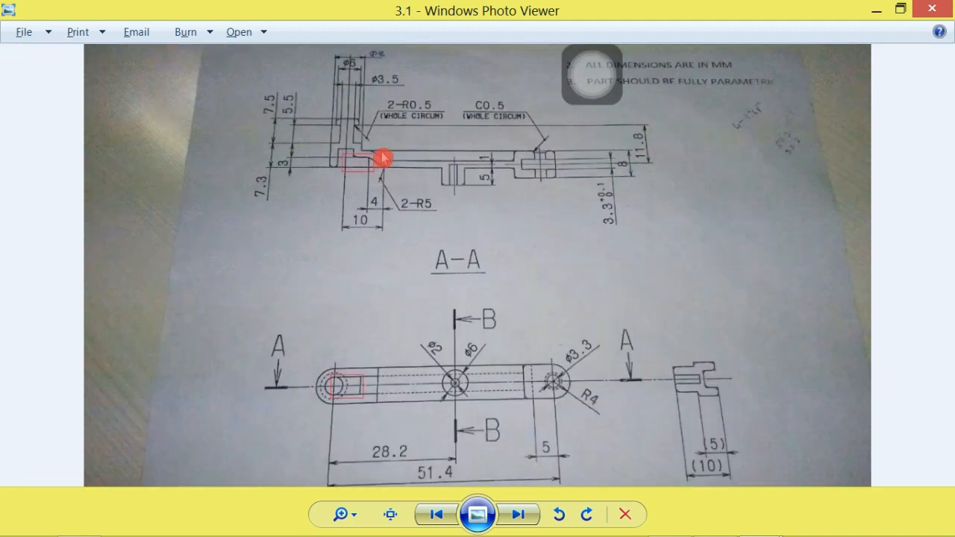
scroll(363, 176, "up", 4)
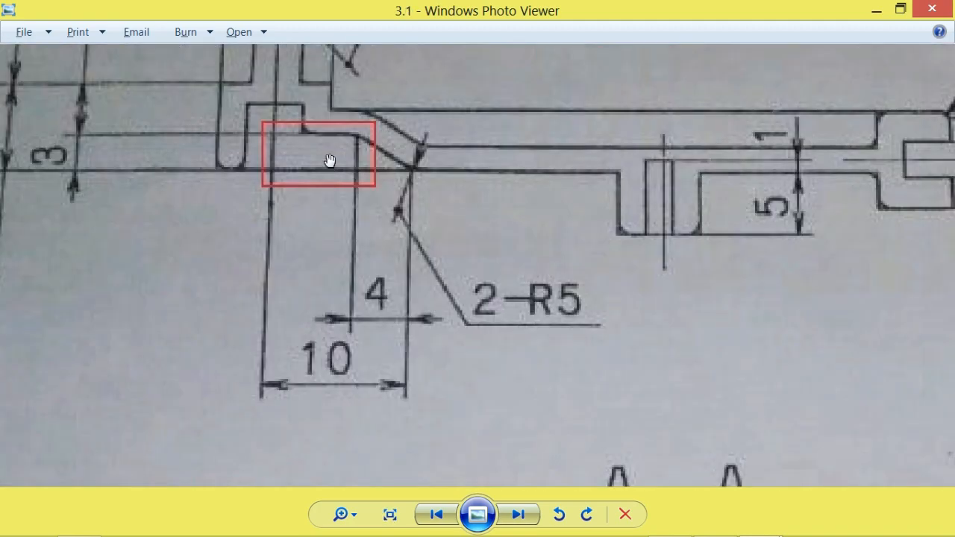
scroll(318, 143, "down", 1)
scroll(313, 165, "down", 1)
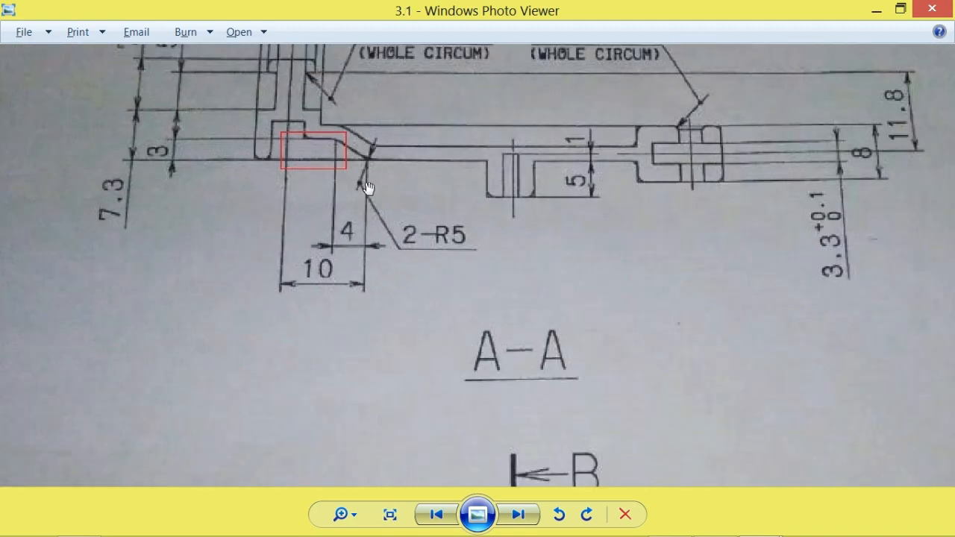
scroll(329, 217, "down", 2)
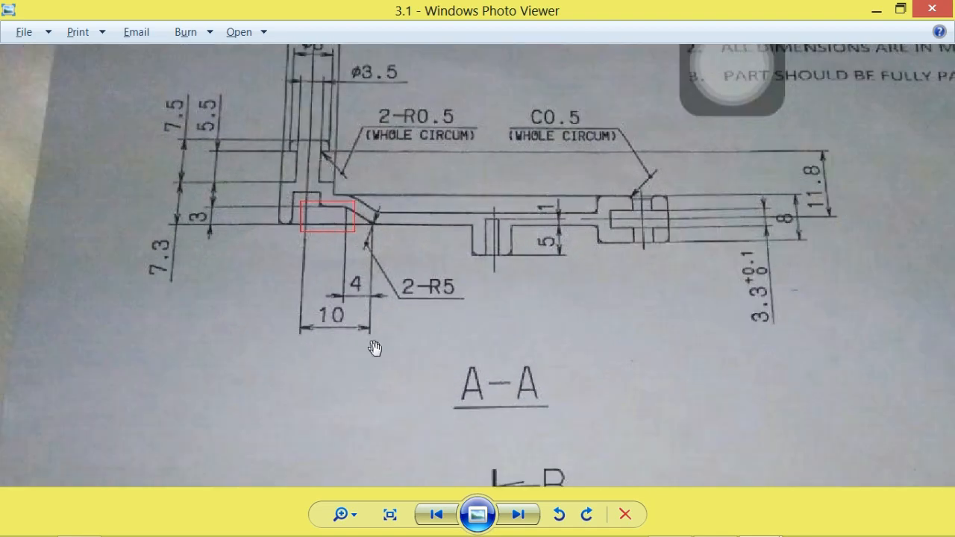
- Examine the marked rectangular recess in the drawing's plan view, compare it with section A-A, and return to the CATIA model
left_click_drag(375, 347, 368, 198)
left_click_drag(374, 321, 368, 248)
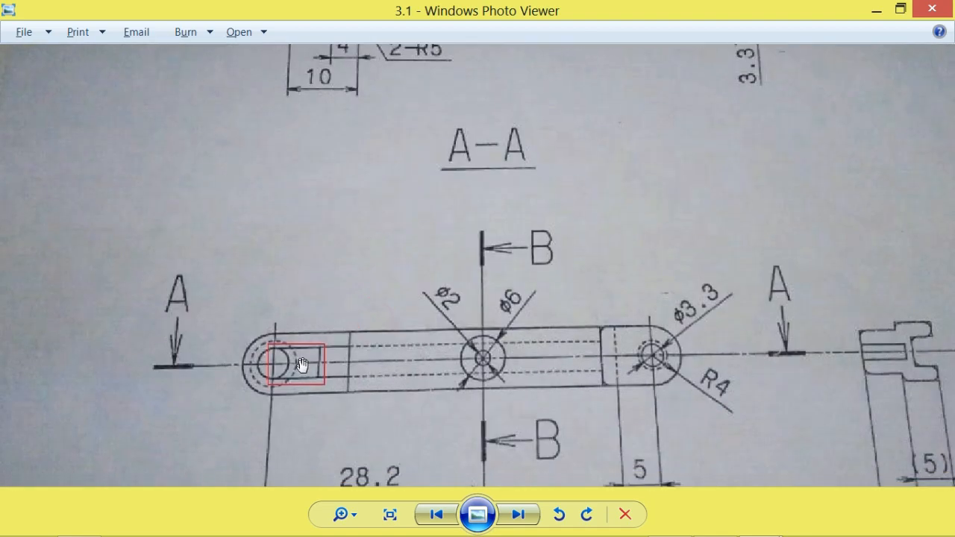
scroll(313, 366, "up", 1)
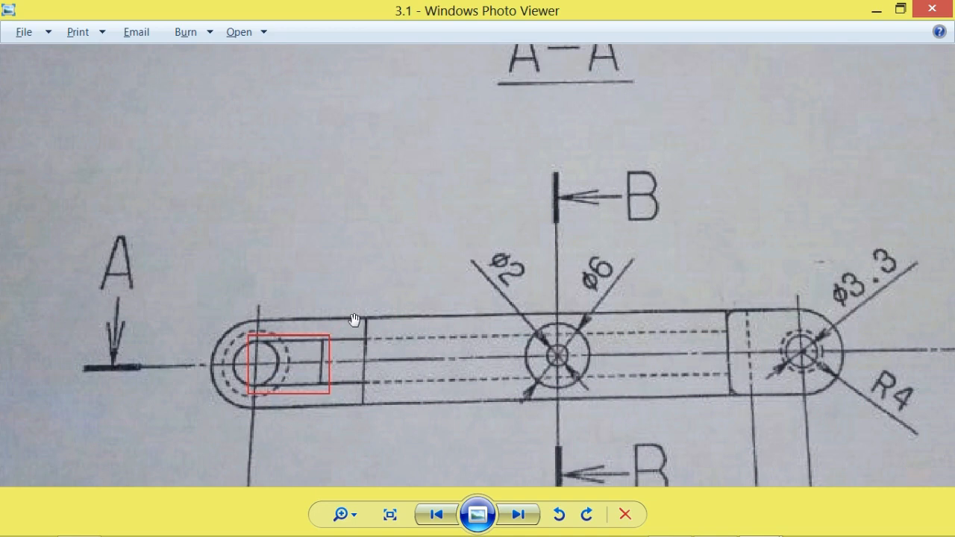
left_click_drag(355, 319, 388, 235)
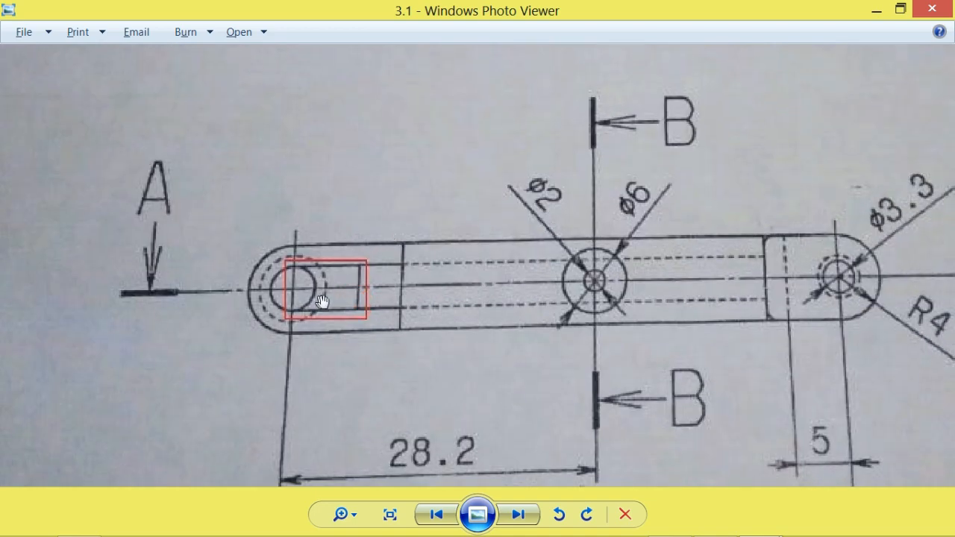
scroll(324, 297, "up", 1)
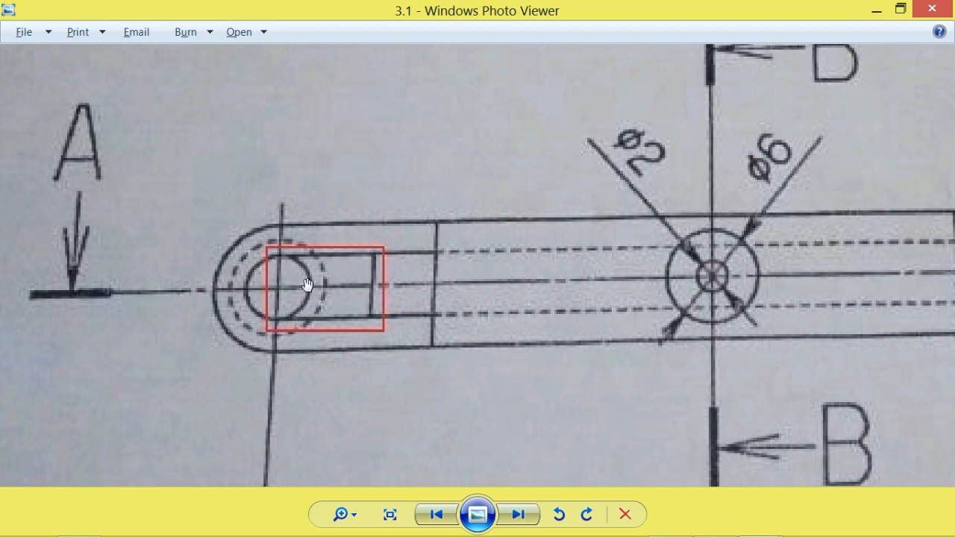
scroll(420, 214, "down", 1)
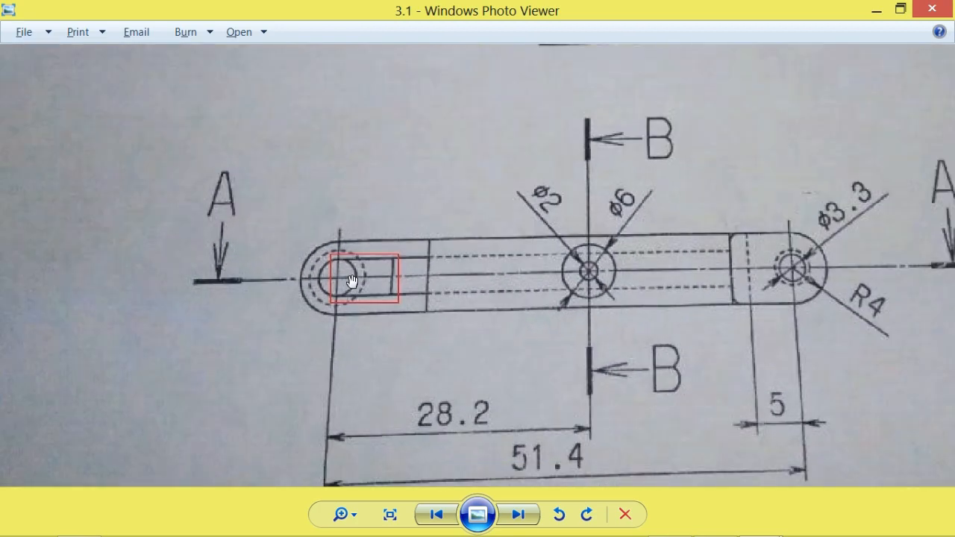
scroll(352, 281, "up", 1)
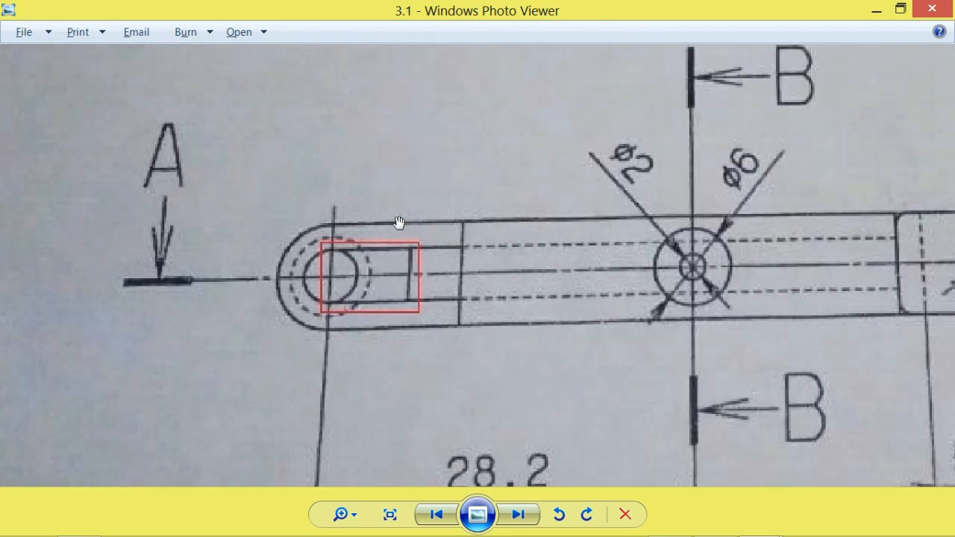
scroll(433, 149, "down", 1)
left_click_drag(444, 134, 433, 337)
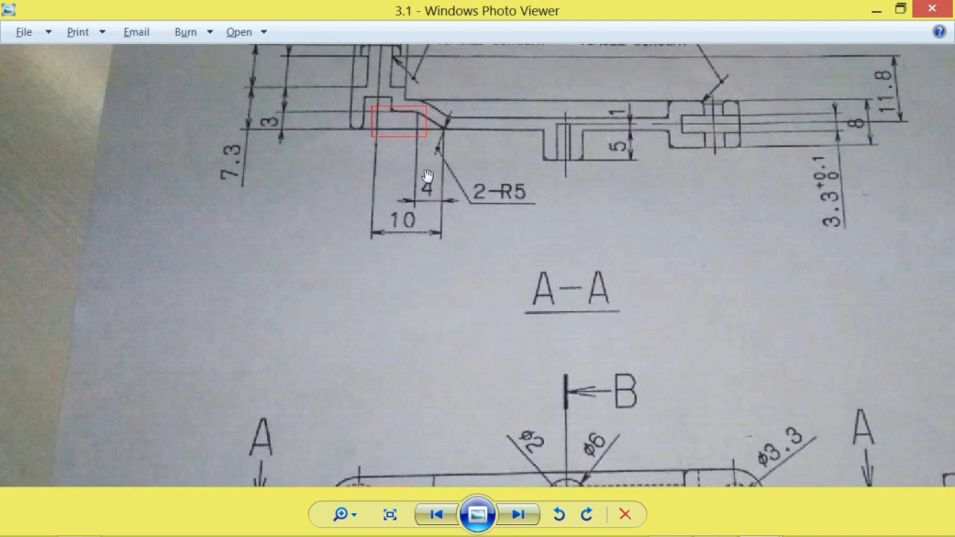
key("alt+Tab")
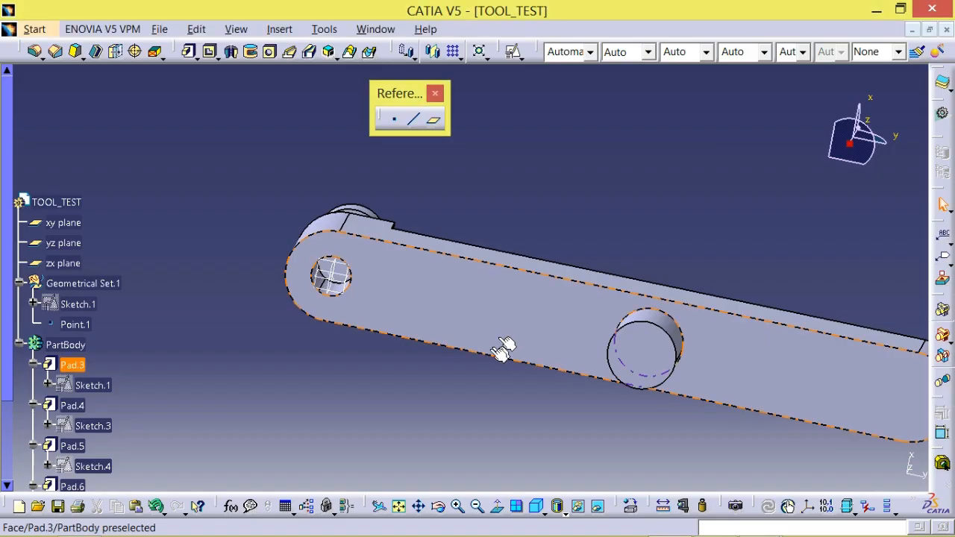
- Create a positioned sketch on the arm's underside face with Reverse H and Swap enabled and Reverse V off
middle_click_drag(454, 390, 456, 305)
middle_click_drag(484, 198, 500, 132)
left_click(512, 51)
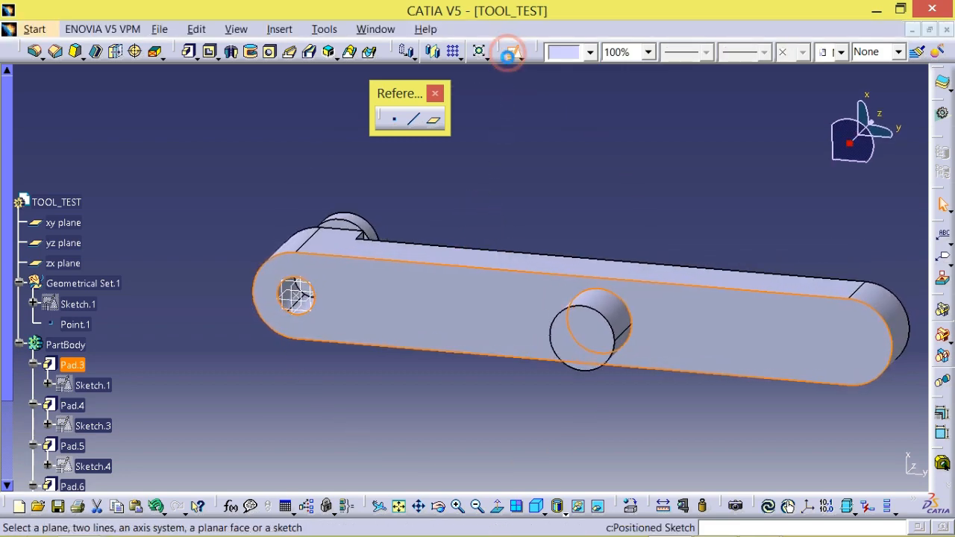
left_click(809, 385)
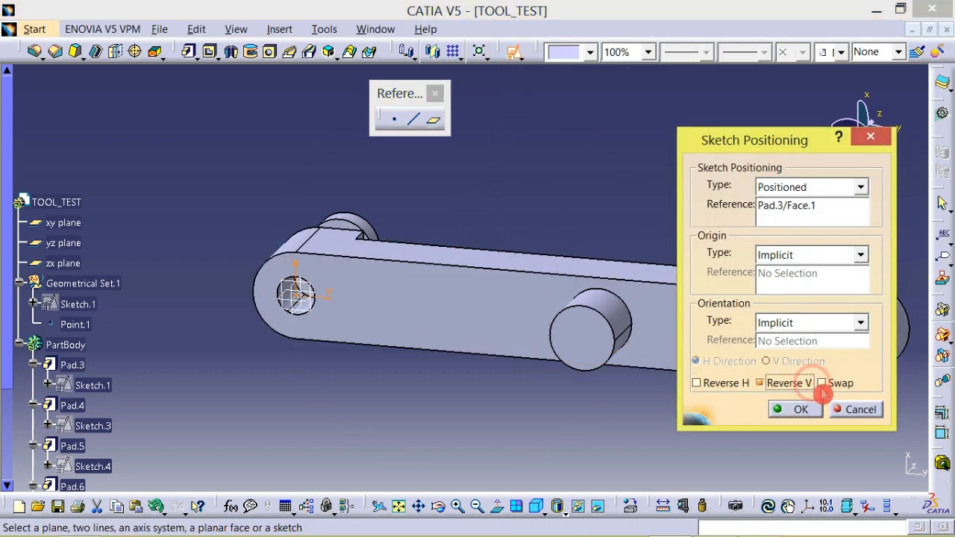
left_click(789, 382)
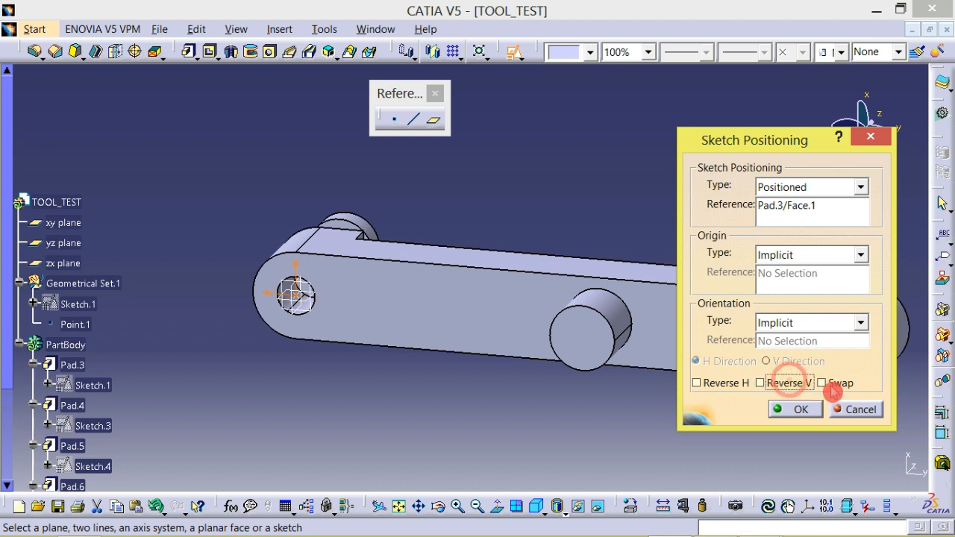
left_click(826, 382)
left_click(696, 383)
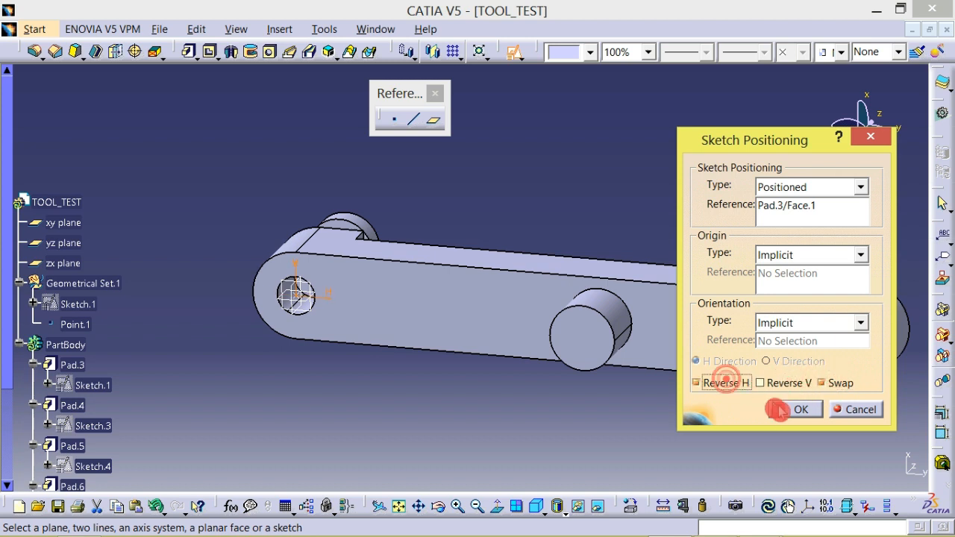
left_click(796, 410)
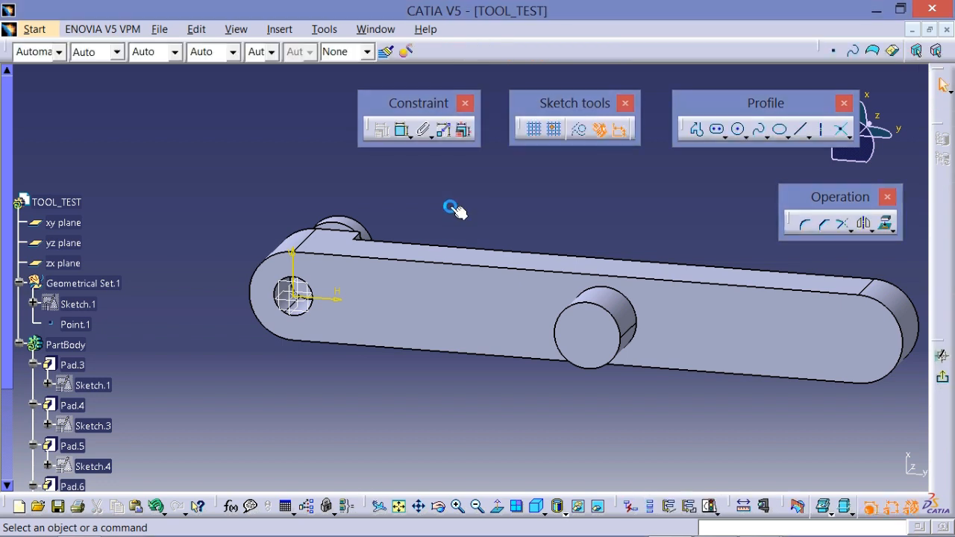
- Orient the view normal to the sketch plane and project the hole's circular edge into the sketch
mouse_move(451, 206)
middle_mouse_down()
mouse_move(450, 215)
mouse_move(446, 203)
mouse_move(379, 188)
middle_mouse_up()
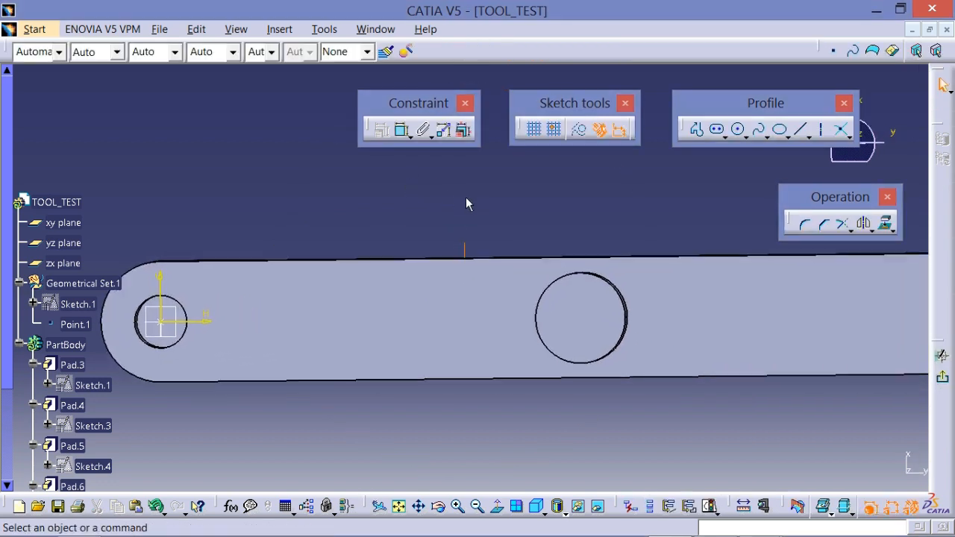
middle_click_drag(483, 186, 509, 180)
left_click(498, 508)
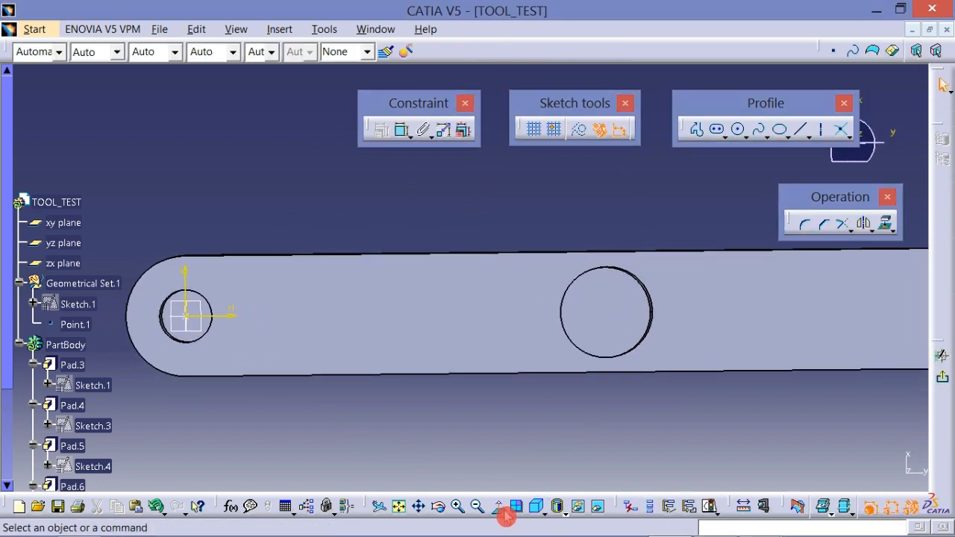
left_click(498, 508)
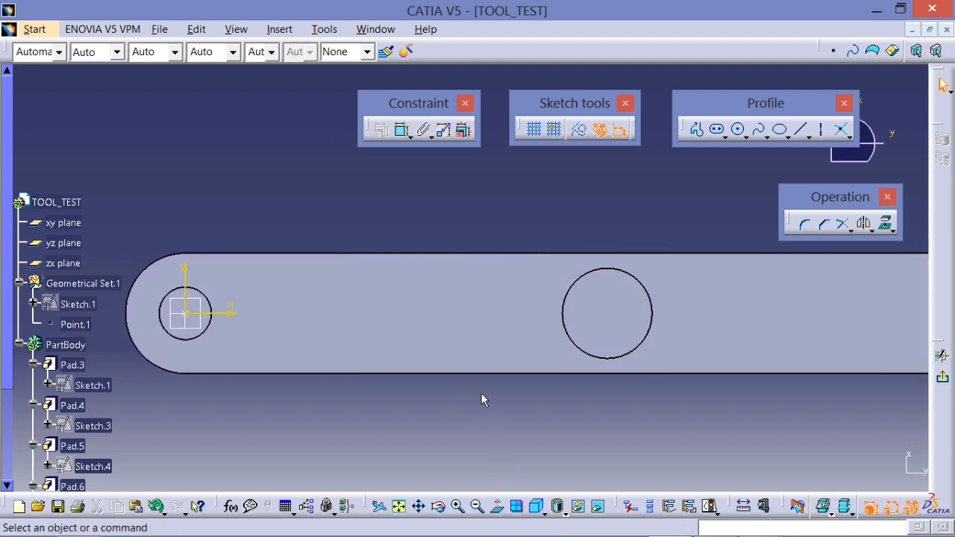
middle_click_drag(458, 388, 479, 379)
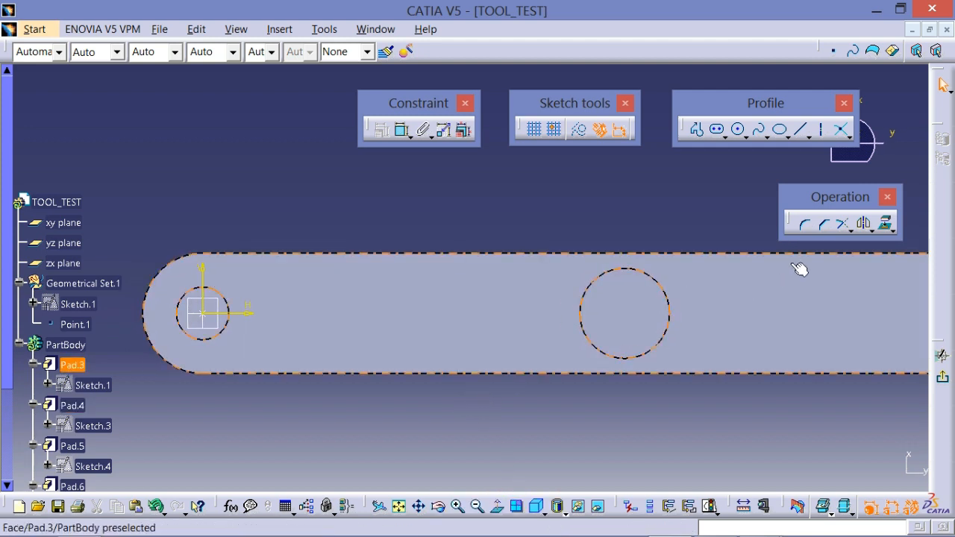
left_click(892, 227)
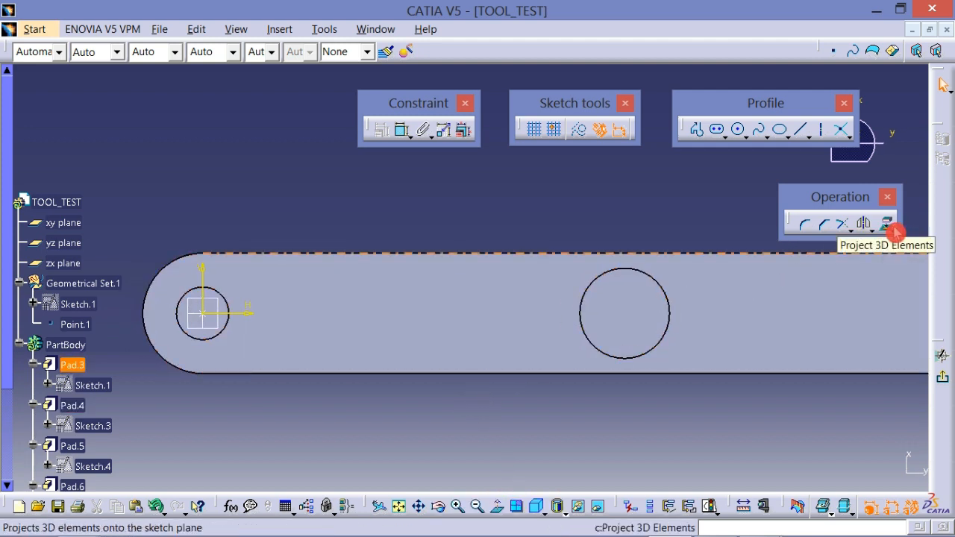
left_click(892, 226)
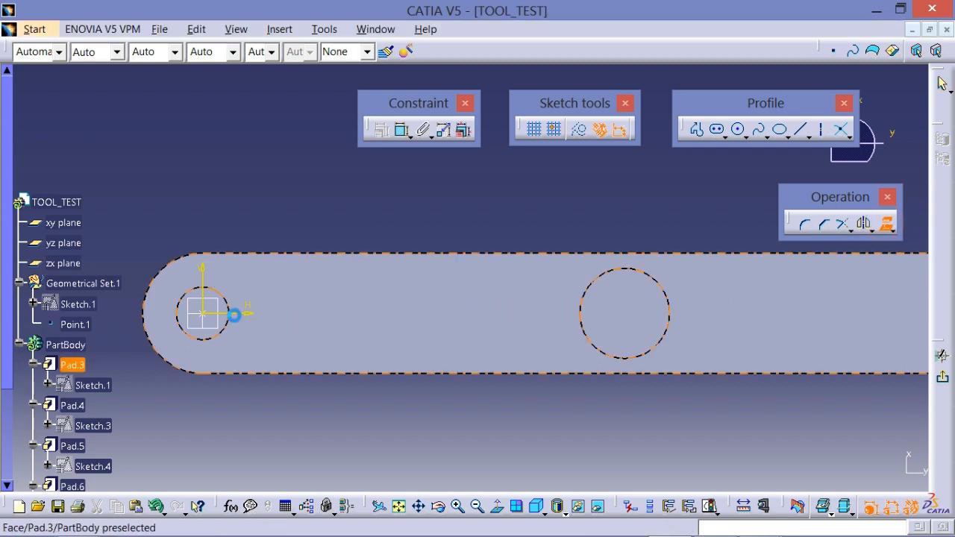
left_click(225, 304)
left_click(309, 216)
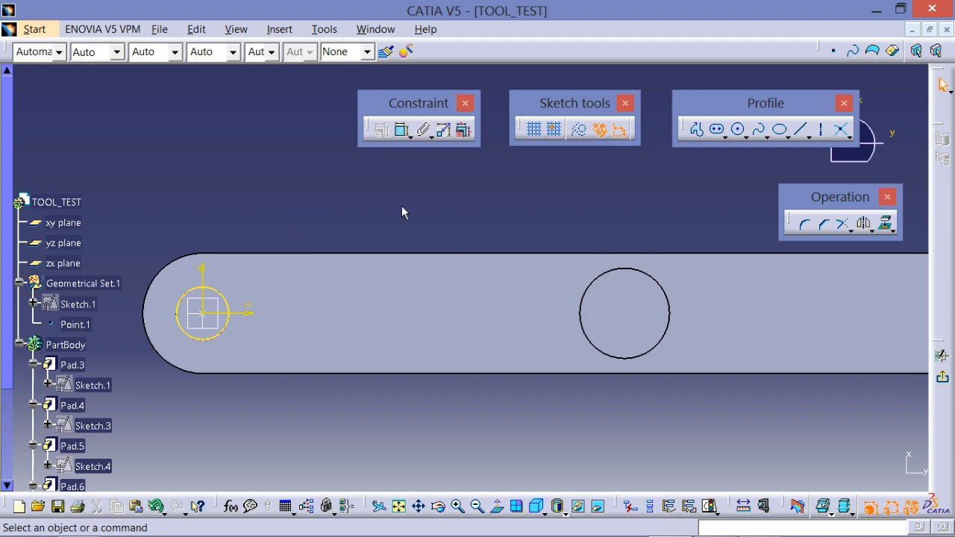
left_click(353, 218)
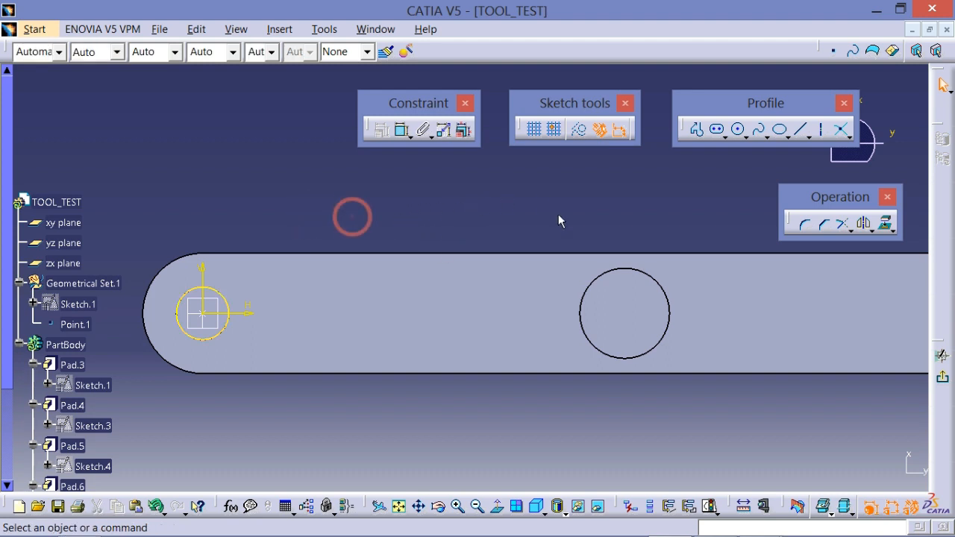
- Sketch a two-point rectangle beside the hole, with its far vertical edge about 8 mm from the hole's centre axis
left_click(724, 139)
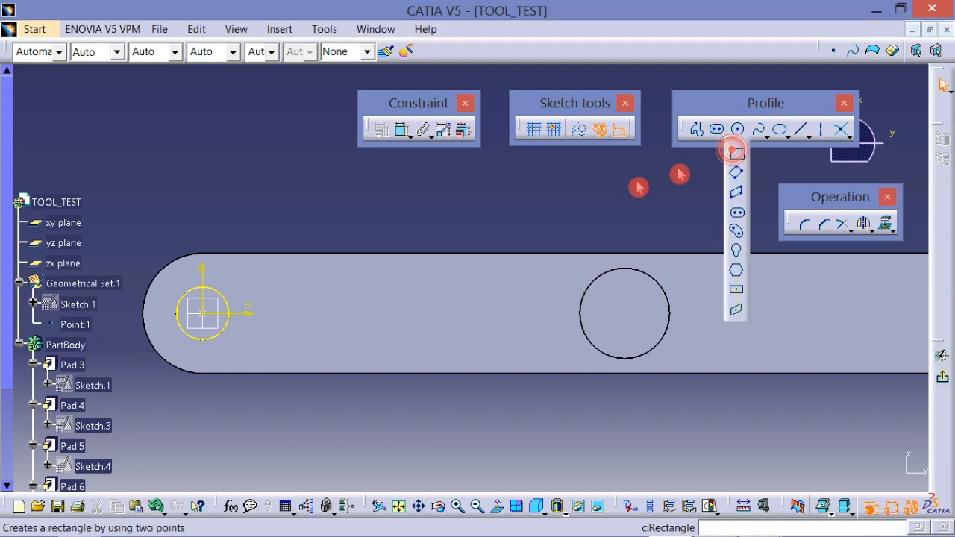
left_click(736, 154)
left_click(259, 296)
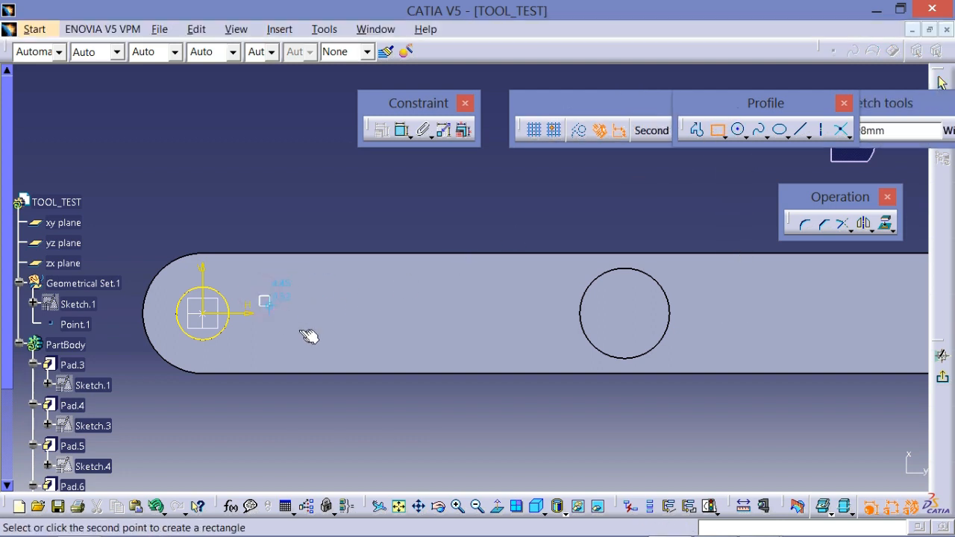
left_click(322, 334)
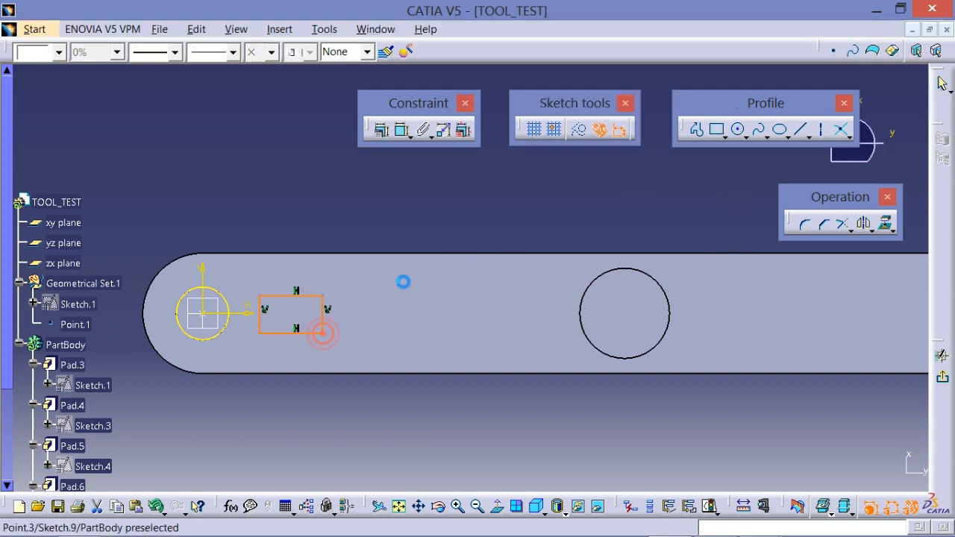
- Constrain the rectangle's upper edge tangent to the projected hole circle
left_click(407, 138)
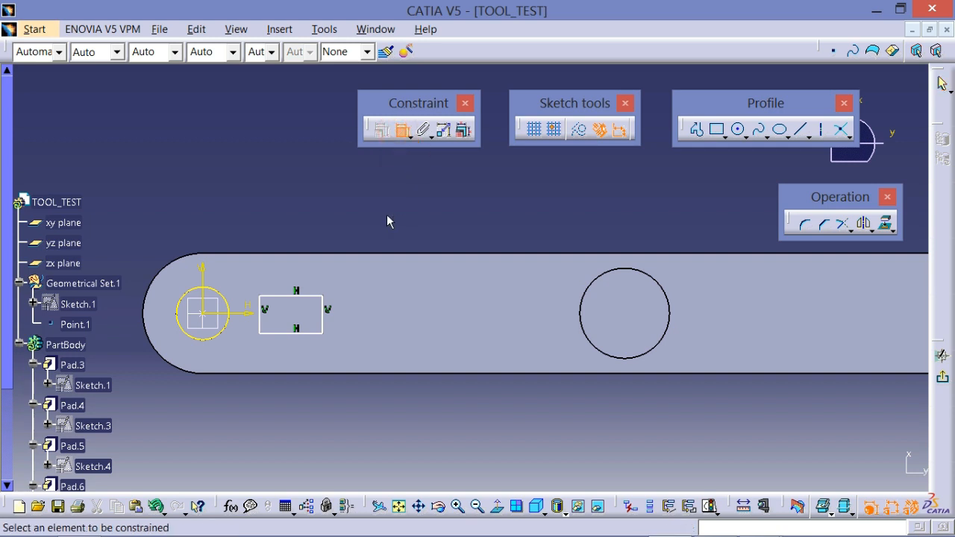
left_click(408, 141)
left_click(291, 297)
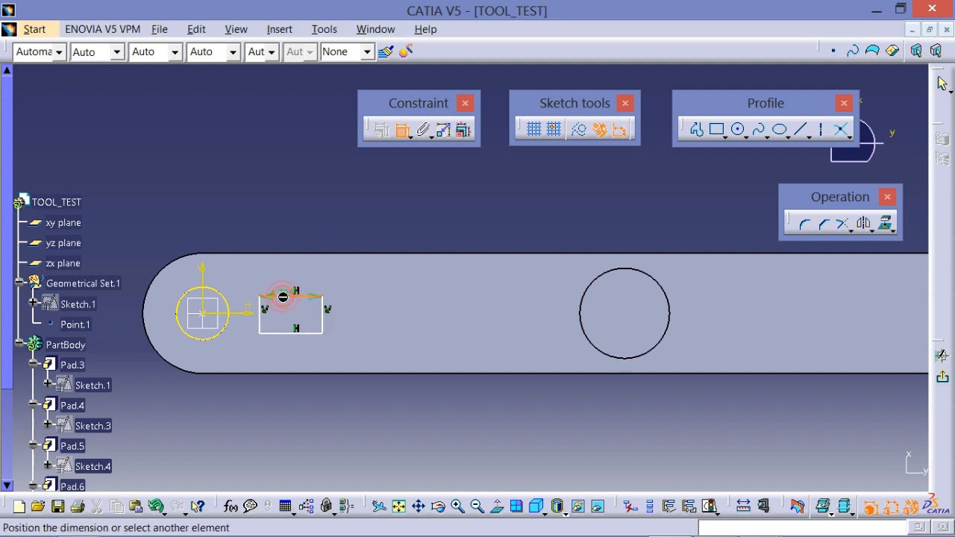
left_click(219, 294)
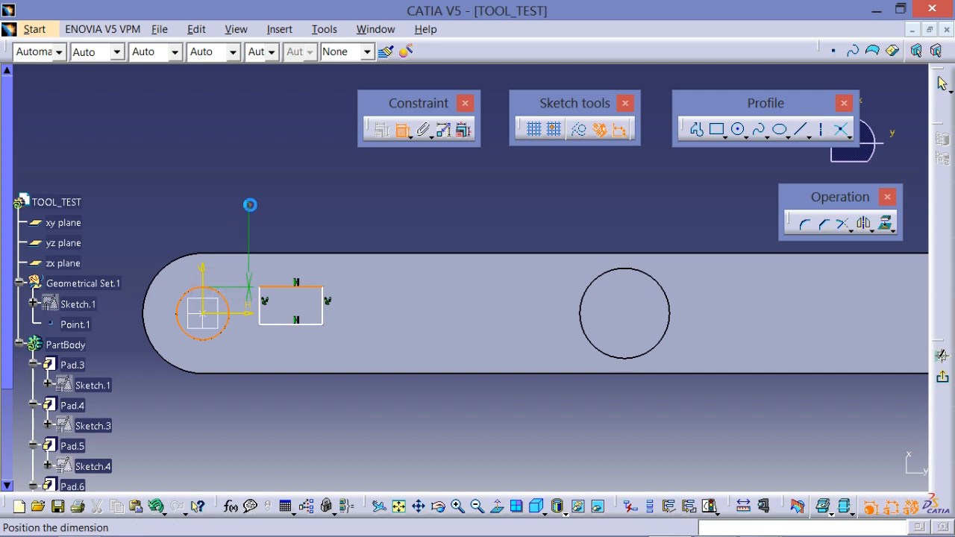
right_click_drag(250, 205, 284, 253)
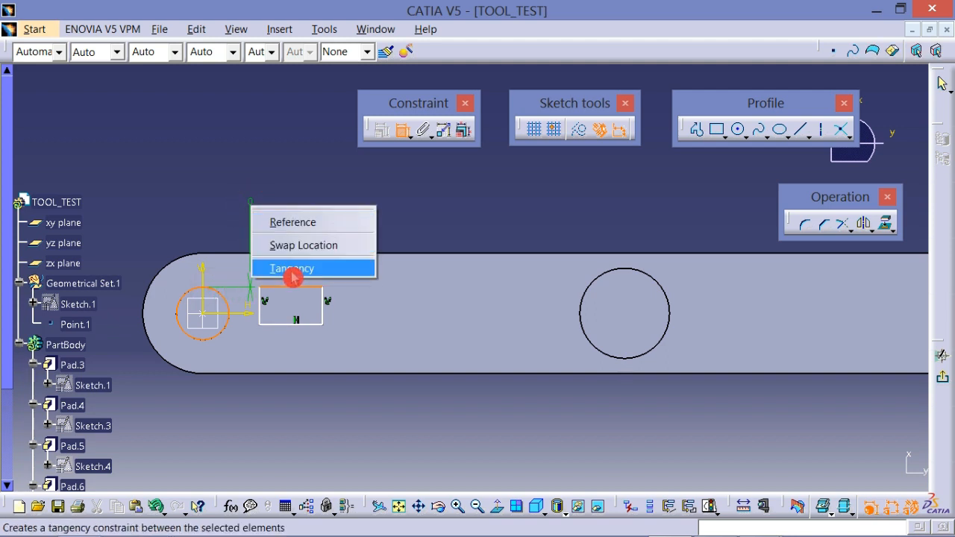
left_click(292, 270)
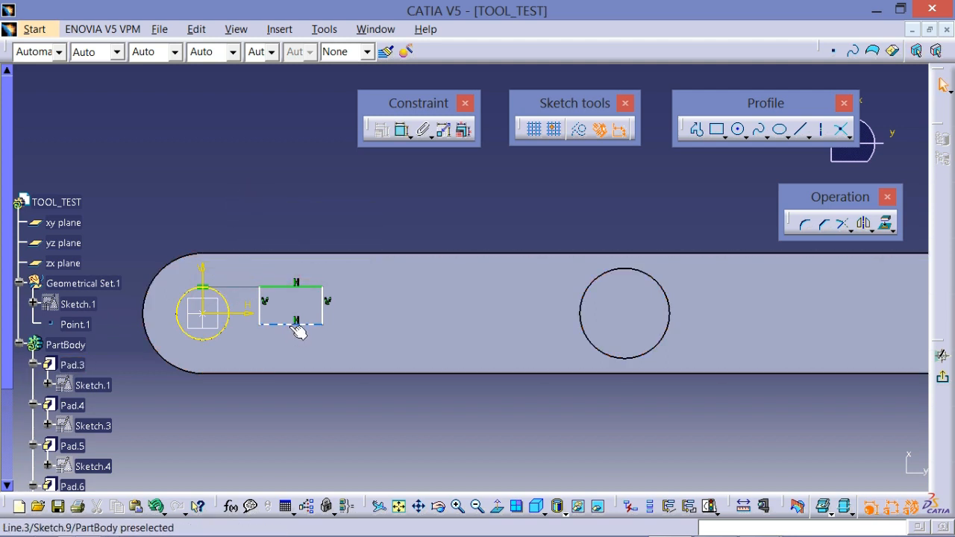
- Constrain the rectangle's lower edge tangent to the projected hole circle
left_click(295, 323)
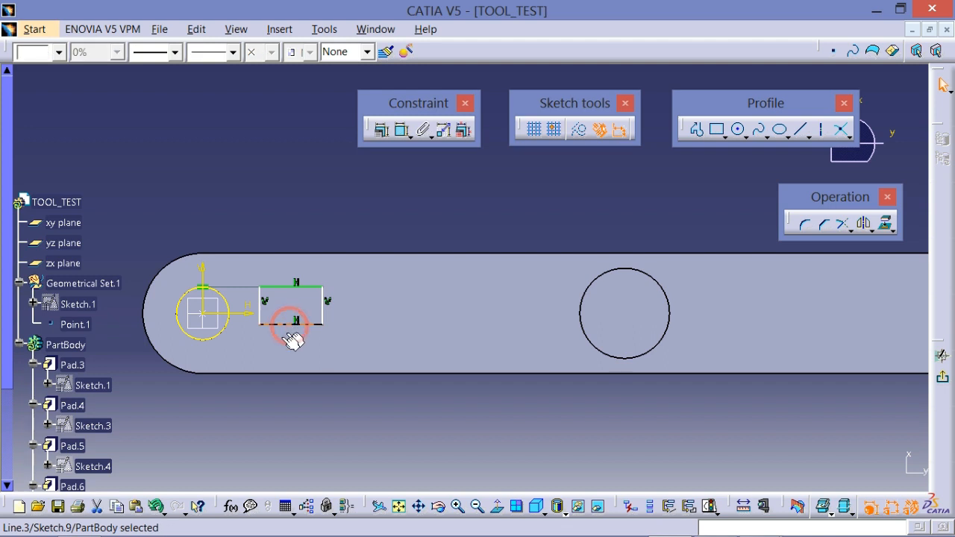
left_click(215, 337)
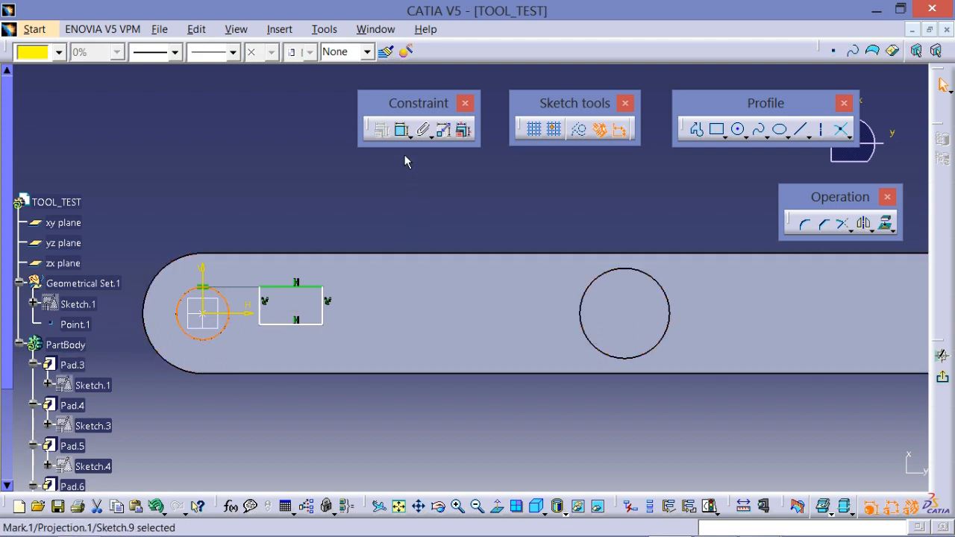
left_click(388, 175)
left_click(402, 130)
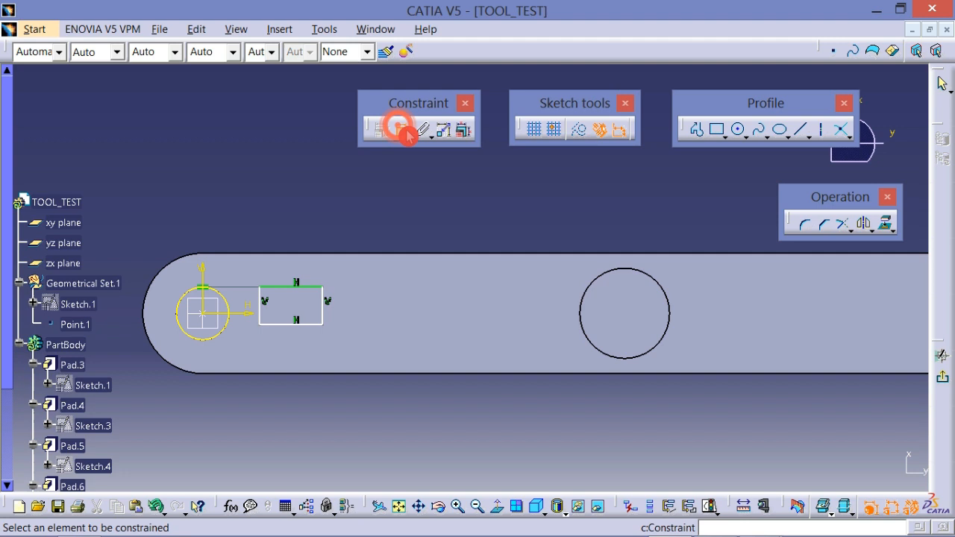
left_click(209, 337)
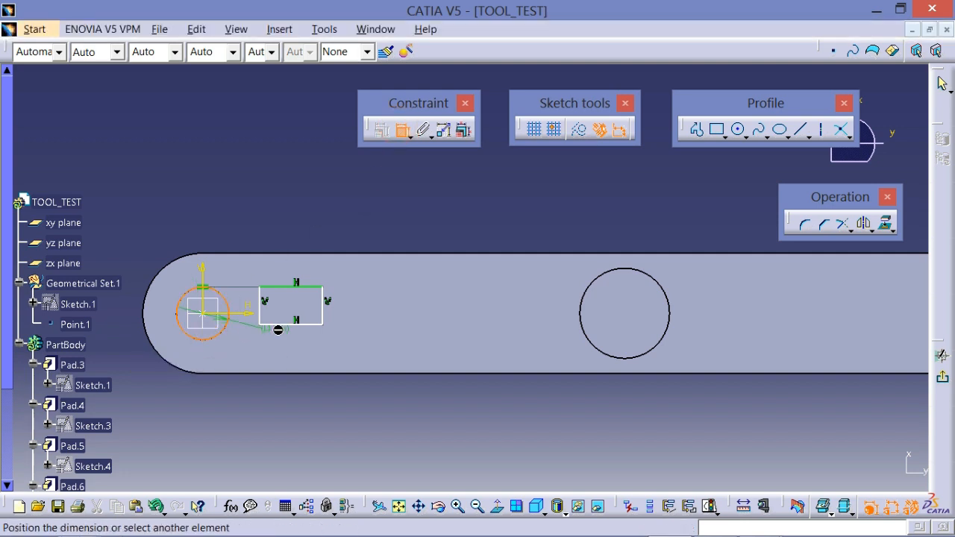
left_click(280, 324)
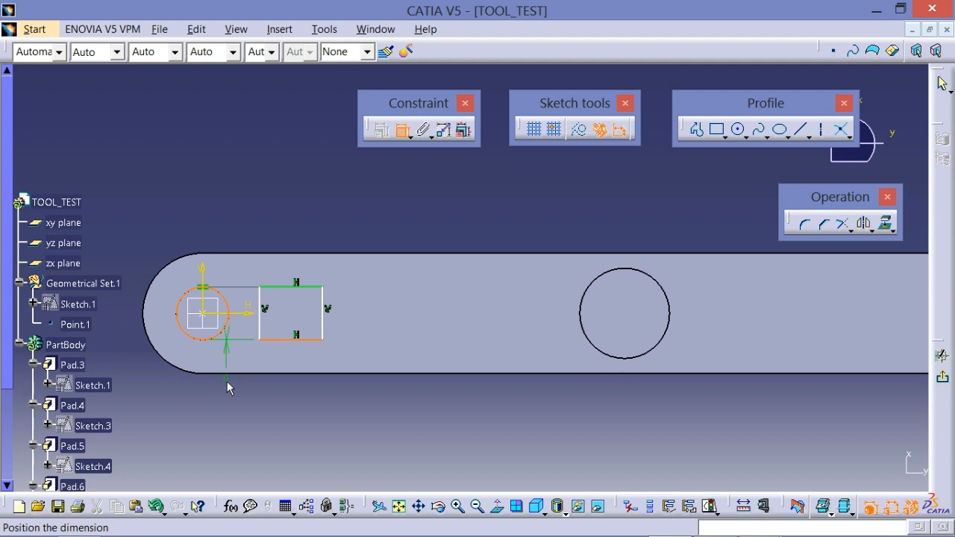
right_click(227, 382)
left_click(265, 446)
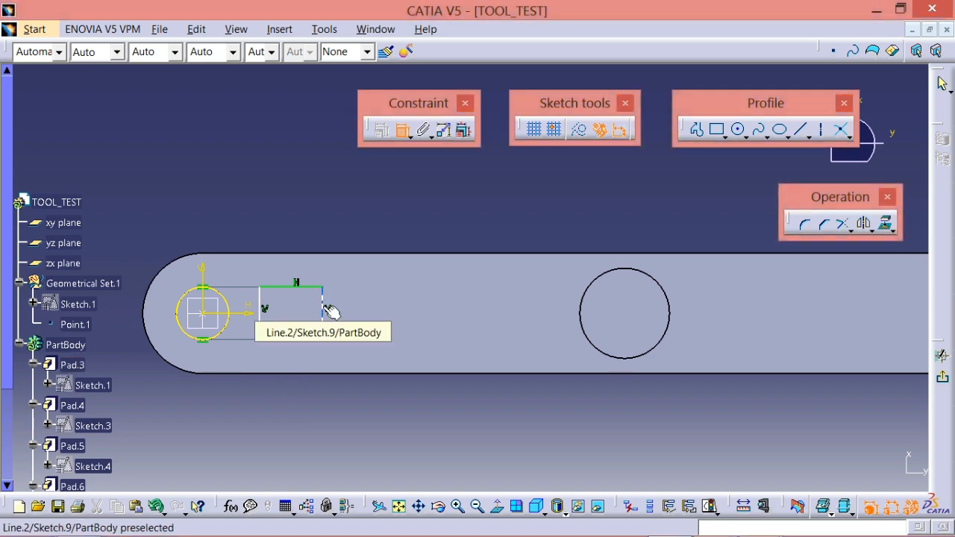
- Switch to the reference drawing's image 3.1, examine the recess's length dimensions in section A-A, and return to the CATIA sketch
key("alt+Tab")
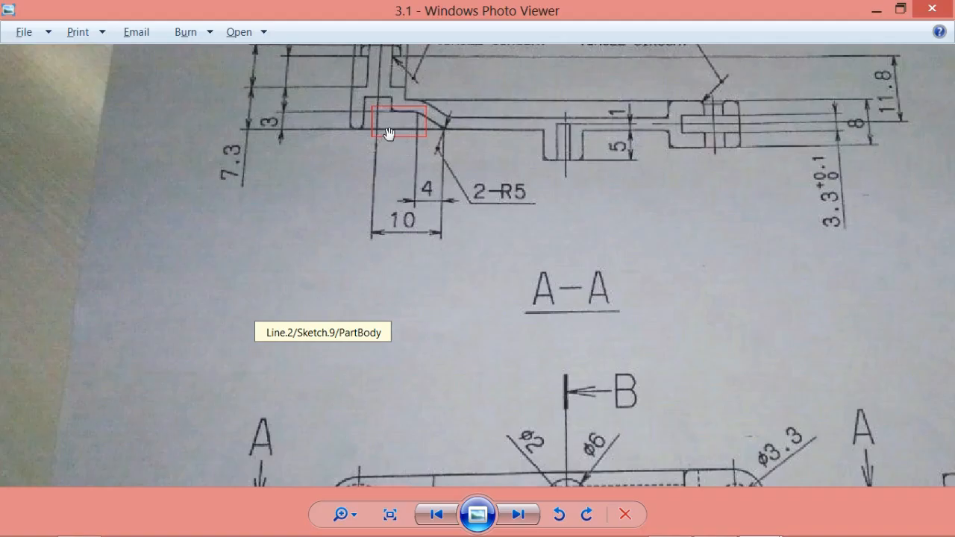
right_click(414, 130)
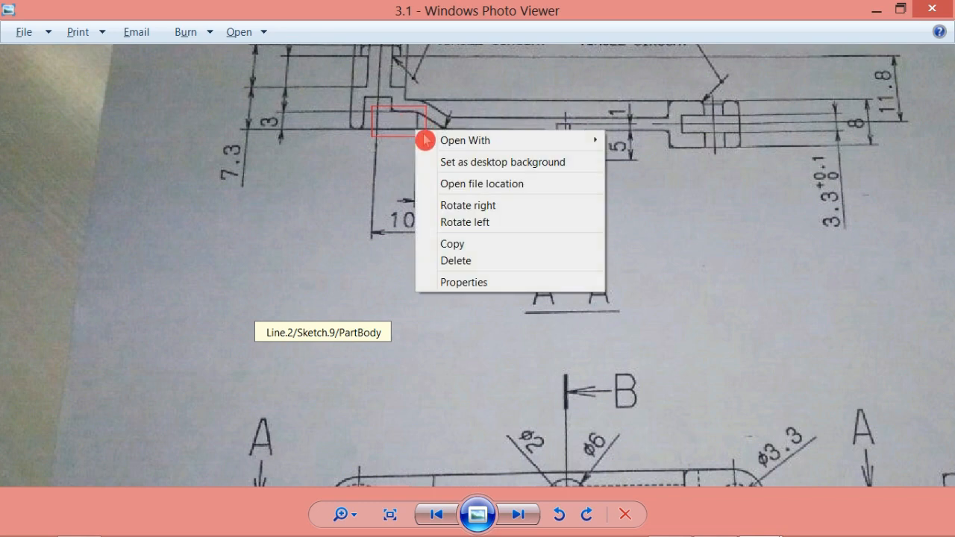
left_click(375, 157)
scroll(416, 135, "up", 3)
left_click_drag(420, 164, 425, 251)
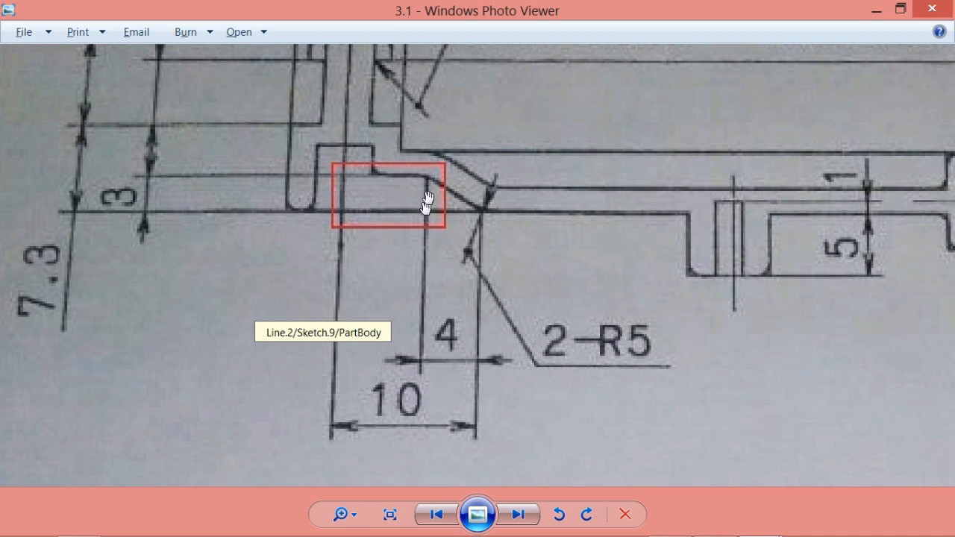
scroll(437, 335, "down", 1)
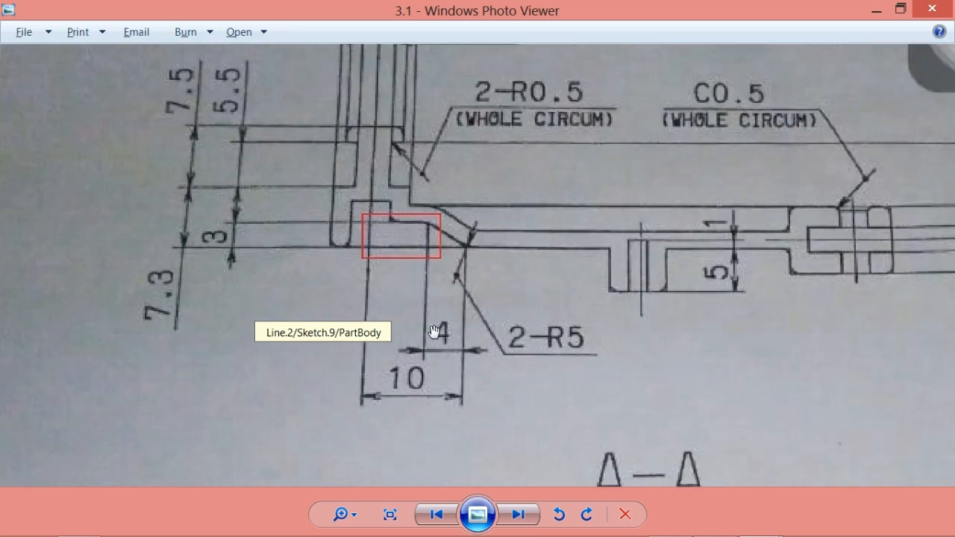
scroll(436, 333, "down", 1)
key("alt+Tab")
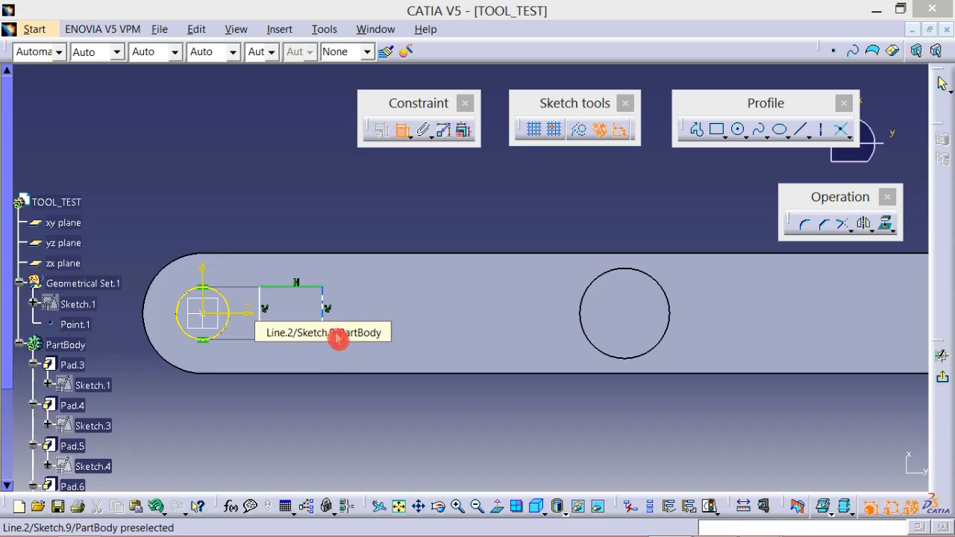
key("alt+Tab")
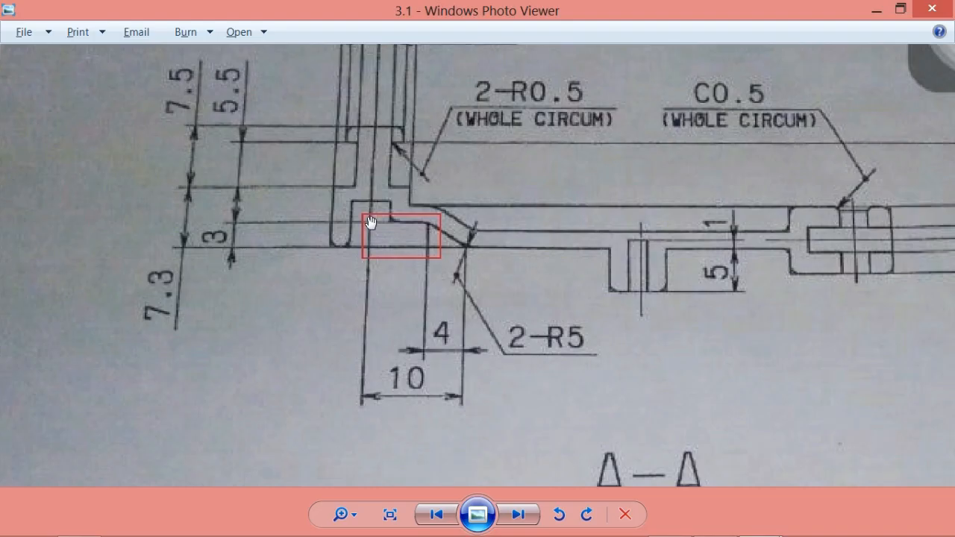
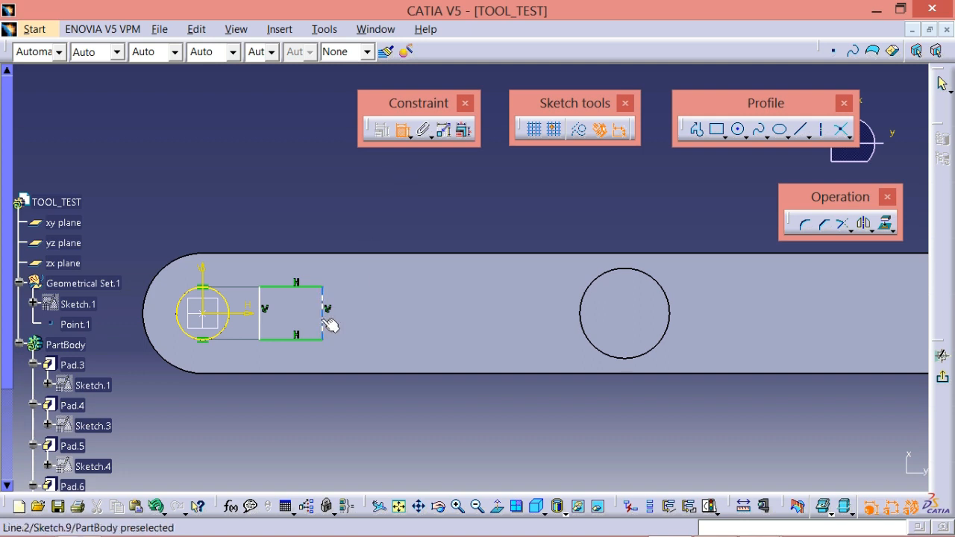
- Dimension the rectangle's far vertical edge from the sketch's vertical axis and set the distance to 10 mm
left_click(326, 322)
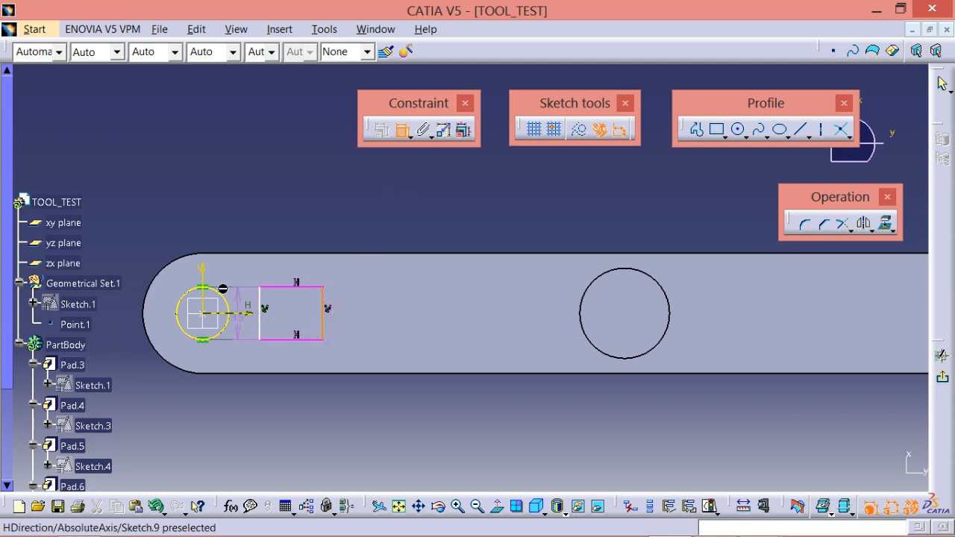
left_click(202, 276)
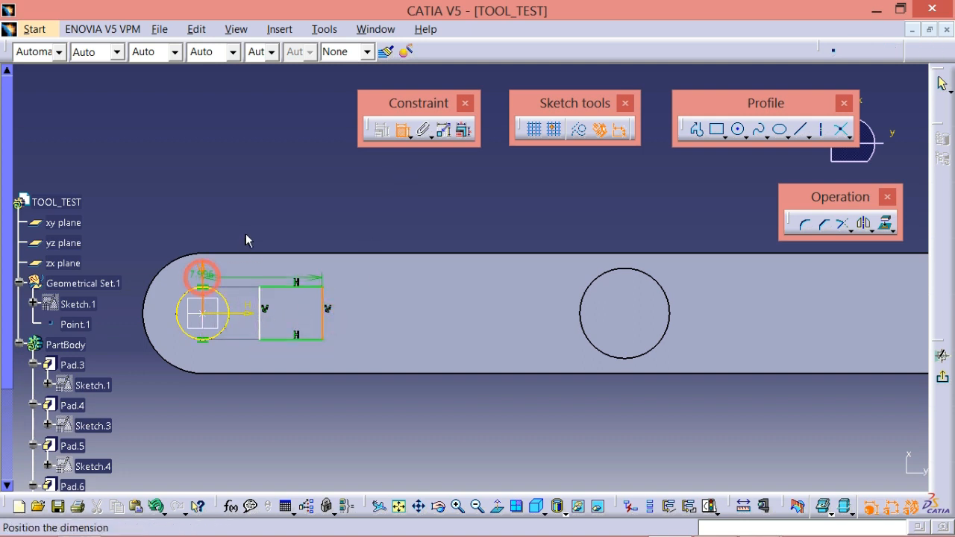
left_click(252, 219)
double_click(260, 219)
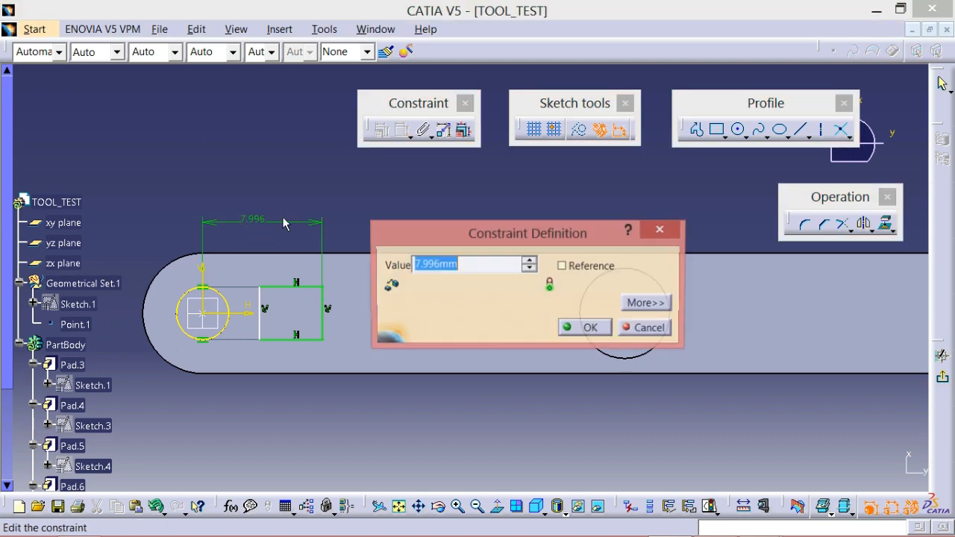
type("10")
key("Return")
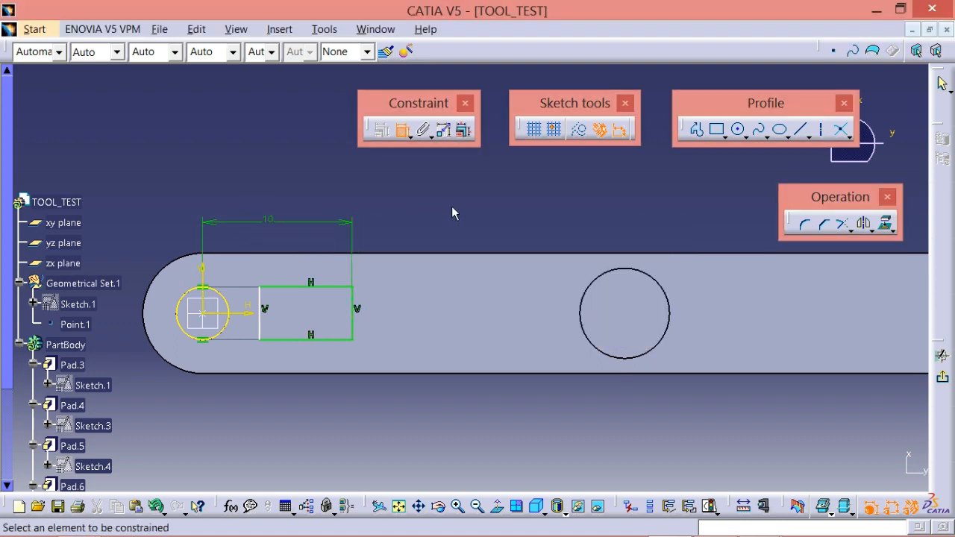
left_click(452, 206)
- Delete the rectangle's vertical edge nearest the hole, leaving its side toward the projected circle open
middle_click_drag(499, 216, 606, 184)
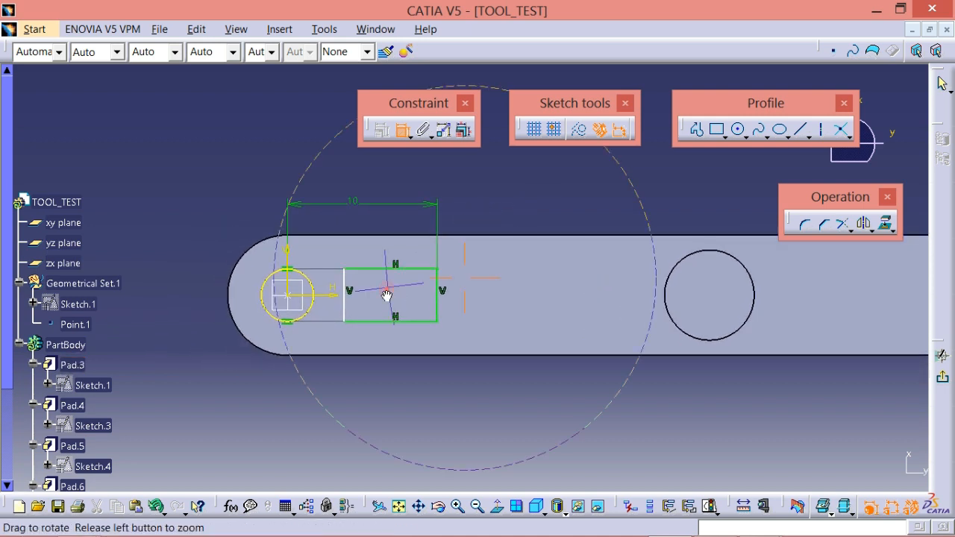
mouse_move(386, 296)
middle_mouse_down()
mouse_move(310, 276)
mouse_move(305, 296)
middle_mouse_up()
left_click(290, 291)
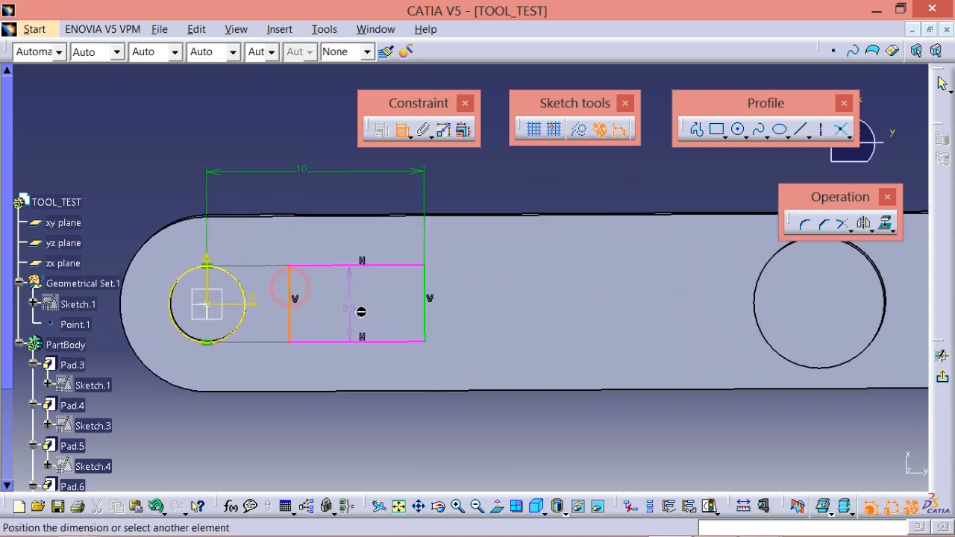
key("Escape")
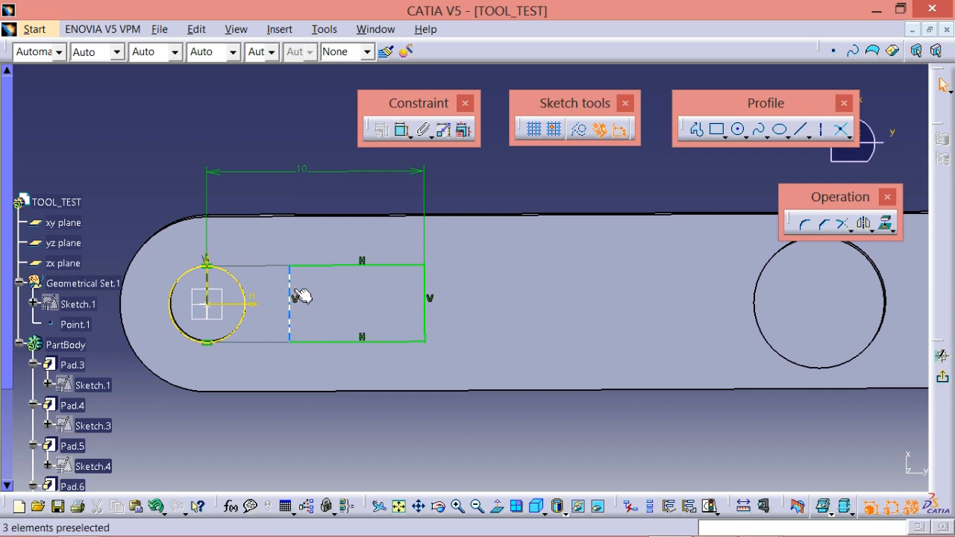
left_click(292, 290)
key("Delete")
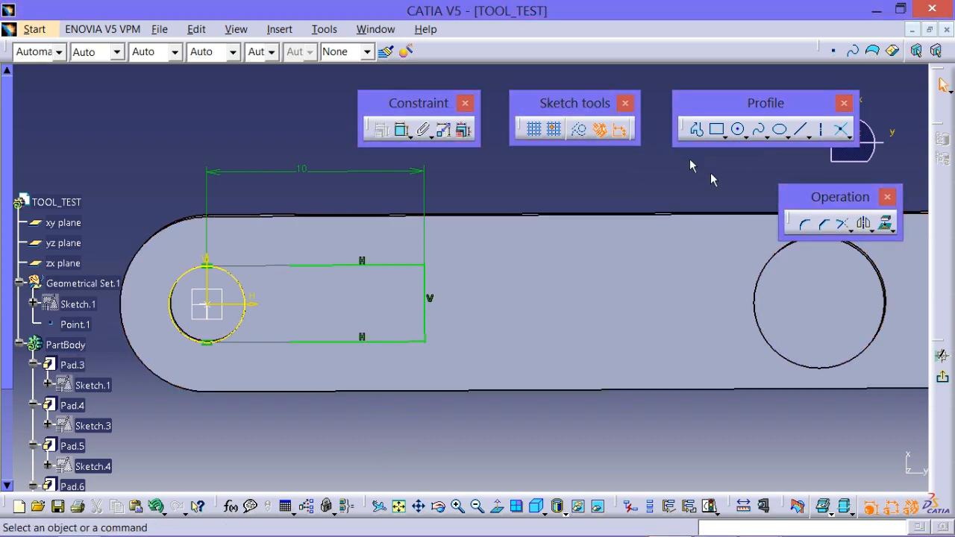
- Trim the recess profile's upper and lower lines to the projected hole circle, closing the profile with its arc
left_click(842, 227)
left_click(851, 230)
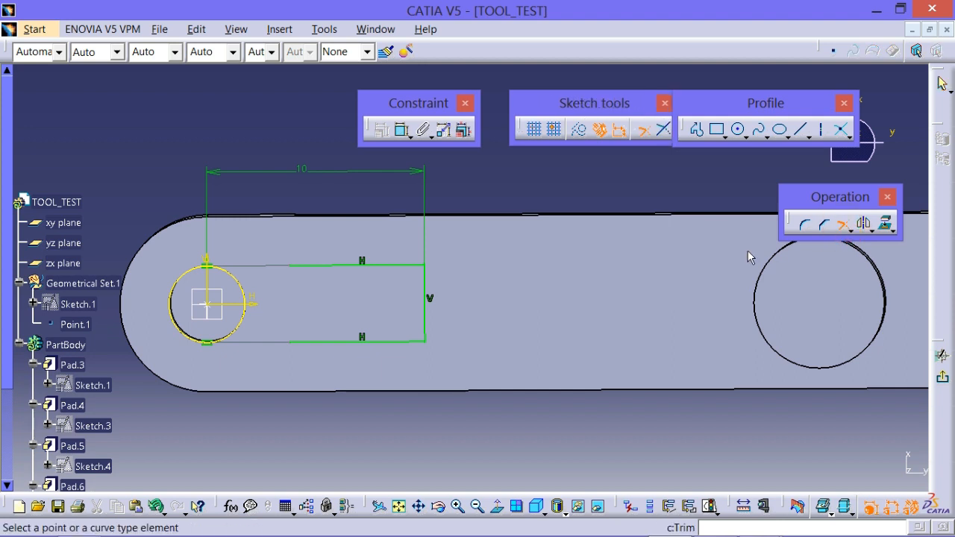
left_click(321, 266)
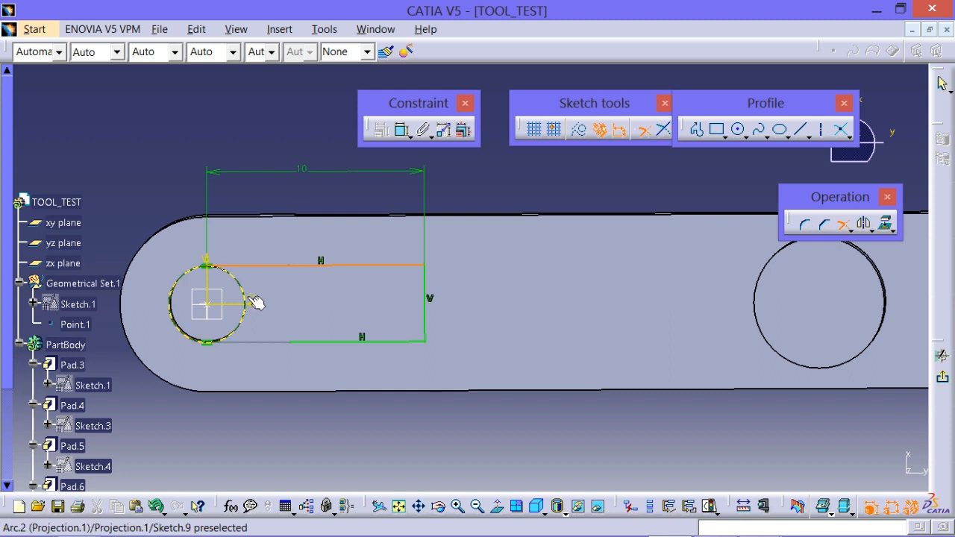
left_click(247, 298)
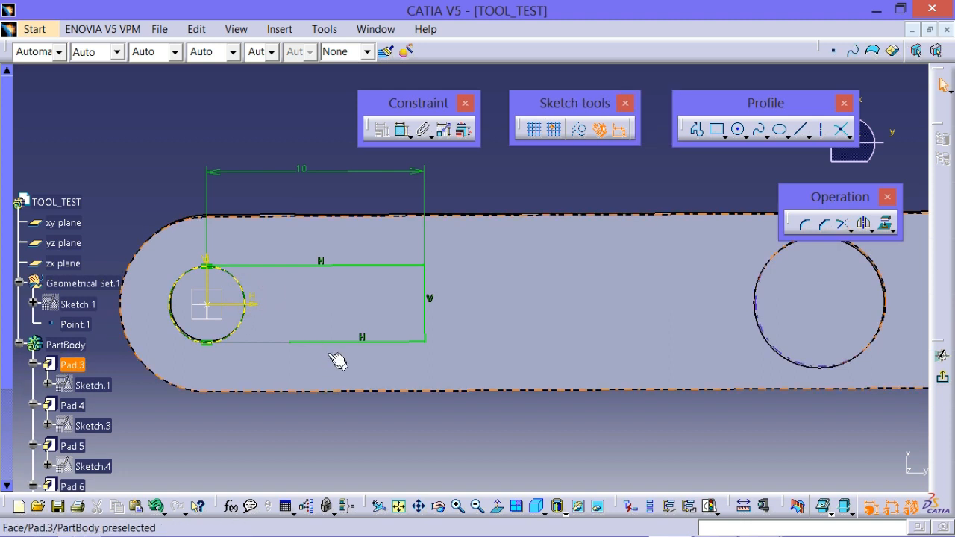
left_click(843, 224)
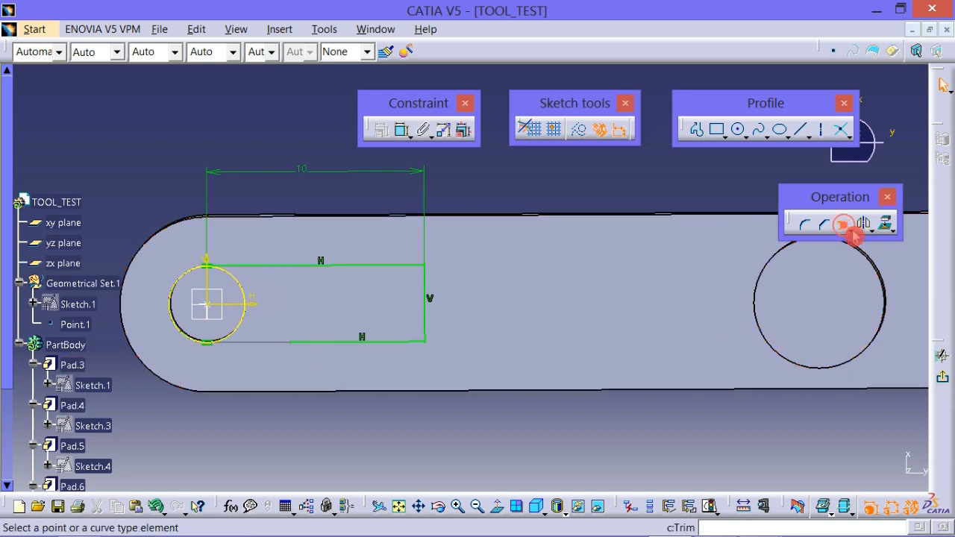
left_click(339, 345)
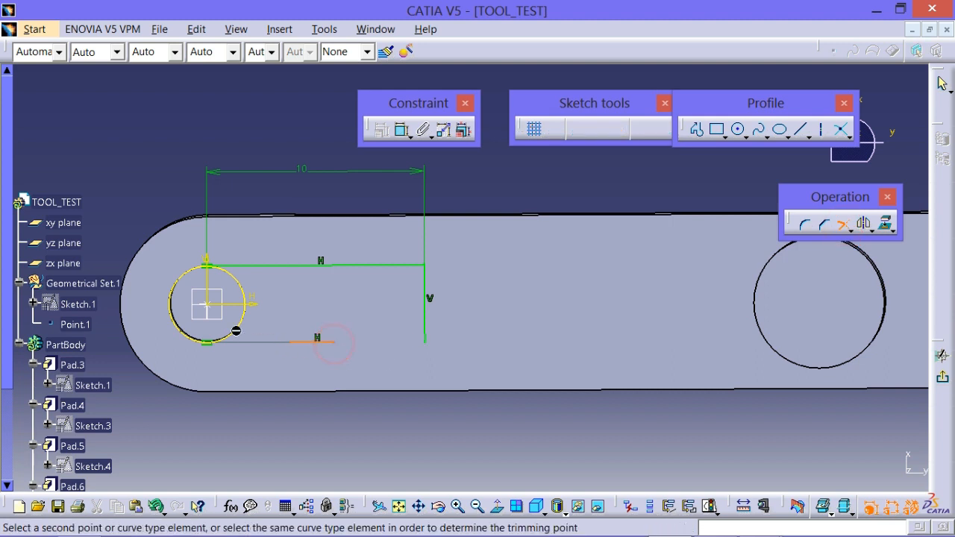
left_click(247, 331)
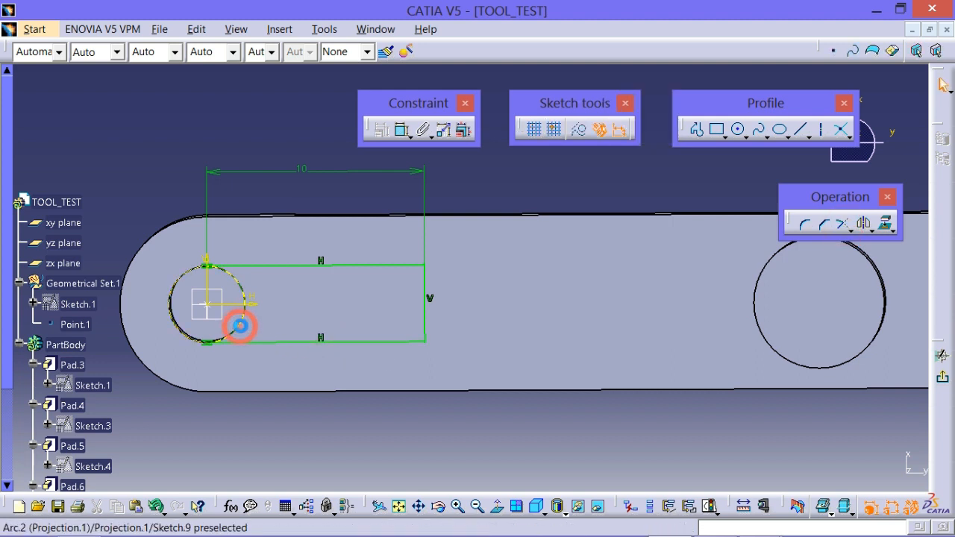
- Leave the sketch and start a Pocket using the recess profile beside the hole
left_click(497, 509)
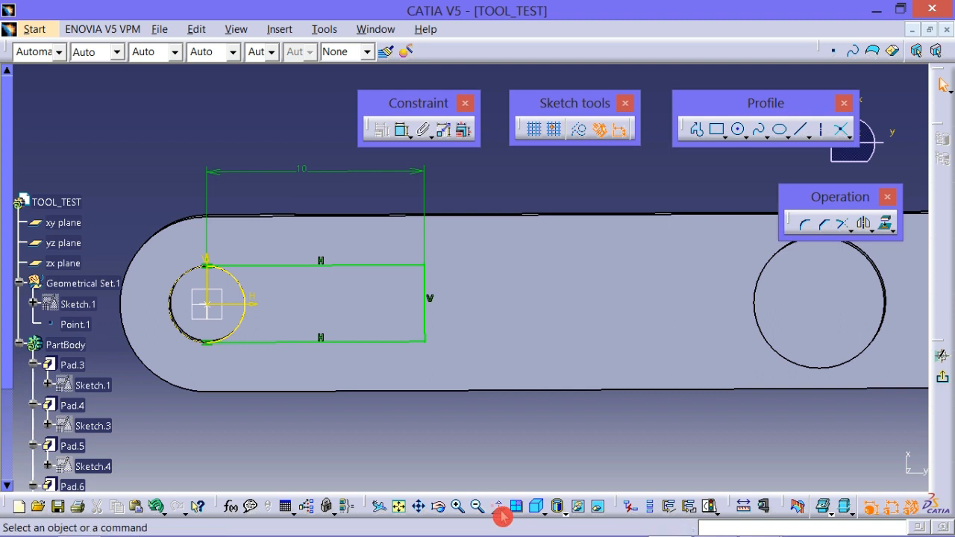
mouse_move(293, 286)
middle_mouse_down()
mouse_move(318, 246)
mouse_move(316, 221)
middle_mouse_up()
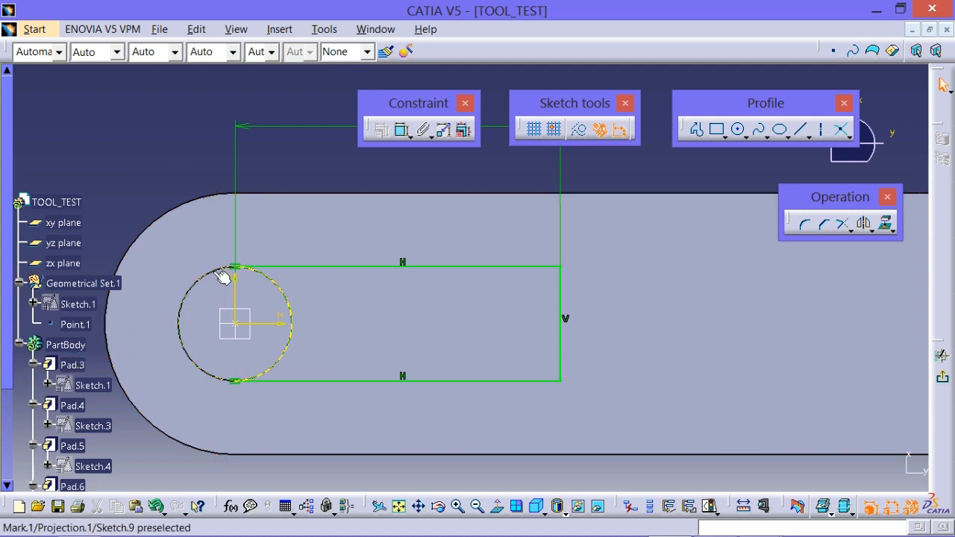
mouse_move(194, 148)
middle_mouse_down()
mouse_move(160, 98)
mouse_move(388, 283)
middle_mouse_up()
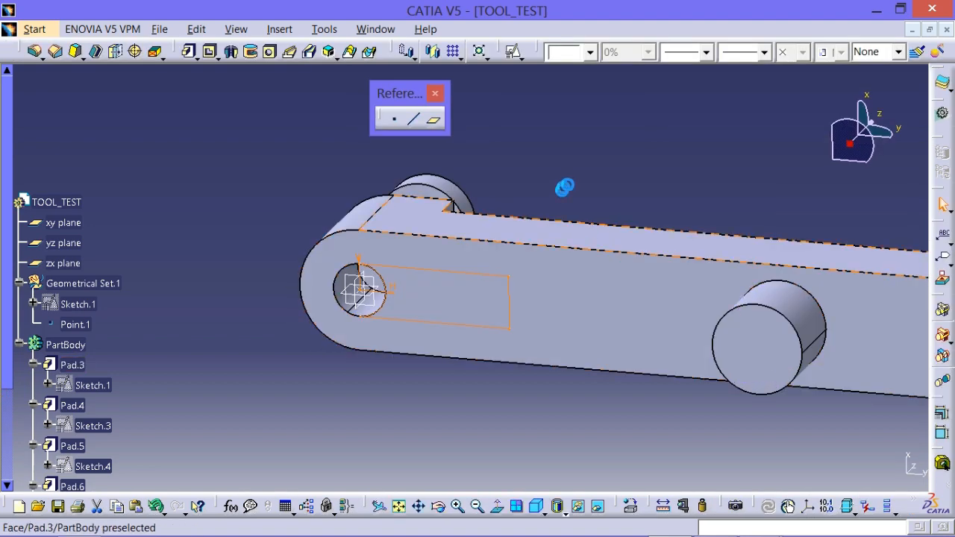
mouse_move(574, 167)
middle_mouse_down()
mouse_move(518, 202)
mouse_move(552, 160)
mouse_move(576, 168)
mouse_move(525, 230)
mouse_move(450, 254)
mouse_move(437, 301)
mouse_move(470, 215)
middle_mouse_up()
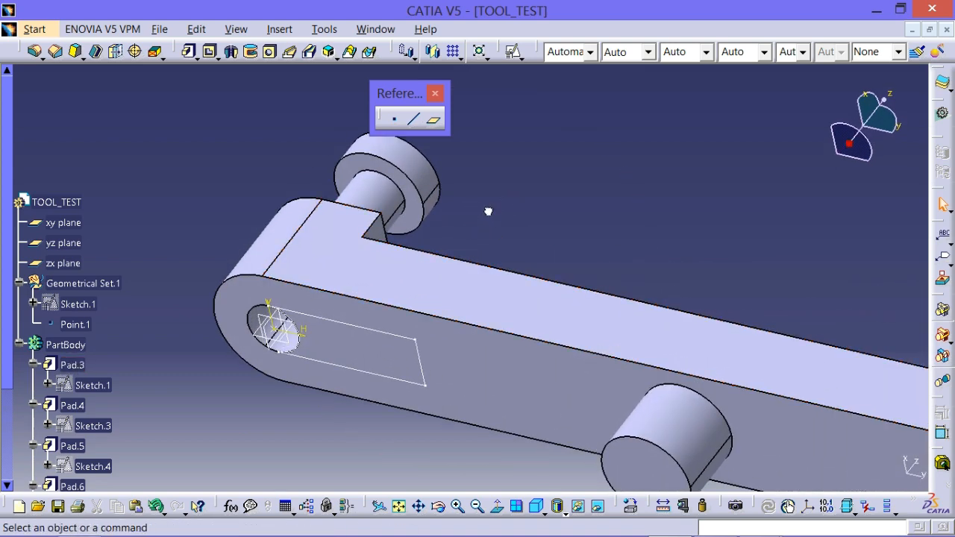
left_click(216, 55)
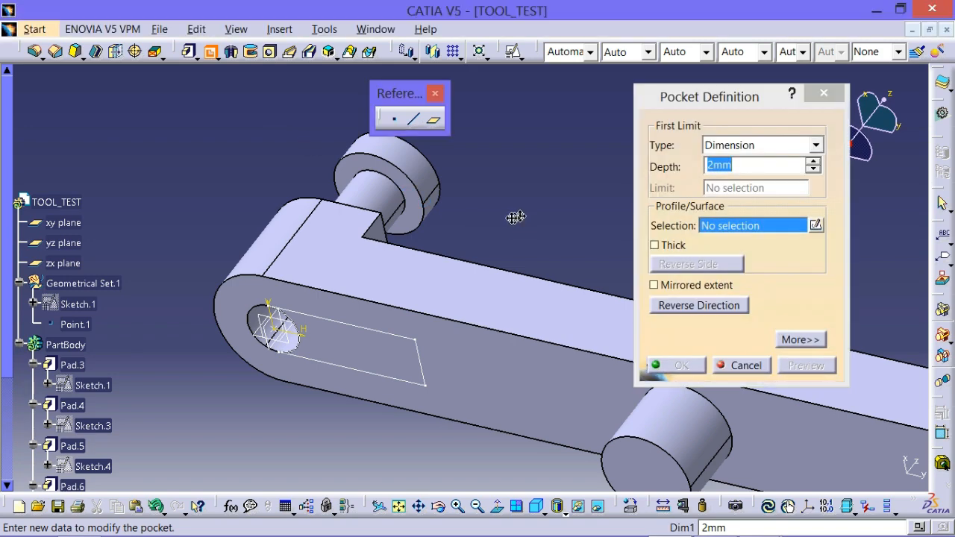
middle_click_drag(515, 218, 486, 210)
left_click(368, 329)
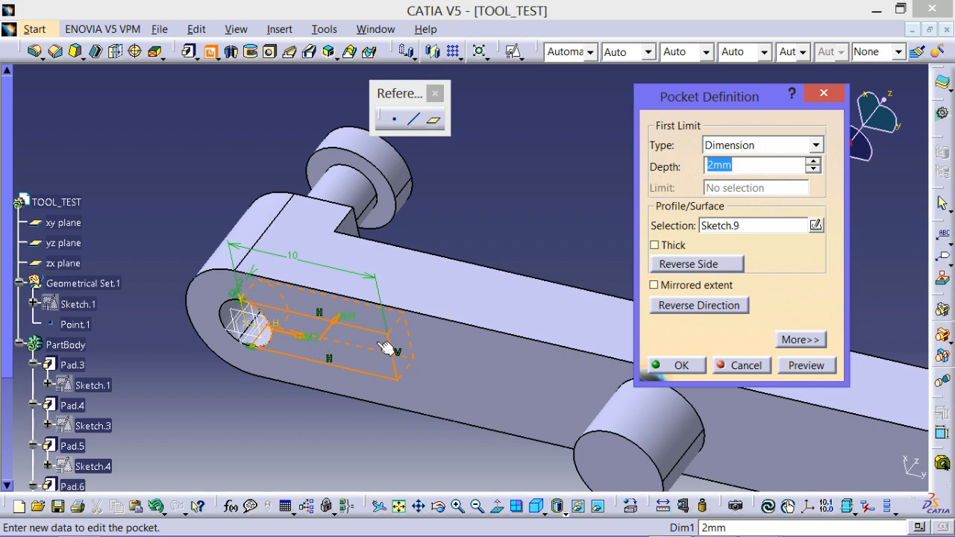
- Check the recess depth in section A-A of reference image 3.1, return to CATIA and cut the pocket 3 mm deep
key("alt+Tab")
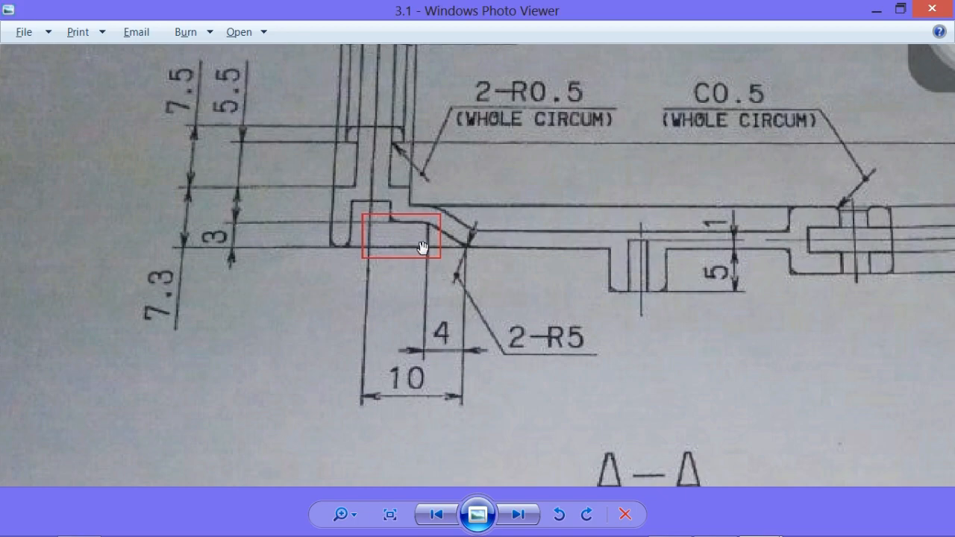
key("alt+Tab")
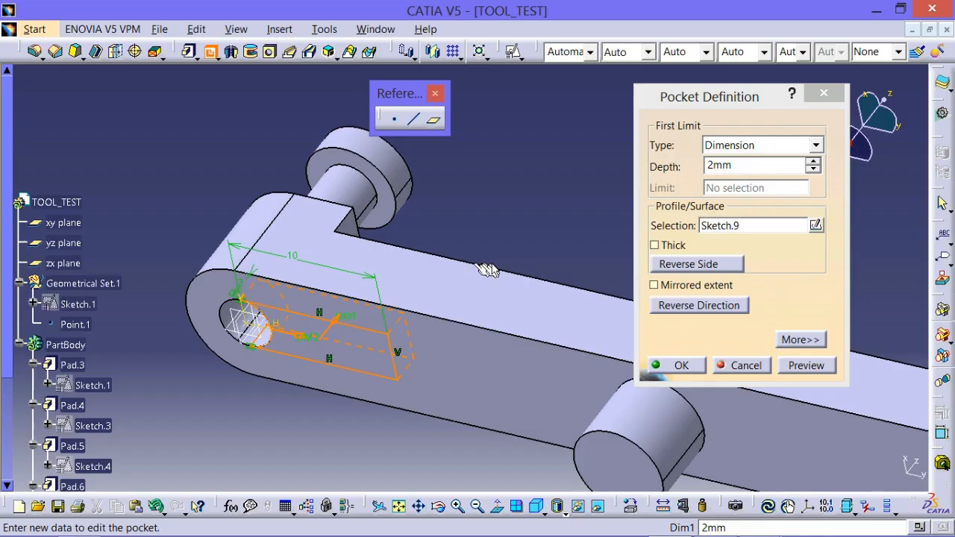
double_click(754, 164)
type("3")
left_click(682, 365)
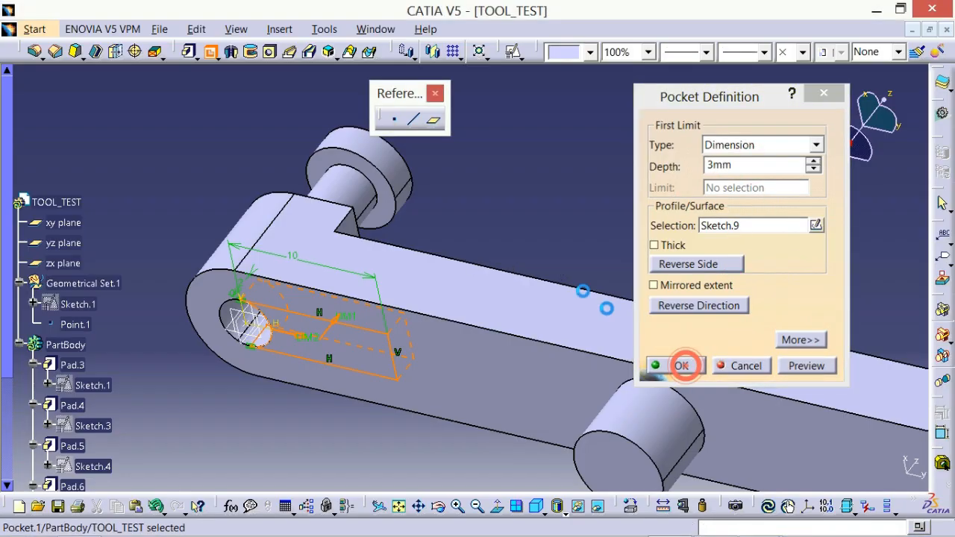
- Recheck the recess length in image 3.1, reopen the pocket's sketch in CATIA, set the far edge's distance to 6 mm and exit
mouse_move(537, 220)
middle_mouse_down()
mouse_move(590, 160)
mouse_move(595, 184)
mouse_move(659, 199)
mouse_move(585, 211)
mouse_move(588, 156)
mouse_move(512, 247)
mouse_move(548, 191)
mouse_move(465, 252)
mouse_move(598, 259)
mouse_move(527, 258)
mouse_move(532, 217)
mouse_move(501, 265)
middle_mouse_up()
key("alt+Tab")
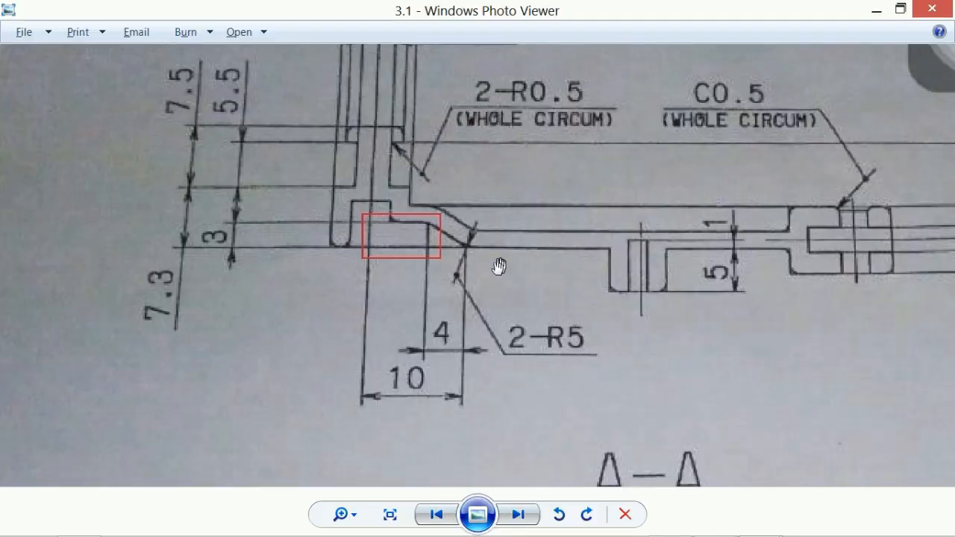
key("alt+Tab")
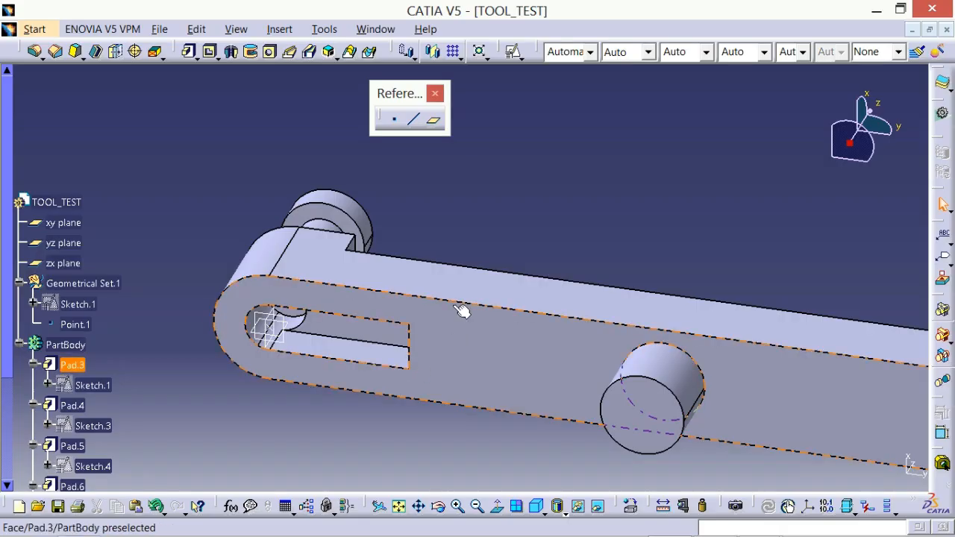
scroll(147, 386, "down", 5)
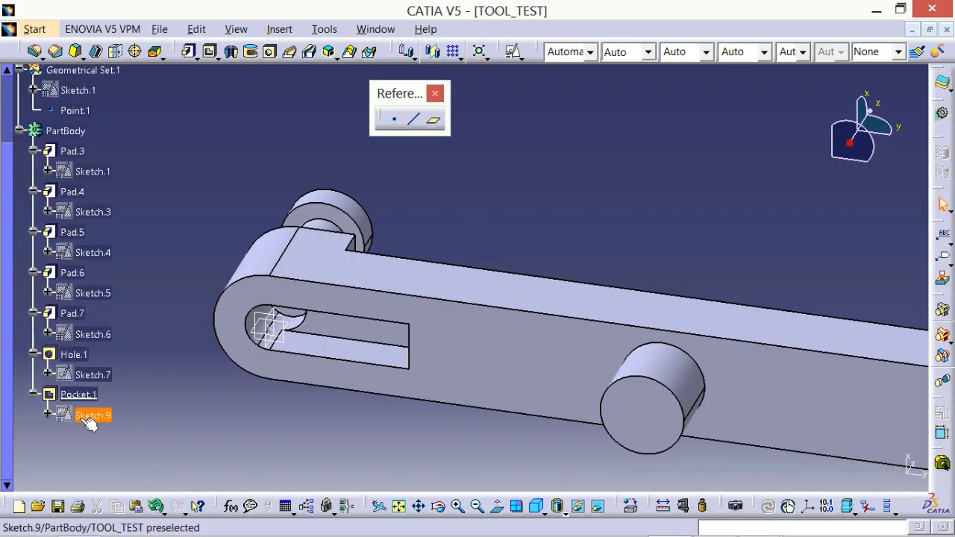
left_click(80, 416)
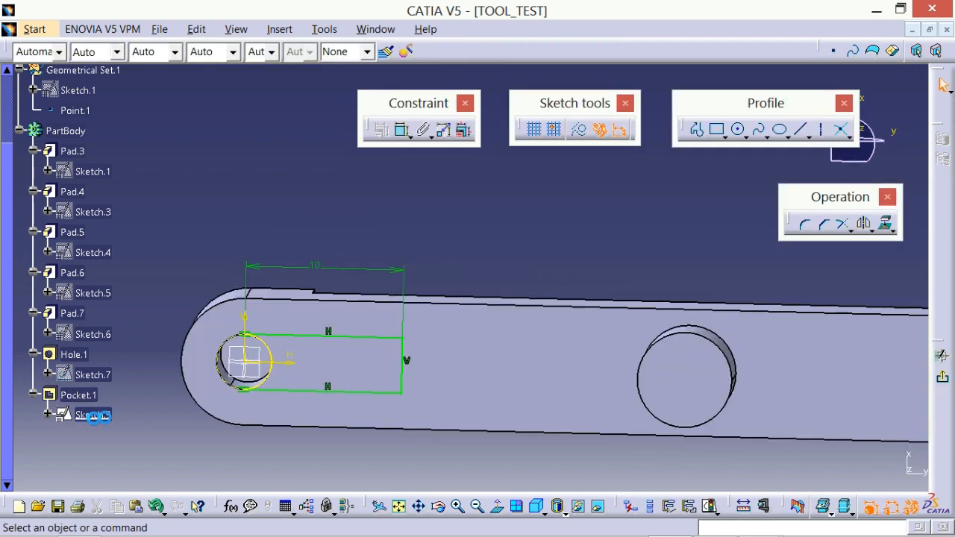
double_click(323, 277)
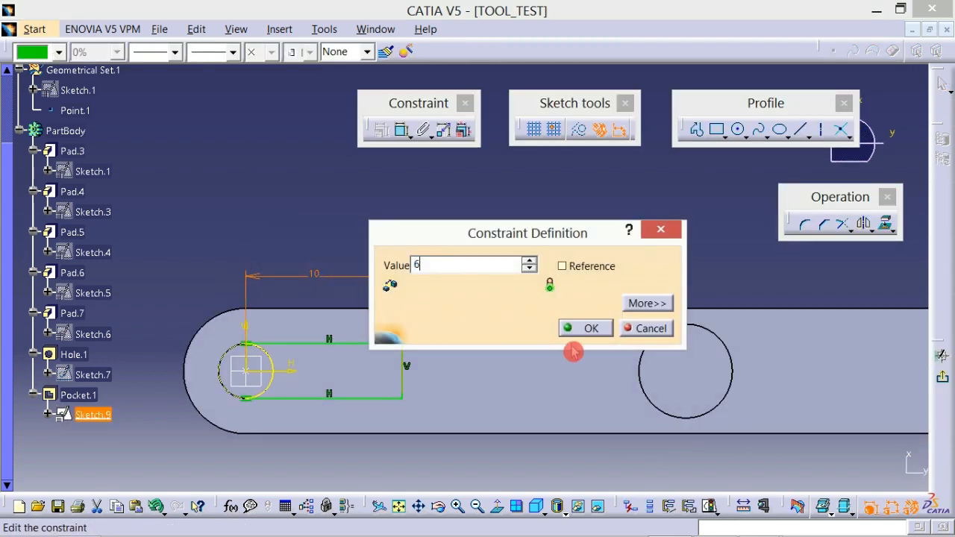
left_click(584, 329)
left_click(572, 247)
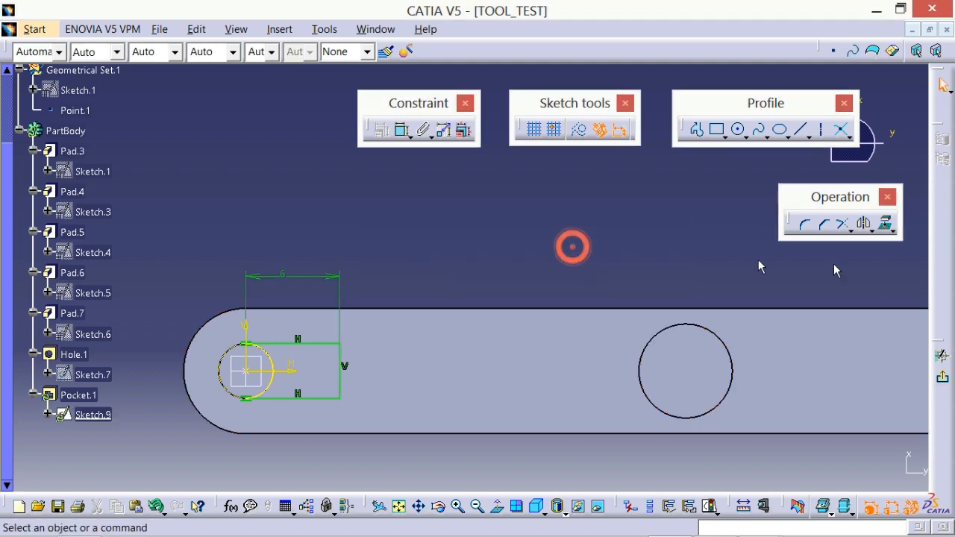
left_click(943, 377)
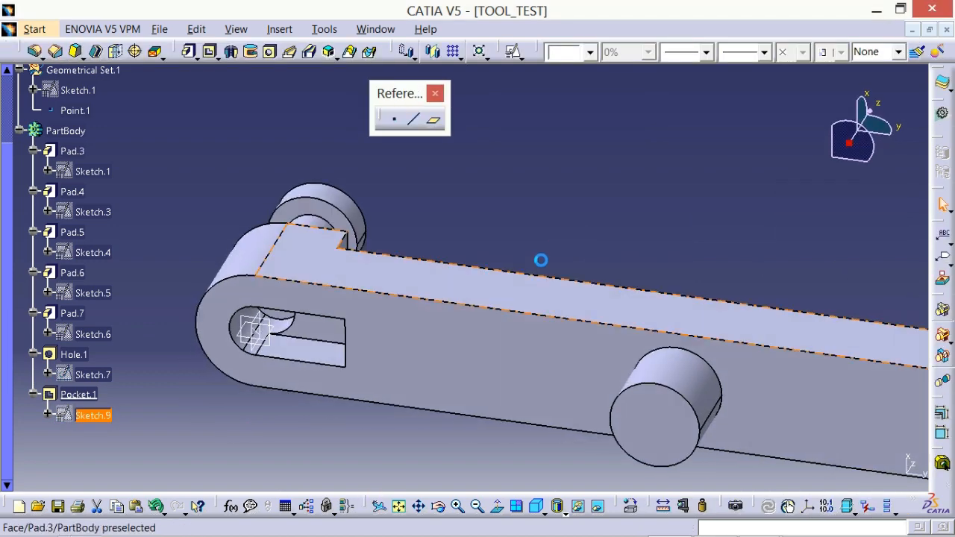
- Compare the shortened pocket with the reference drawing and examine the sloped end of the recess in image 3.2, then return to CATIA
middle_click_drag(493, 211, 473, 203)
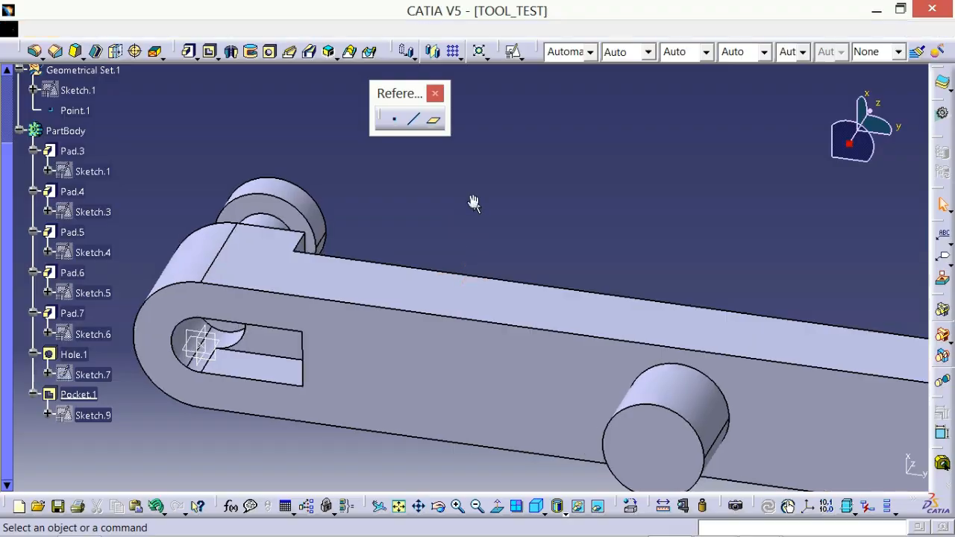
key("alt+Tab")
key("alt+Tab")
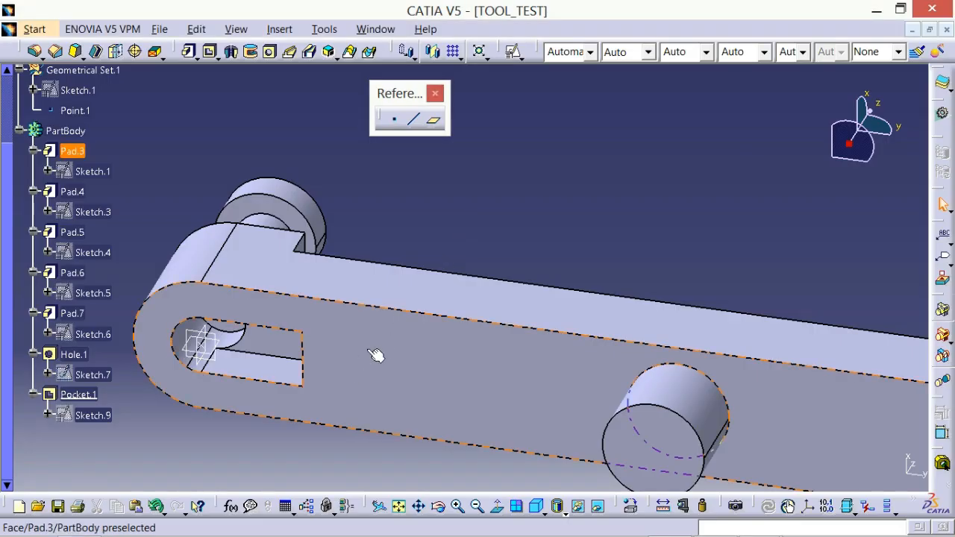
key("alt+Tab")
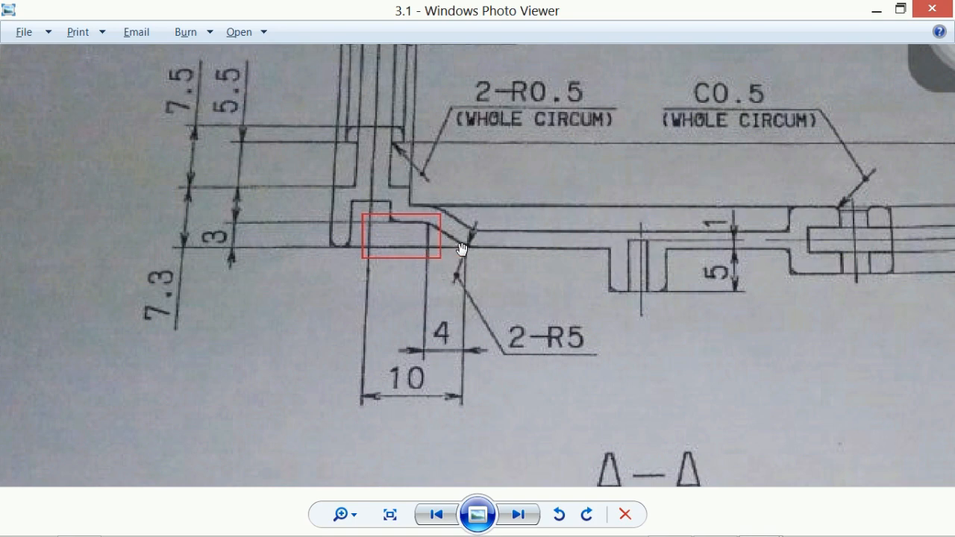
scroll(450, 295, "down", 2)
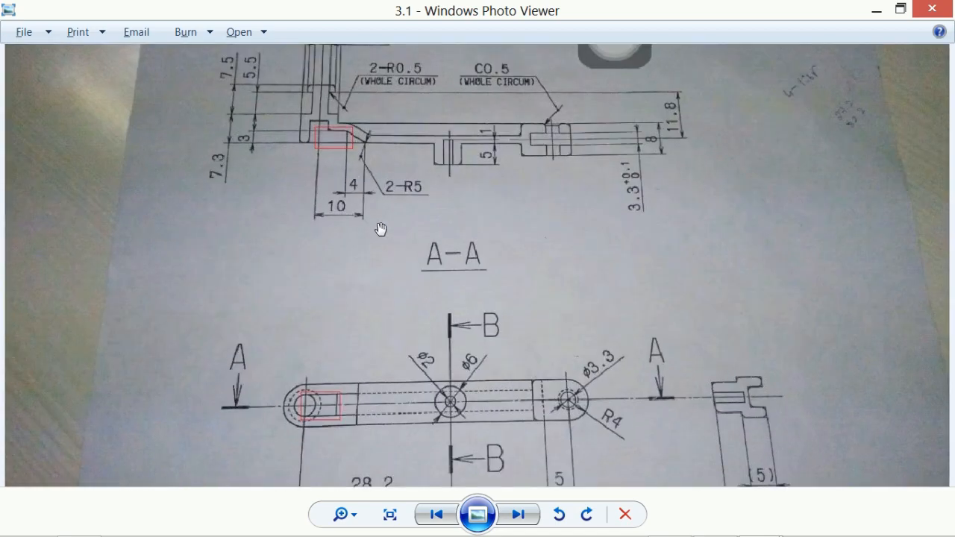
key("Right")
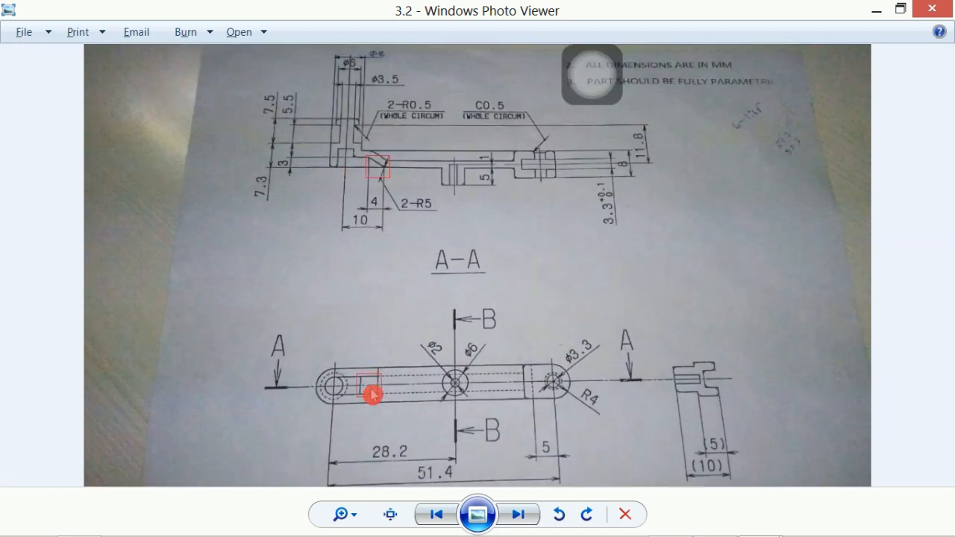
scroll(372, 396, "up", 3)
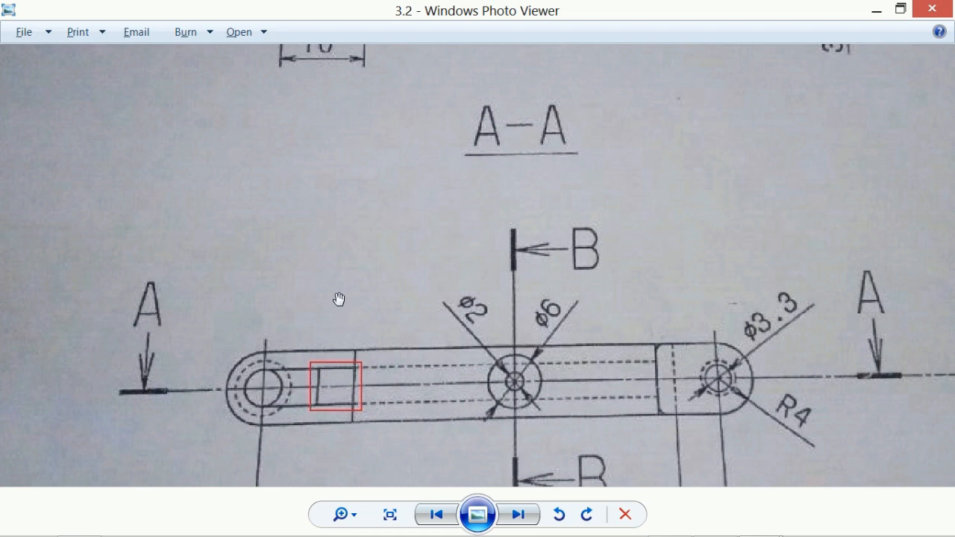
scroll(338, 298, "down", 2)
scroll(364, 276, "down", 1)
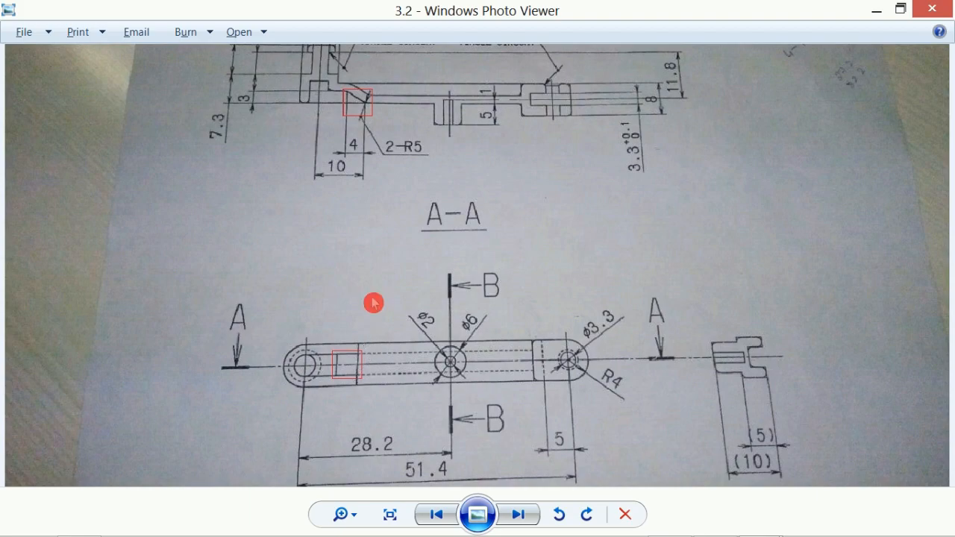
key("alt+Tab")
- Create a positioned sketch on the yz plane for the sloped end of the recess
middle_click_drag(390, 207, 429, 265)
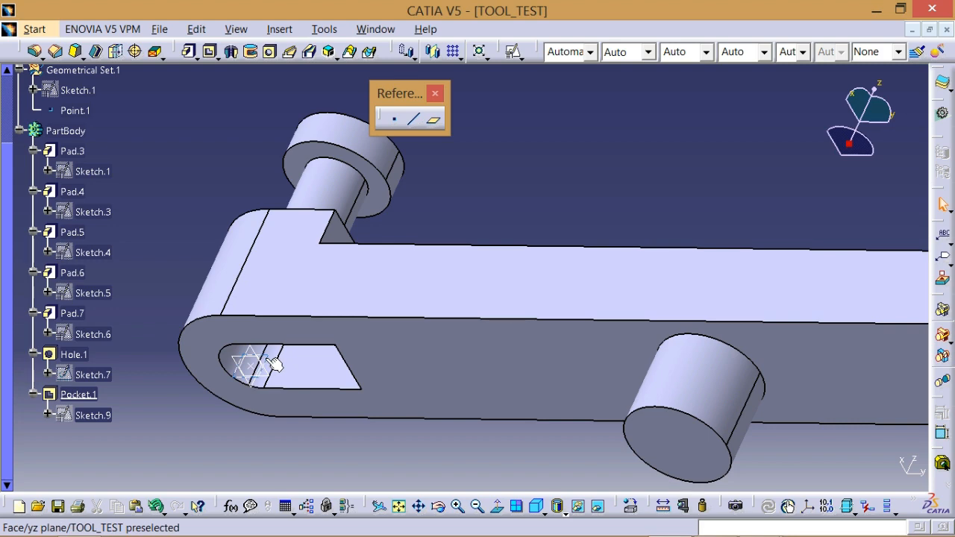
mouse_move(425, 236)
middle_mouse_down()
mouse_move(435, 209)
mouse_move(437, 275)
mouse_move(454, 298)
mouse_move(531, 243)
mouse_move(405, 271)
mouse_move(330, 312)
mouse_move(405, 335)
mouse_move(478, 299)
mouse_move(510, 300)
mouse_move(527, 260)
mouse_move(486, 211)
middle_mouse_up()
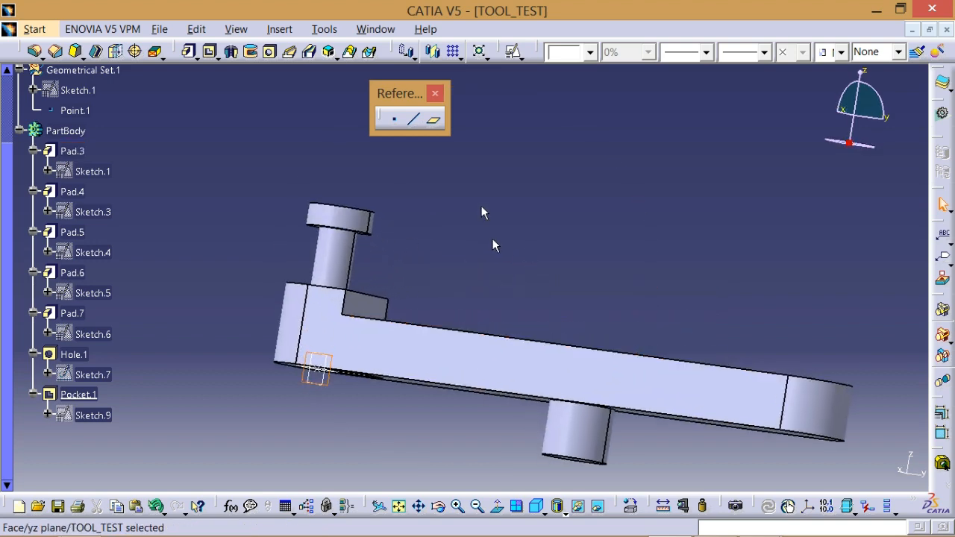
left_click(514, 52)
left_click(800, 411)
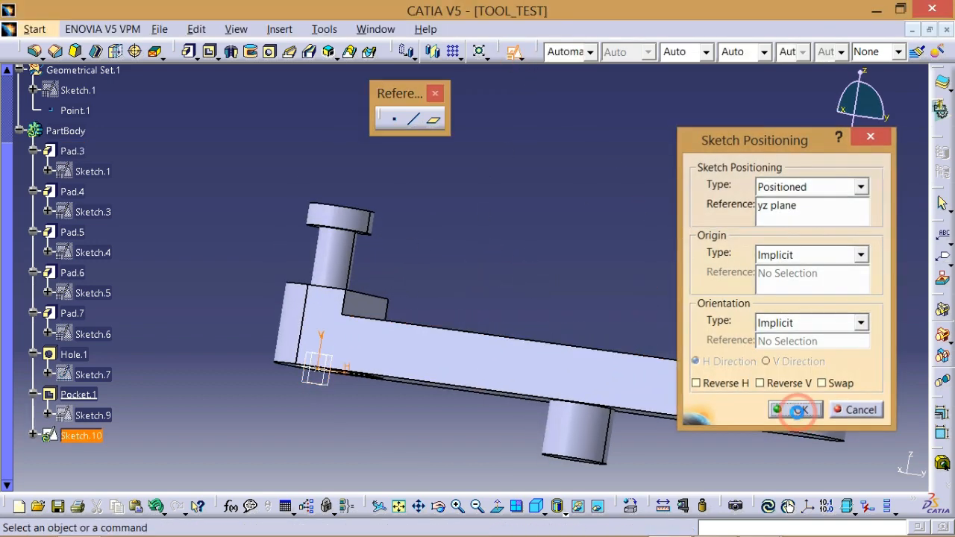
middle_click_drag(547, 286, 469, 369)
middle_click_drag(482, 284, 480, 264)
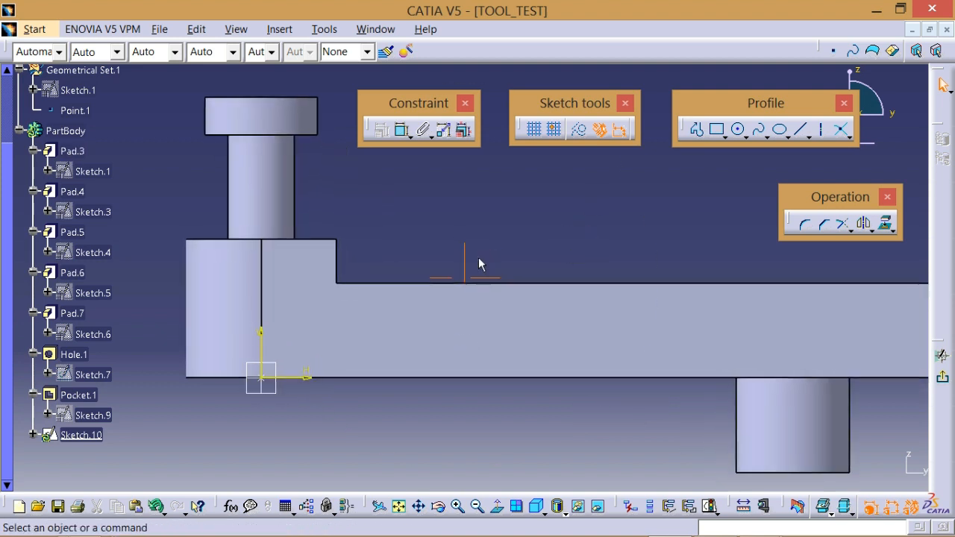
- Show the part's hidden edges as dashed lines and project the recess's far vertical edge into the sketch
mouse_move(560, 508)
left_mouse_down()
mouse_move(575, 520)
mouse_move(595, 492)
mouse_move(582, 476)
left_mouse_up()
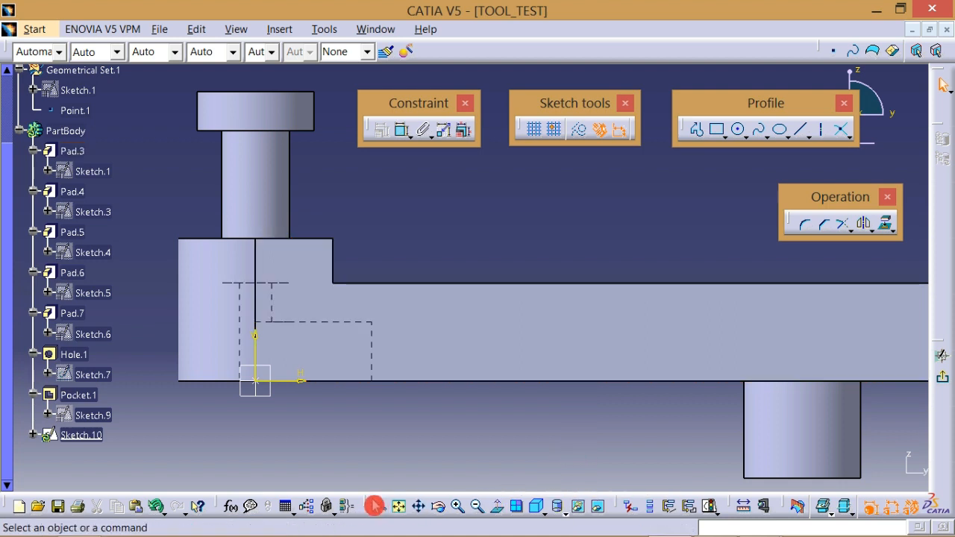
mouse_move(373, 505)
left_mouse_down()
mouse_move(369, 465)
mouse_move(375, 503)
left_mouse_up()
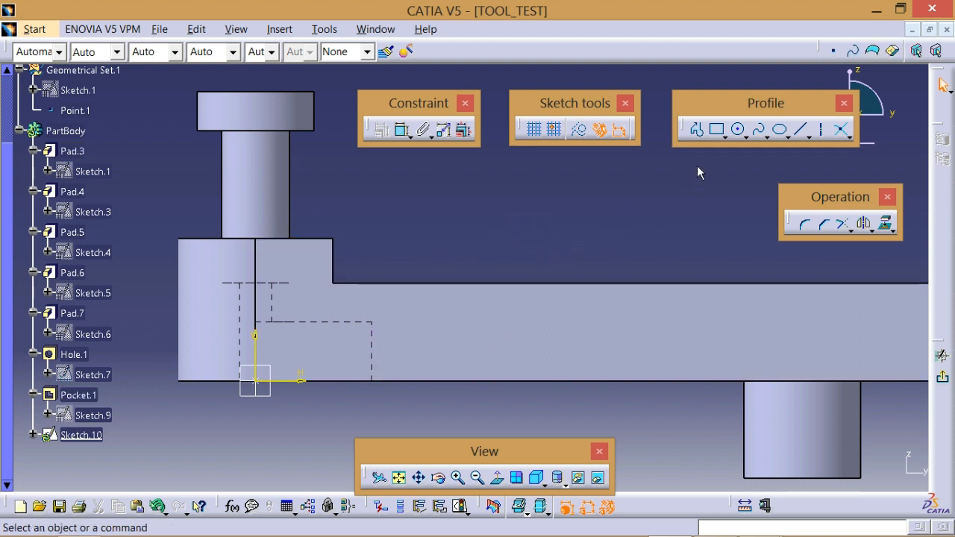
left_click(885, 223)
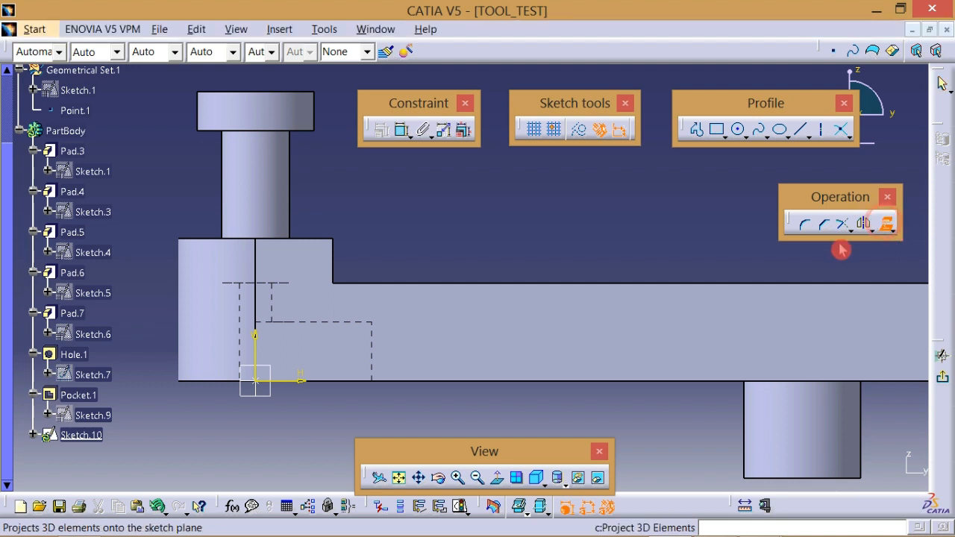
left_click(373, 345)
left_click(491, 233)
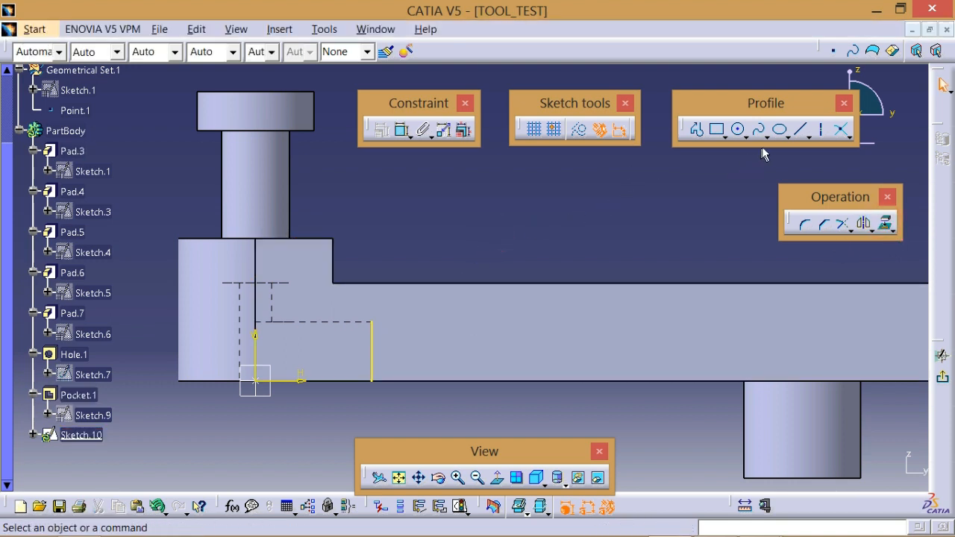
- Close a triangle with a sloped line from the projected edge's upper end and a base about 3.4 mm long along the arm's underside
left_click(809, 138)
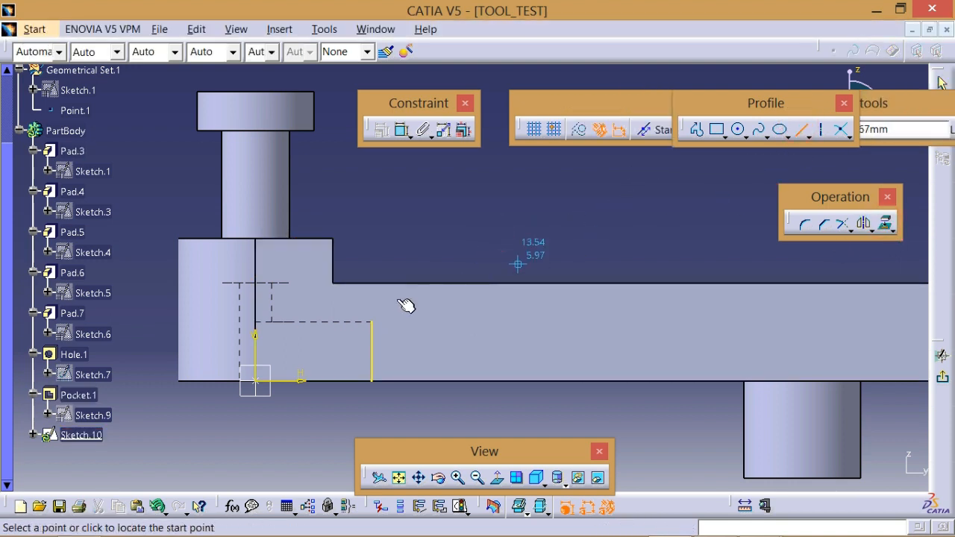
left_click(372, 325)
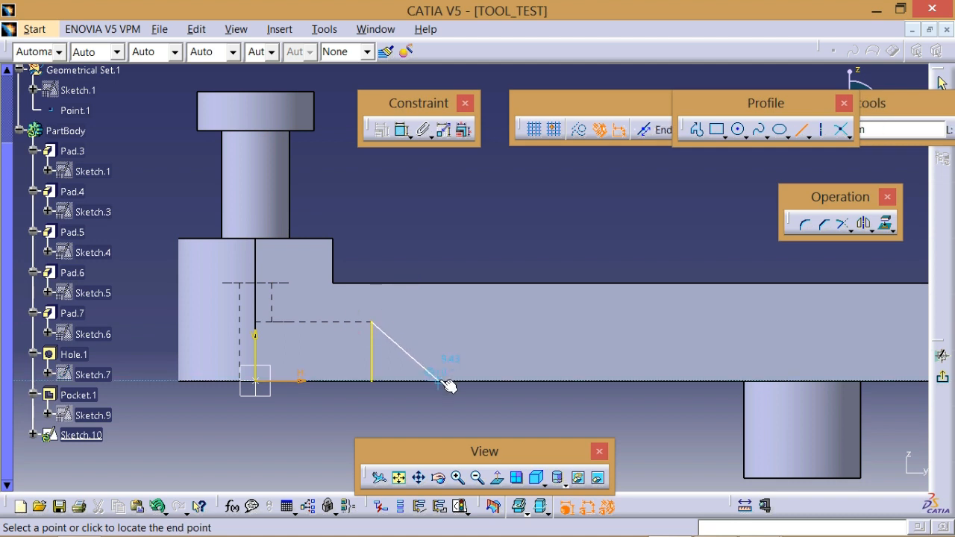
left_click(441, 380)
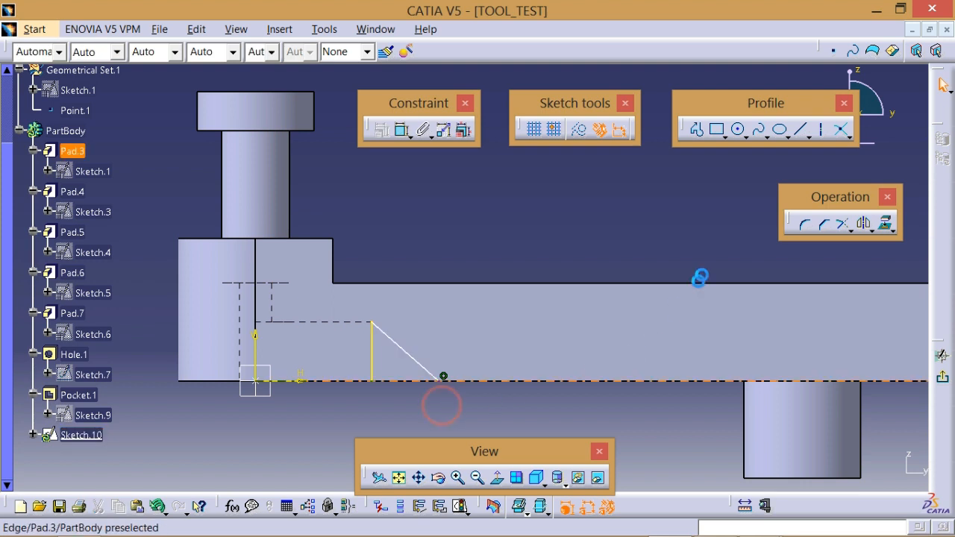
left_click(798, 128)
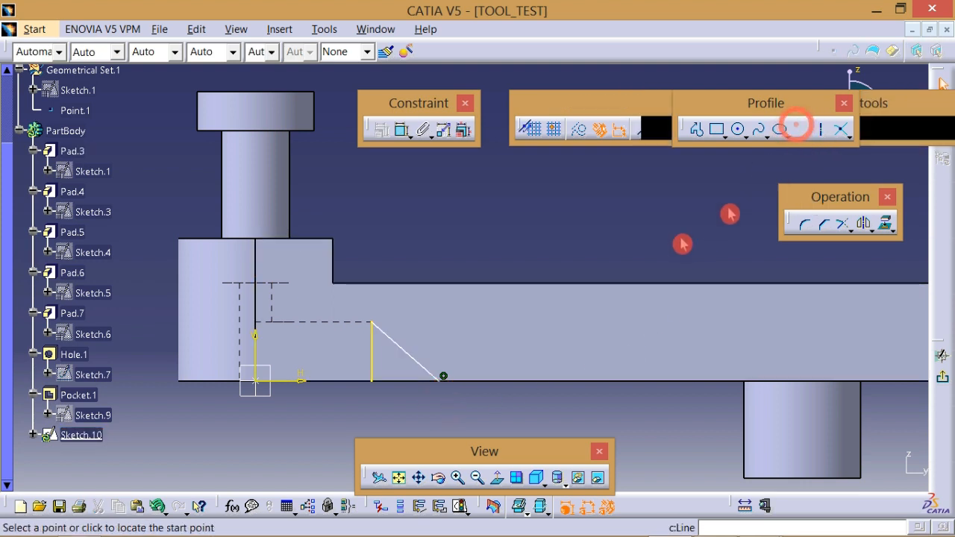
left_click(372, 384)
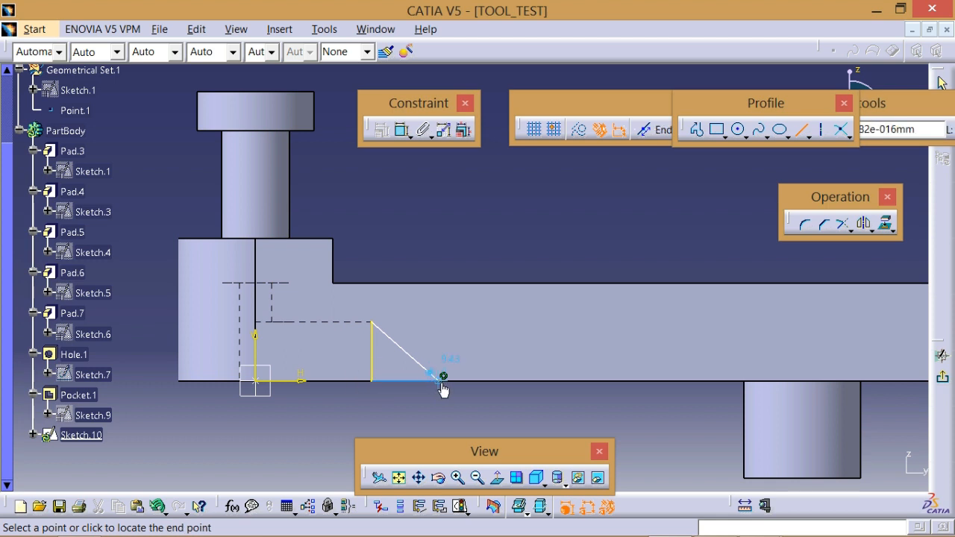
left_click(445, 379)
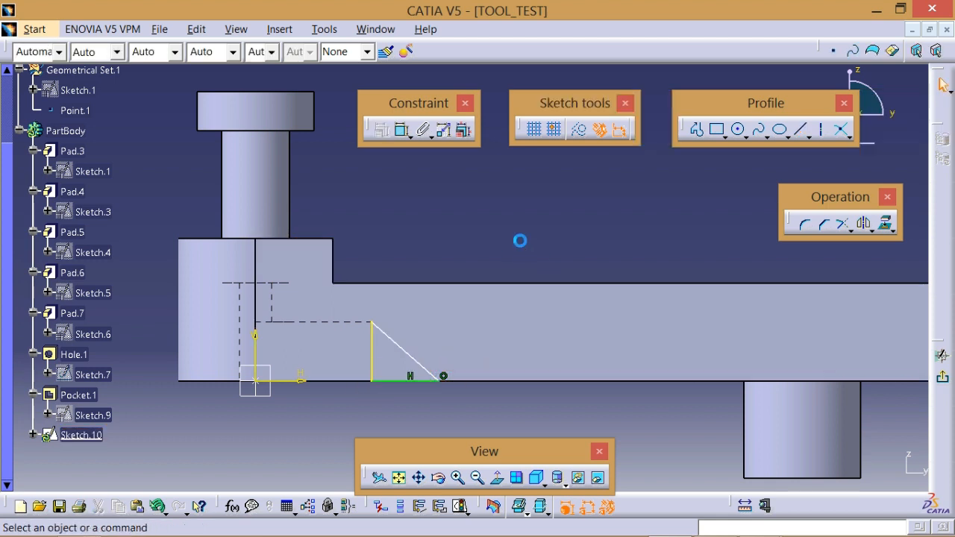
- Check the slope's length in section A-A of reference image 3.2, return to CATIA and dimension the triangle's base to 4 mm
middle_click_drag(517, 208, 514, 204)
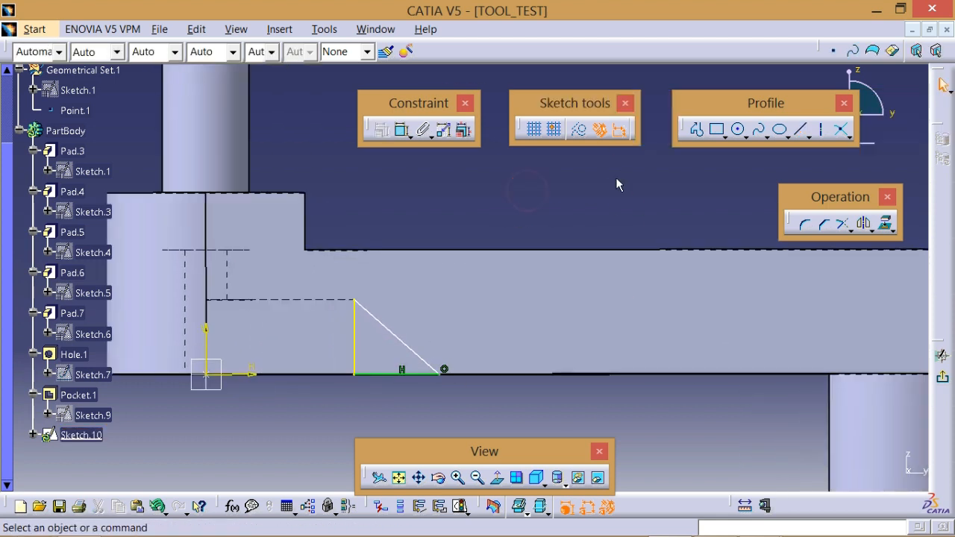
key("alt+Tab")
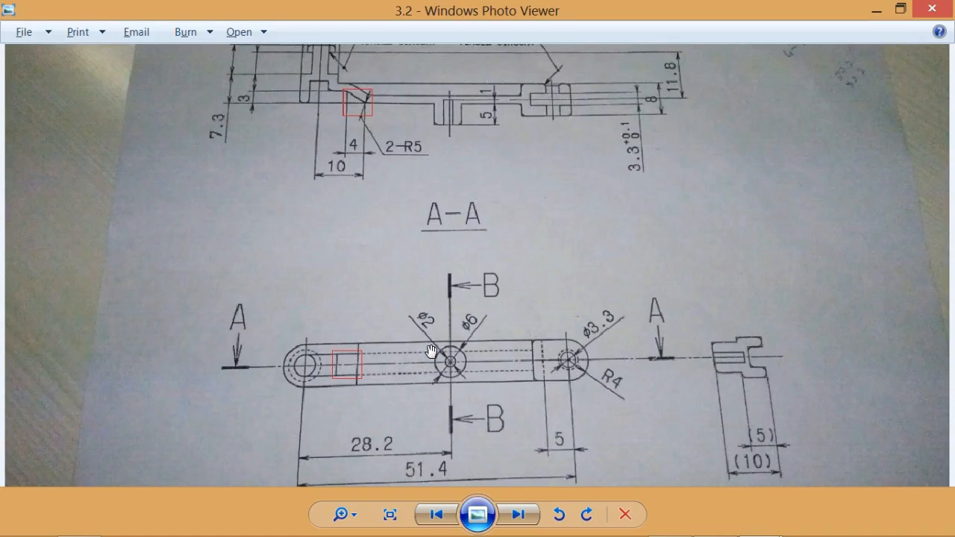
scroll(371, 112, "up", 3)
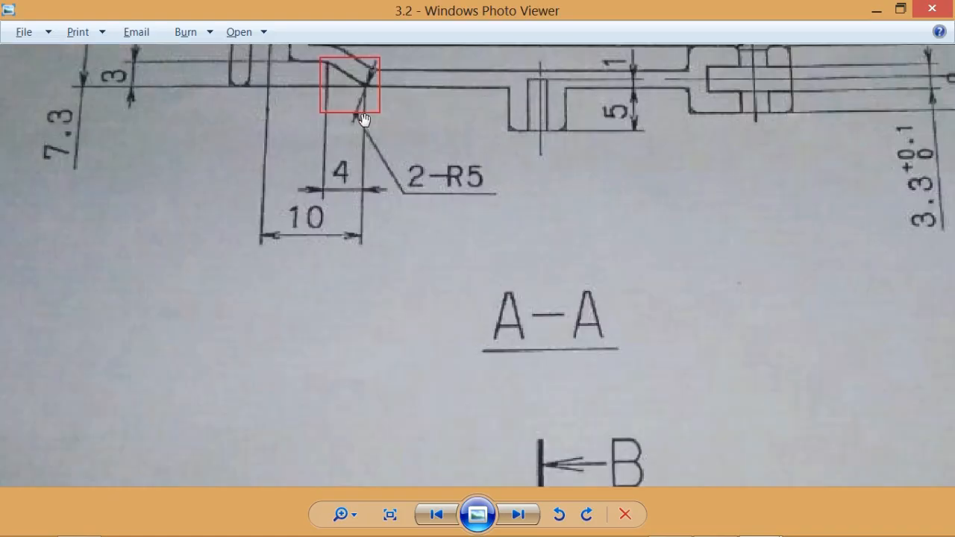
left_click_drag(392, 147, 439, 282)
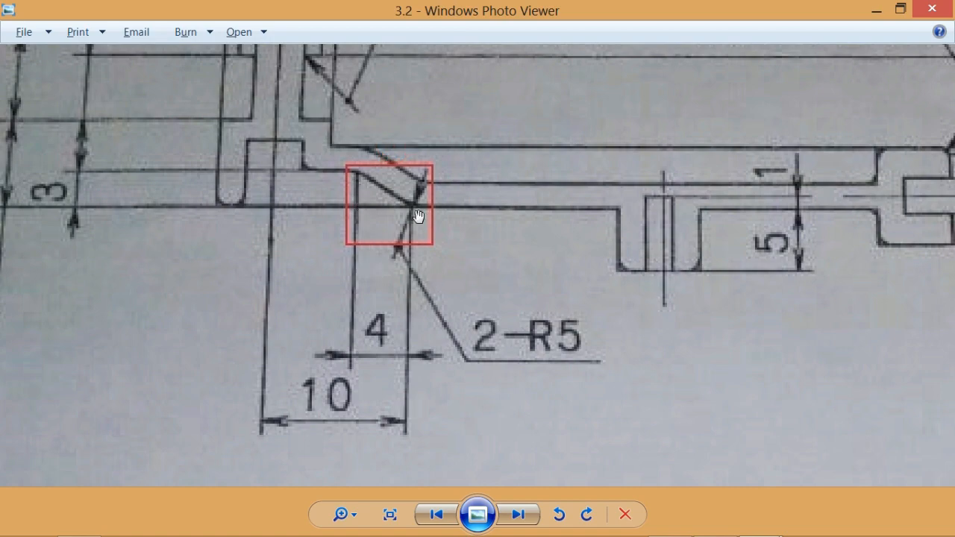
key("alt+Tab")
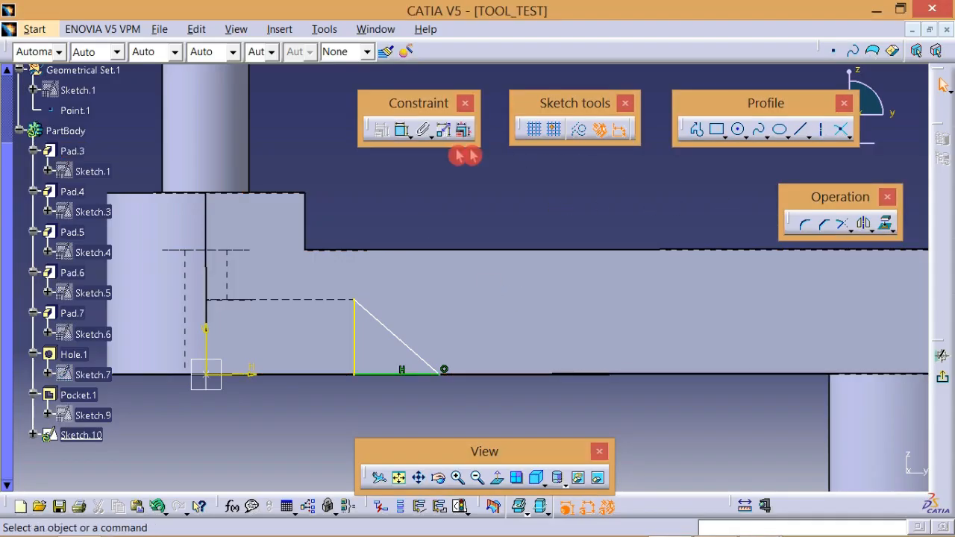
left_click(403, 130)
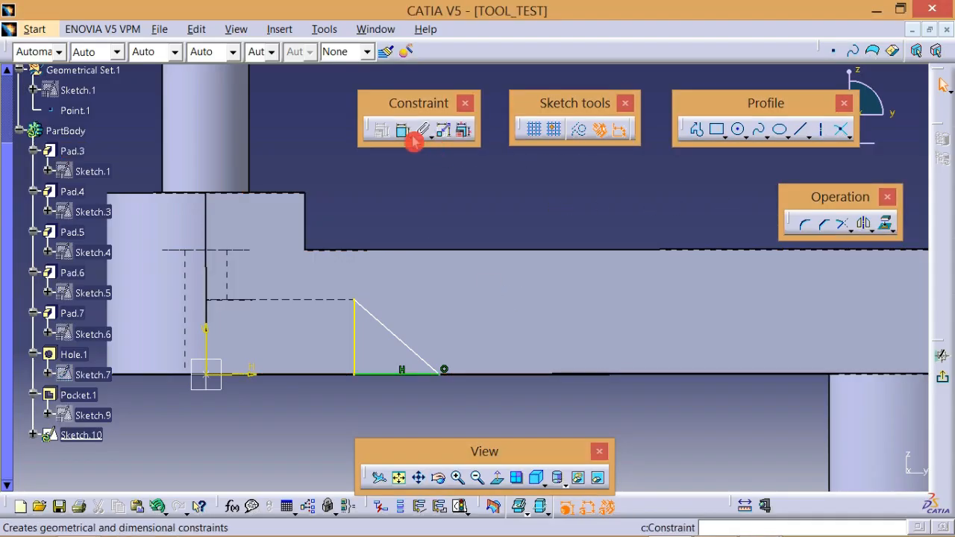
left_click(398, 376)
left_click(398, 396)
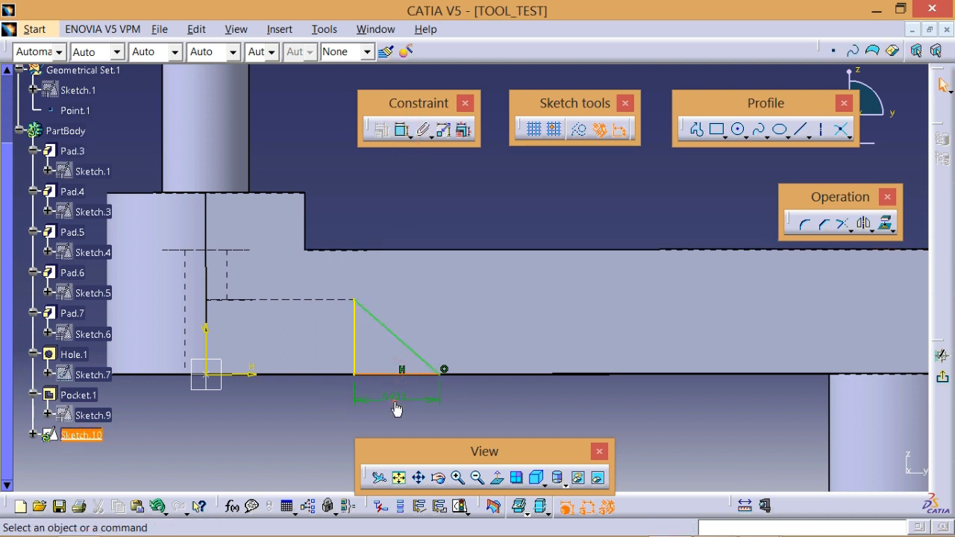
double_click(398, 396)
type("4")
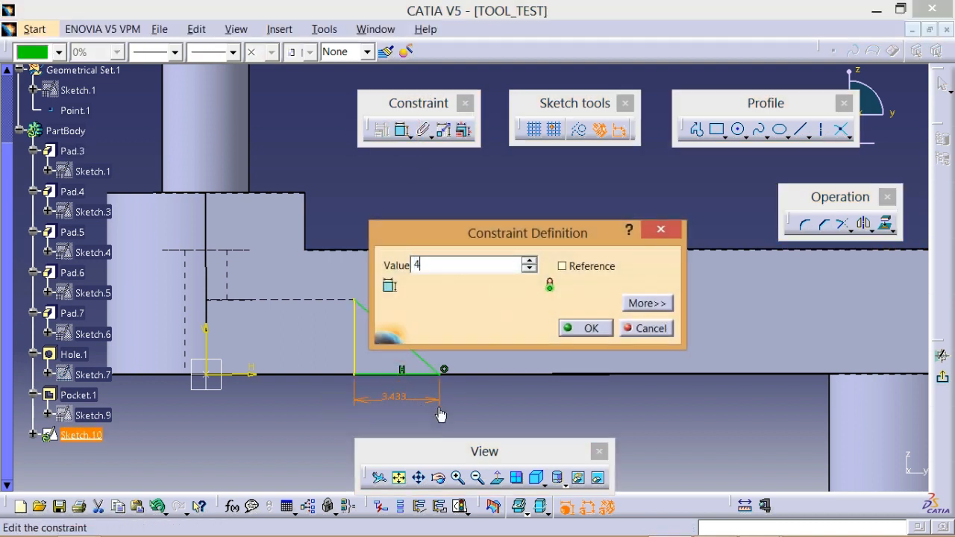
left_click(594, 330)
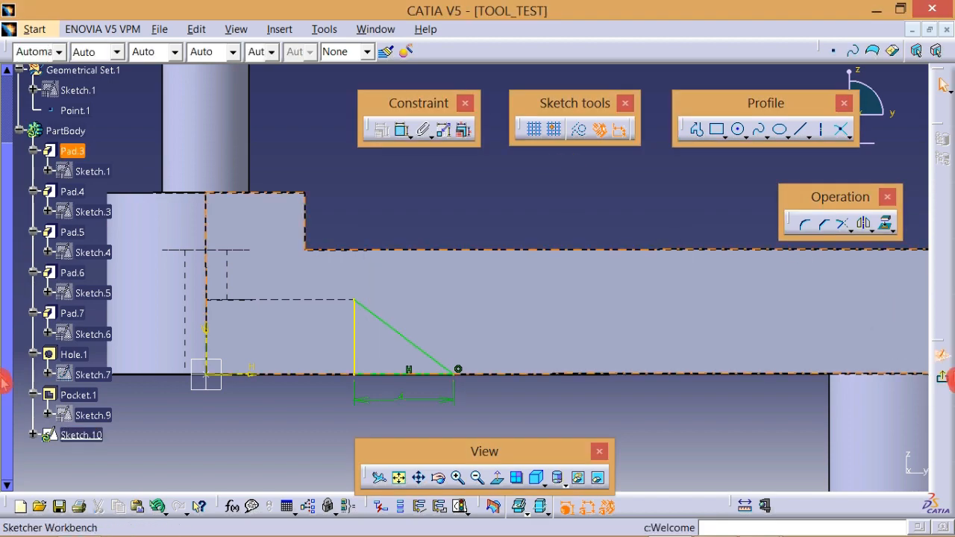
- Leave the sketch and start a Pocket using the triangular slope profile
left_click(943, 84)
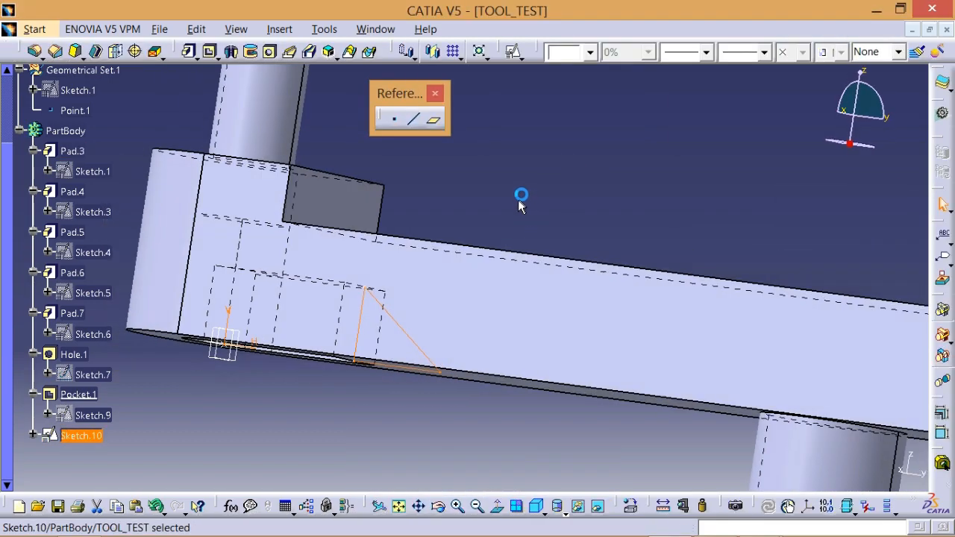
mouse_move(521, 208)
middle_mouse_down()
mouse_move(478, 241)
mouse_move(453, 324)
mouse_move(523, 246)
mouse_move(499, 241)
mouse_move(422, 313)
mouse_move(518, 274)
mouse_move(554, 207)
middle_mouse_up()
left_click(568, 200)
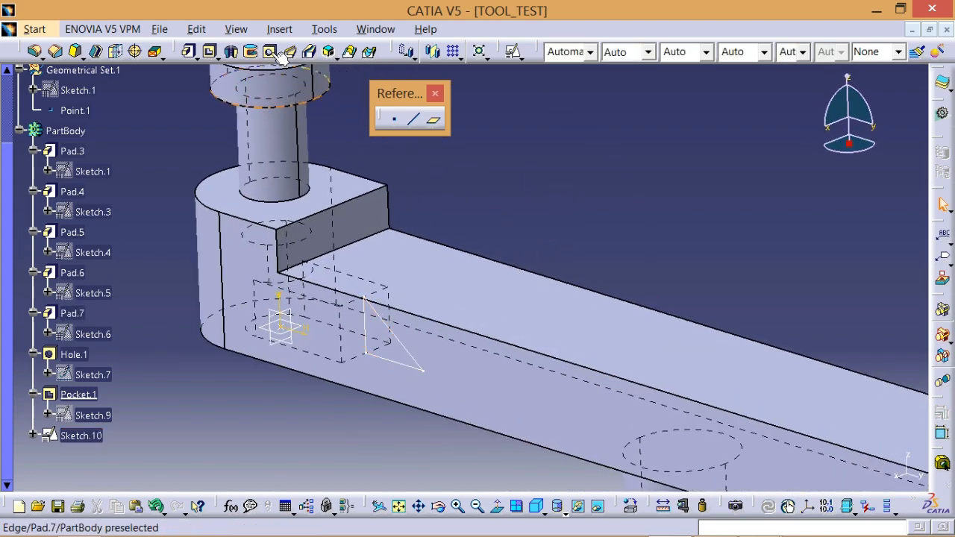
left_click(210, 51)
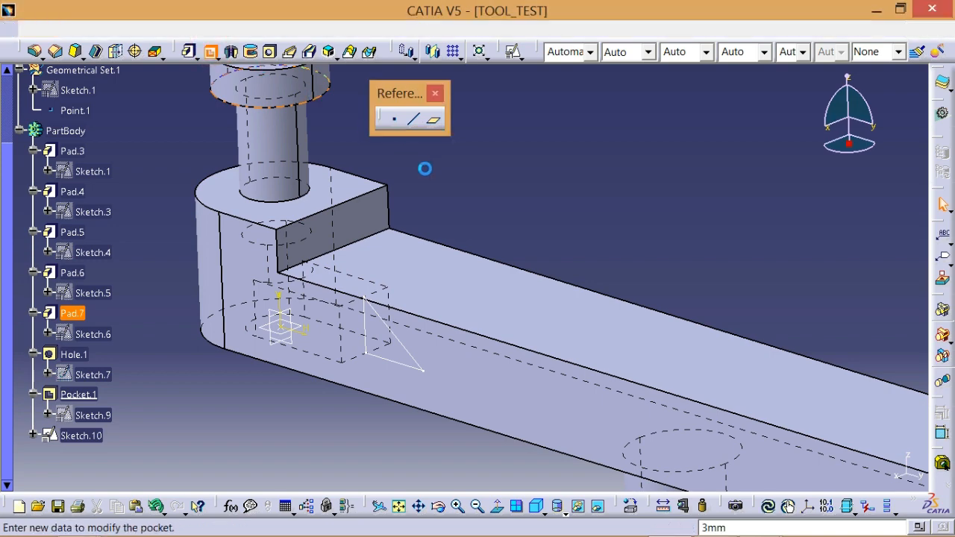
middle_click_drag(560, 207, 435, 320)
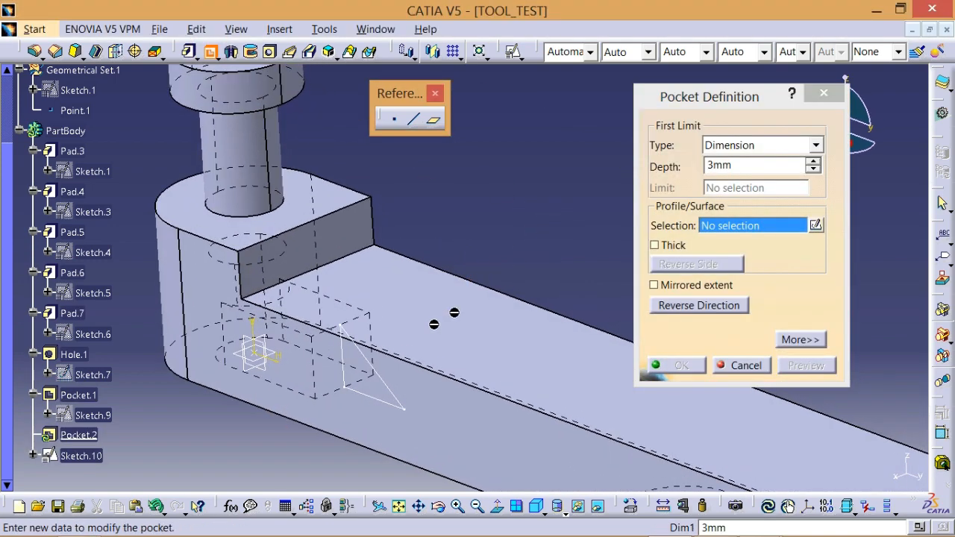
left_click(391, 383)
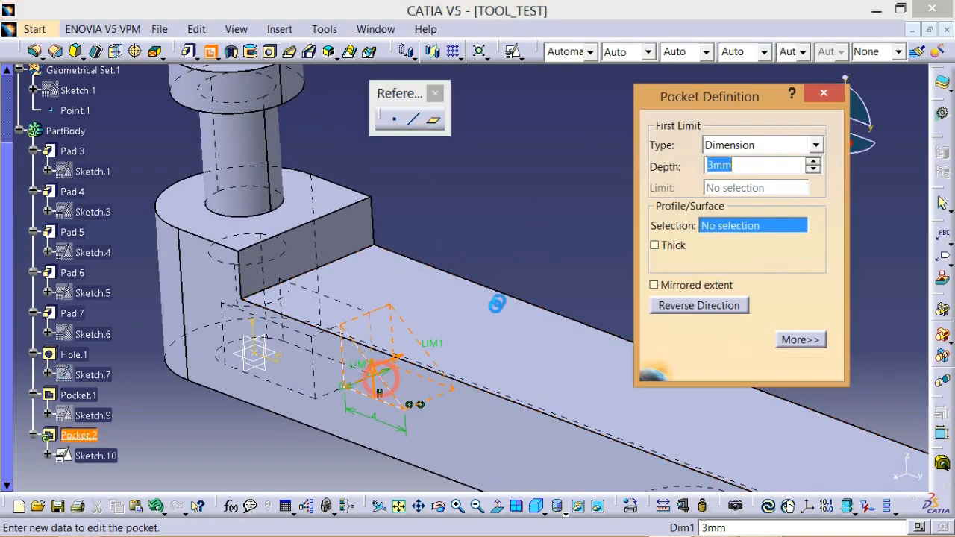
mouse_move(556, 257)
middle_mouse_down()
mouse_move(512, 284)
mouse_move(546, 267)
middle_mouse_up()
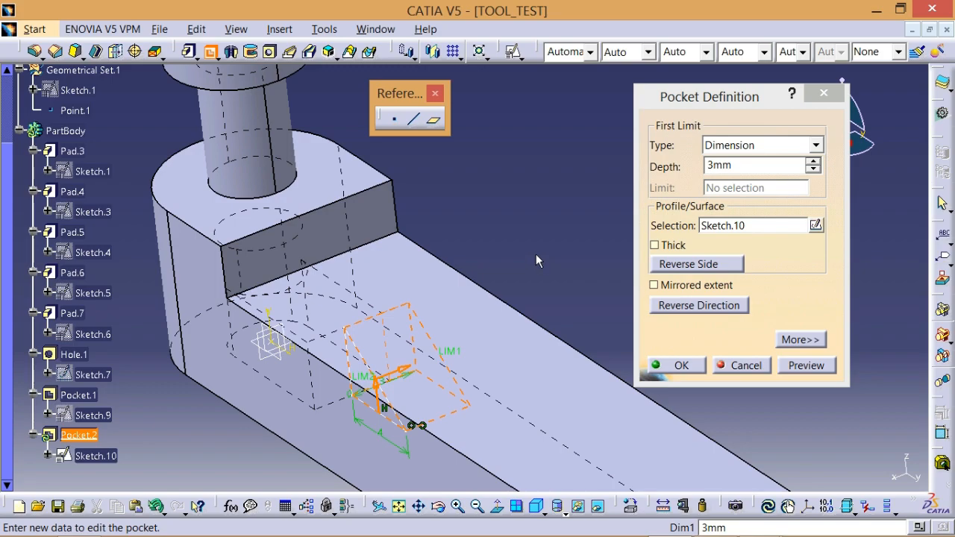
middle_click_drag(536, 254, 435, 207)
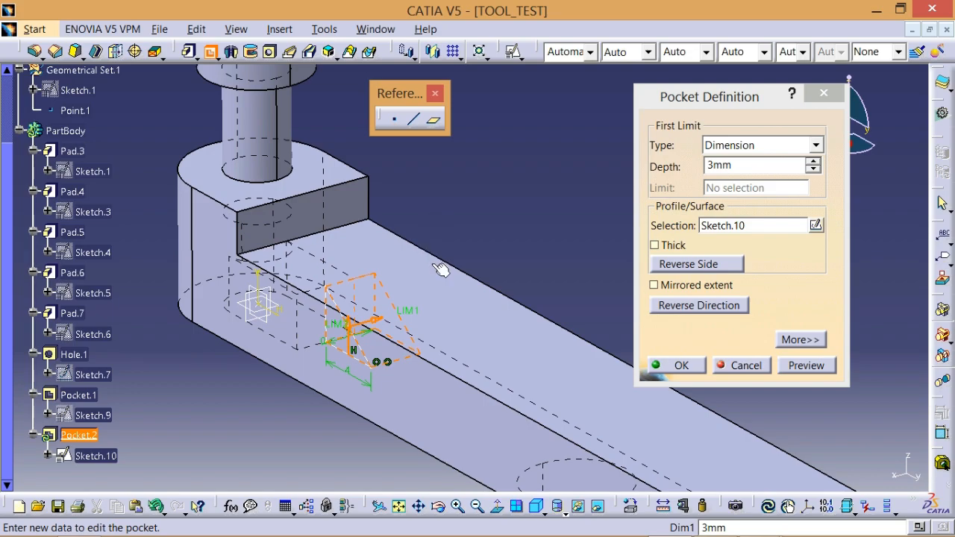
- Examine the sloped recess end in section A-A and the plan view of reference image 3.2, then return to CATIA
key("alt+Tab")
scroll(236, 267, "down", 3)
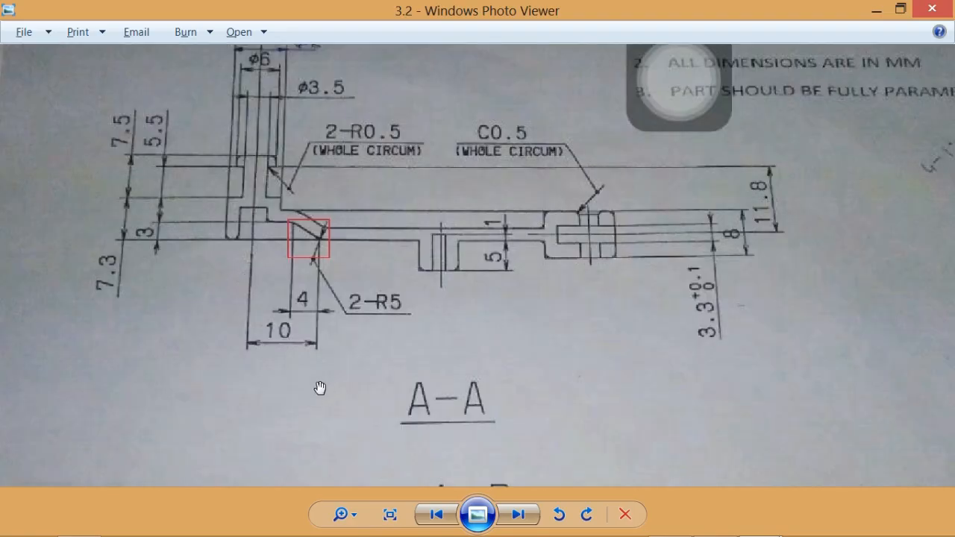
left_click_drag(320, 386, 361, 128)
left_click_drag(326, 311, 392, 531)
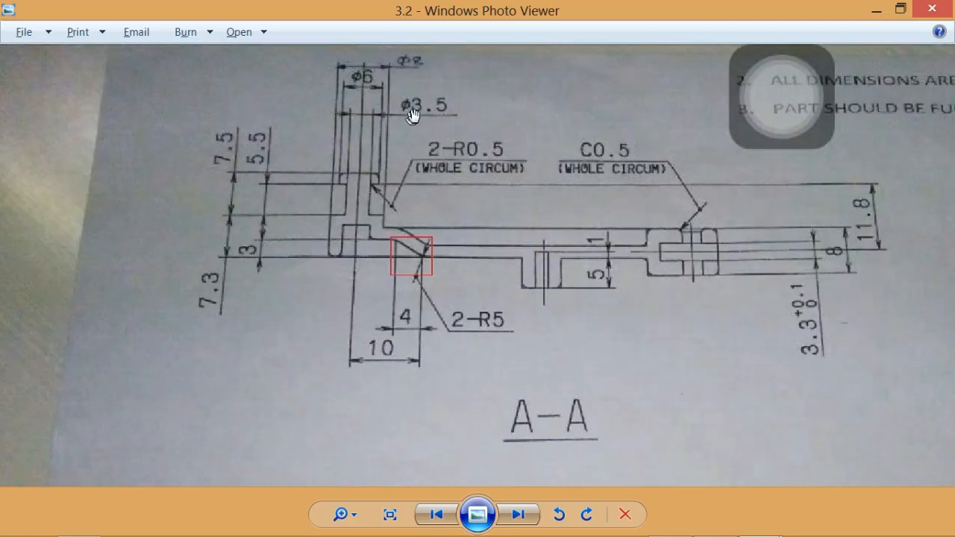
left_click_drag(427, 411, 408, 147)
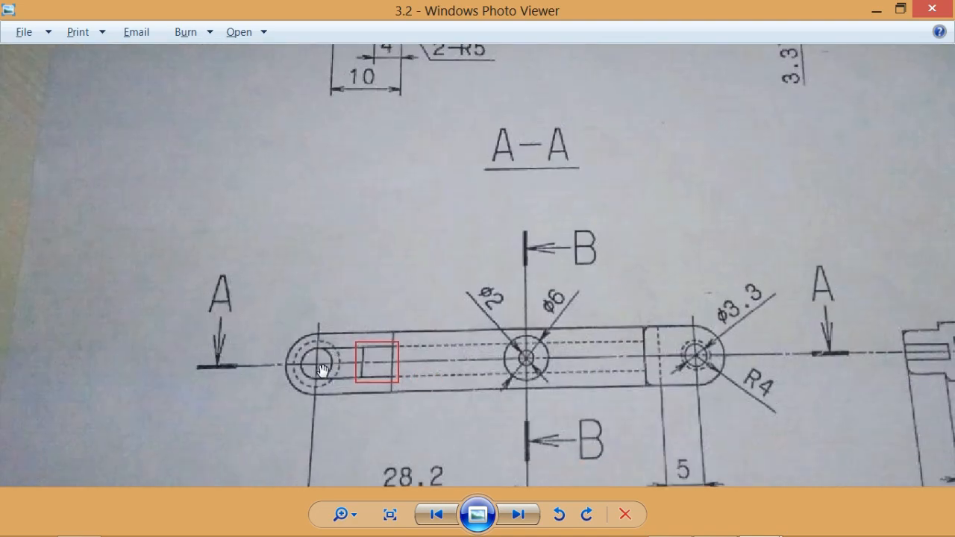
scroll(322, 369, "up", 4)
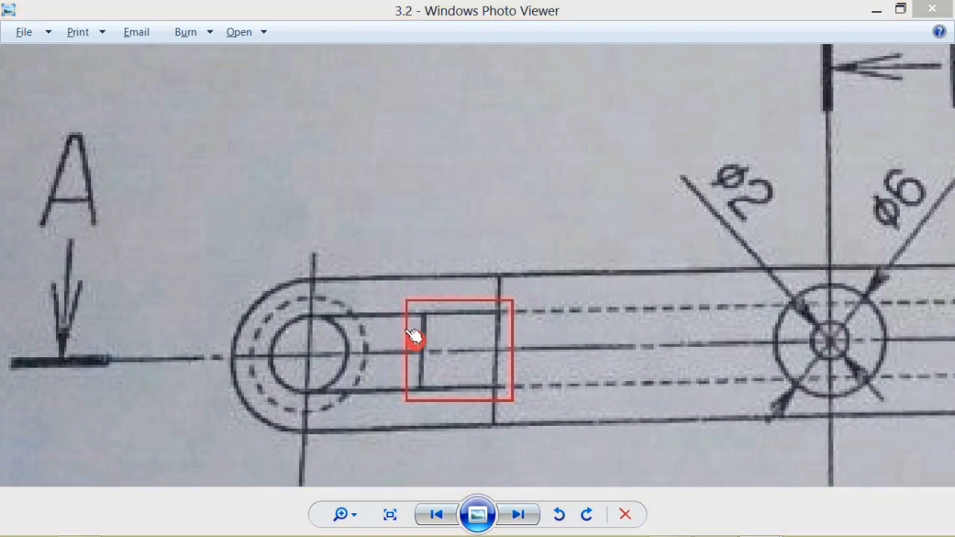
key("alt+Tab")
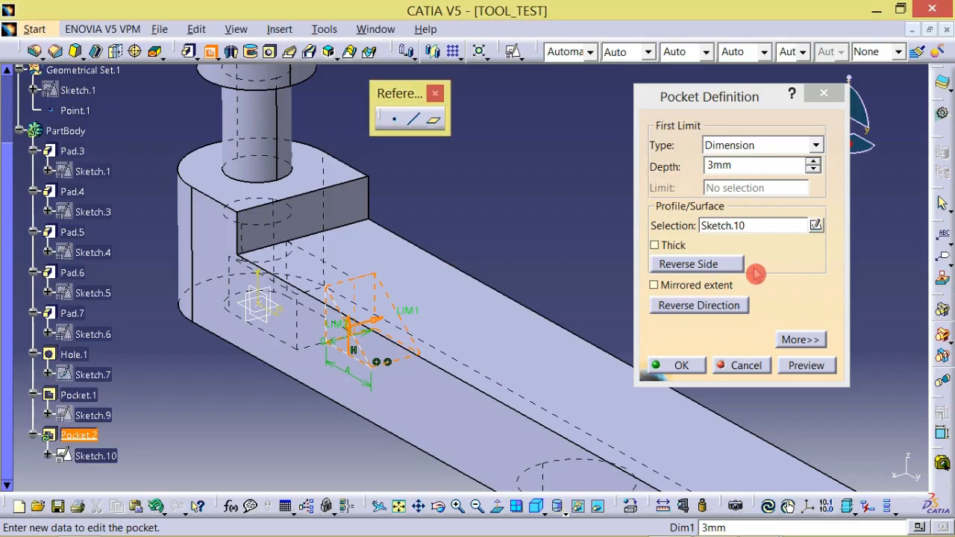
- Cut the triangular slope profile as a pocket with mirrored extent and a depth of 1.75 mm
left_click(685, 285)
double_click(750, 166)
type("1")
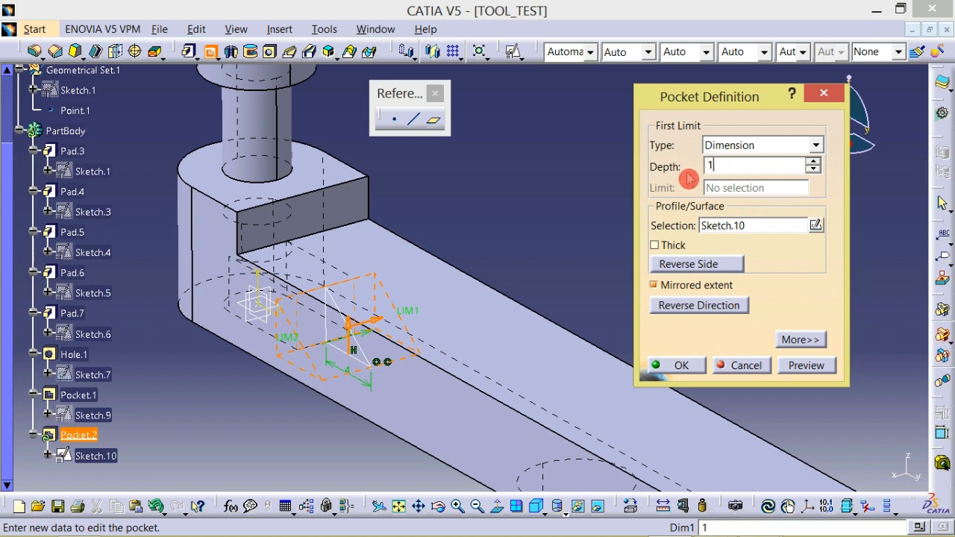
type(".75")
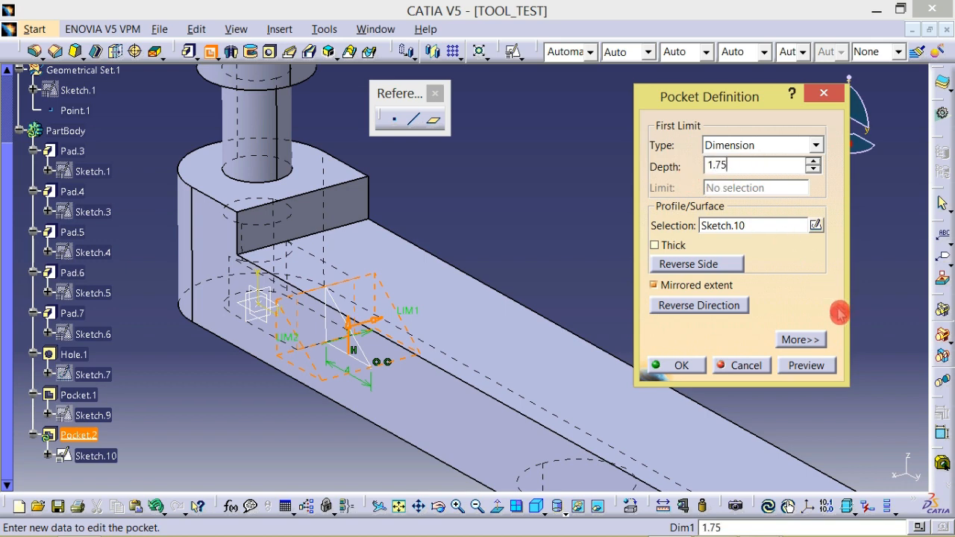
left_click(807, 366)
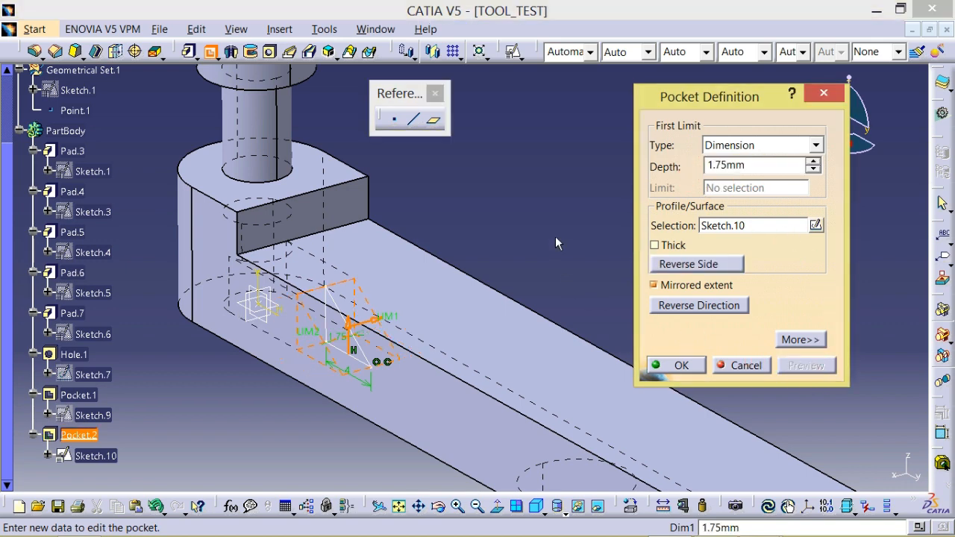
mouse_move(555, 237)
middle_mouse_down()
mouse_move(544, 185)
mouse_move(523, 224)
mouse_move(478, 261)
middle_mouse_up()
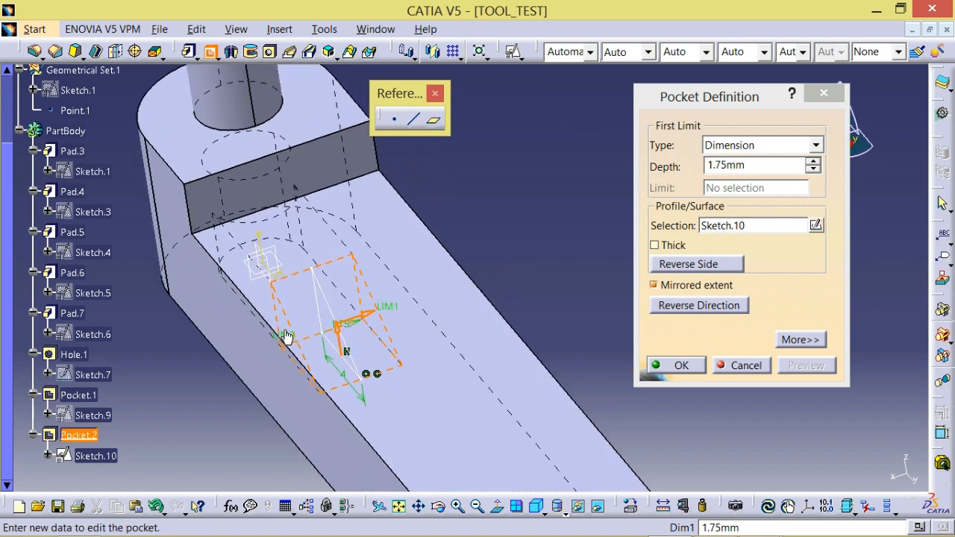
left_click(687, 366)
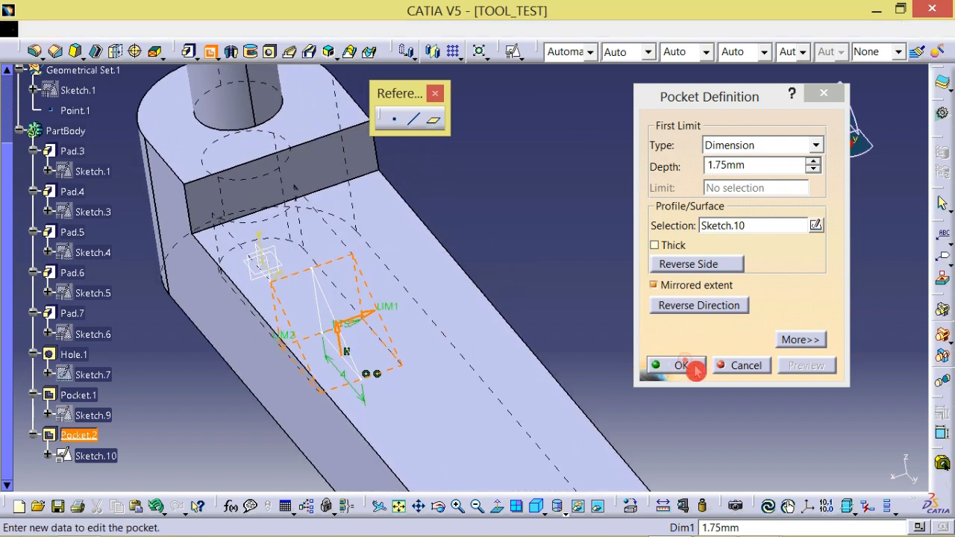
mouse_move(572, 260)
middle_mouse_down()
mouse_move(605, 346)
mouse_move(720, 215)
mouse_move(559, 380)
mouse_move(427, 363)
mouse_move(458, 234)
mouse_move(425, 388)
mouse_move(572, 279)
mouse_move(493, 261)
mouse_move(503, 271)
middle_mouse_up()
- Switch to Windows Photo Viewer, advance to reference image 5 and examine the highlighted lower part of the slotted arm end in section A-A
key("alt+Tab")
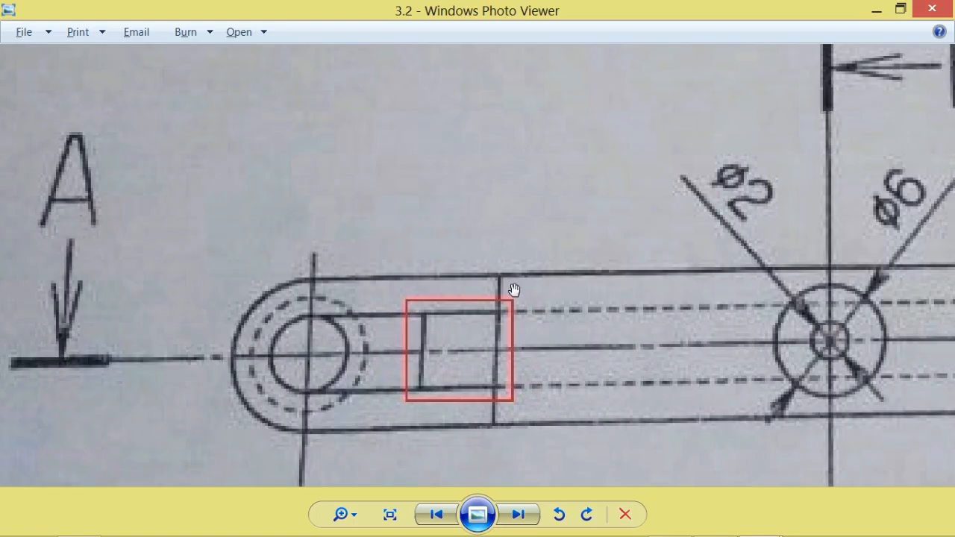
scroll(514, 288, "down", 5)
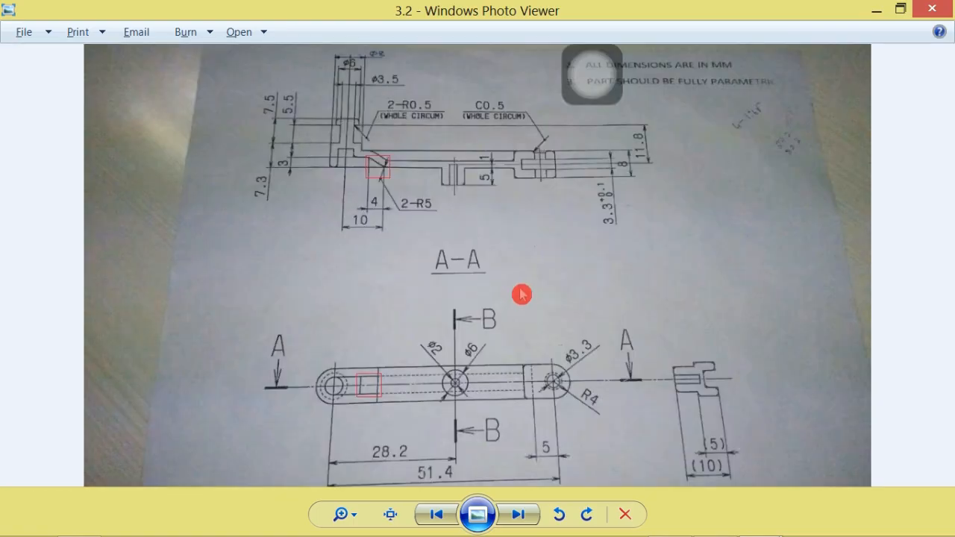
key("Right")
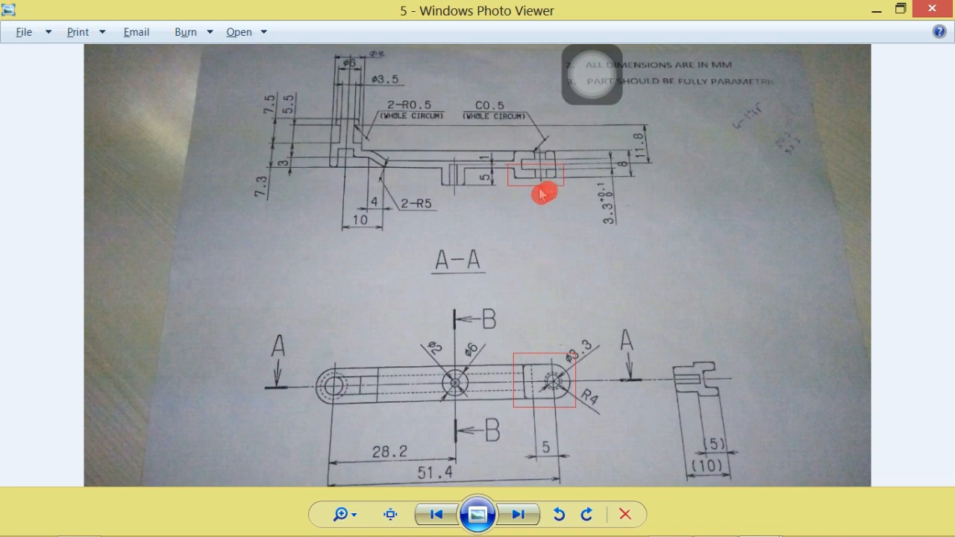
scroll(541, 187, "up", 5)
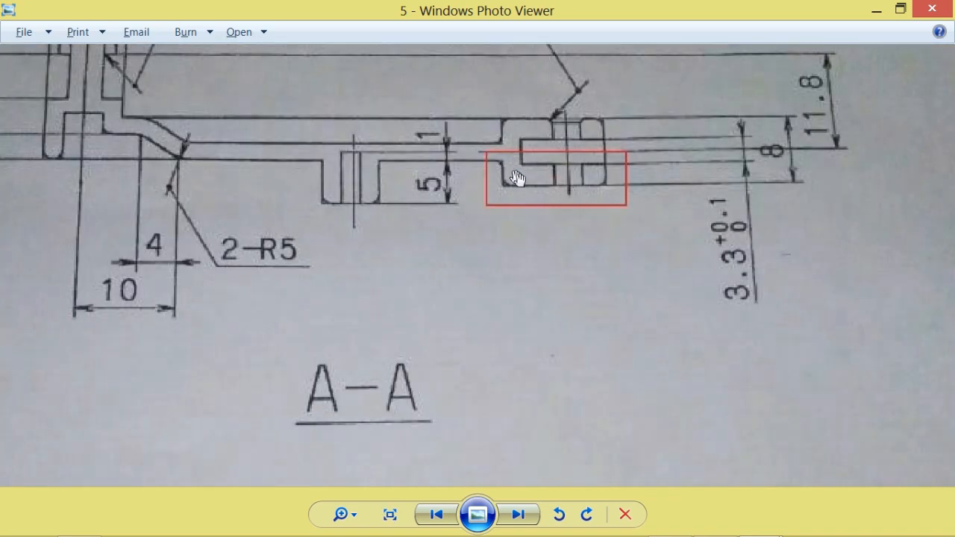
- Check the boxed end in section A-A of the drawing and project the arm's rounded end edge into the open CATIA sketch
scroll(500, 212, "down", 2)
mouse_move(582, 297)
left_mouse_down()
mouse_move(503, 258)
mouse_move(461, 253)
left_mouse_up()
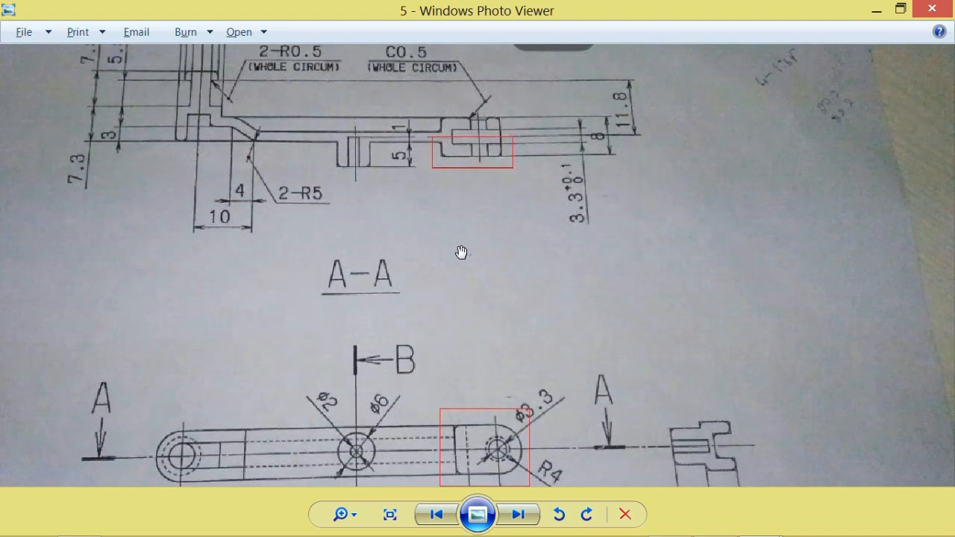
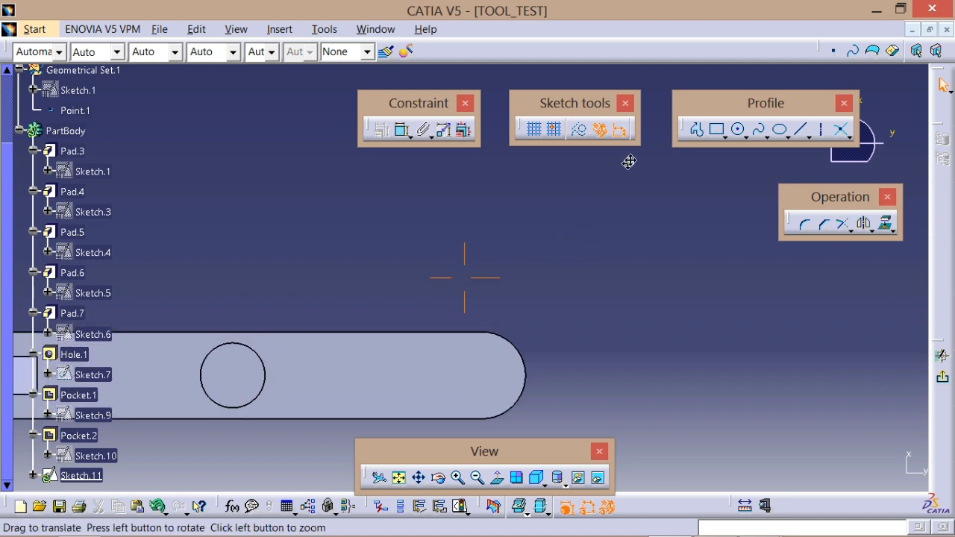
left_click(654, 276)
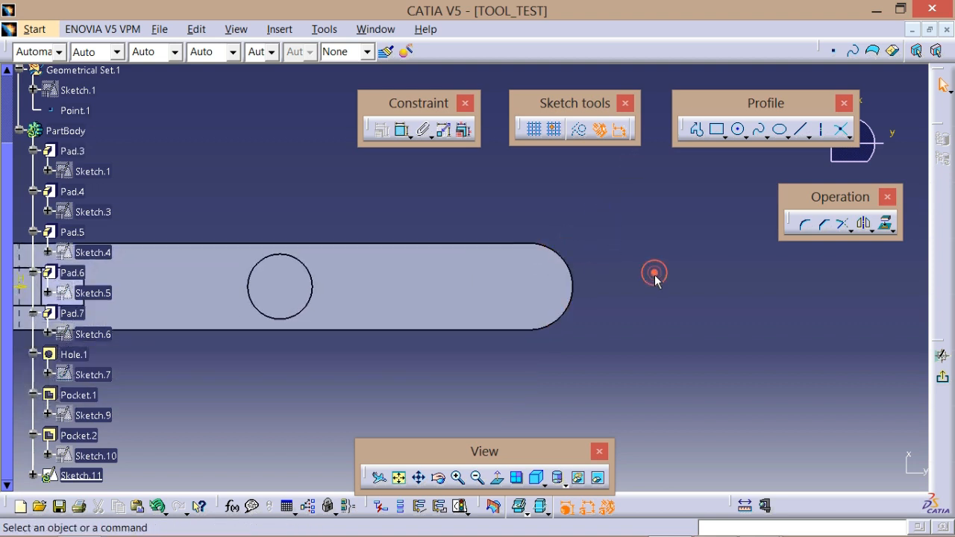
left_click(885, 223)
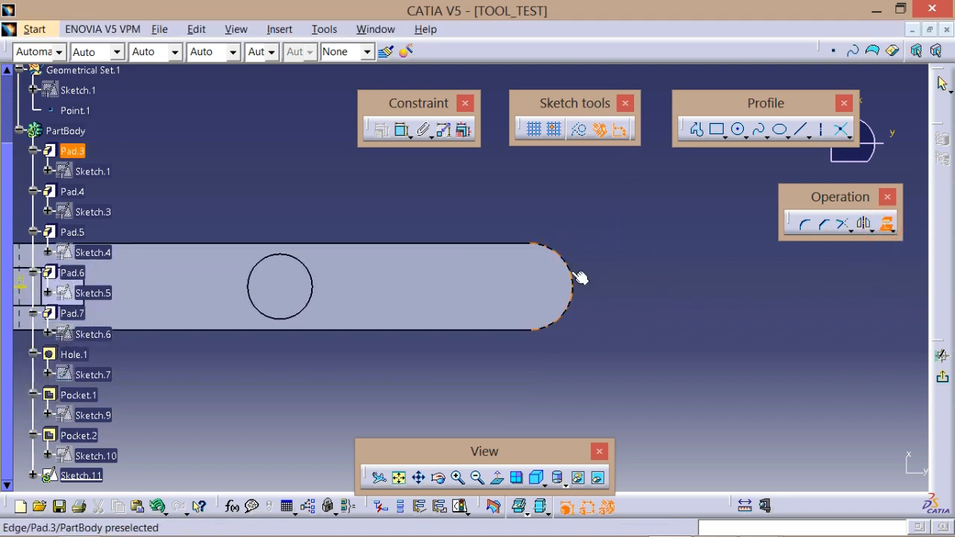
left_click(580, 274)
- Sketch a three-line profile closing the projected arc: back along the arm's upper edge, vertically across the arm, and back to the arc's lower end
middle_click_drag(623, 268, 655, 236)
left_click(720, 131)
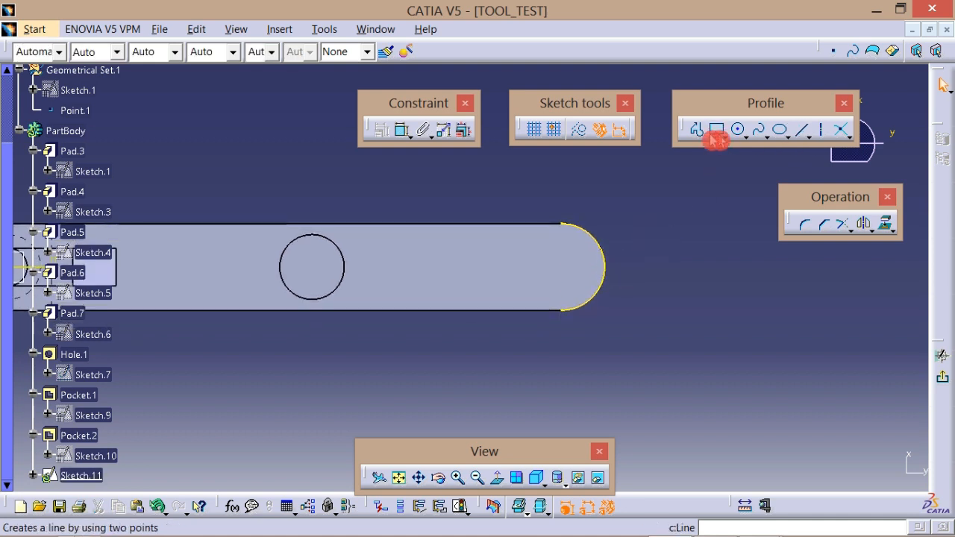
left_click(696, 130)
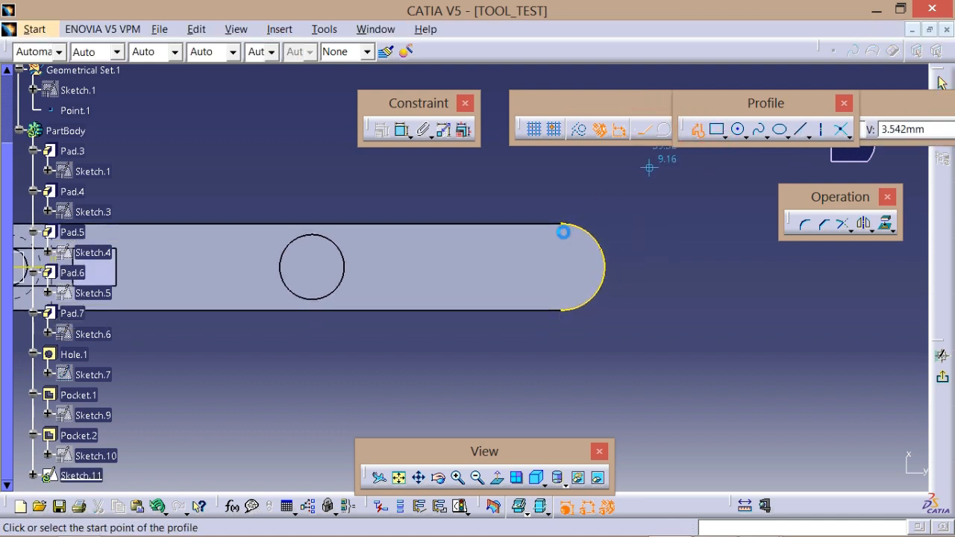
left_click(562, 224)
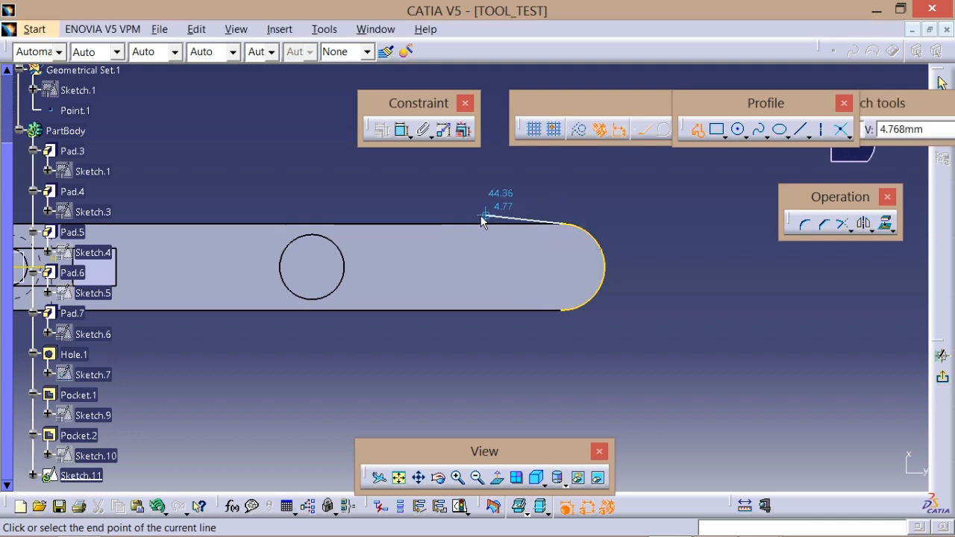
left_click(486, 233)
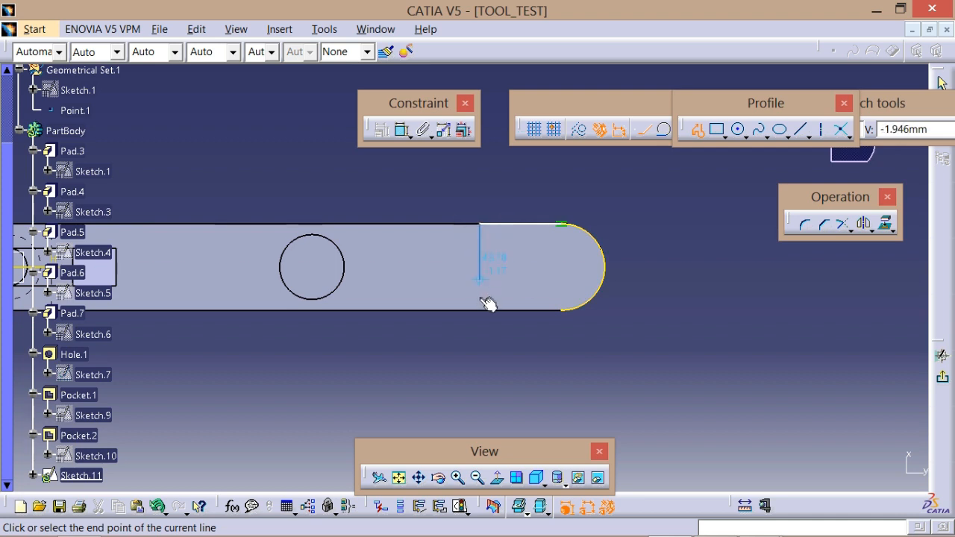
left_click(482, 314)
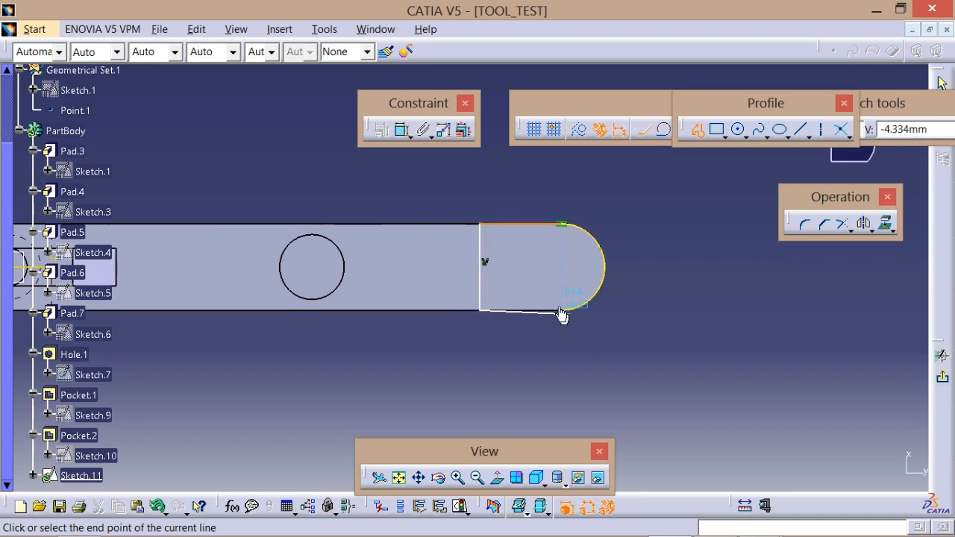
left_click(566, 309)
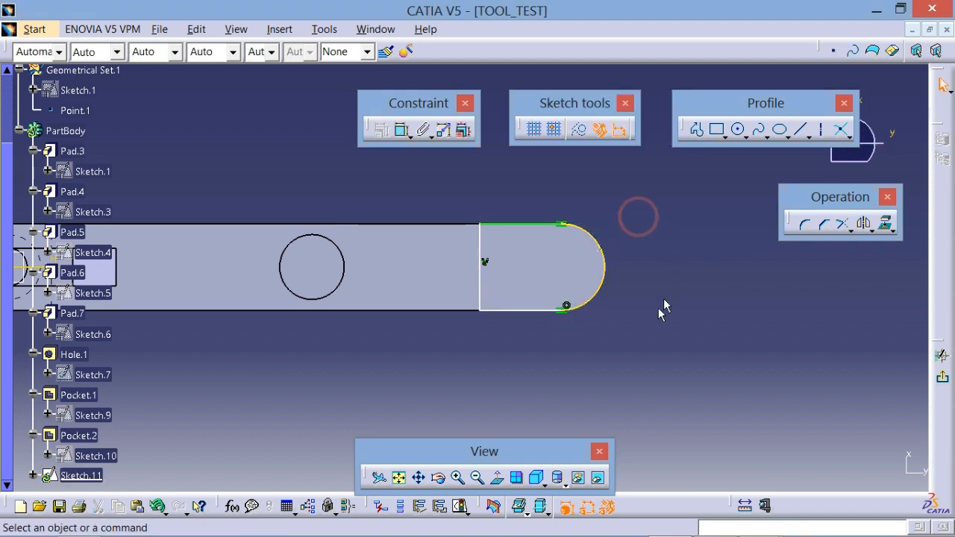
left_click(580, 352)
- Move the profile's lower line to test its freedom and constrain it coincident with the arm's lower edge
left_click_drag(528, 317, 522, 336)
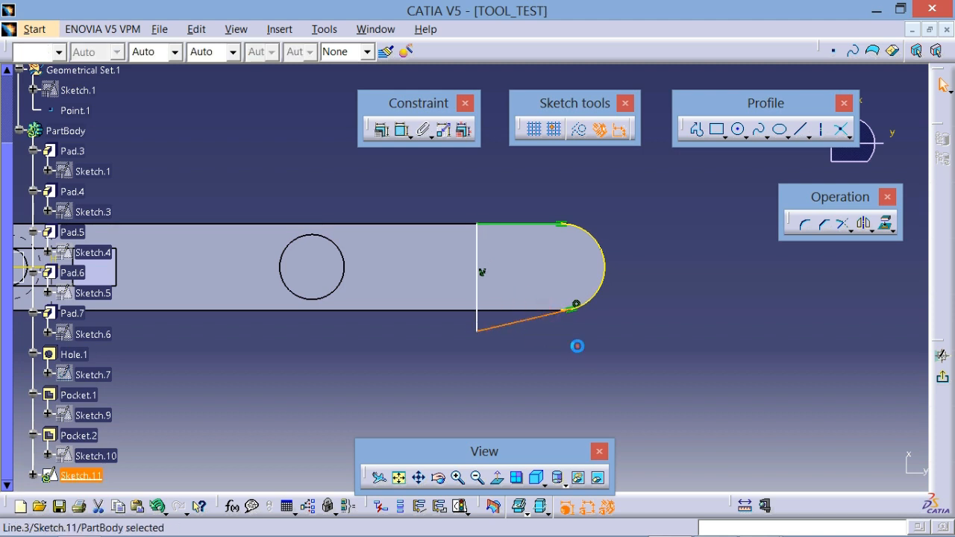
left_click(654, 326)
left_click(396, 128)
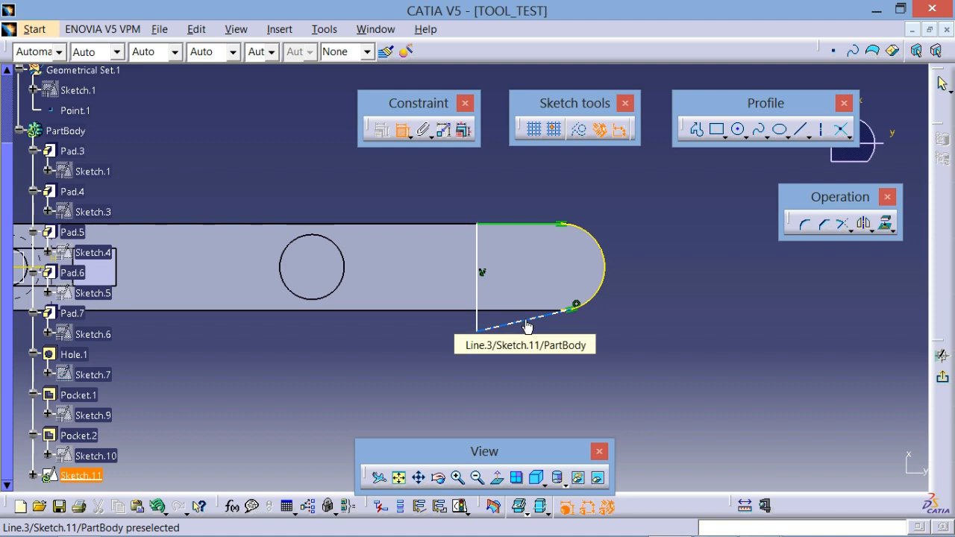
left_click(526, 320)
left_click(512, 306)
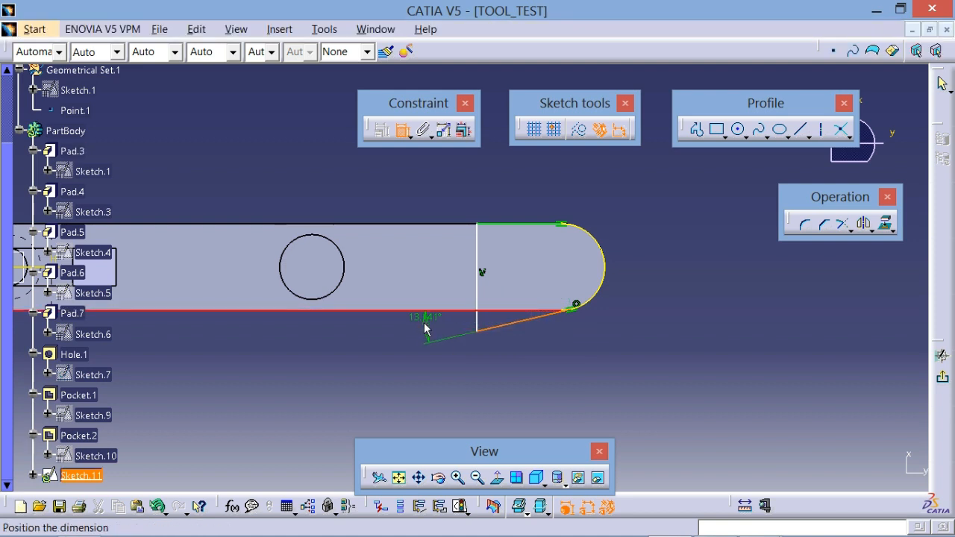
right_click(425, 321)
left_click(466, 418)
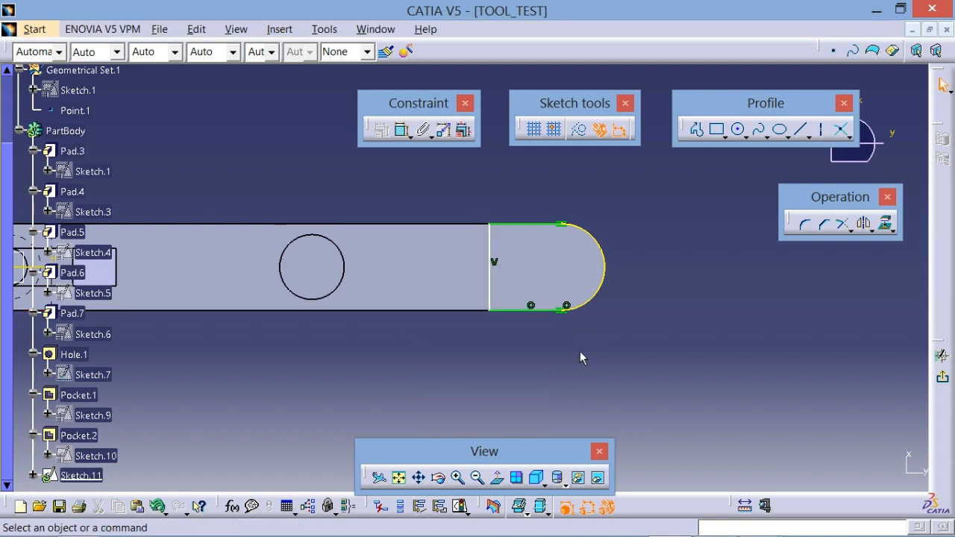
left_click(577, 349)
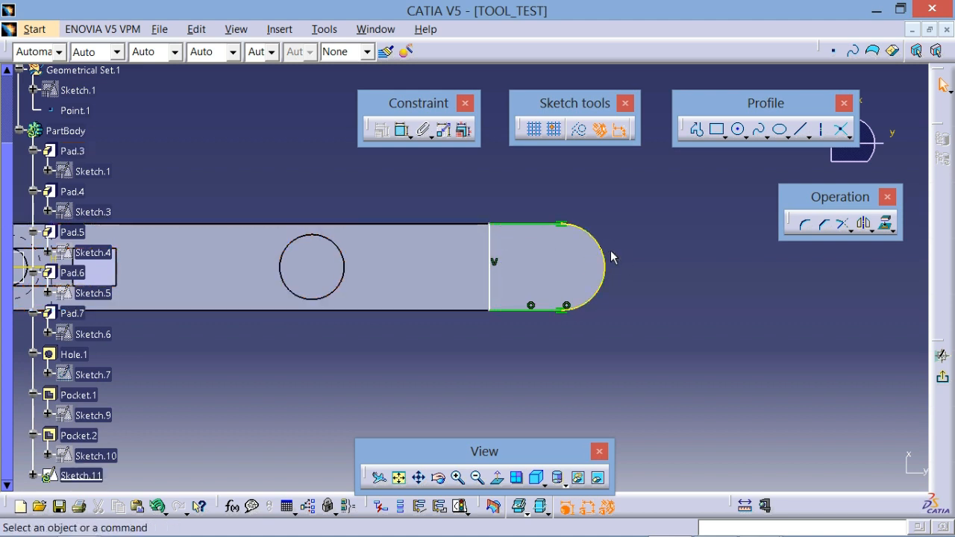
- Switch to Windows Photo Viewer and examine section A-A and the plan view for the dimensions of the boxed end block
key("alt+Tab")
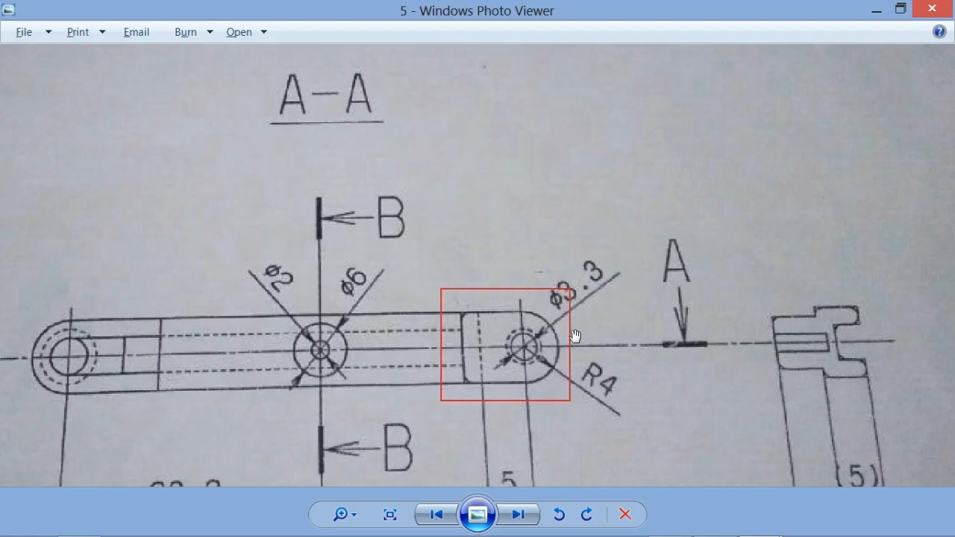
scroll(565, 339, "down", 2)
left_click_drag(573, 418, 540, 307)
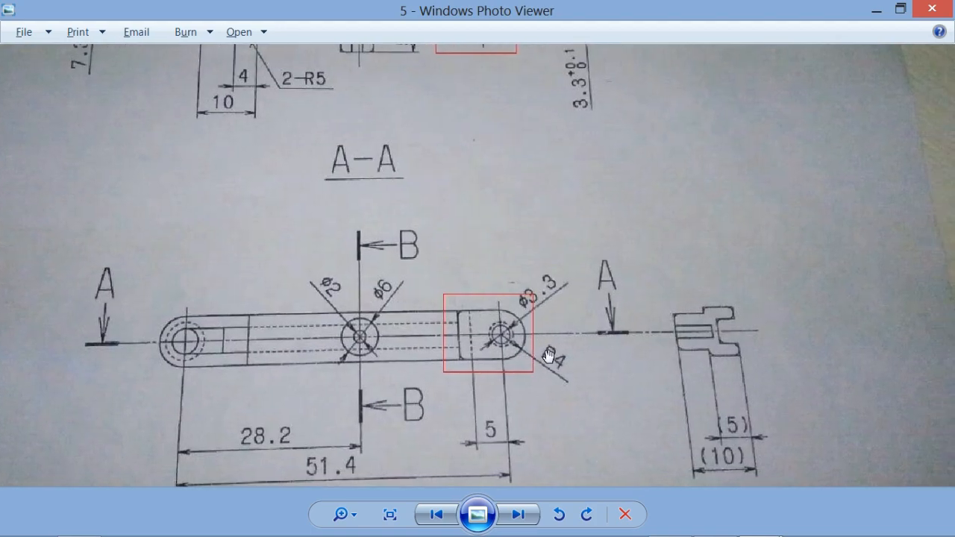
left_click_drag(537, 232, 515, 384)
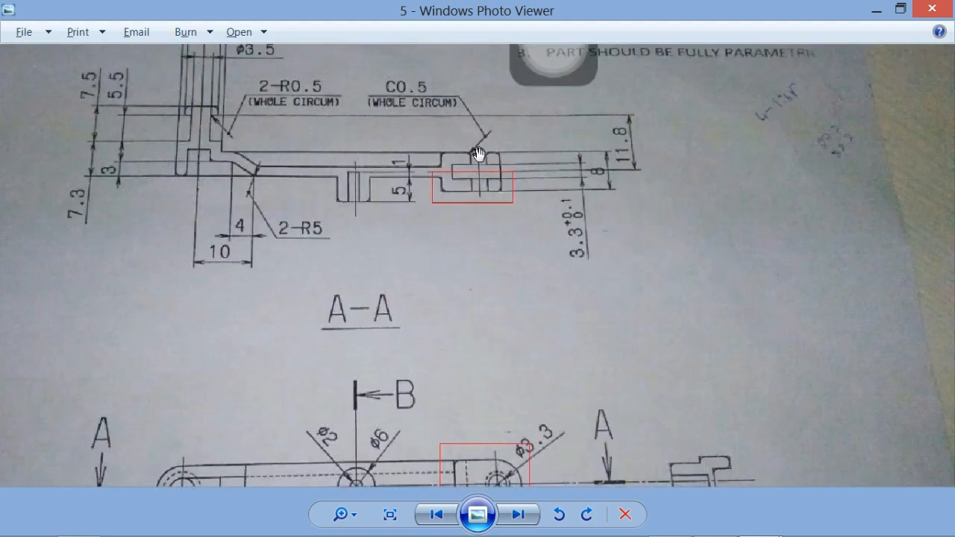
scroll(479, 153, "up", 4)
scroll(479, 158, "down", 5)
left_click_drag(520, 308, 510, 200)
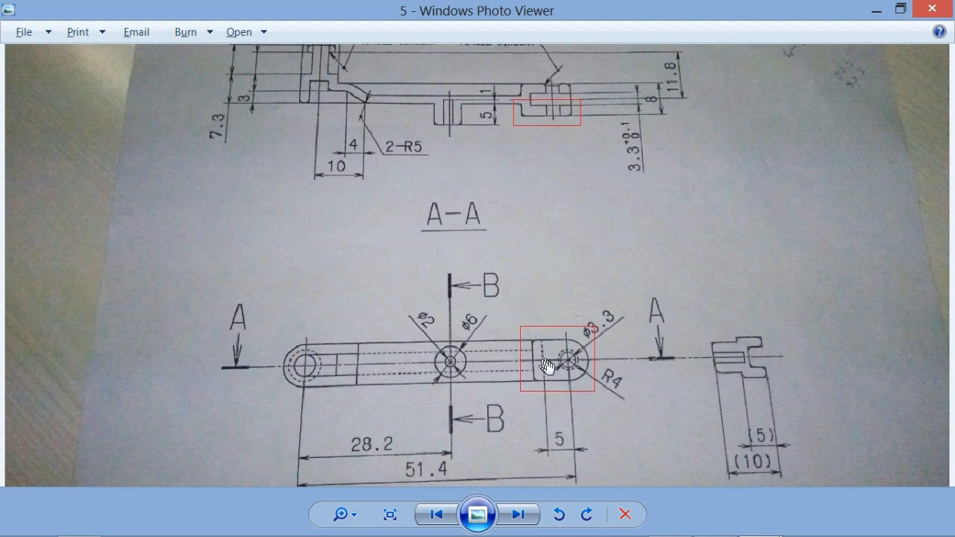
scroll(545, 365, "up", 2)
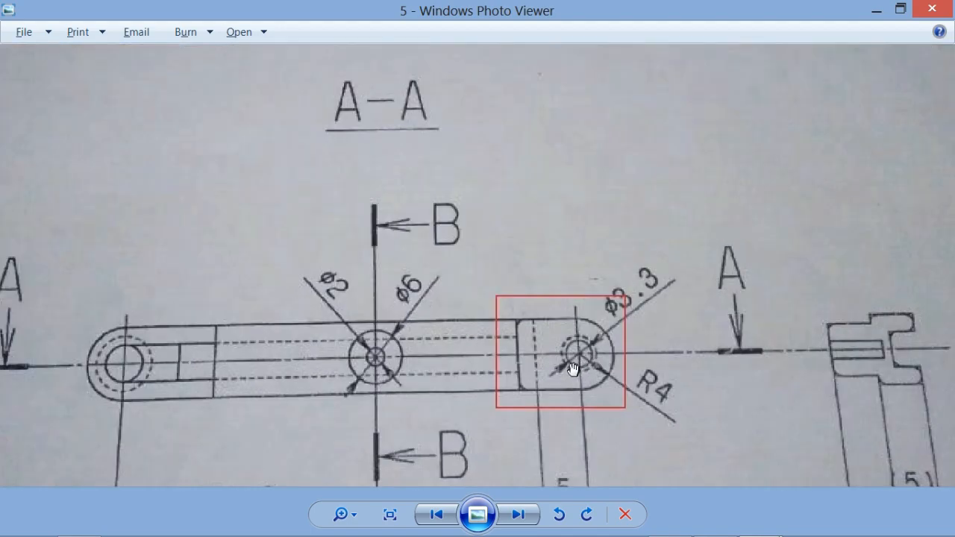
scroll(574, 367, "down", 1)
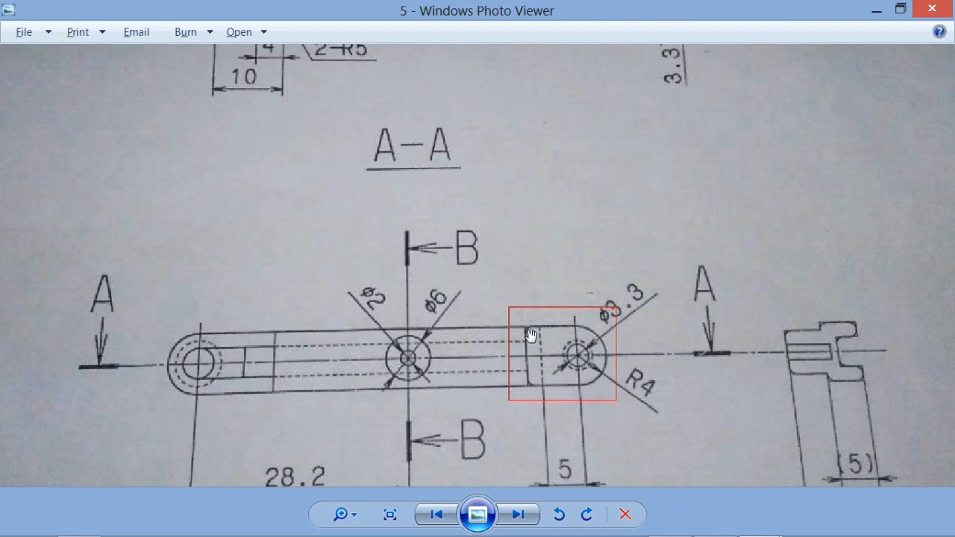
- Return to the CATIA sketch and dimension the horizontal distance from the profile's vertical line to the arc's upper end point
key("alt+Tab")
left_click(634, 241)
left_click(402, 130)
left_click(490, 262)
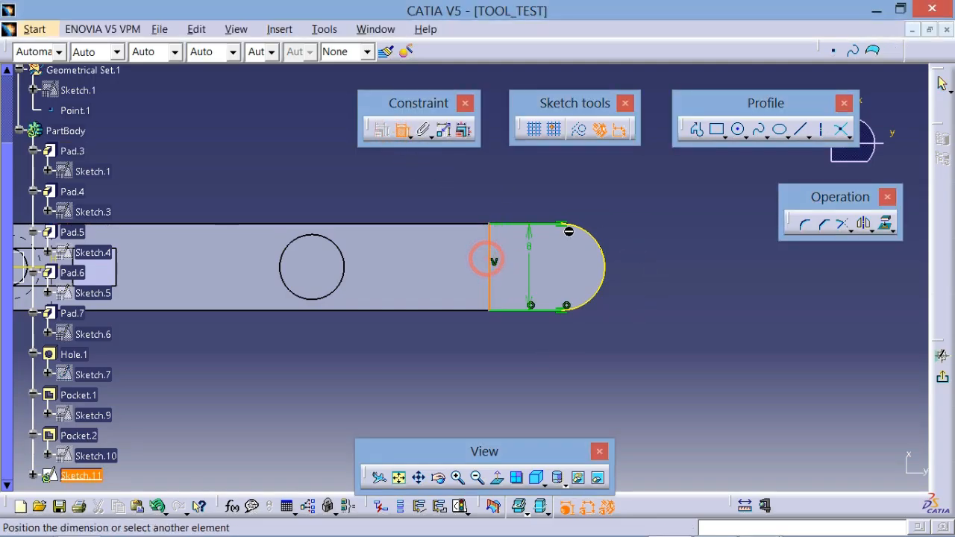
left_click(566, 226)
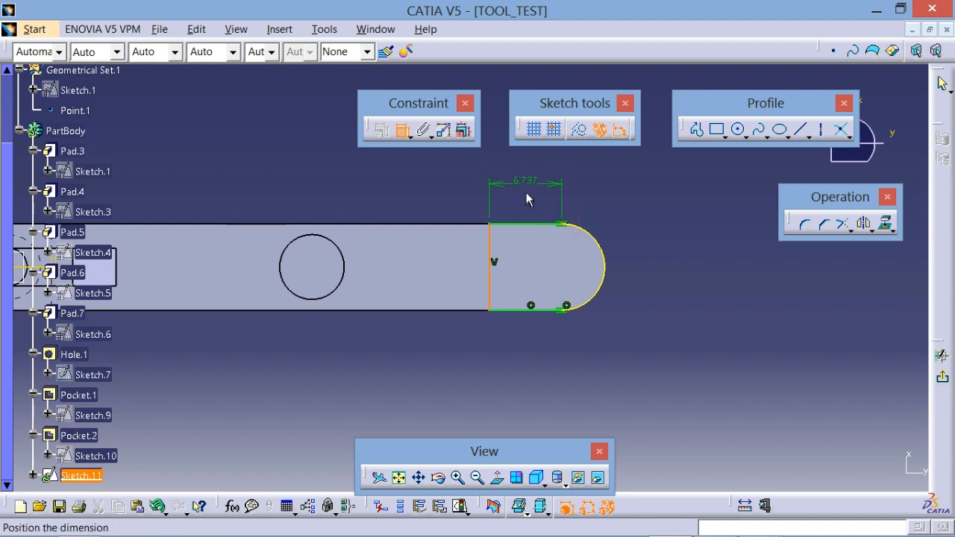
left_click(528, 193)
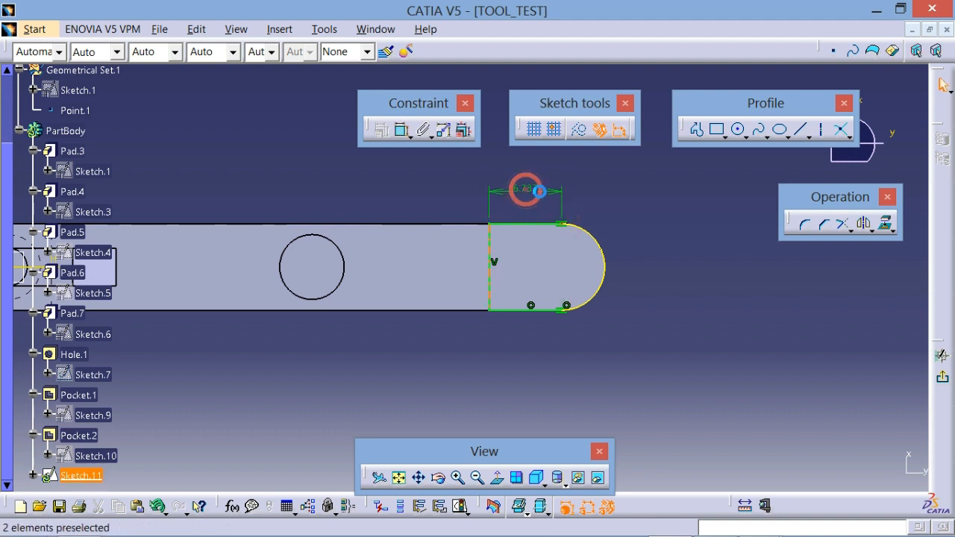
- Set the distance between the profile's vertical line and the arc's end point to 8 mm
left_click(530, 188)
double_click(530, 188)
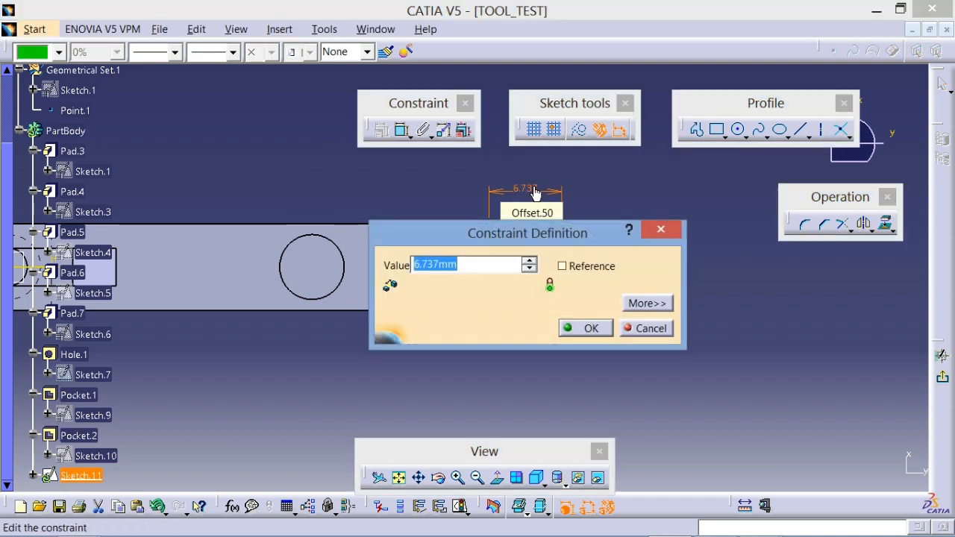
type("8")
left_click(609, 328)
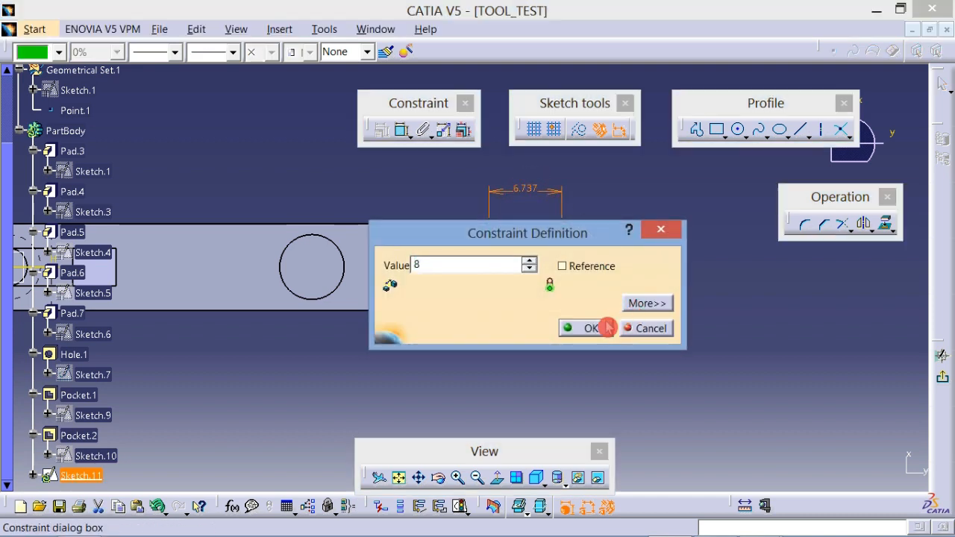
left_click(581, 351)
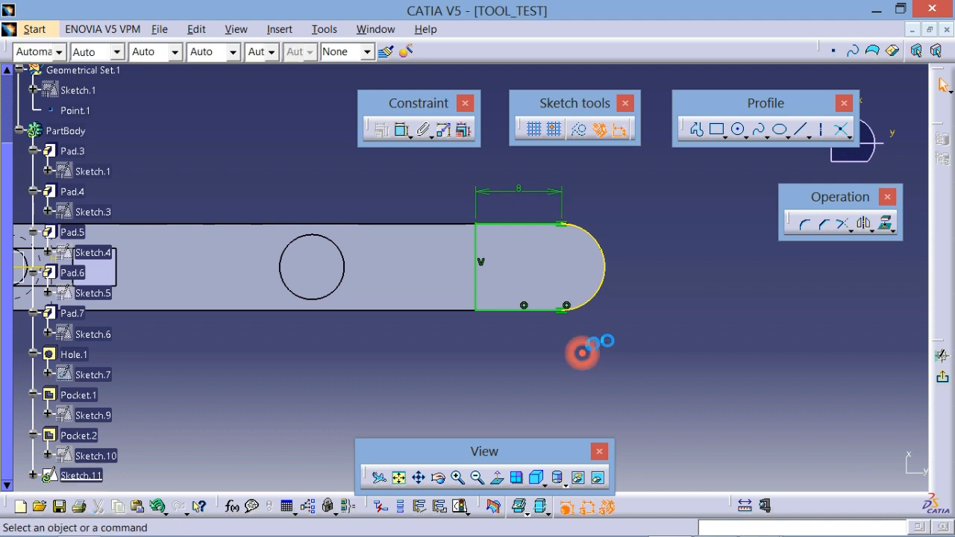
- Exit the sketch and pad the rounded end profile 3 mm outward from the arm's underside
middle_click_drag(627, 269, 602, 294)
left_click(942, 356)
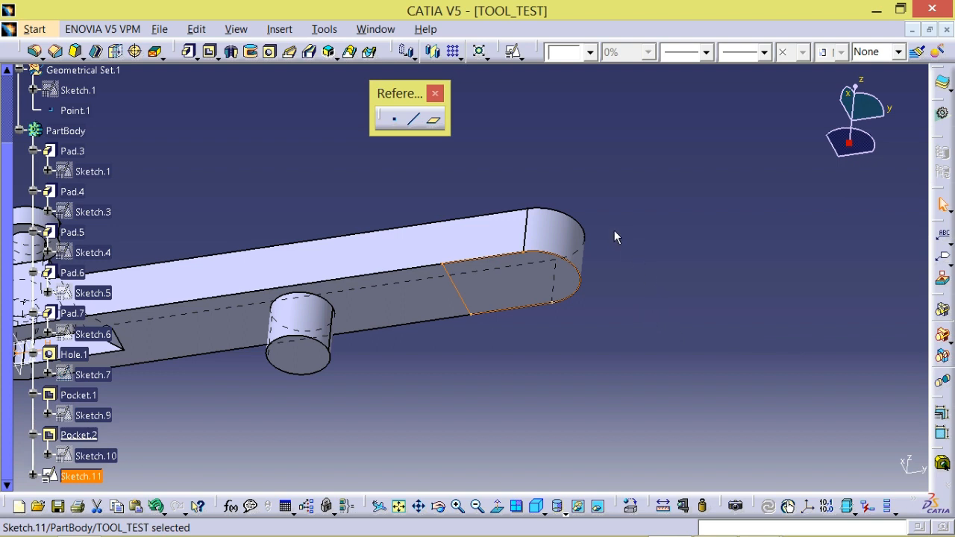
left_click(203, 130)
left_click(190, 51)
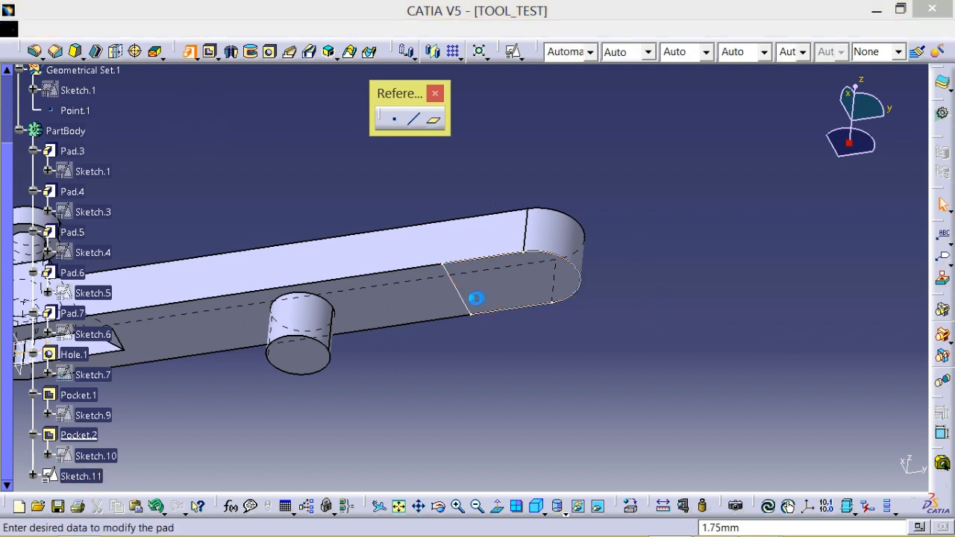
left_click(457, 295)
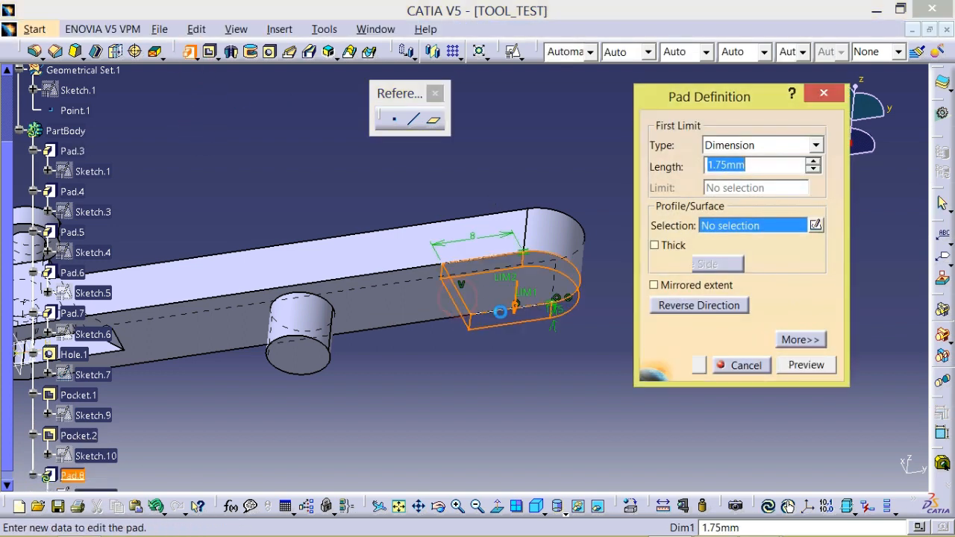
type("3")
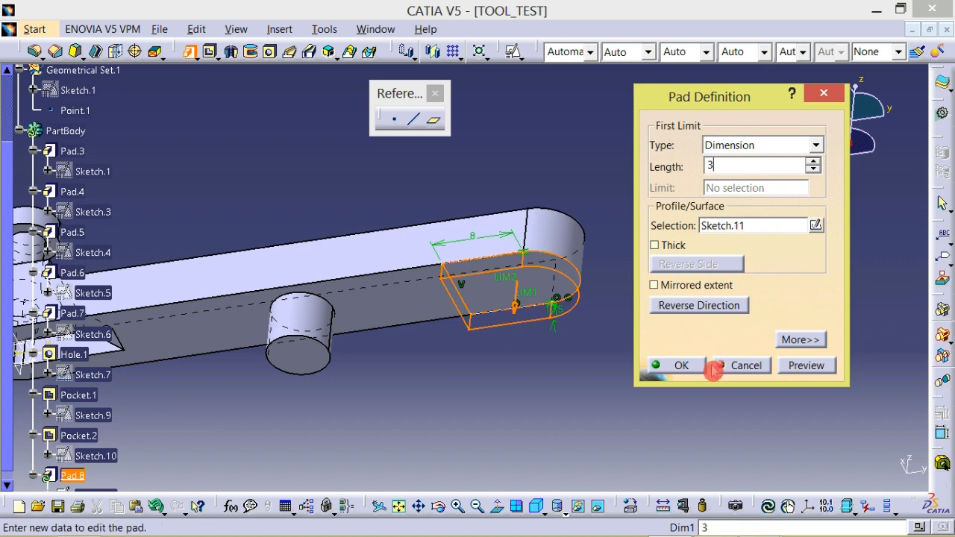
left_click(675, 366)
- Measure the distance between the arm's top face and the end block's bottom face, and compare it with section A-A in the drawing
middle_click_drag(559, 333, 500, 441)
middle_click_drag(689, 243, 679, 333)
left_click(674, 513)
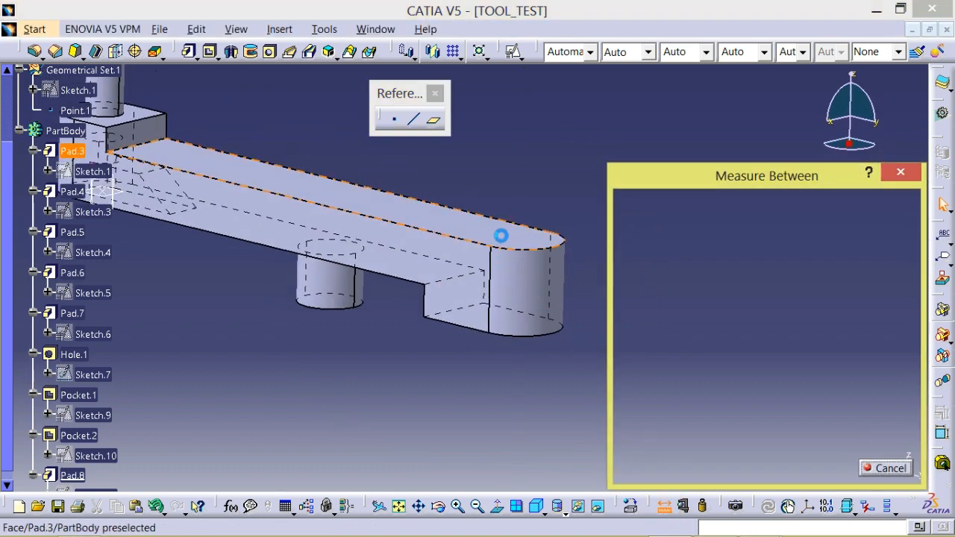
left_click(501, 236)
middle_click_drag(484, 377, 512, 359)
left_click(484, 311)
left_click(797, 464)
key("alt+Tab")
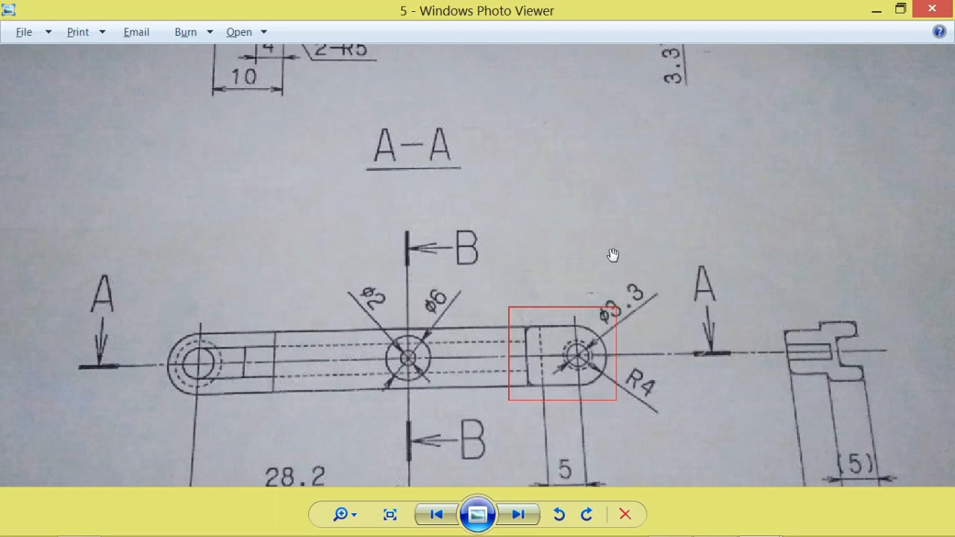
scroll(621, 132, "up", 4)
scroll(629, 218, "down", 4)
left_click_drag(626, 164, 552, 344)
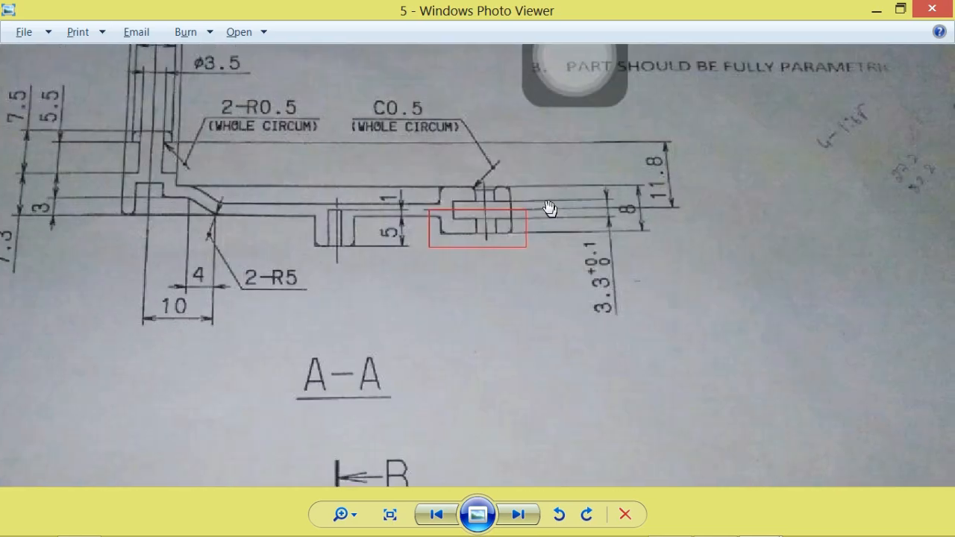
key("alt+Tab")
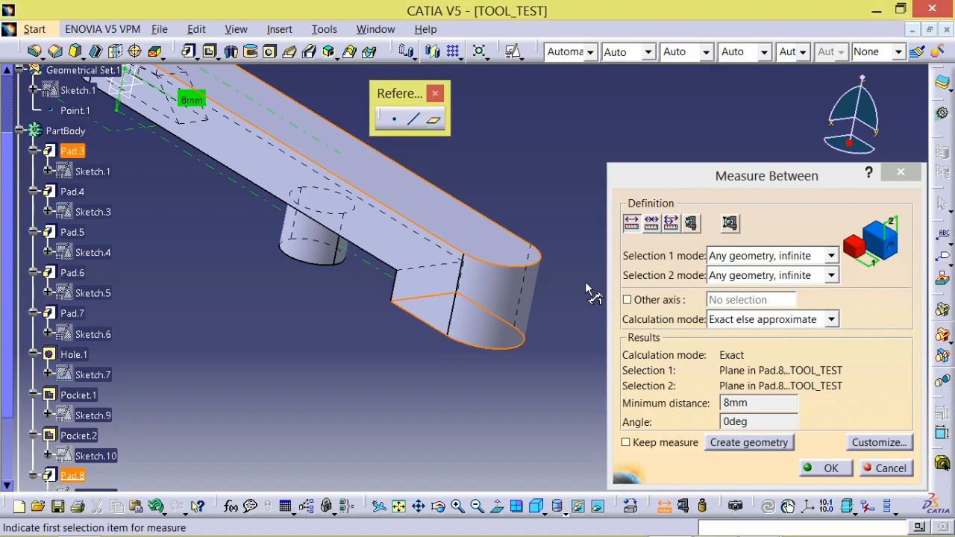
- Close the measurement, switch to the drawing in Windows Photo Viewer, and examine the middle boss and its hole in section A-A and the plan view
left_click(884, 477)
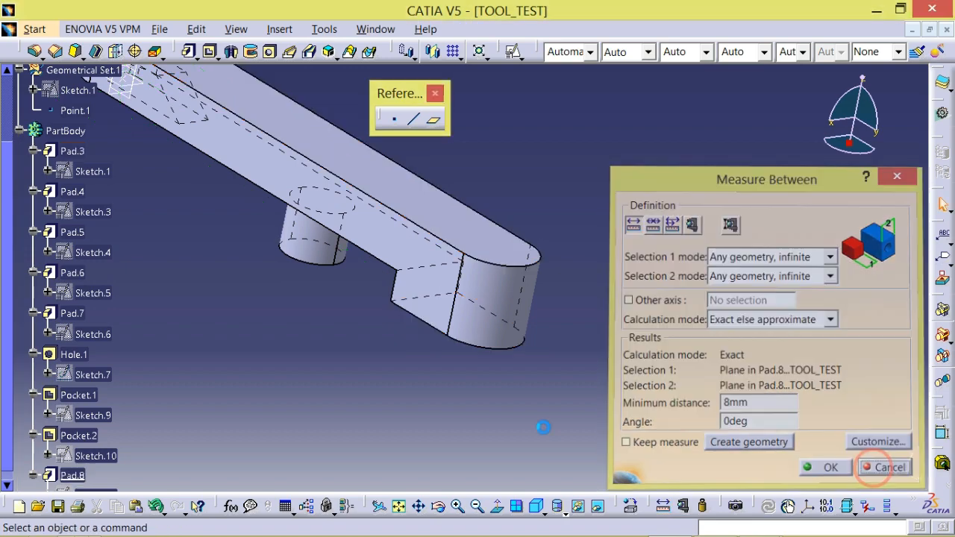
left_click(541, 427)
mouse_move(554, 358)
middle_mouse_down()
mouse_move(536, 280)
mouse_move(563, 251)
mouse_move(490, 322)
mouse_move(510, 368)
mouse_move(526, 363)
middle_mouse_up()
key("alt+Tab")
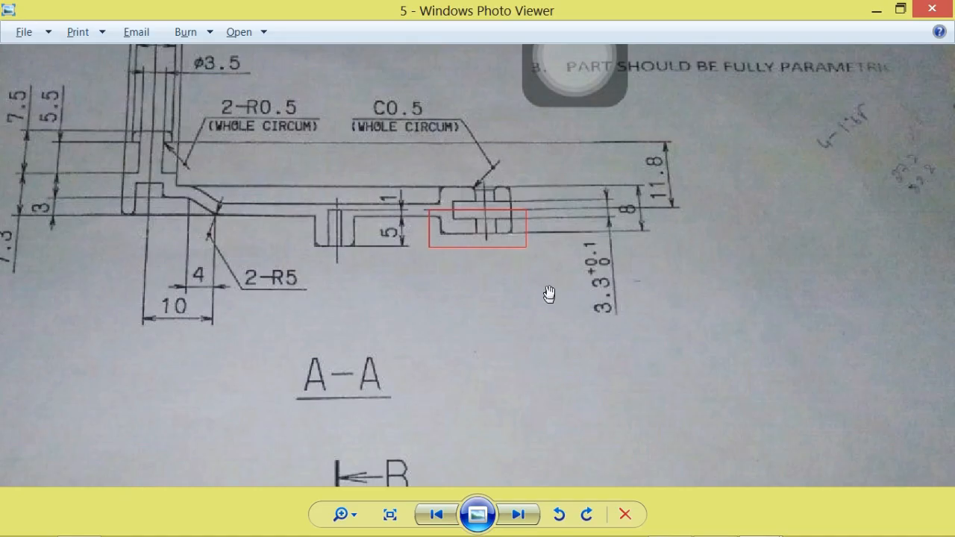
key("Right")
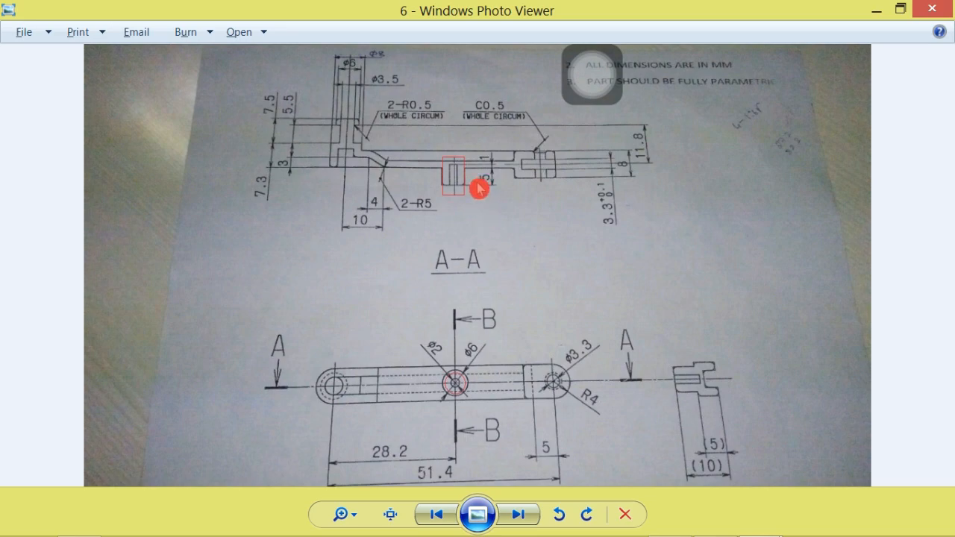
scroll(450, 177, "up", 3)
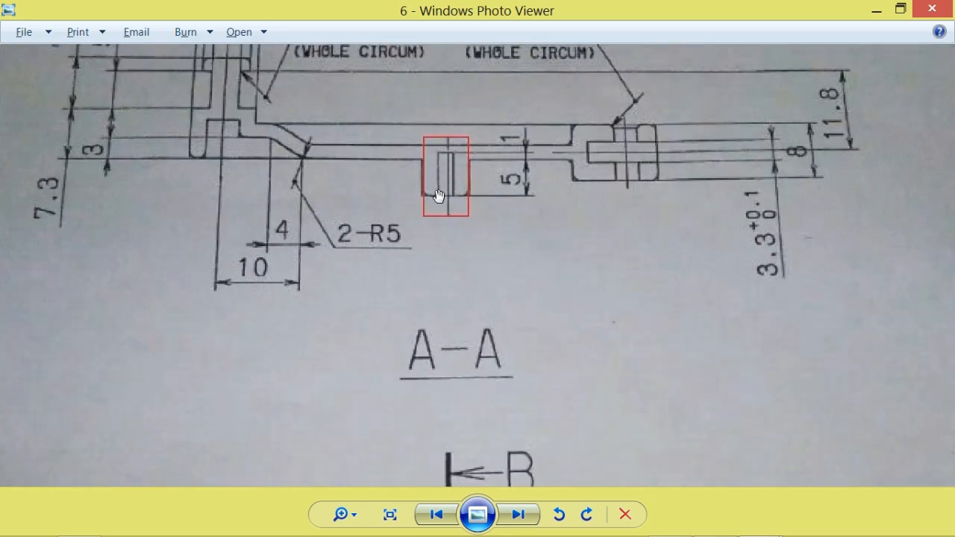
scroll(447, 175, "down", 3)
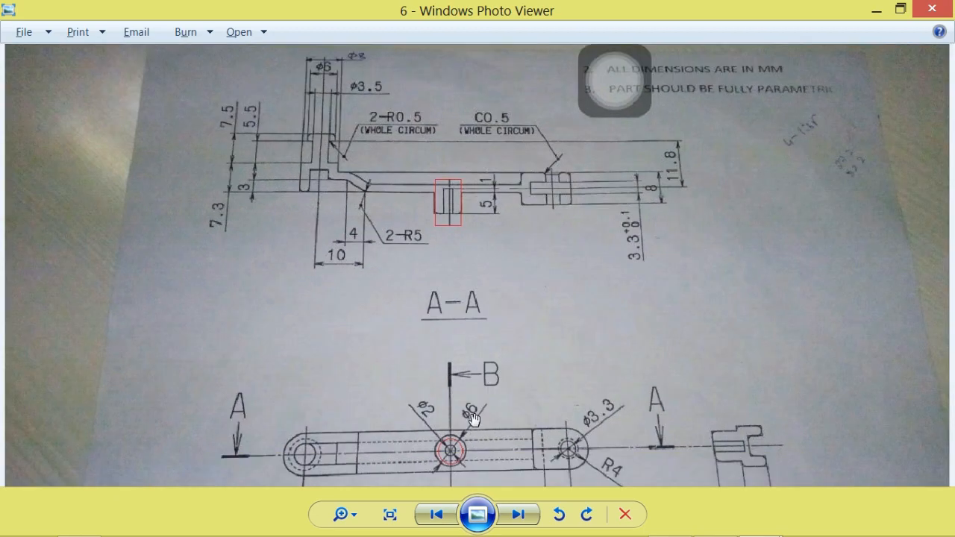
left_click_drag(449, 452, 447, 379)
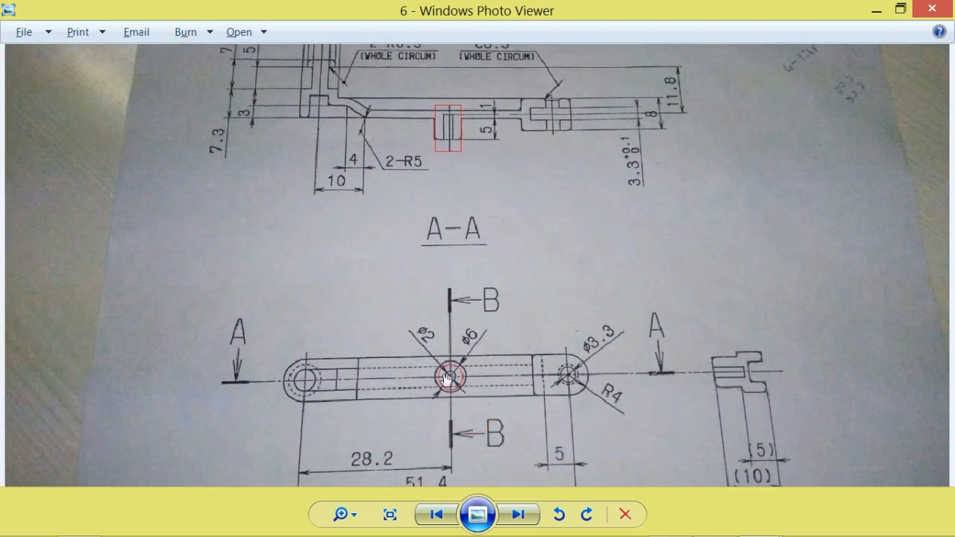
scroll(447, 379, "up", 2)
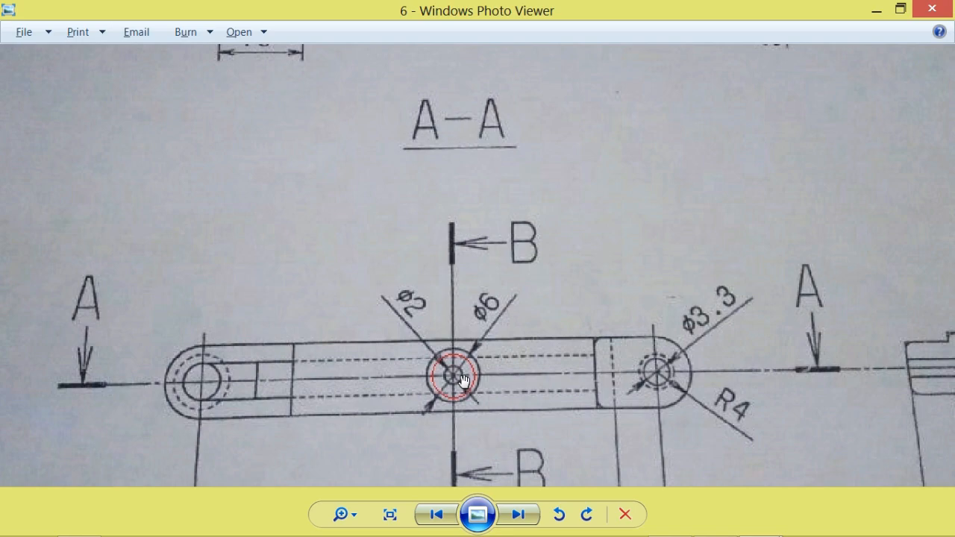
scroll(463, 380, "up", 1)
scroll(382, 285, "down", 3)
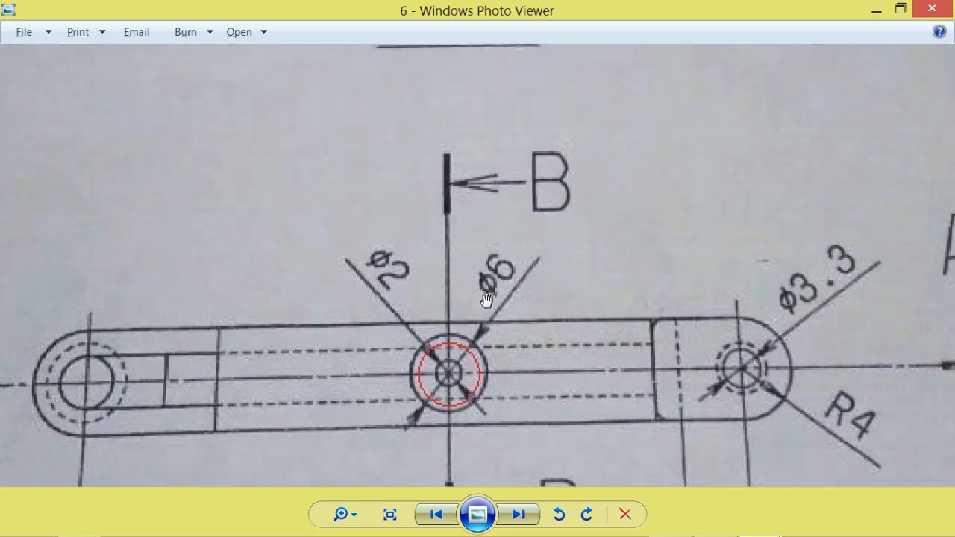
left_click_drag(485, 299, 507, 477)
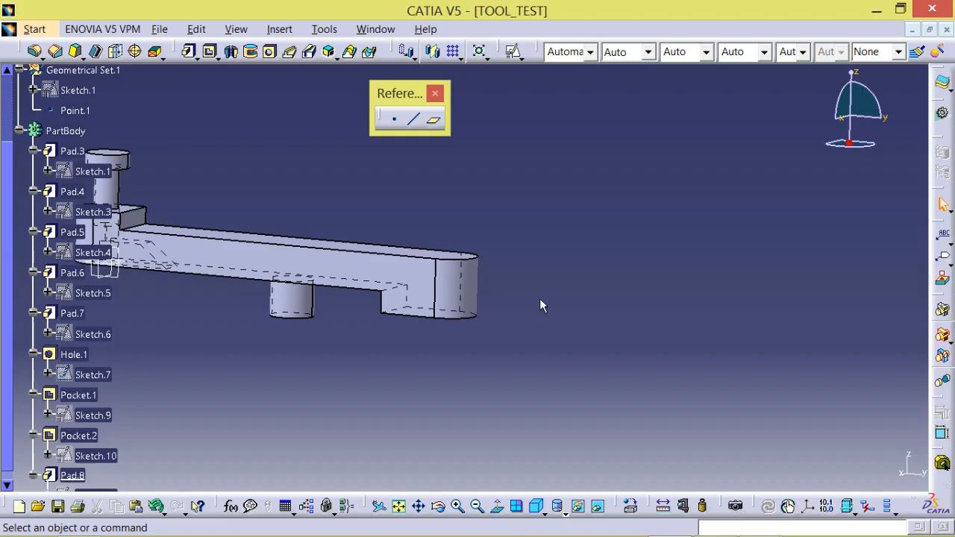
- Return to CATIA and create a reference point at the centre of the circular end edge of the boss under the arm
middle_click_drag(314, 341, 373, 127)
middle_click_drag(369, 149, 489, 200)
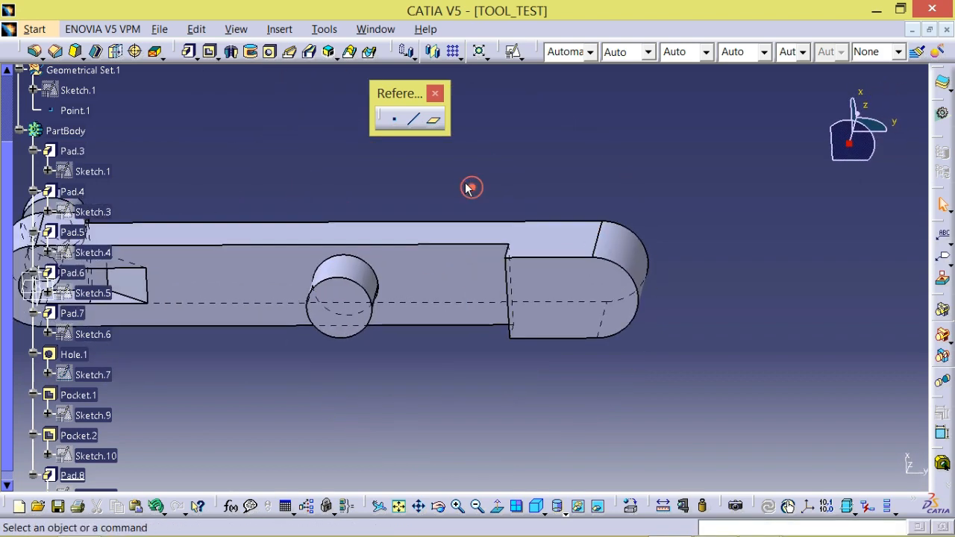
left_click(394, 119)
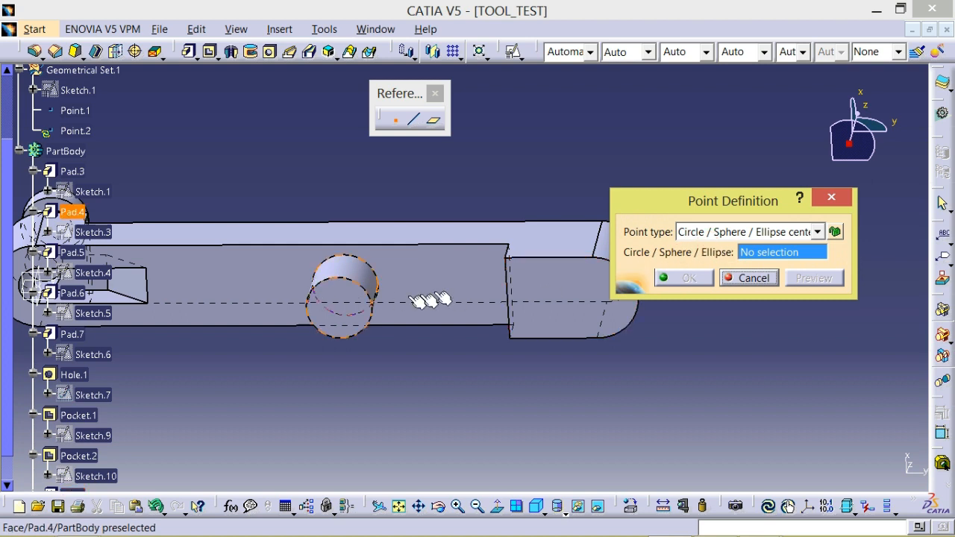
left_click(364, 288)
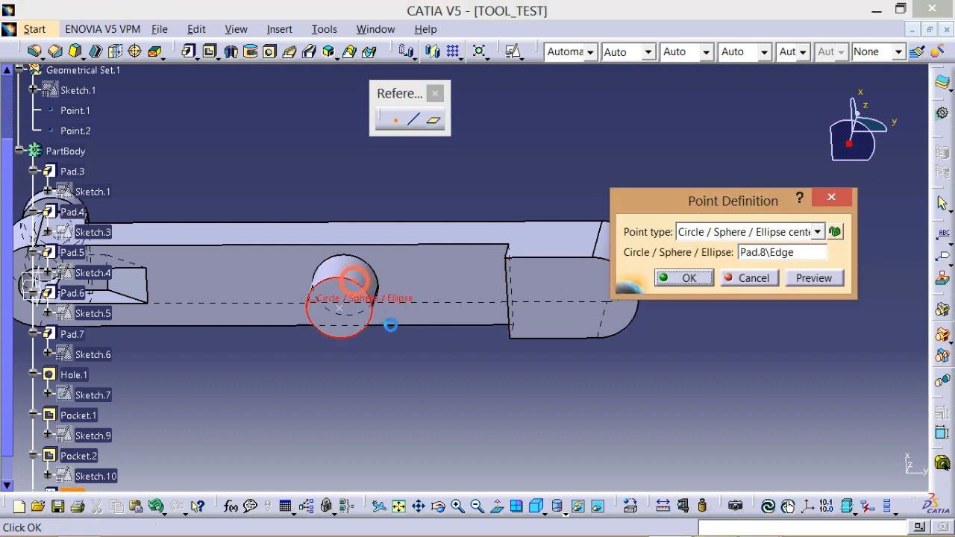
left_click(688, 282)
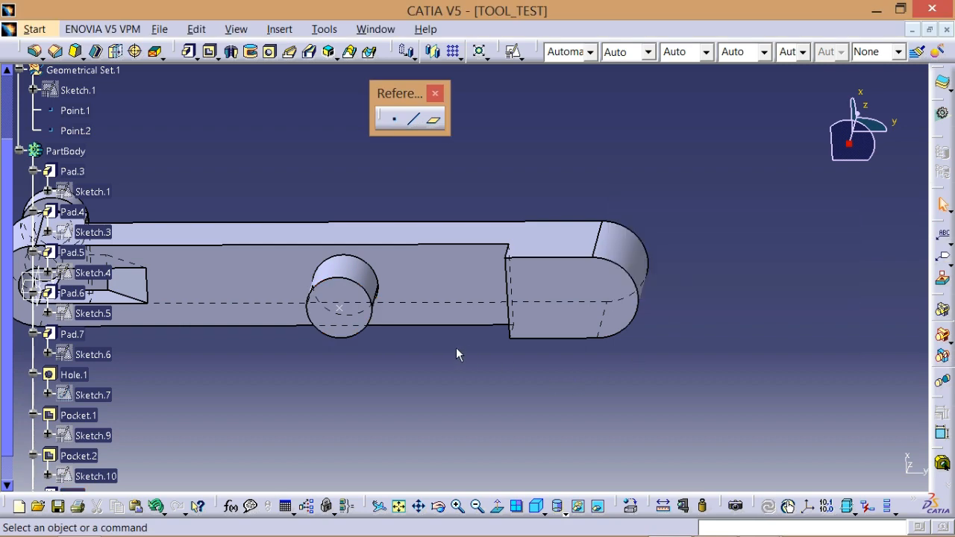
- Cut a flat-bottomed blind hole, 2 mm in diameter and 6 mm deep, into the boss's end face, centred on the reference point
middle_click_drag(445, 357, 418, 298)
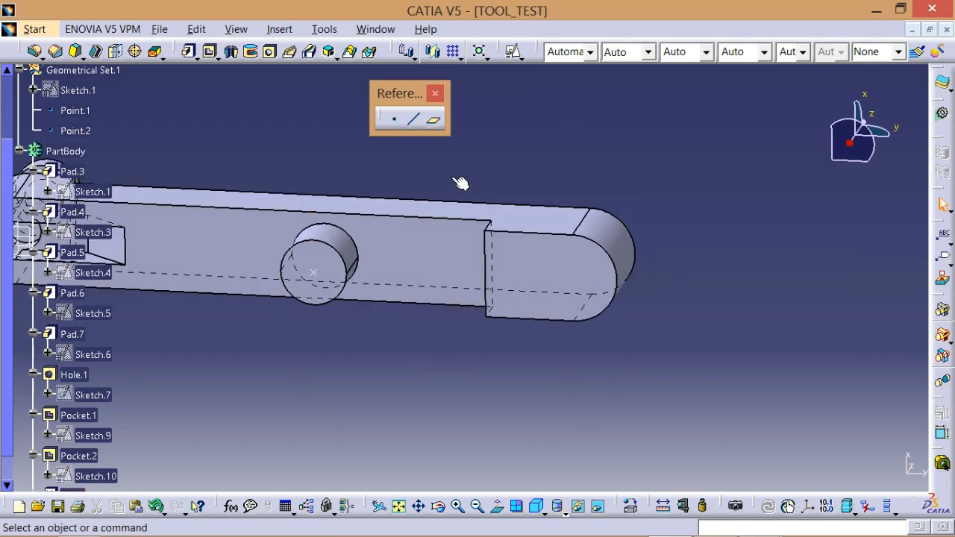
left_click(270, 52)
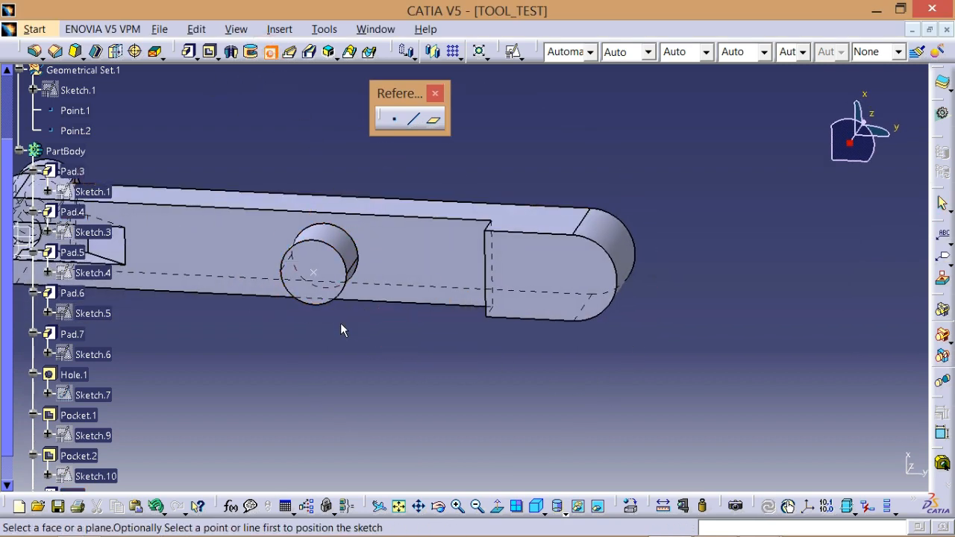
left_click(315, 276)
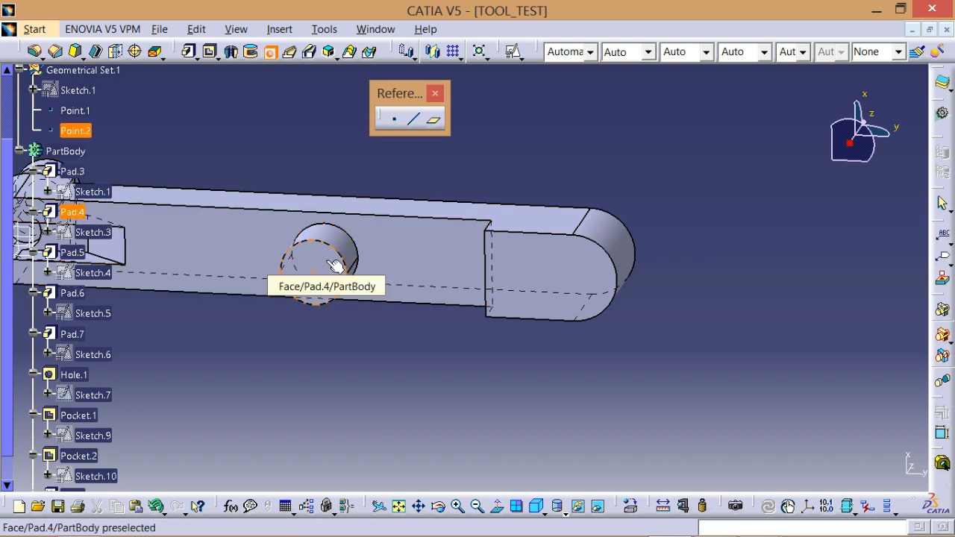
left_click(334, 268)
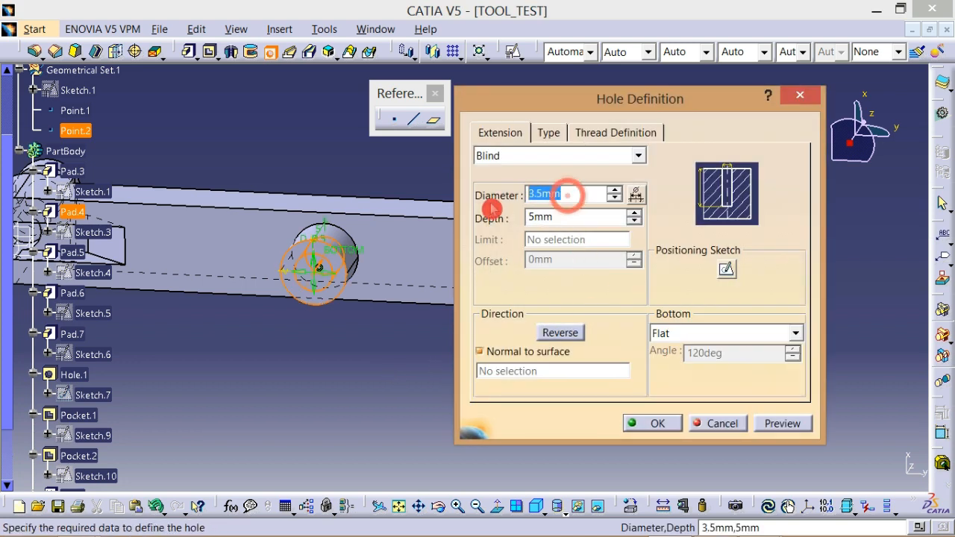
type("2")
left_click(545, 217)
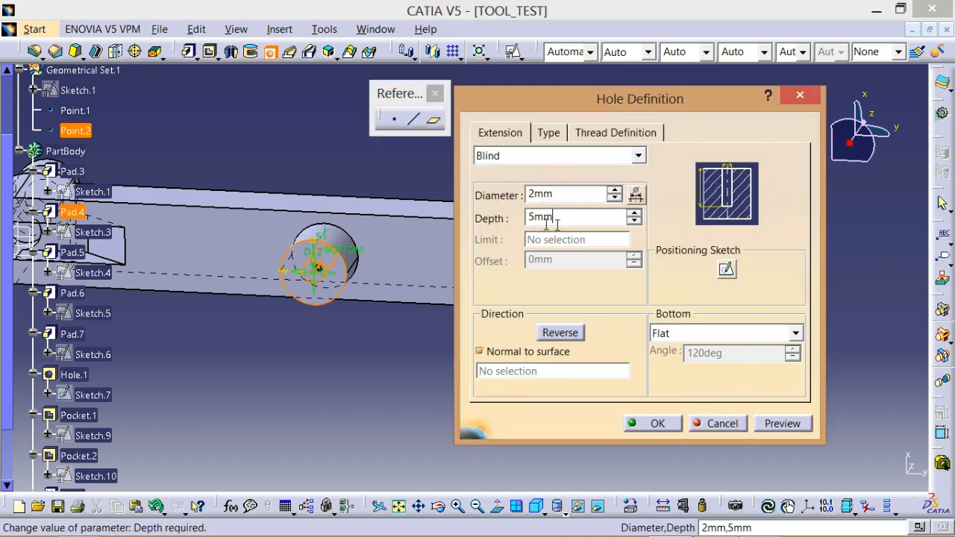
double_click(542, 217)
type("6")
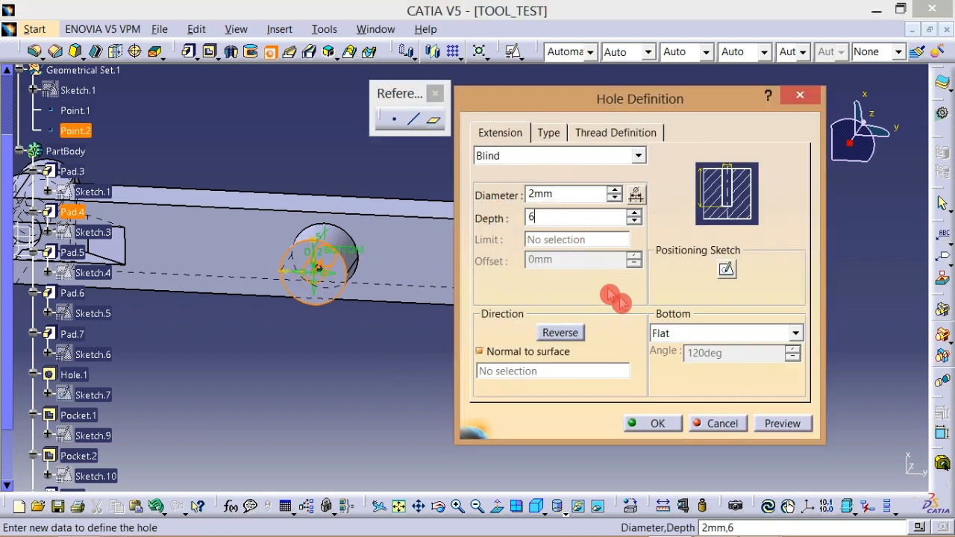
left_click(649, 423)
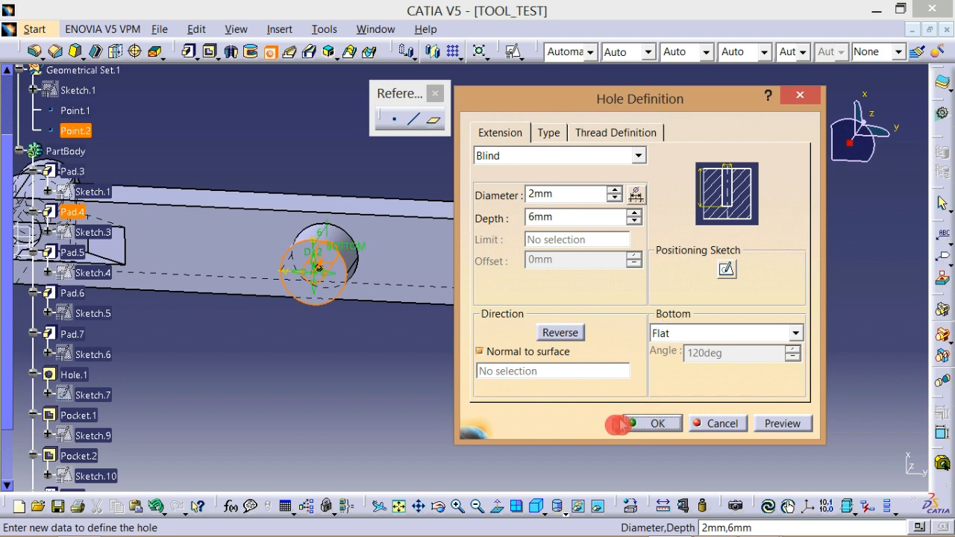
left_click(645, 422)
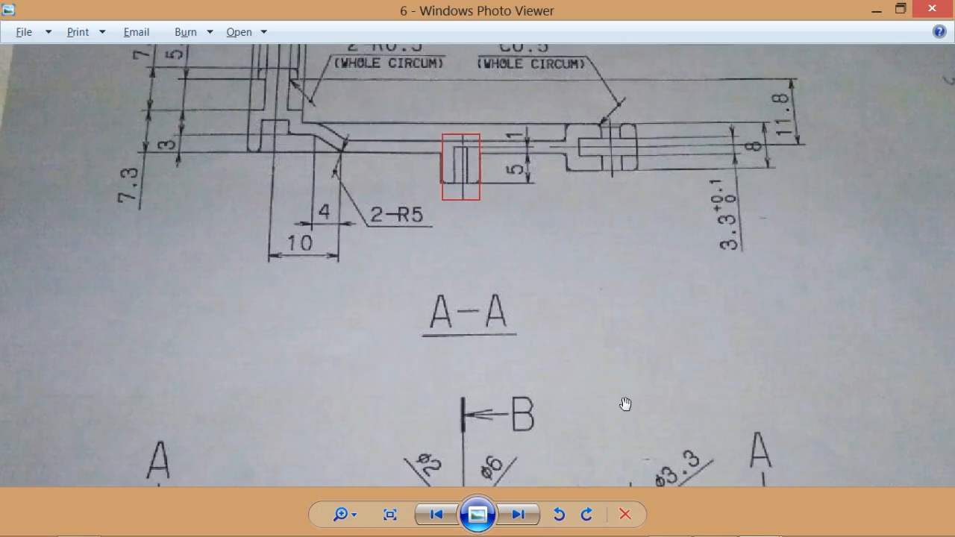
- Check the boss hole's depth in section A-A of the drawing, and bring up the image that marks the end block's slot
scroll(502, 177, "up", 2)
left_click_drag(503, 172, 497, 256)
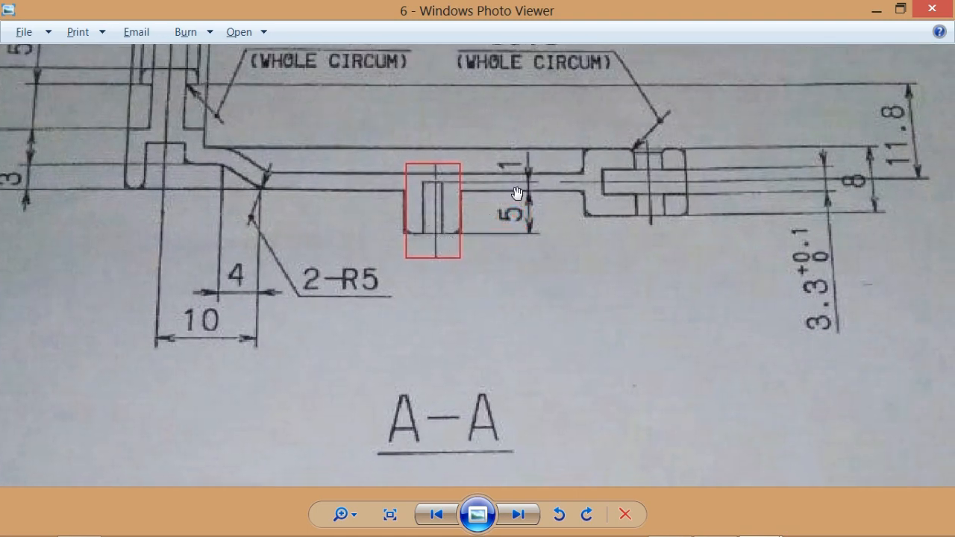
scroll(517, 193, "up", 2)
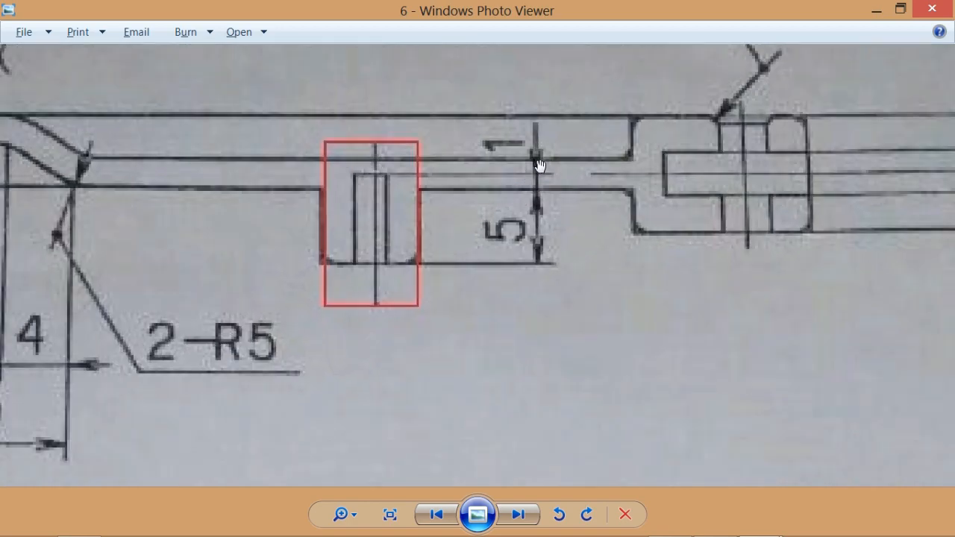
scroll(511, 188, "down", 5)
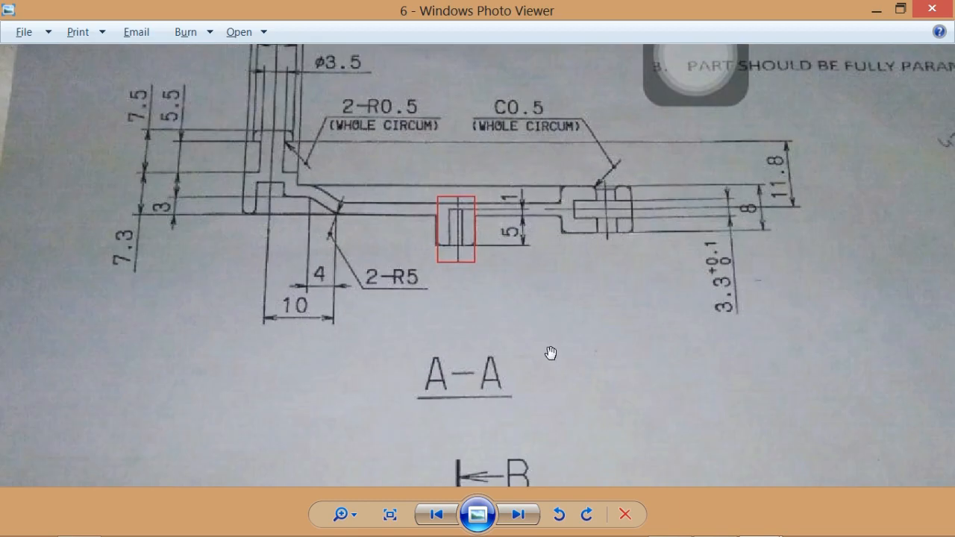
key("Right")
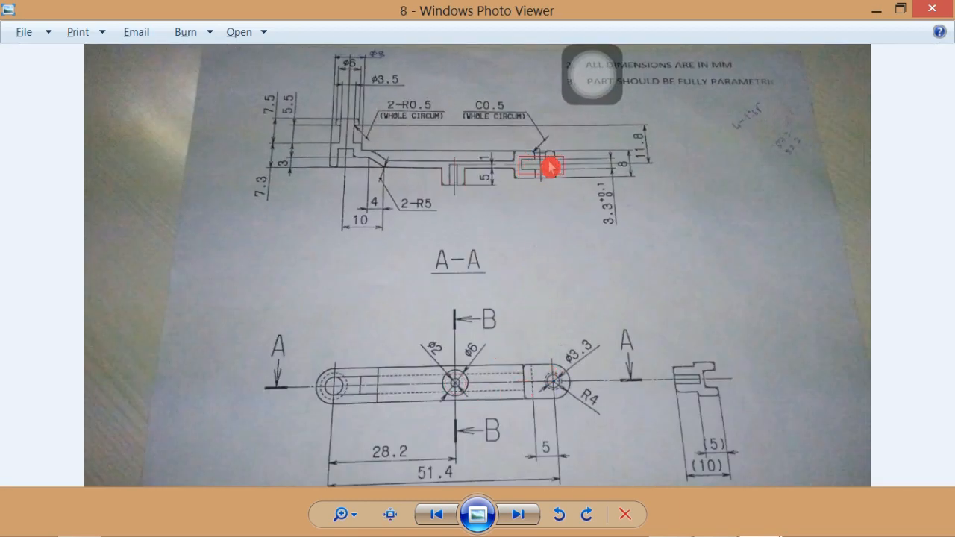
scroll(553, 164, "up", 4)
left_click_drag(559, 207, 505, 226)
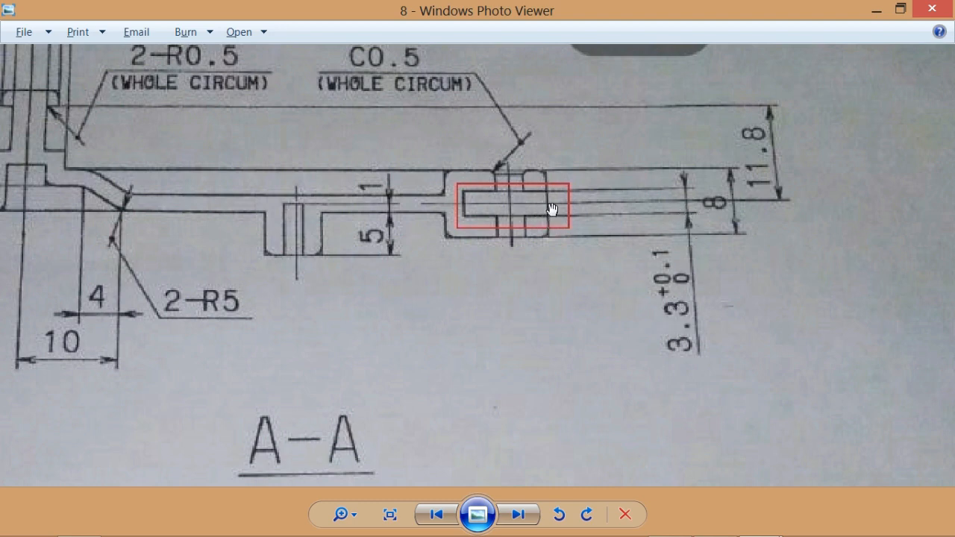
- Compare the end block's slot between the plan view and section A-A to find its length, height and position
scroll(523, 250, "down", 3)
scroll(559, 331, "up", 2)
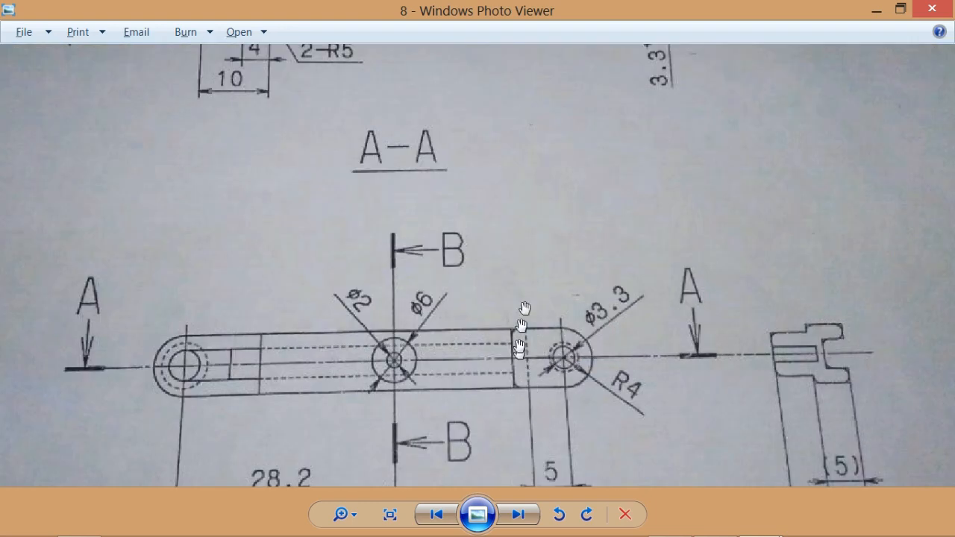
scroll(527, 195, "down", 2)
scroll(527, 206, "up", 3)
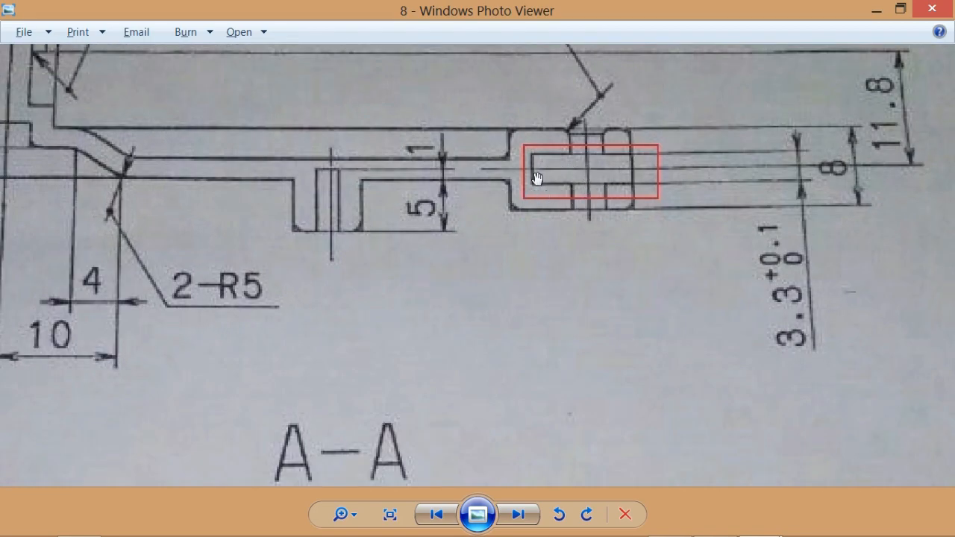
left_click(534, 176)
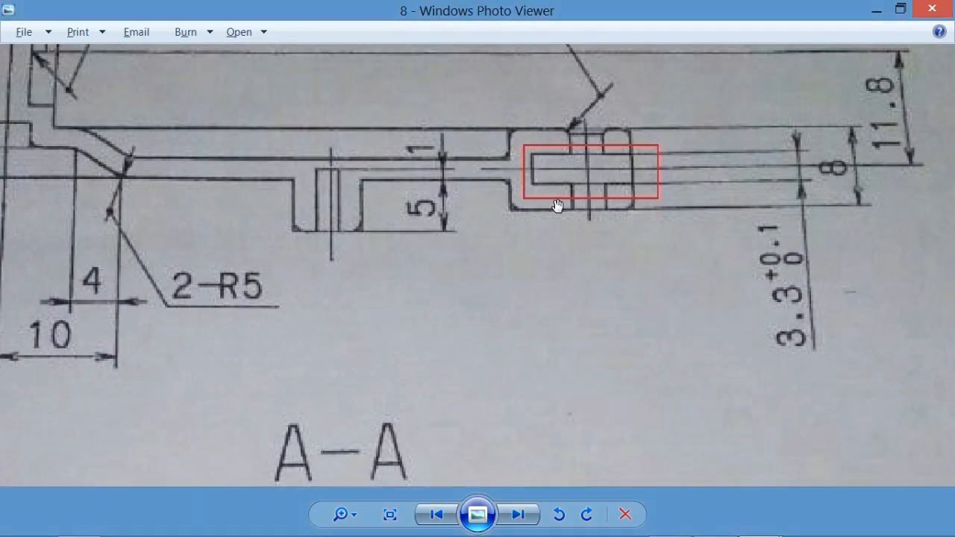
scroll(559, 207, "down", 5)
scroll(572, 288, "up", 2)
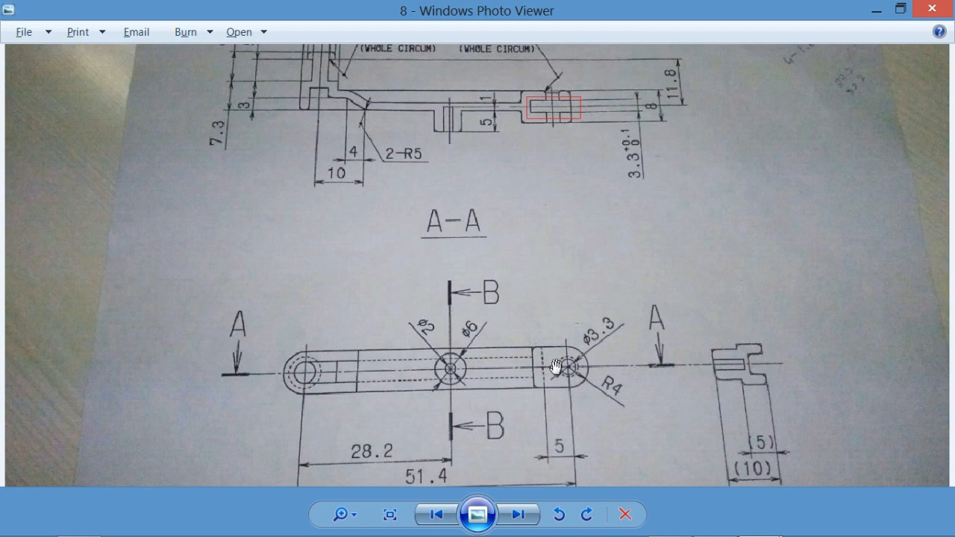
scroll(548, 356, "up", 3)
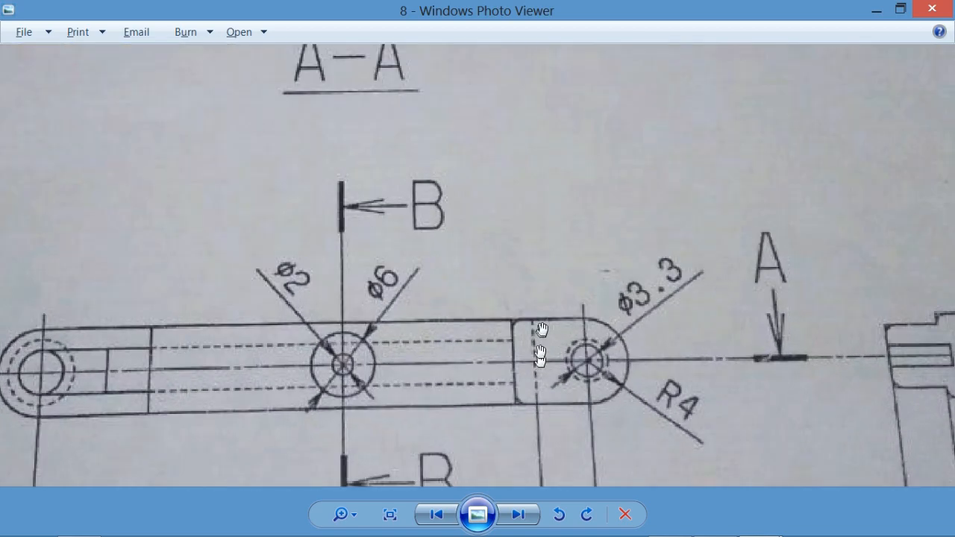
scroll(534, 199, "down", 2)
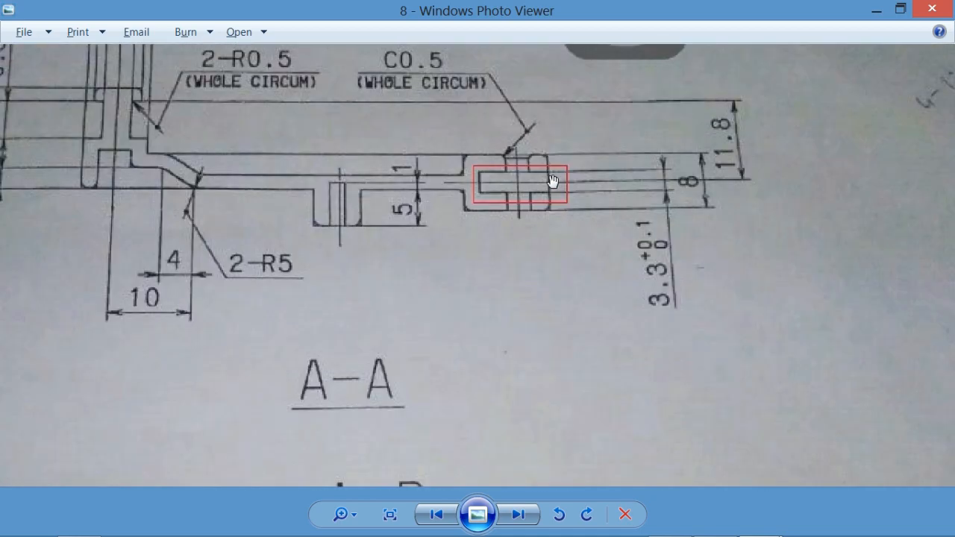
scroll(549, 190, "up", 2)
left_click_drag(602, 270, 553, 304)
- Return to CATIA and start a positioned sketch on the yz plane for the end block's slot
key("alt+Tab")
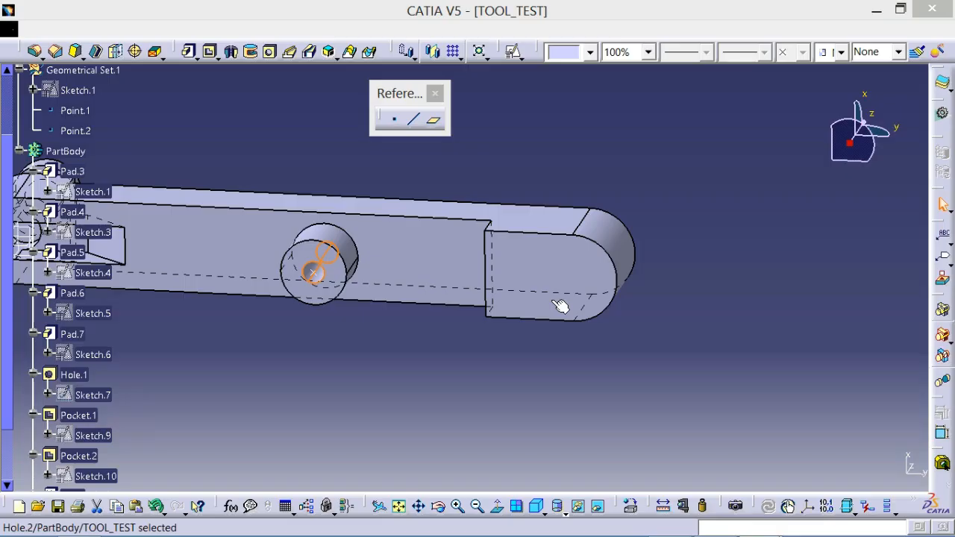
left_click(592, 366)
middle_click_drag(471, 342, 373, 336)
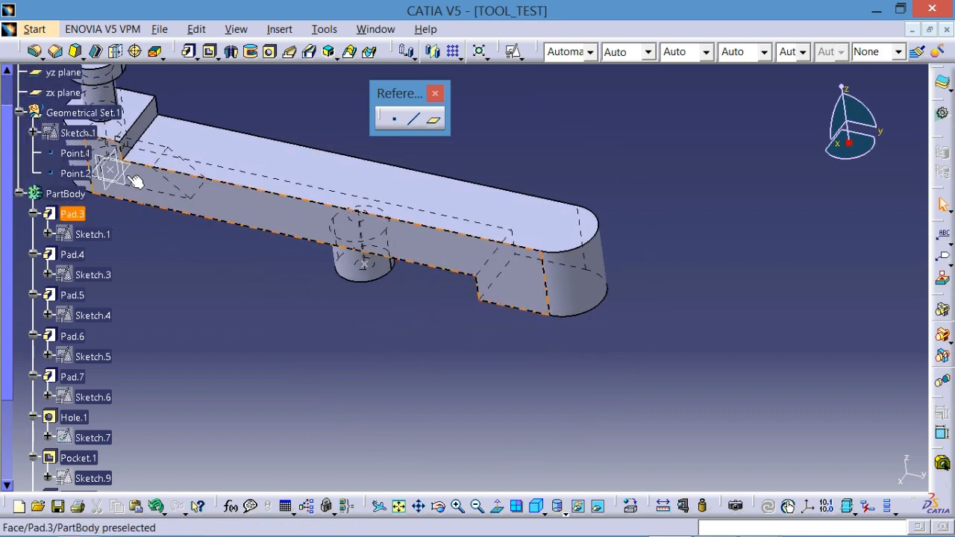
mouse_move(420, 383)
middle_mouse_down()
mouse_move(292, 388)
mouse_move(340, 296)
mouse_move(324, 273)
mouse_move(362, 256)
mouse_move(312, 228)
mouse_move(333, 256)
mouse_move(418, 284)
mouse_move(443, 345)
mouse_move(615, 284)
mouse_move(615, 236)
mouse_move(541, 283)
mouse_move(563, 122)
mouse_move(545, 90)
middle_mouse_up()
left_click(514, 52)
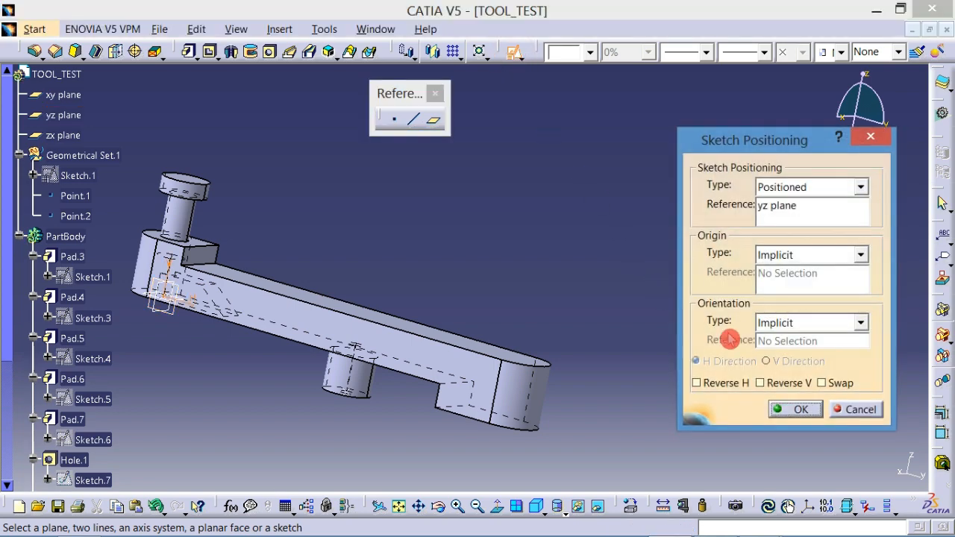
left_click(792, 415)
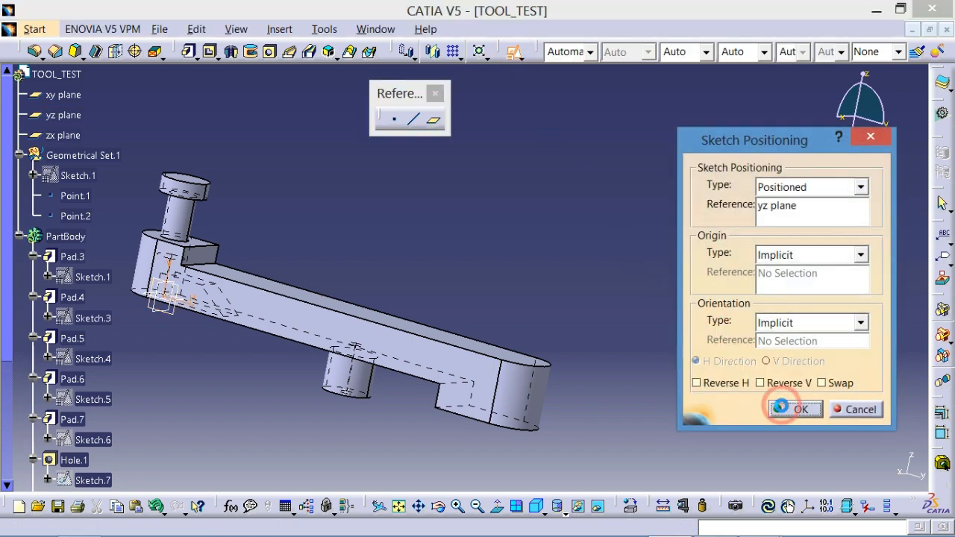
- Sketch a horizontal line lengthwise through the end block, extending past its rounded end
middle_click_drag(584, 290, 621, 199)
left_click(796, 129)
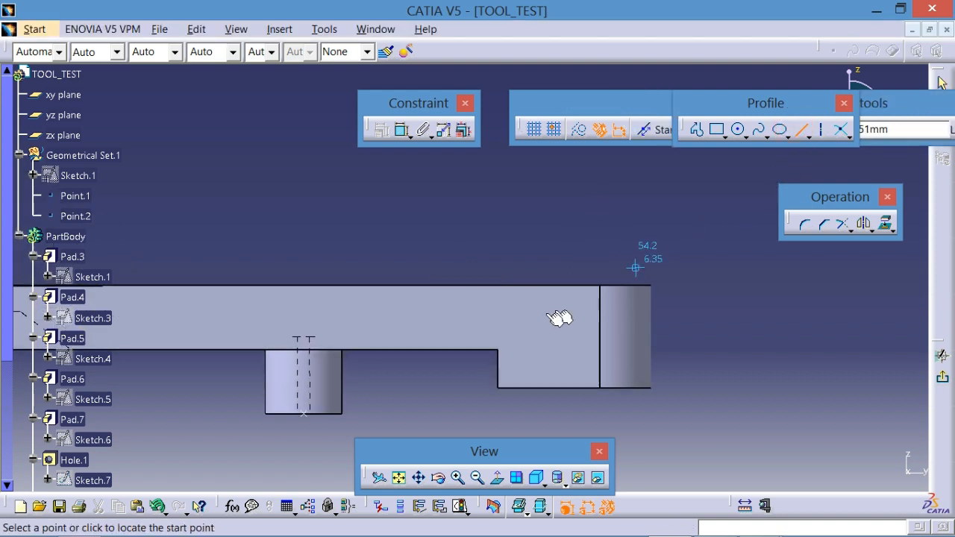
left_click(521, 337)
left_click(710, 337)
left_click(726, 265)
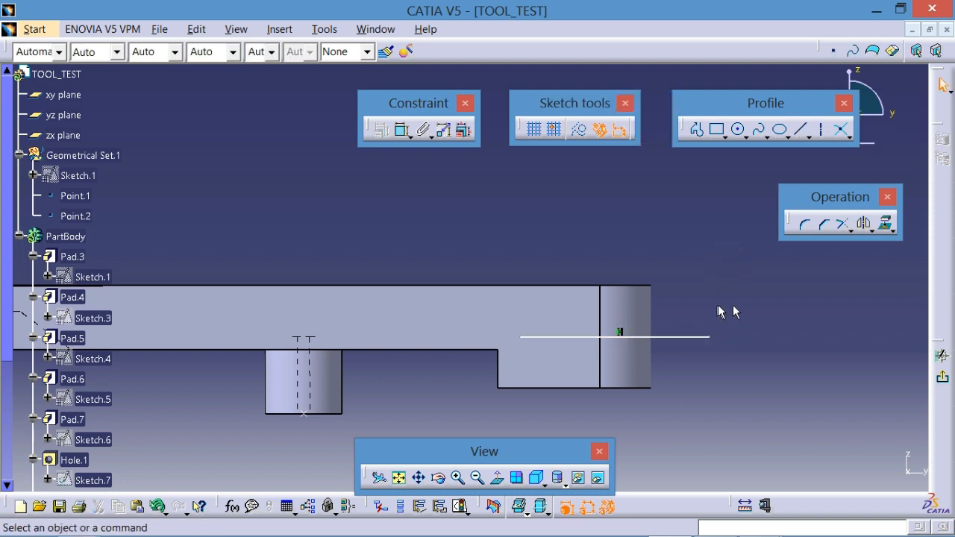
- Sketch a rectangle about 10.5 mm long and 3.1 mm high around the horizontal line, overhanging the block's rounded end
left_click(714, 130)
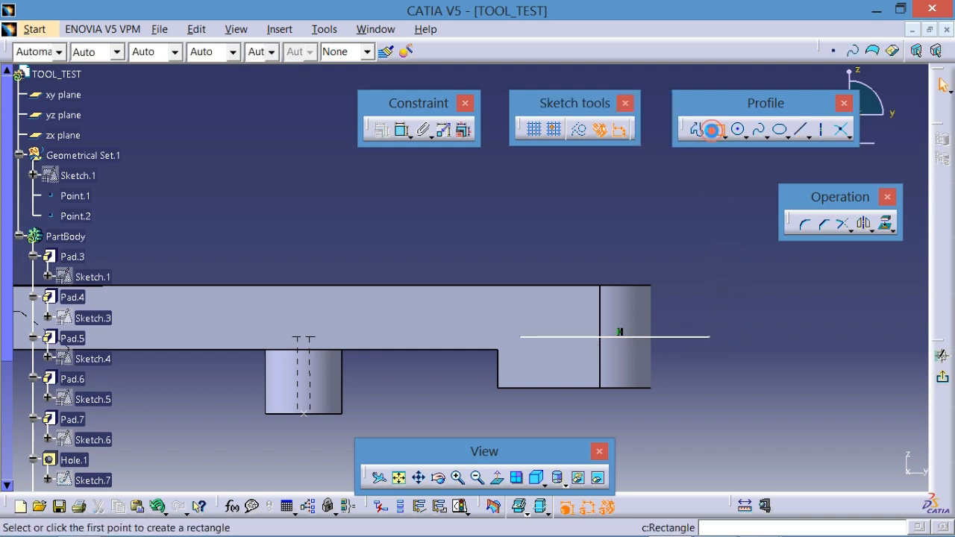
left_click(541, 319)
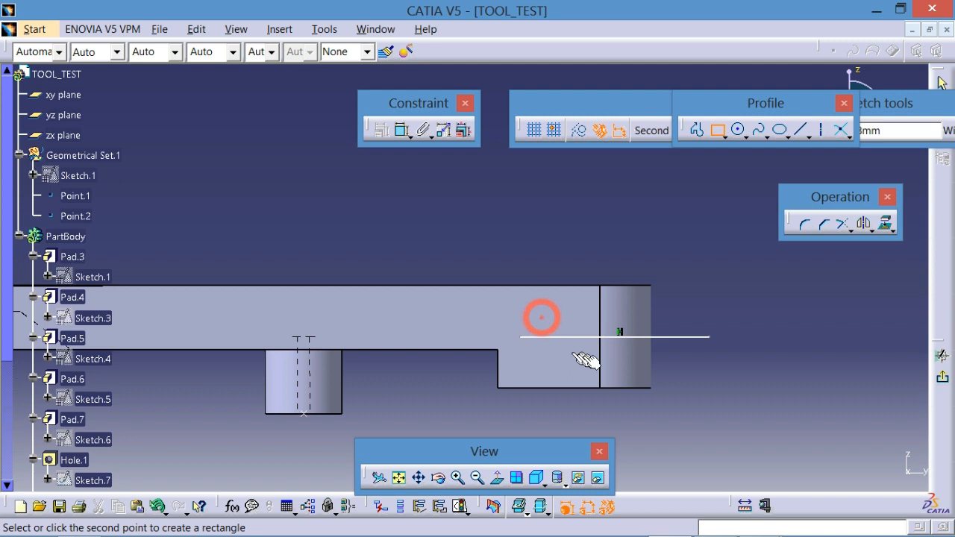
left_click(676, 357)
left_click(710, 267)
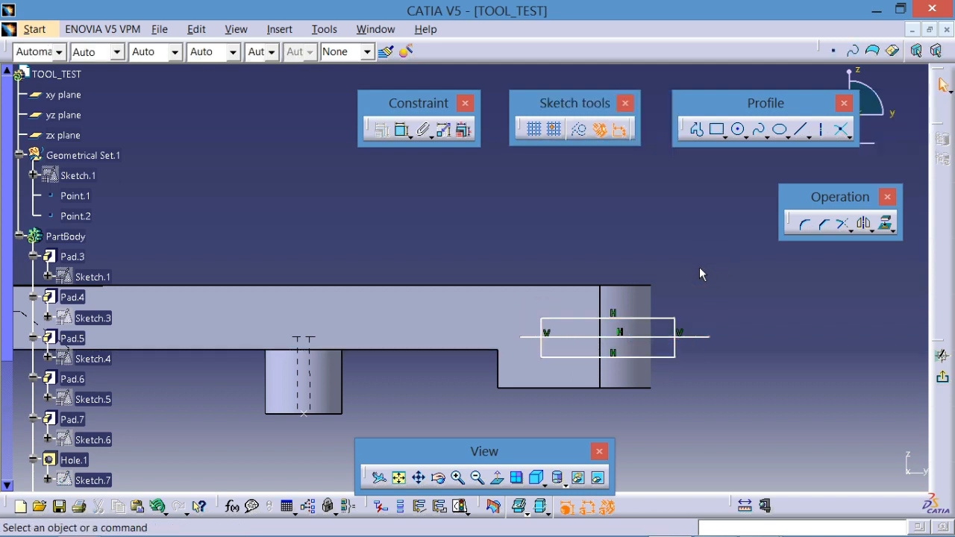
left_click(700, 262)
left_click(702, 285)
- Dimension the rectangle's height between its two horizontal sides and set it to 3.3 mm
left_click(403, 130)
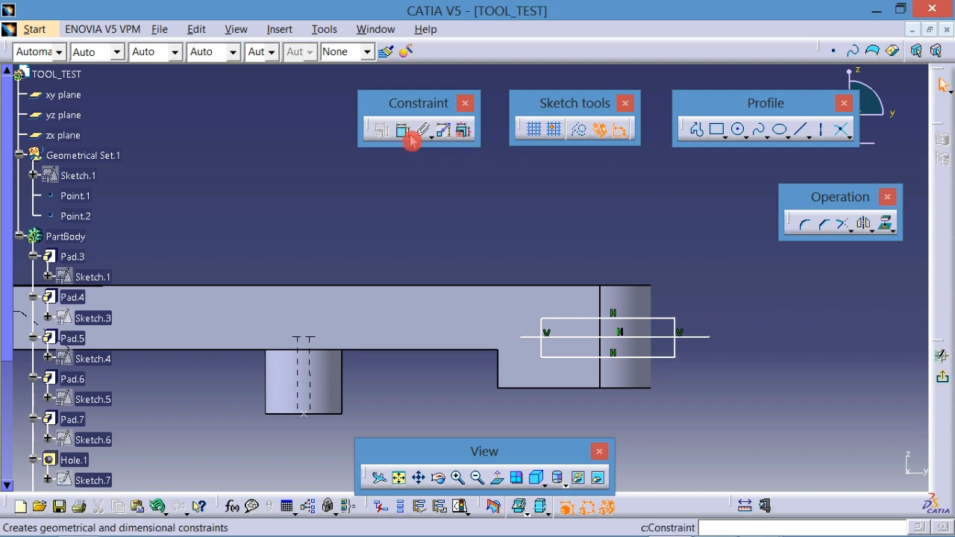
left_click(672, 321)
left_click(671, 358)
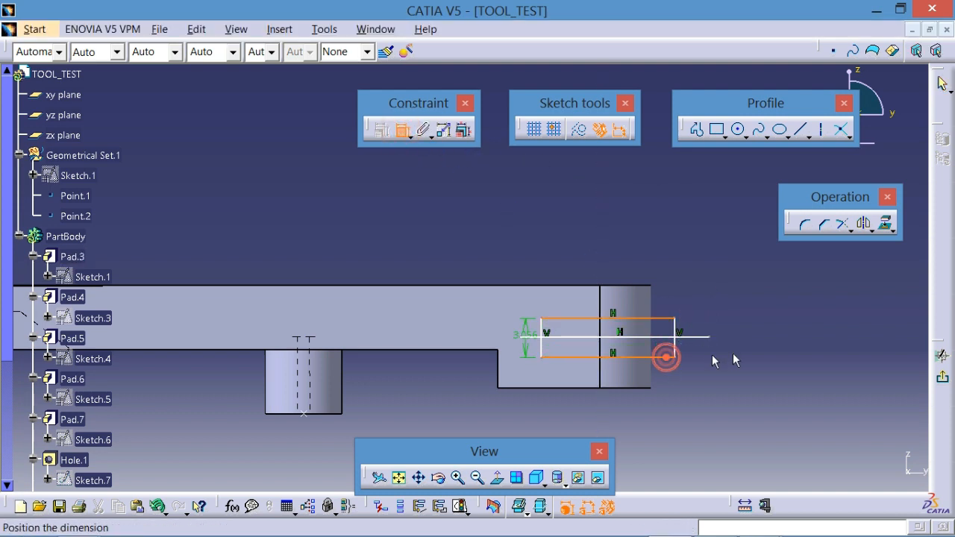
left_click(746, 344)
double_click(750, 338)
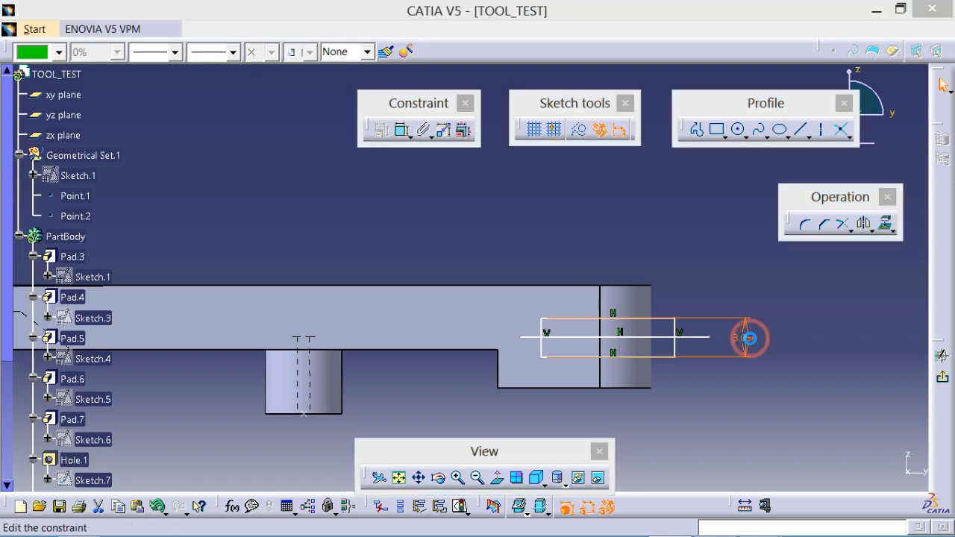
type("3.3")
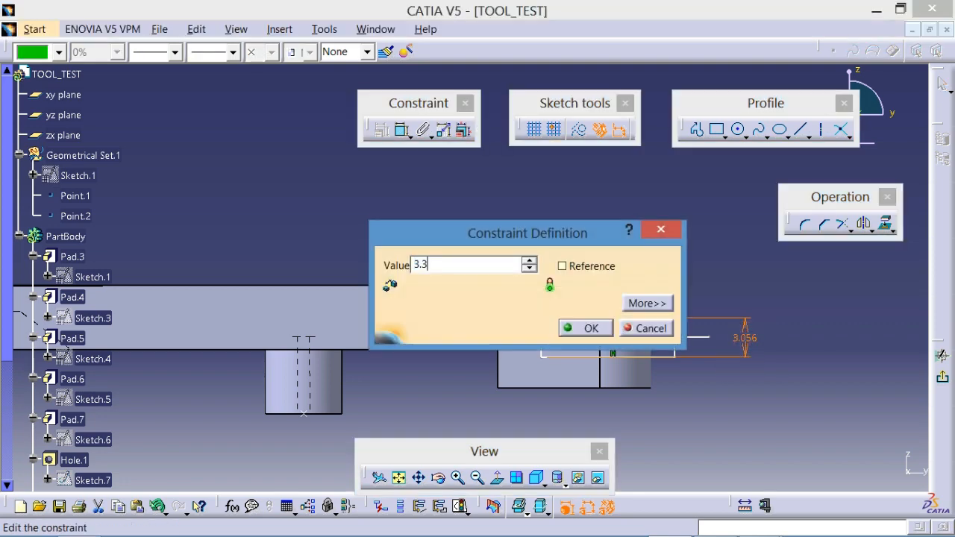
key("Return")
- Check the slot in section A-A, and constrain the rectangle's inner vertical side 5 mm from the edge where the block's rounding begins
key("alt+Tab")
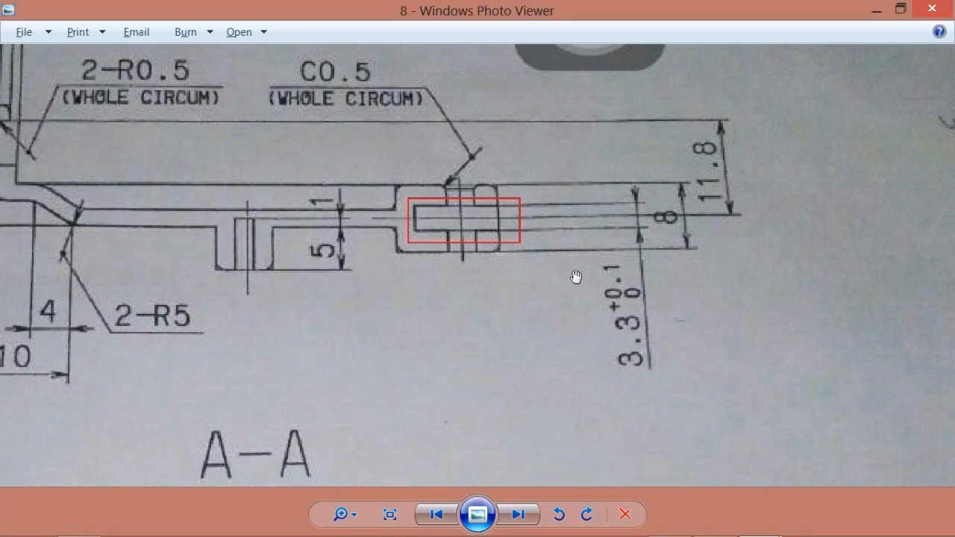
key("alt+Tab")
left_click(403, 133)
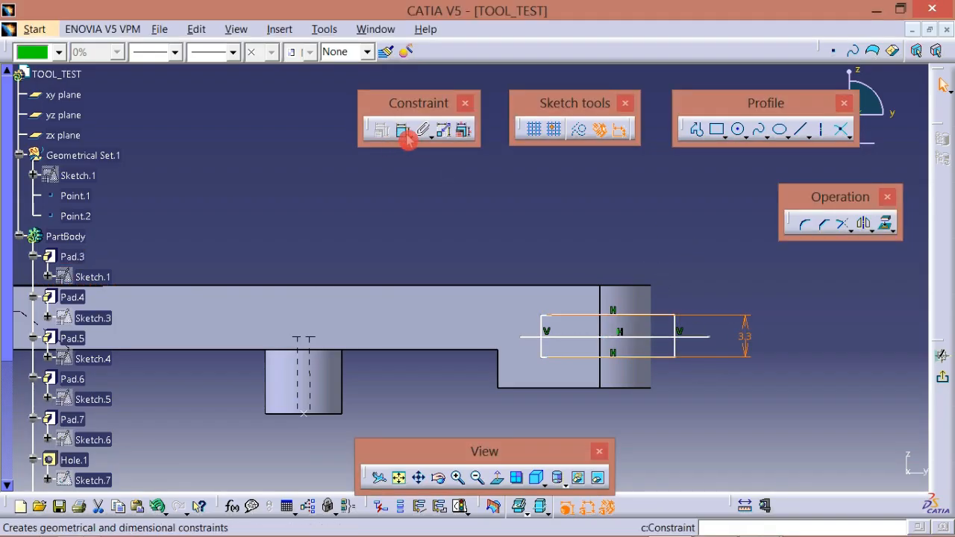
left_click(550, 334)
left_click(603, 302)
left_click(565, 247)
double_click(578, 250)
type("5")
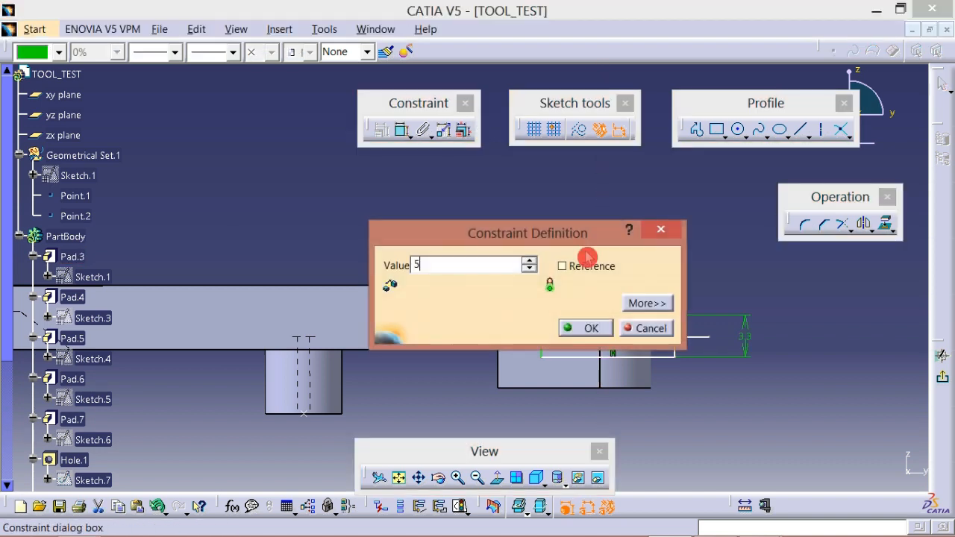
key("Return")
left_click(614, 242)
mouse_move(615, 241)
middle_mouse_down()
mouse_move(614, 181)
mouse_move(637, 239)
middle_mouse_up()
- Dimension the horizontal line from the block's top edge and set the distance to 4 mm
left_click(401, 130)
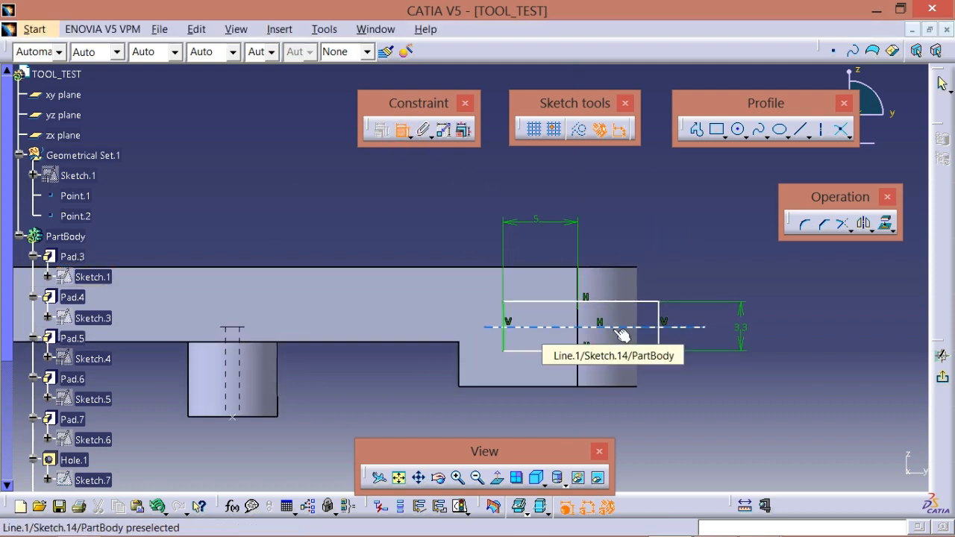
left_click(619, 329)
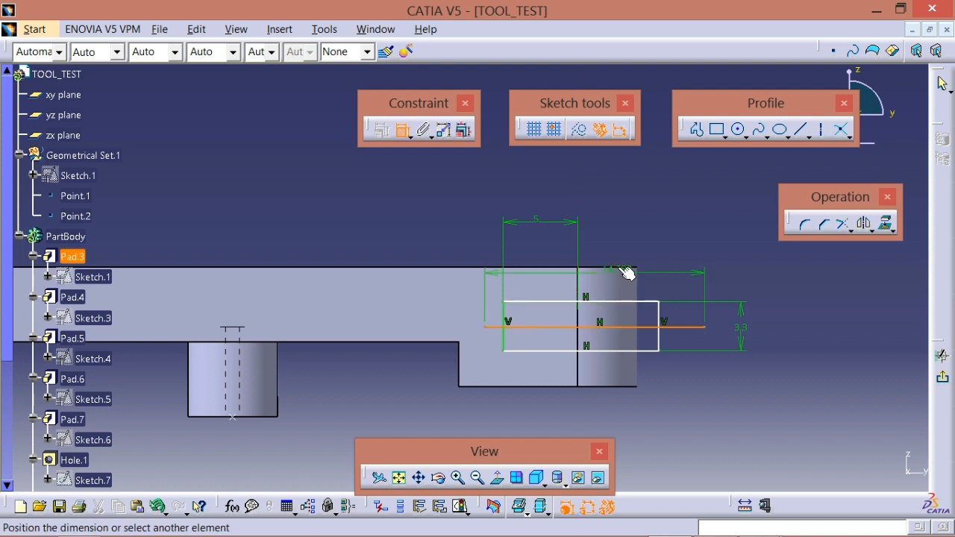
left_click(629, 270)
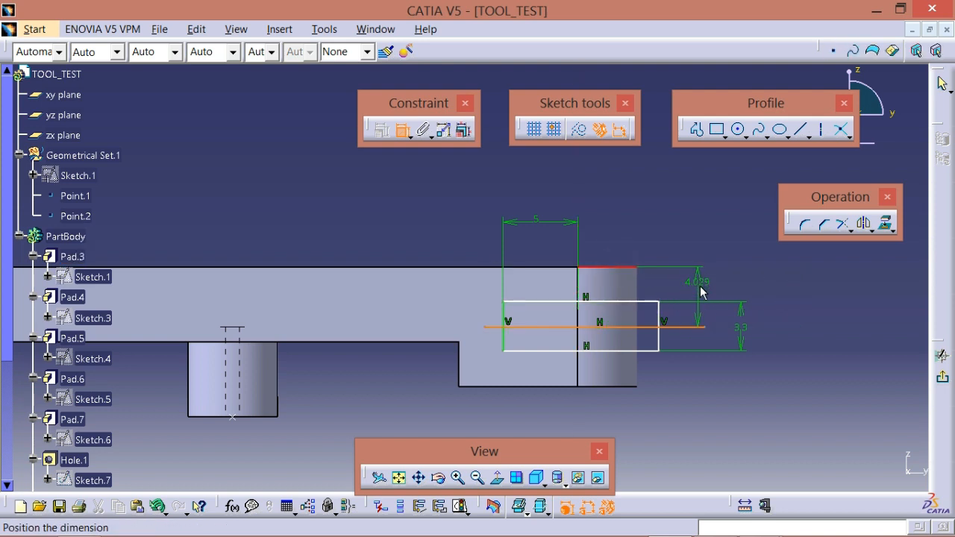
left_click(702, 297)
double_click(704, 288)
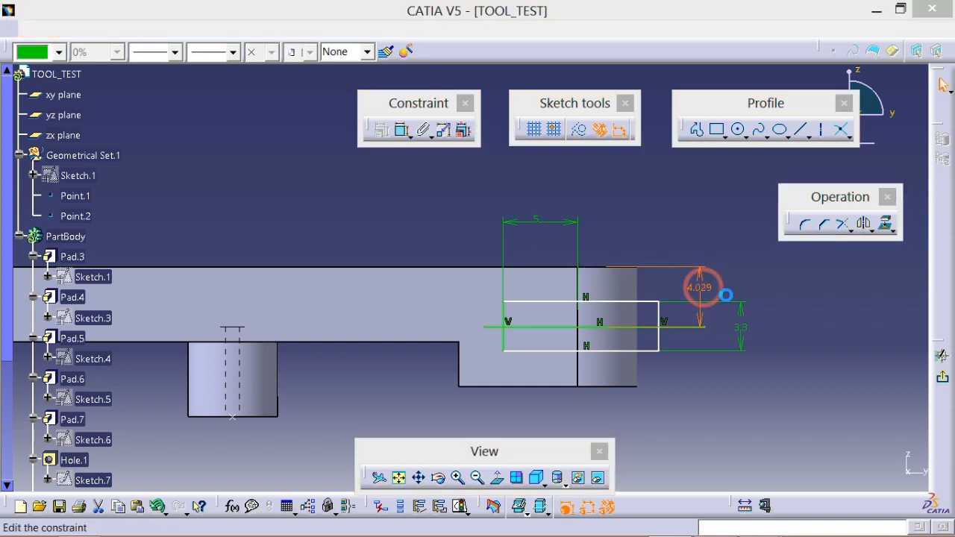
type("4")
key("Return")
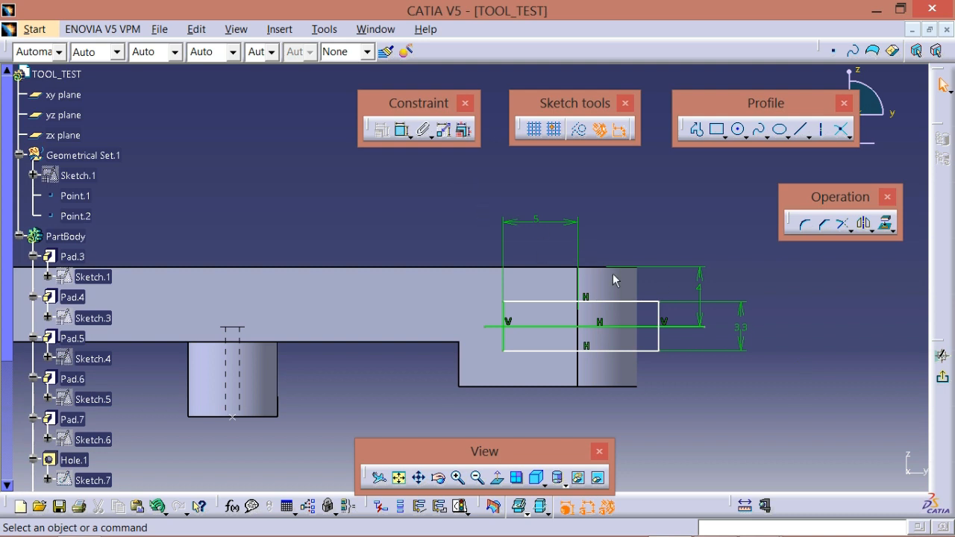
- Constrain the rectangle's two horizontal sides to be symmetric about the horizontal line
left_click(402, 130)
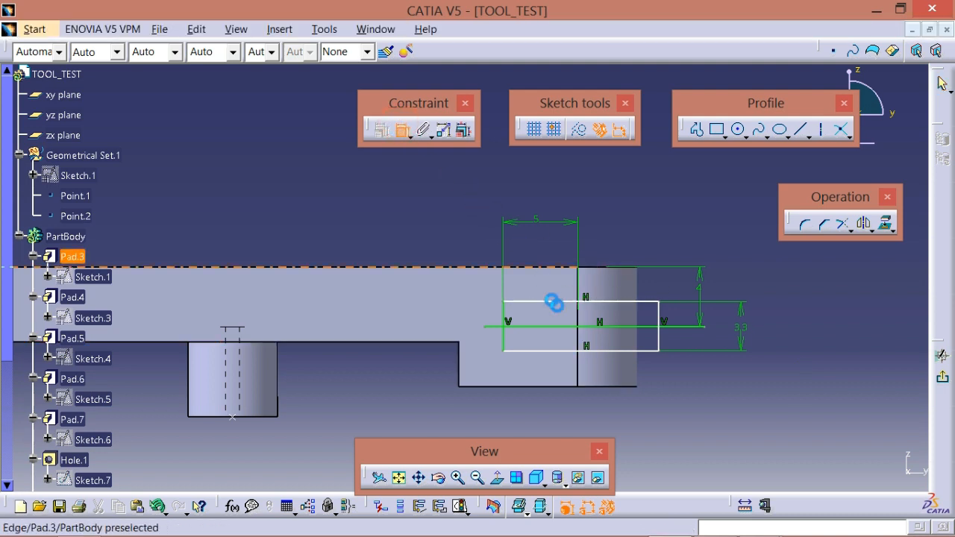
left_click(560, 302)
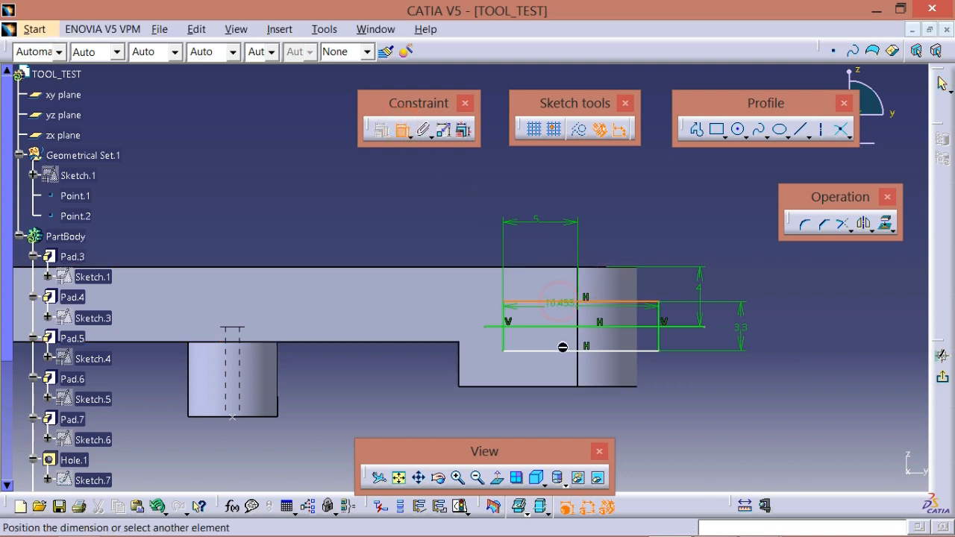
left_click(561, 350)
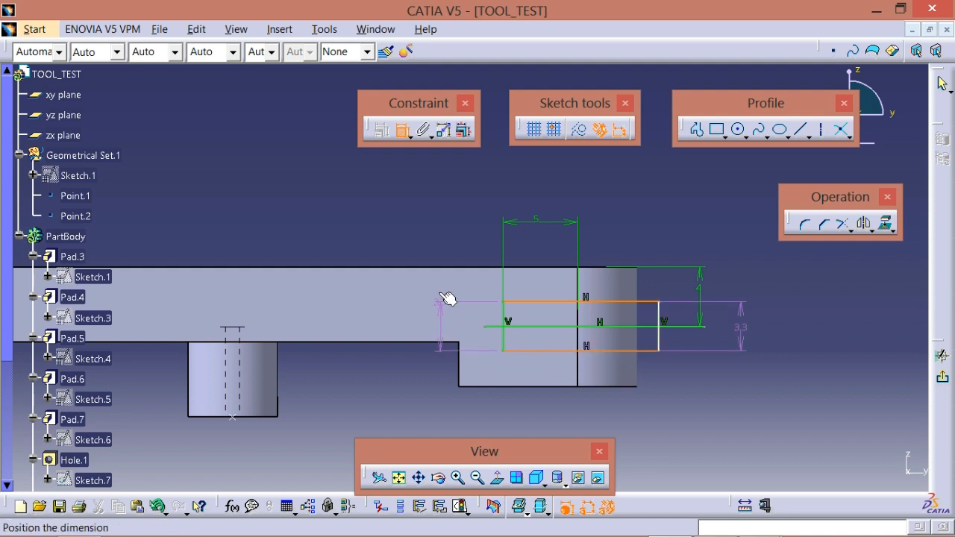
right_click(422, 231)
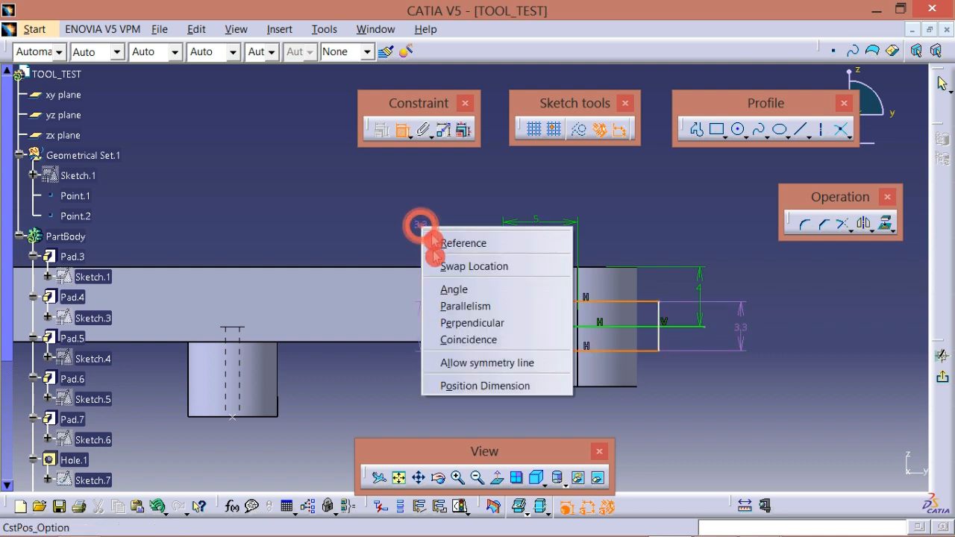
left_click(469, 363)
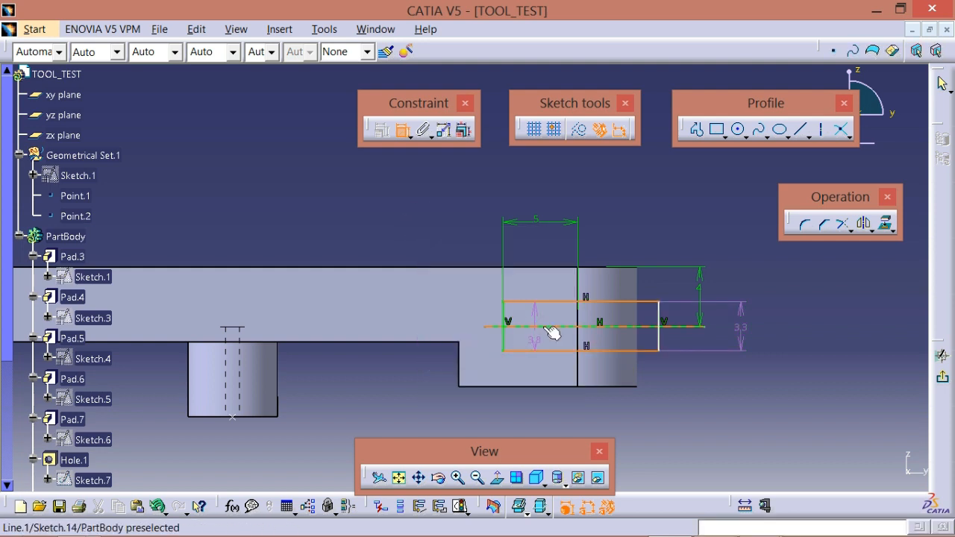
left_click(552, 332)
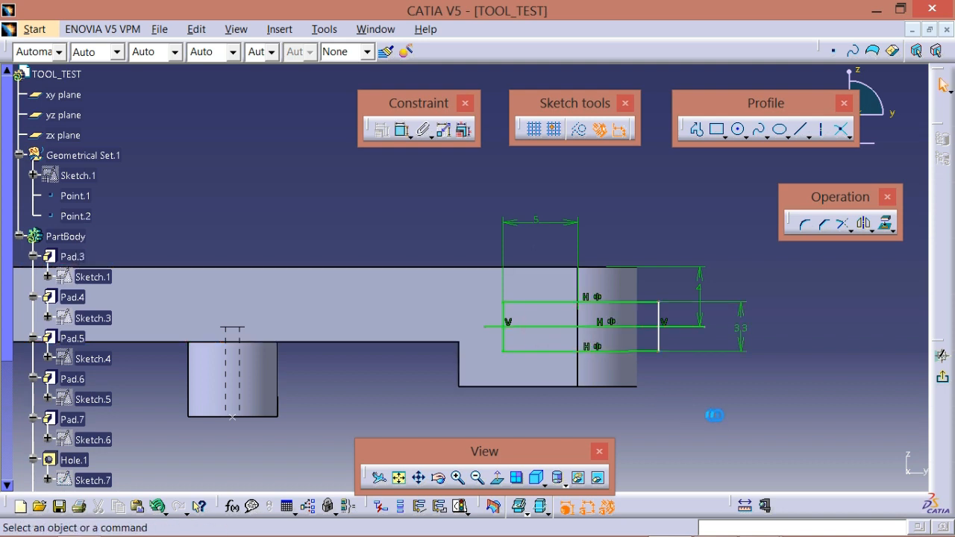
- Convert the horizontal line through the rectangle into a construction element
left_click(687, 327)
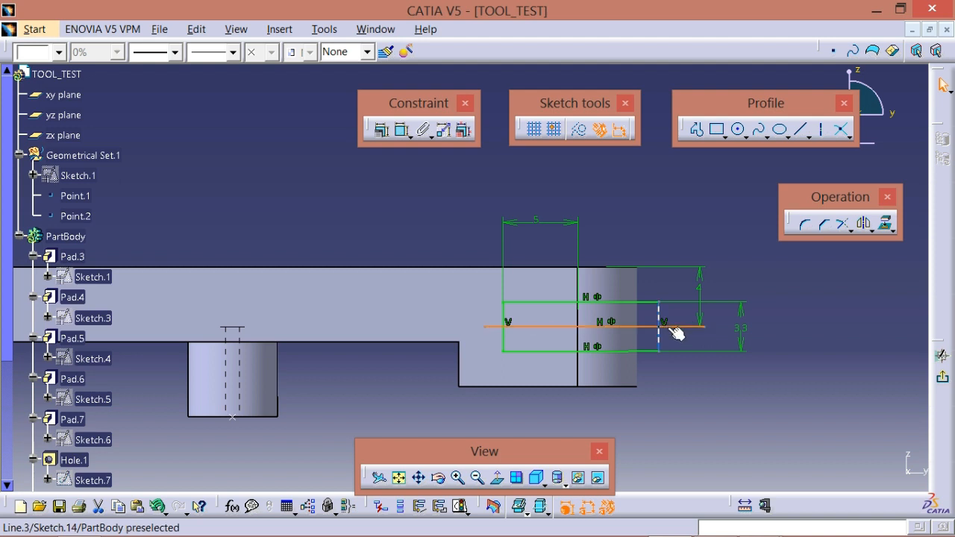
left_click(588, 140)
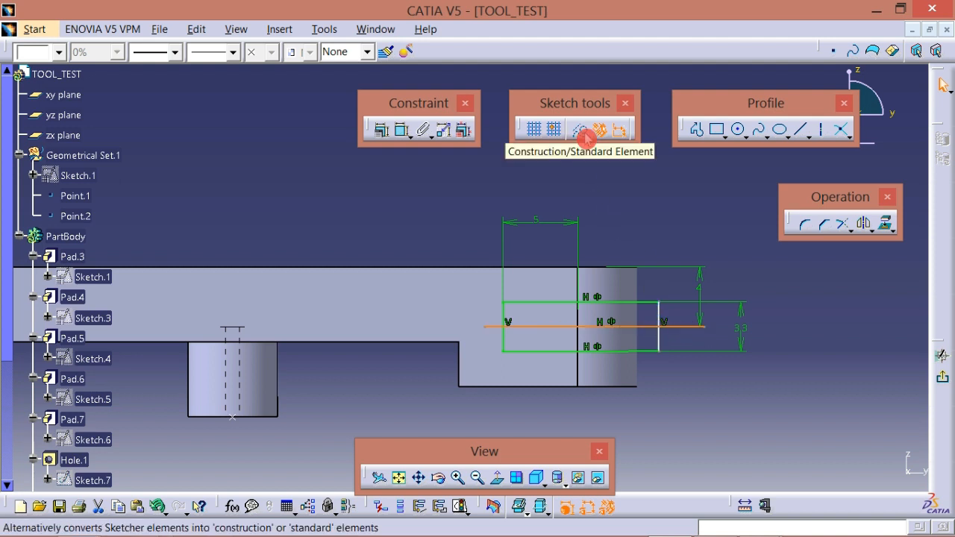
left_click(576, 130)
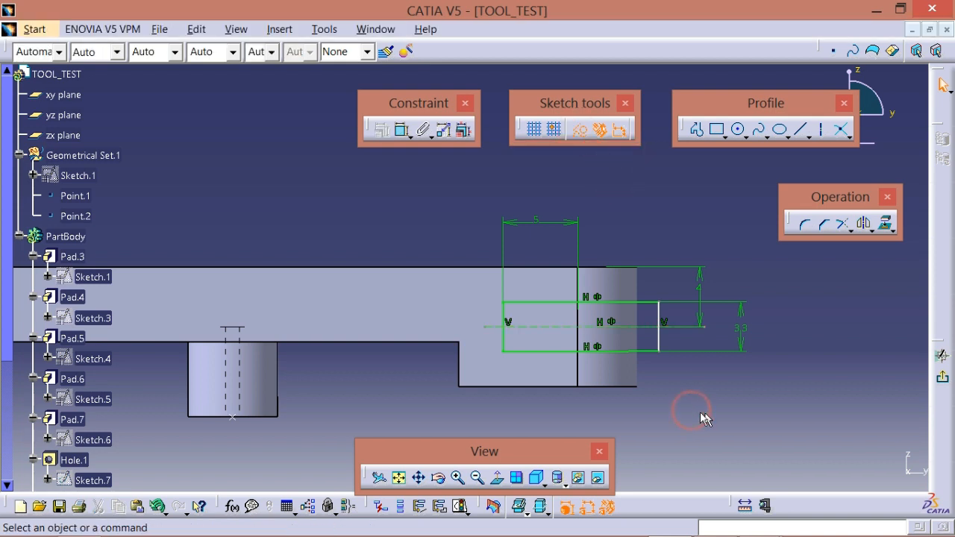
middle_click_drag(647, 403, 660, 386)
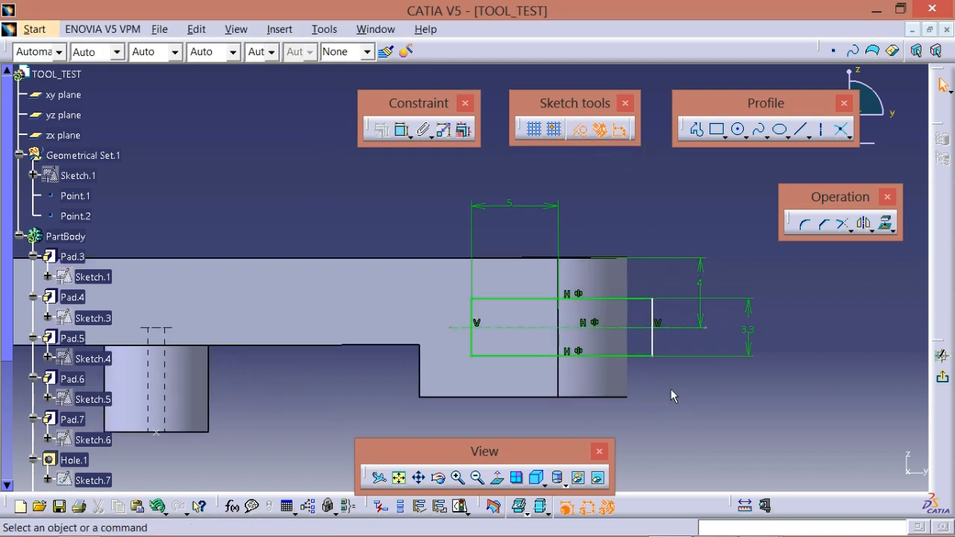
left_click(730, 427)
- Stretch the rectangle by moving its outer vertical side farther beyond the block's rounded end
left_click(655, 312)
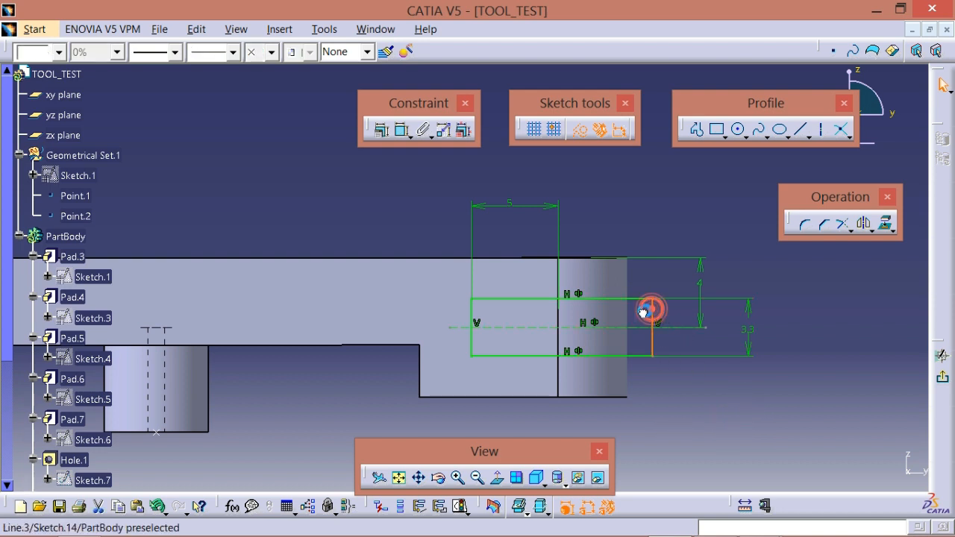
mouse_move(679, 317)
left_mouse_down()
mouse_move(663, 324)
mouse_move(673, 327)
left_mouse_up()
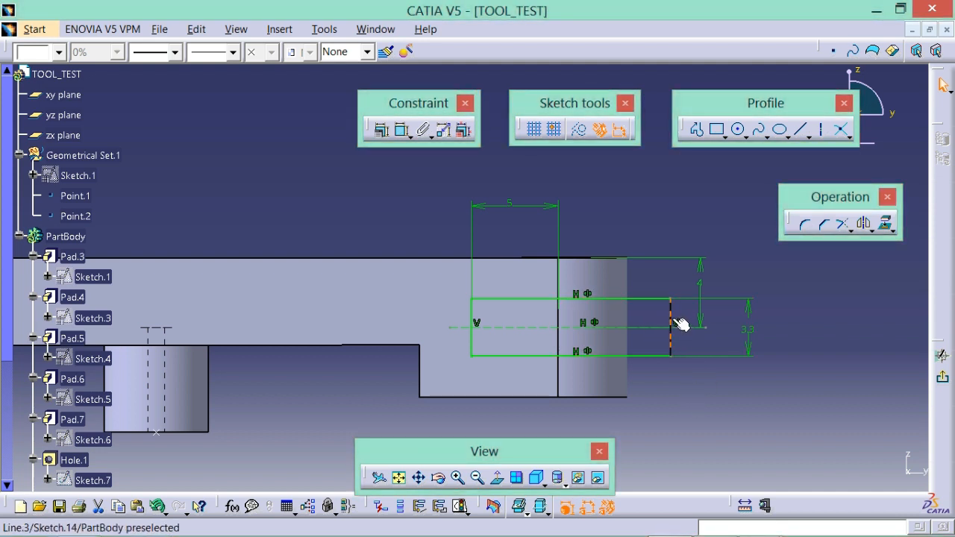
left_click(680, 403)
- Dimension the length between the rectangle's two vertical sides and set it to 10 mm
left_click(403, 131)
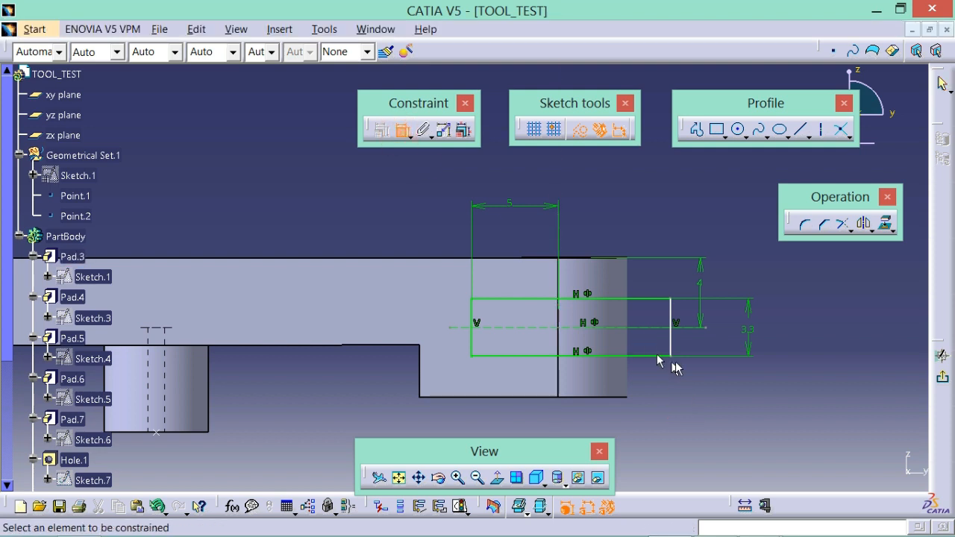
left_click(673, 327)
left_click(480, 343)
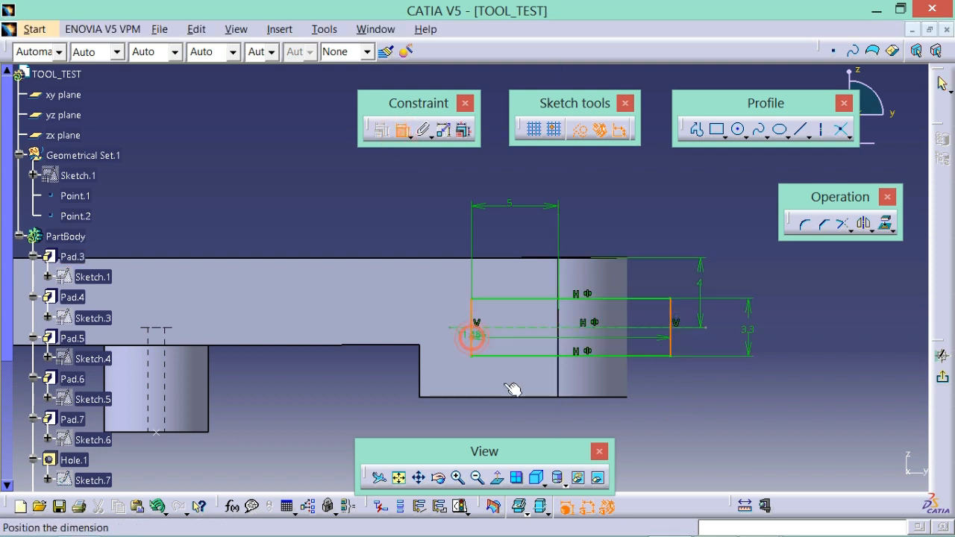
scroll(559, 407, "down", 1)
left_click(562, 403)
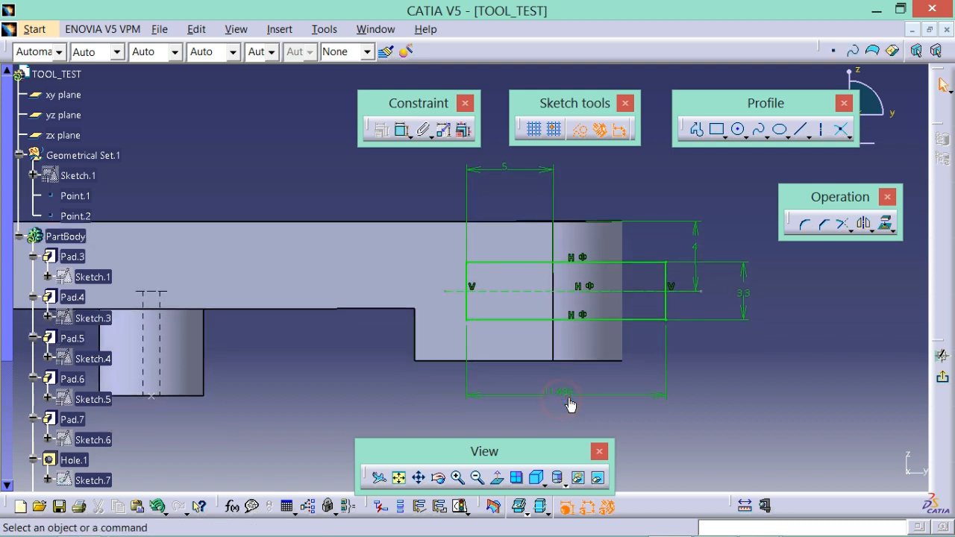
double_click(571, 395)
type("1")
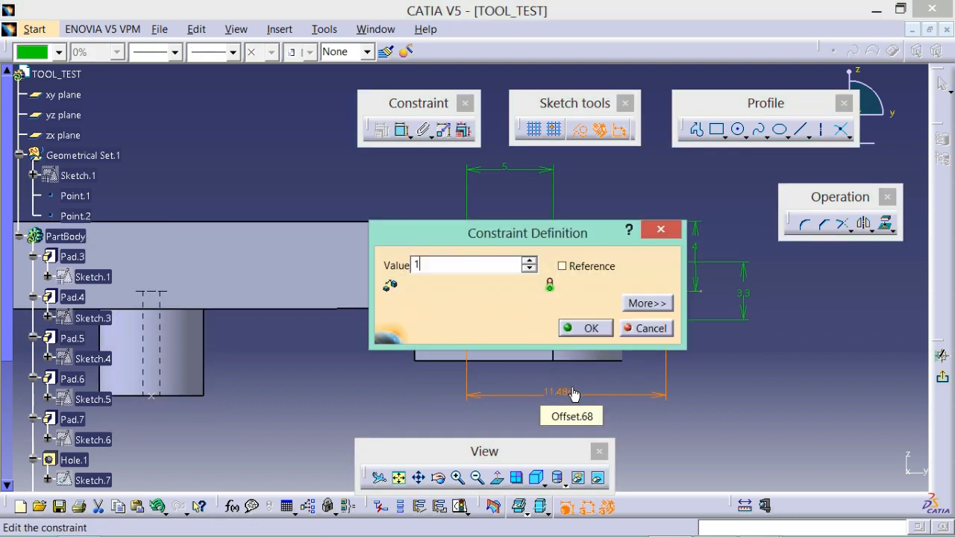
type("0mm")
key("Return")
left_click(745, 383)
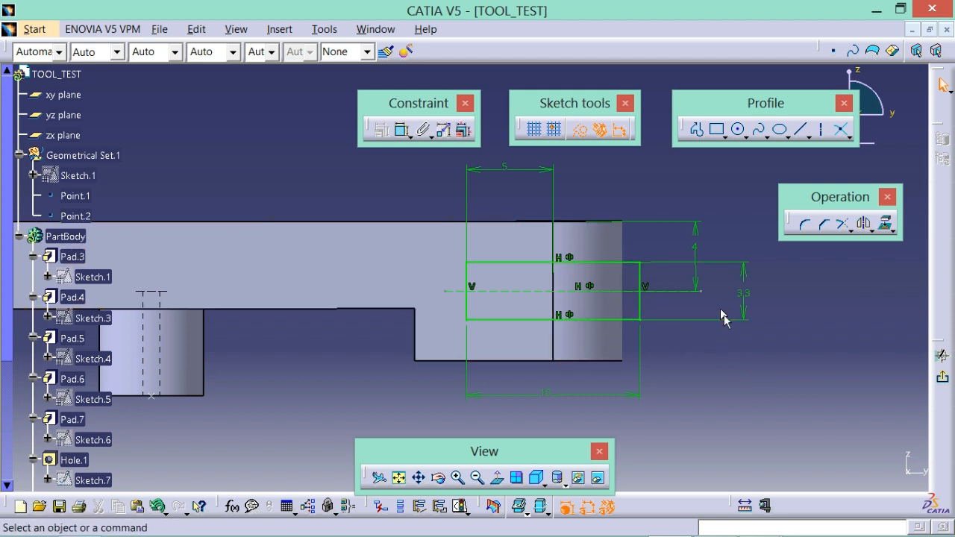
- Exit the sketch and cut the rectangle as a pocket with a 7 mm depth and mirrored extent through the end block
left_click(942, 377)
mouse_move(650, 311)
middle_mouse_down()
mouse_move(623, 256)
mouse_move(582, 232)
mouse_move(508, 238)
mouse_move(511, 227)
middle_mouse_up()
left_click(211, 52)
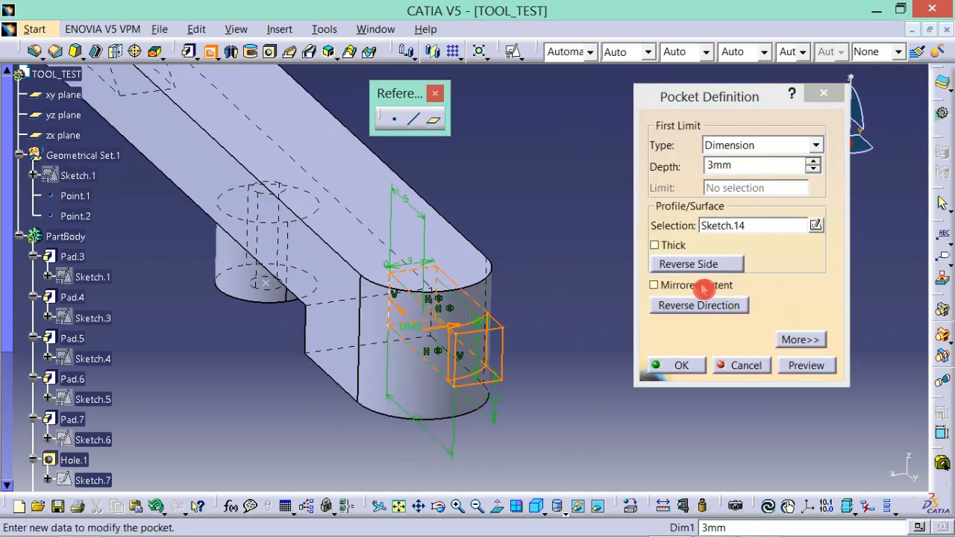
left_click(655, 285)
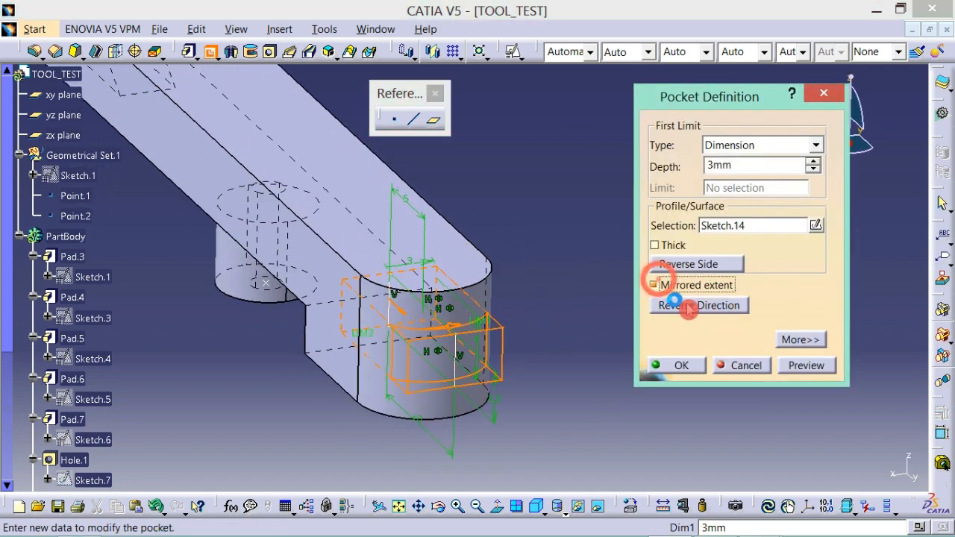
left_click(812, 161)
left_click(812, 161)
left_click(812, 161)
left_click(813, 162)
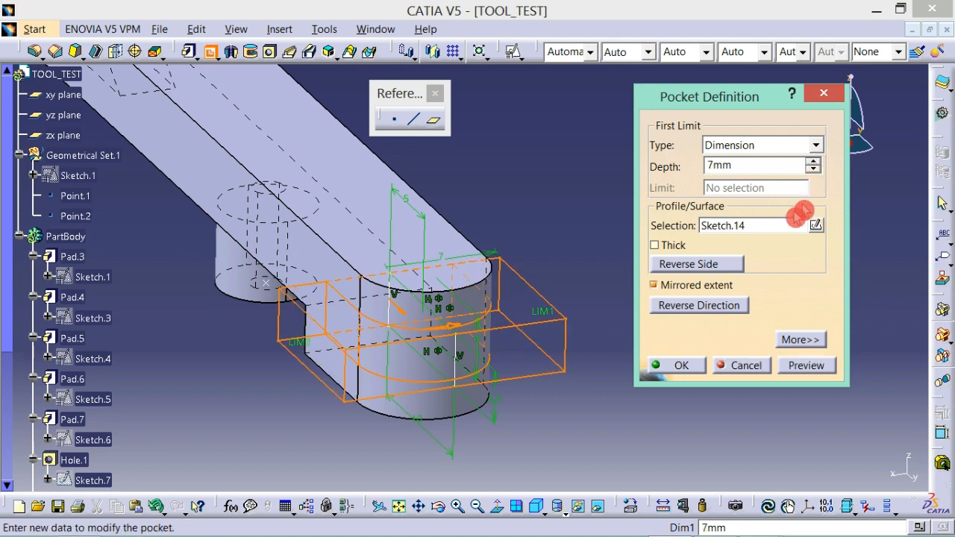
left_click(681, 366)
middle_click_drag(567, 405, 693, 282)
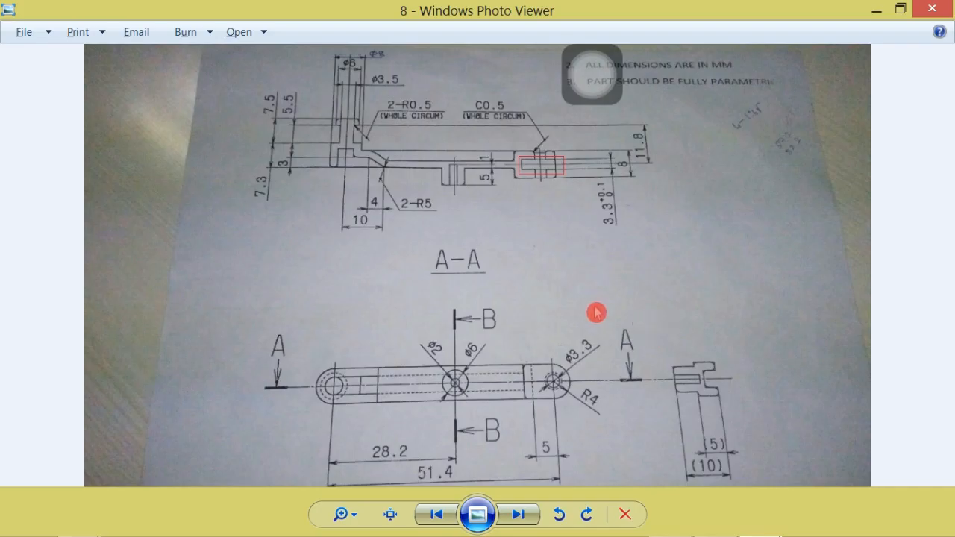
- Advance to drawing image 9 and examine the outlined recess along the arm in section A-A and the plan view
key("Right")
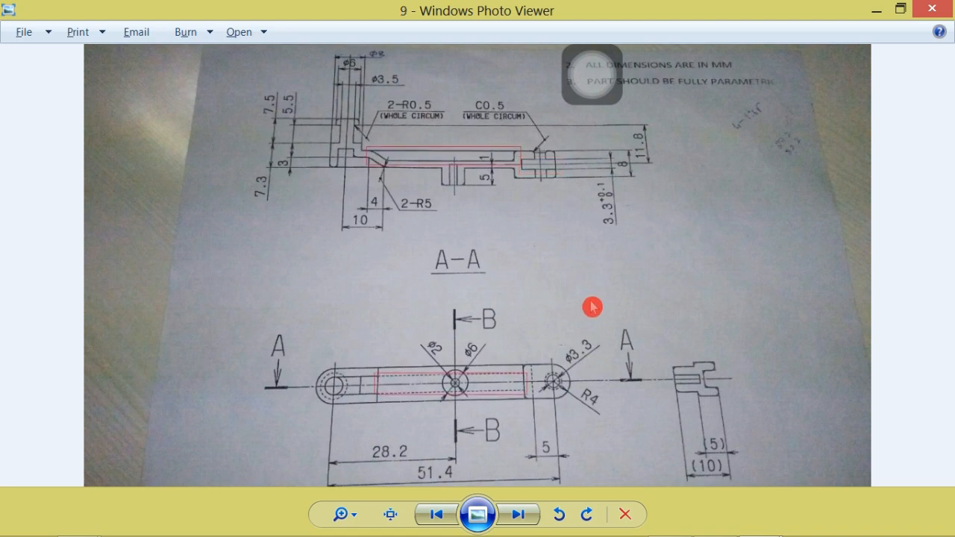
scroll(467, 190, "up", 3)
scroll(324, 264, "up", 1)
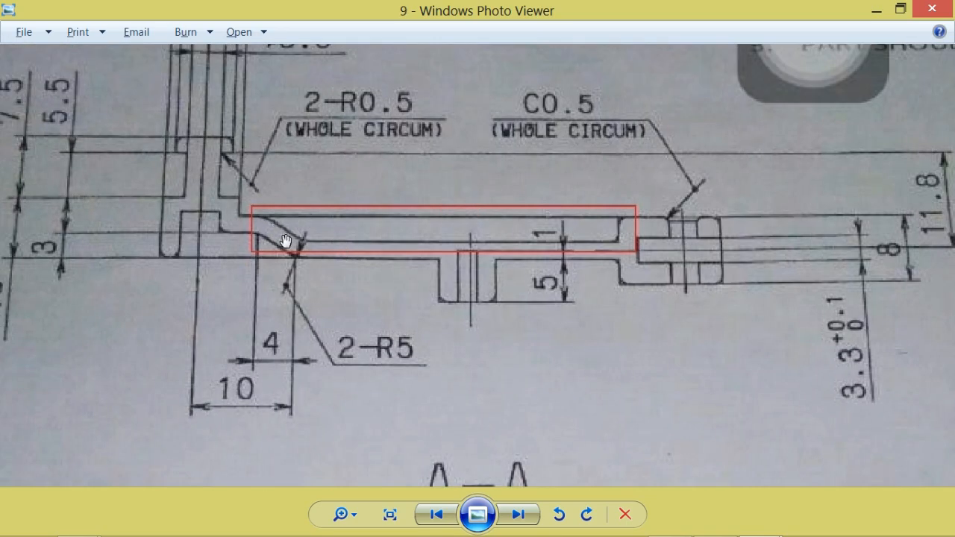
scroll(390, 259, "down", 2)
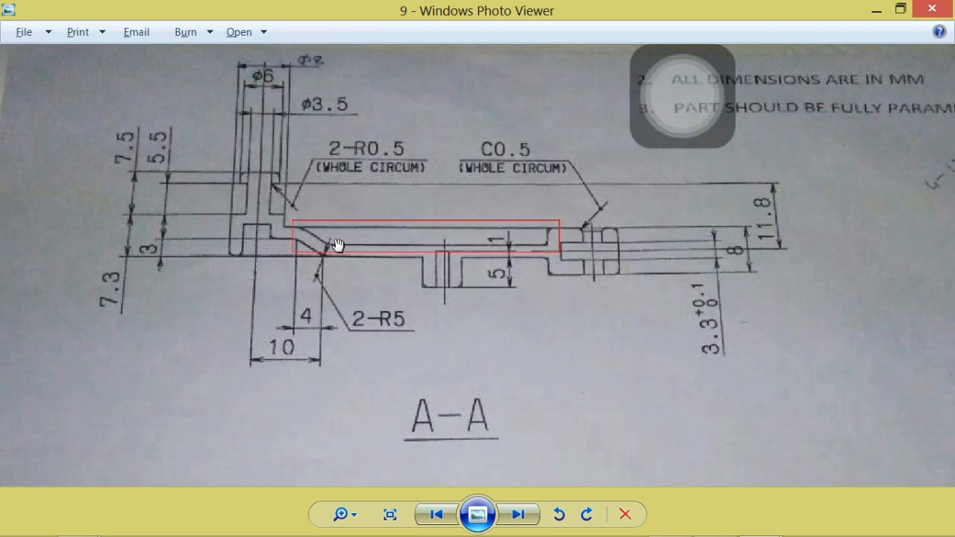
scroll(353, 247, "up", 3)
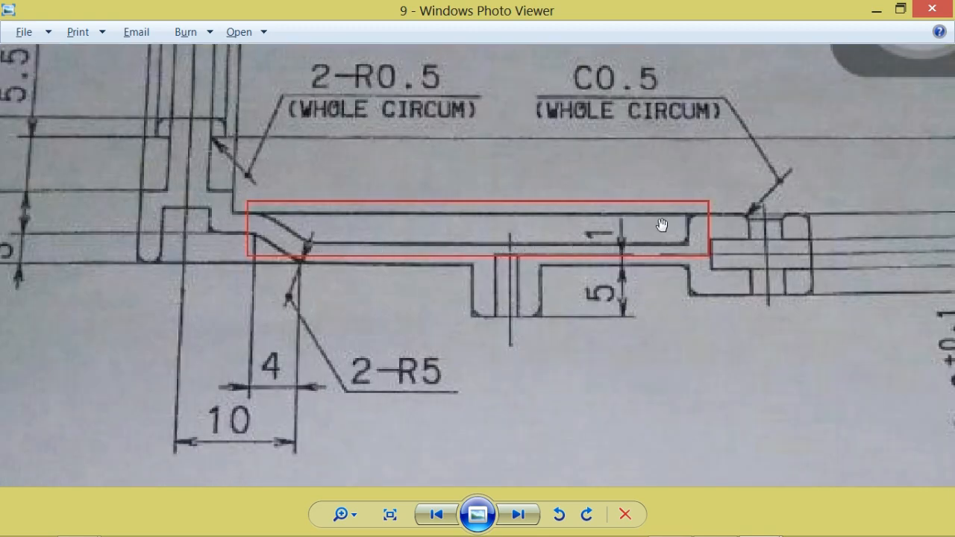
scroll(376, 234, "down", 5)
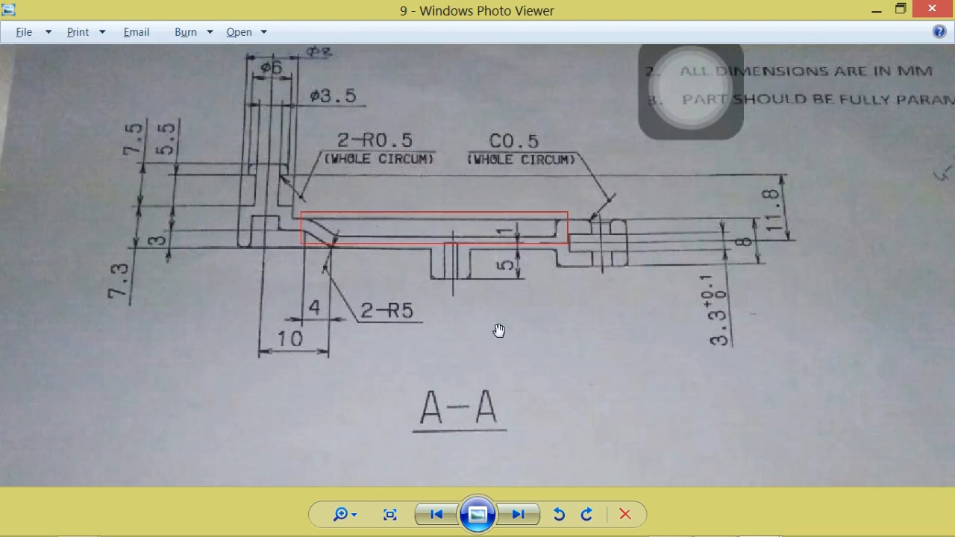
scroll(498, 442, "up", 4)
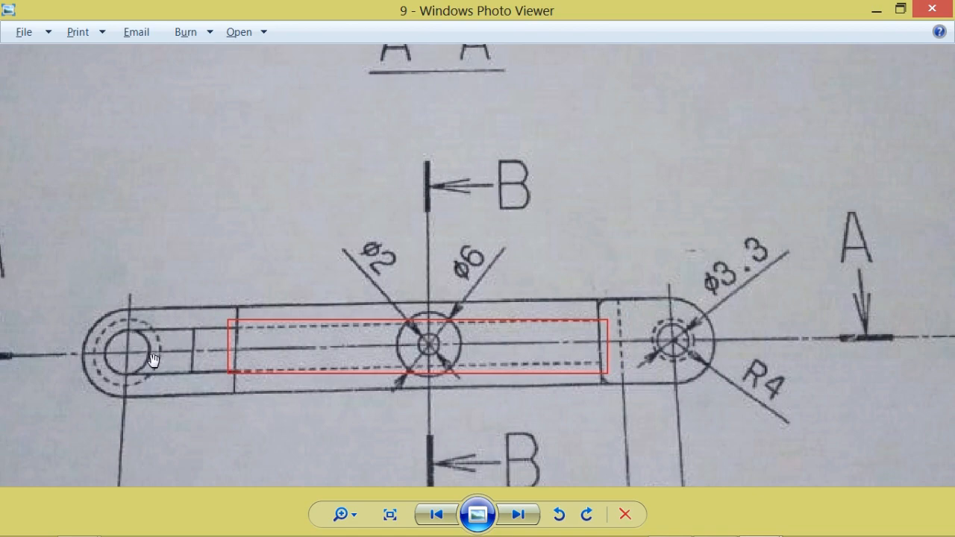
scroll(390, 345, "down", 3)
scroll(411, 271, "up", 3)
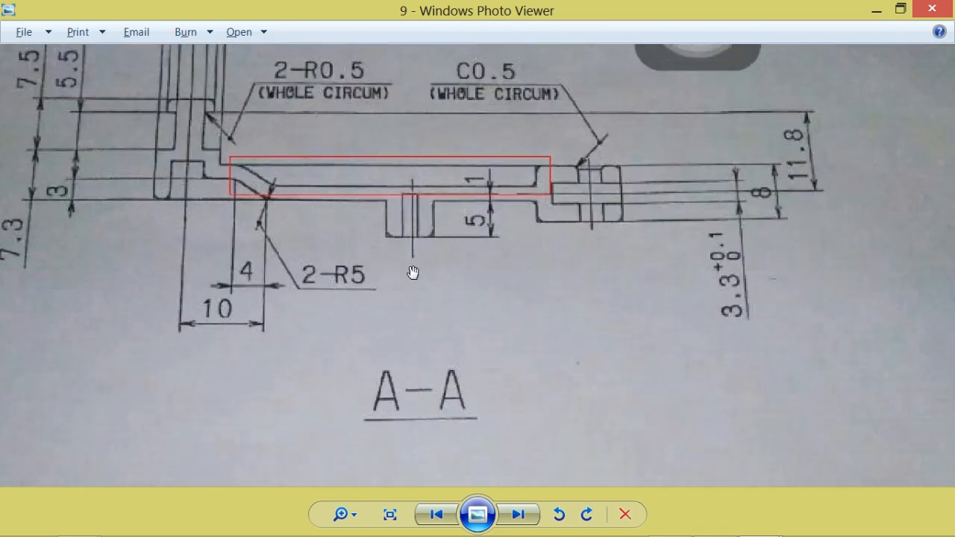
- Switch back to CATIA V5 and open a positioned sketch on the yz plane with implicit origin and orientation
key("alt+Tab")
middle_click_drag(319, 388, 252, 303)
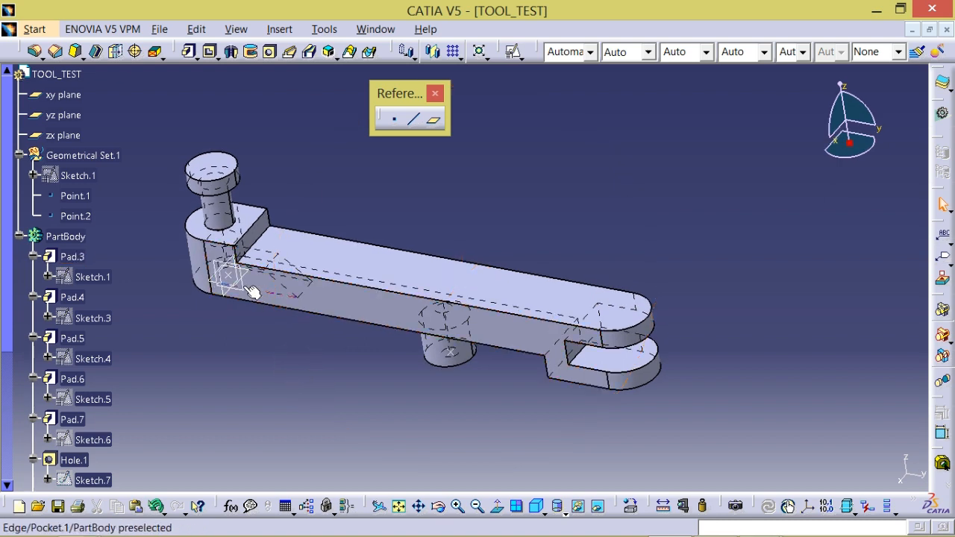
left_click(248, 283)
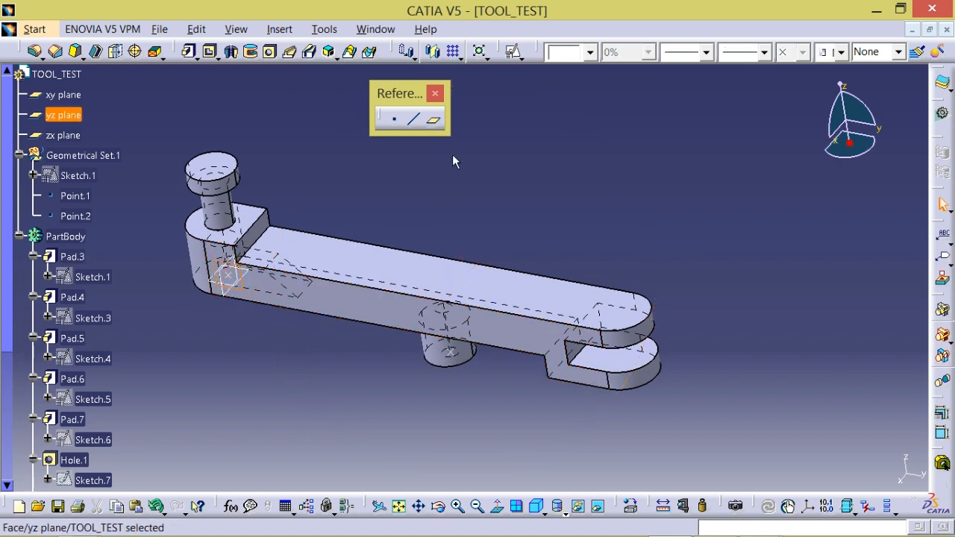
left_click(511, 50)
left_click(636, 323)
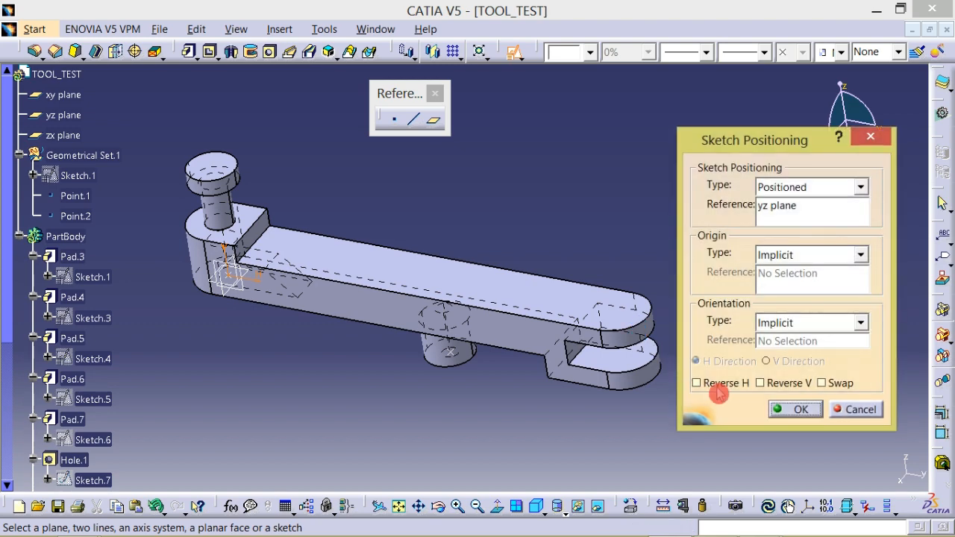
left_click(784, 407)
mouse_move(420, 236)
middle_mouse_down()
mouse_move(515, 254)
mouse_move(507, 217)
middle_mouse_up()
left_click(515, 254)
left_click(522, 247)
mouse_move(422, 274)
middle_mouse_down()
mouse_move(523, 247)
mouse_move(463, 215)
middle_mouse_up()
- Check the recess's sloped end in the Windows Photo Viewer drawing and project the existing pocket's slanted edge into the CATIA V5 sketch
key("alt+Tab")
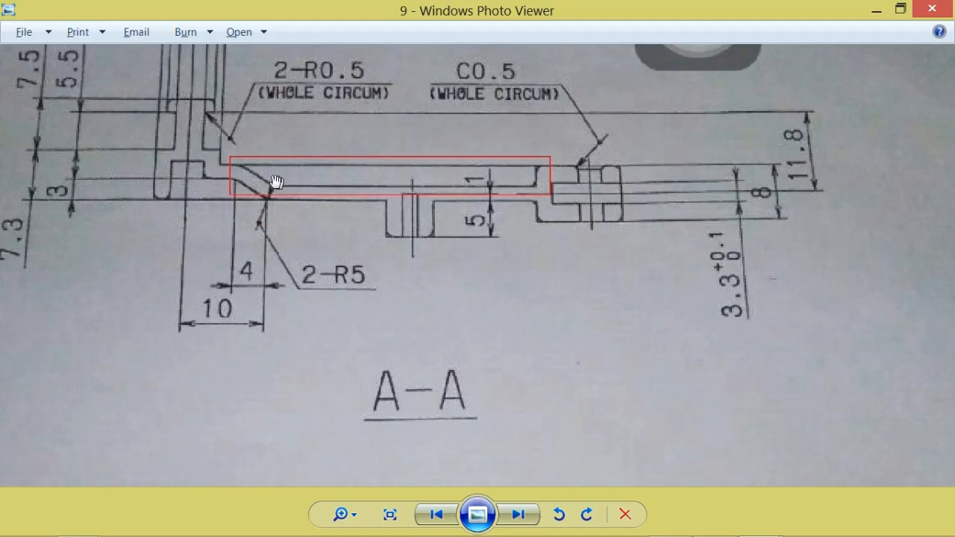
scroll(248, 174, "up", 2)
left_click_drag(249, 174, 251, 213)
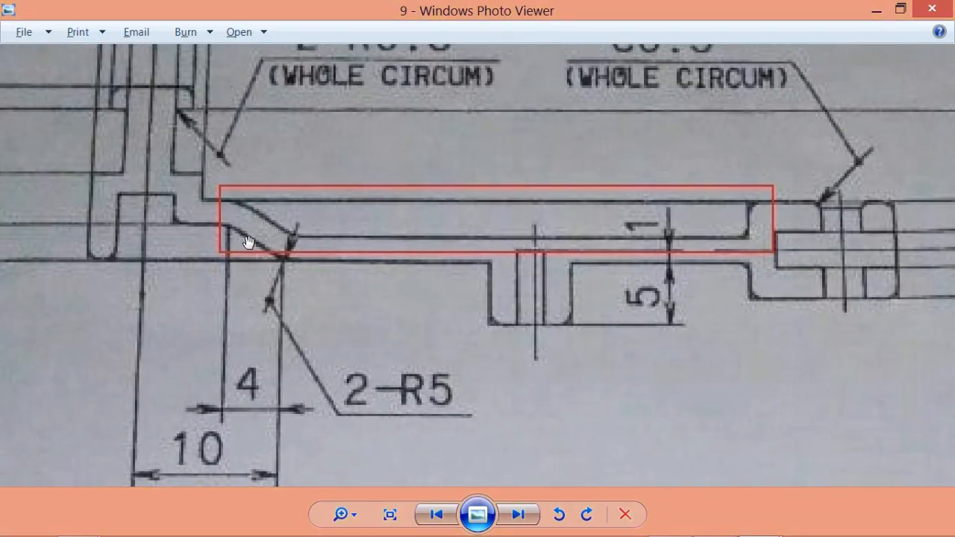
key("alt+Tab")
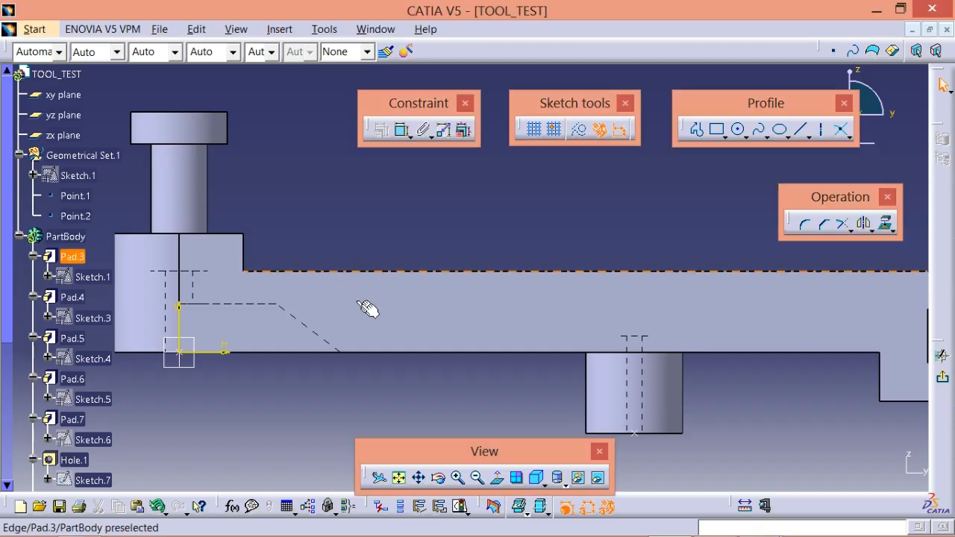
left_click(298, 321)
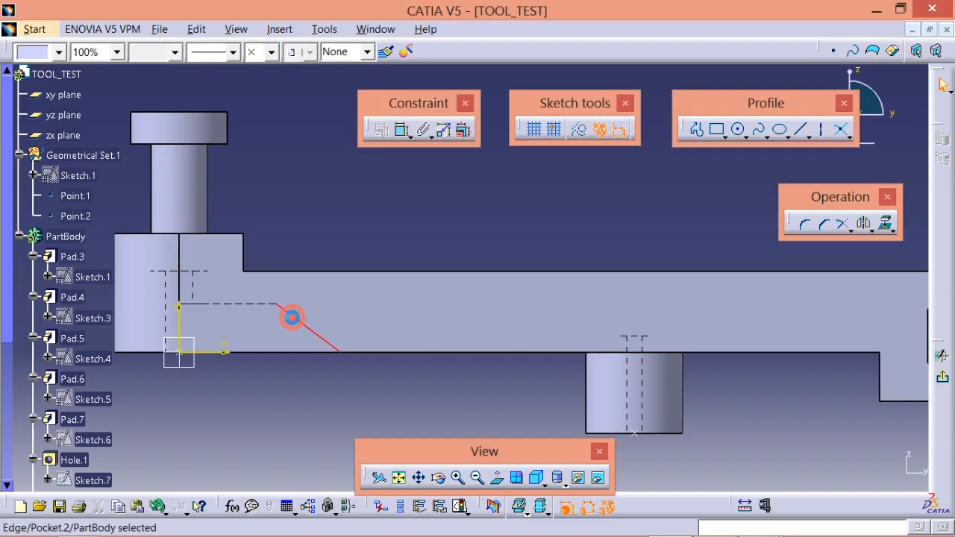
left_click(372, 244)
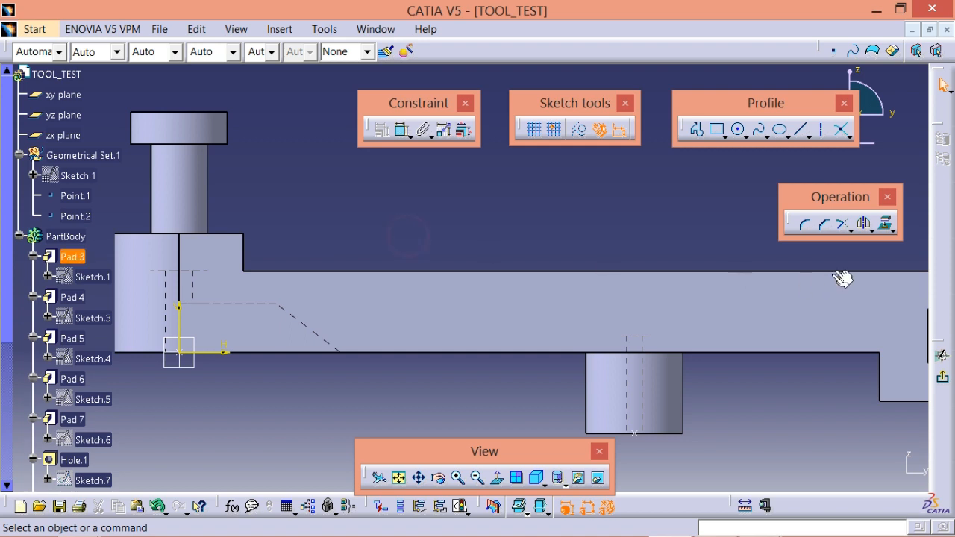
left_click(886, 224)
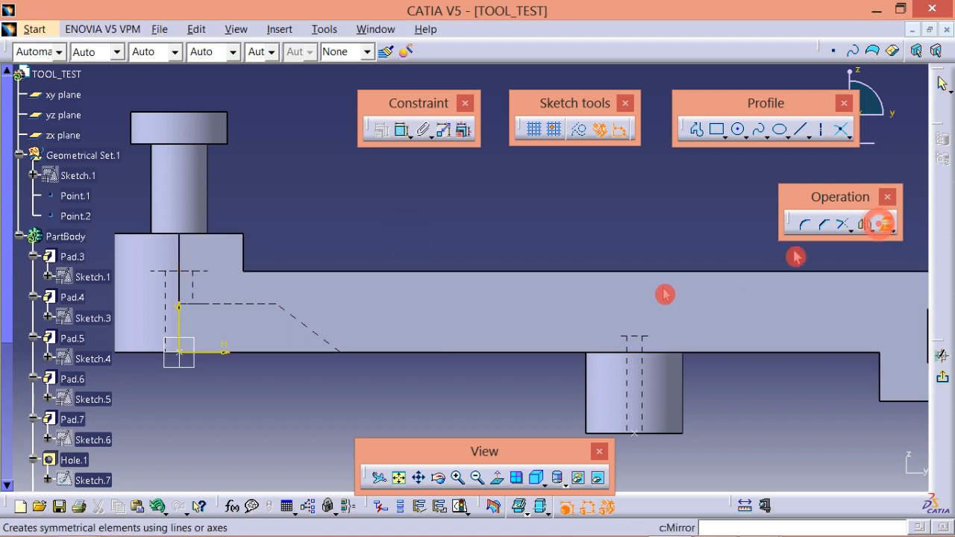
left_click(304, 323)
left_click(363, 216)
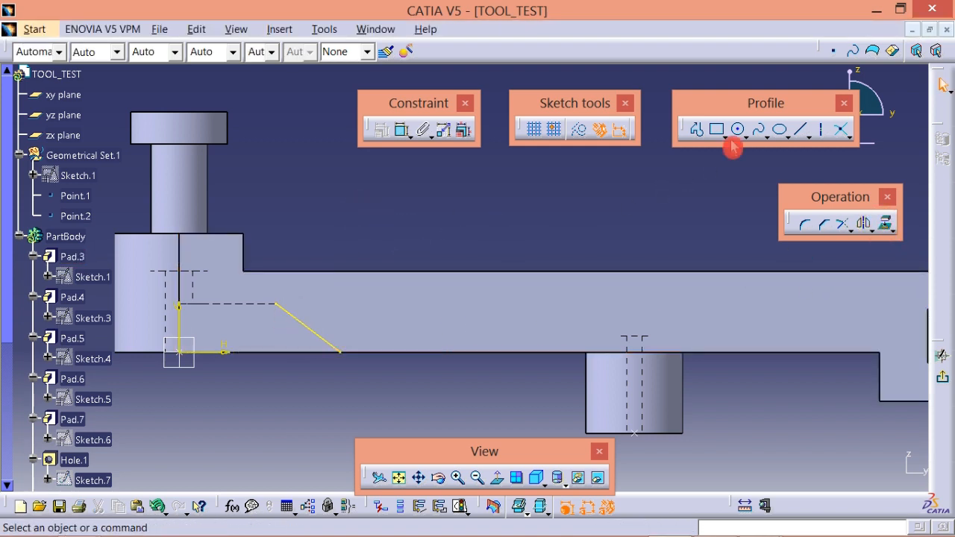
- Draw two vertical lines upward from the upper and lower ends of the projected slanted edge, past the arm's top edge
left_click(800, 129)
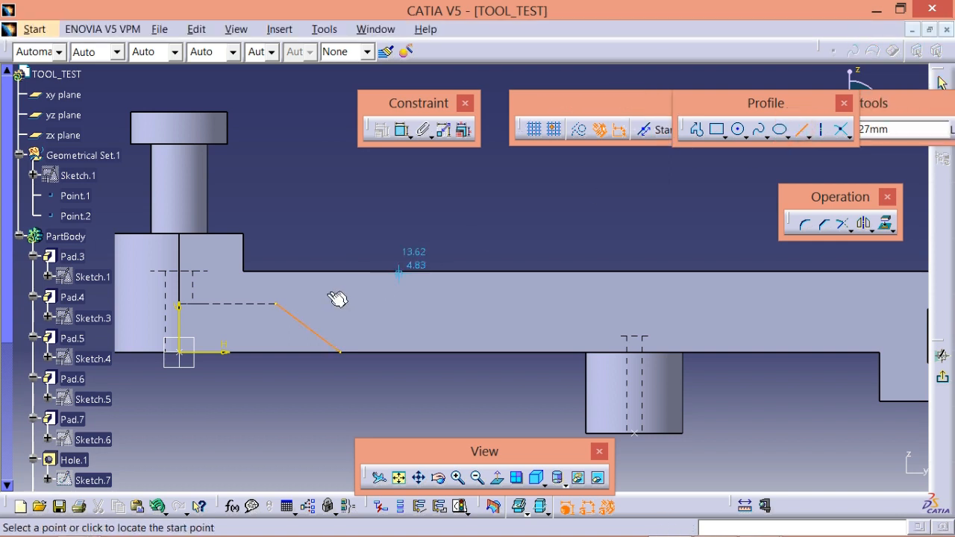
left_click(277, 305)
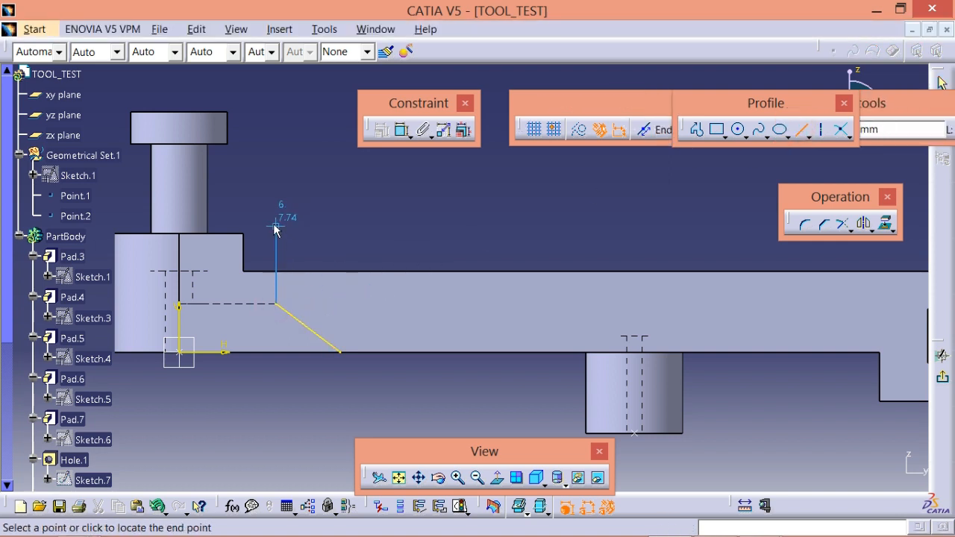
left_click(276, 224)
left_click(371, 207)
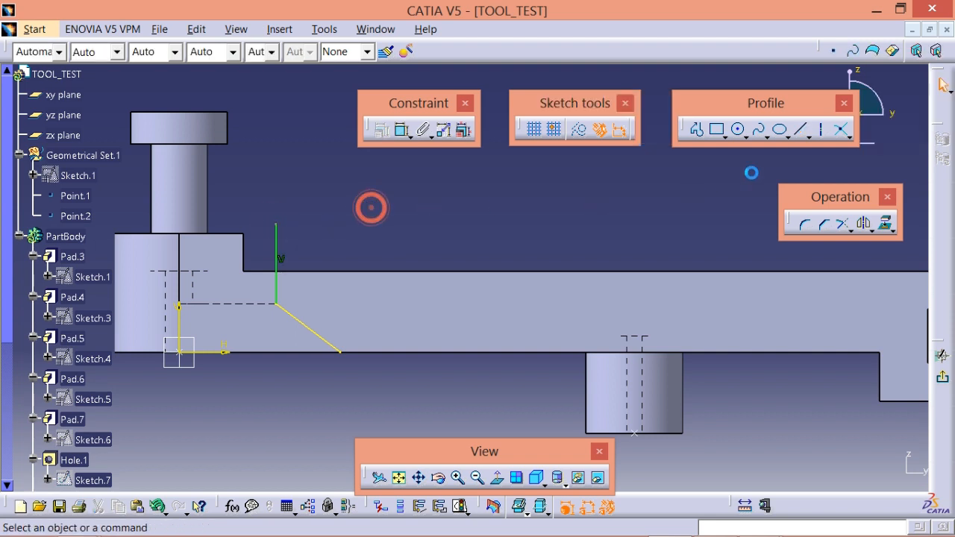
left_click(799, 131)
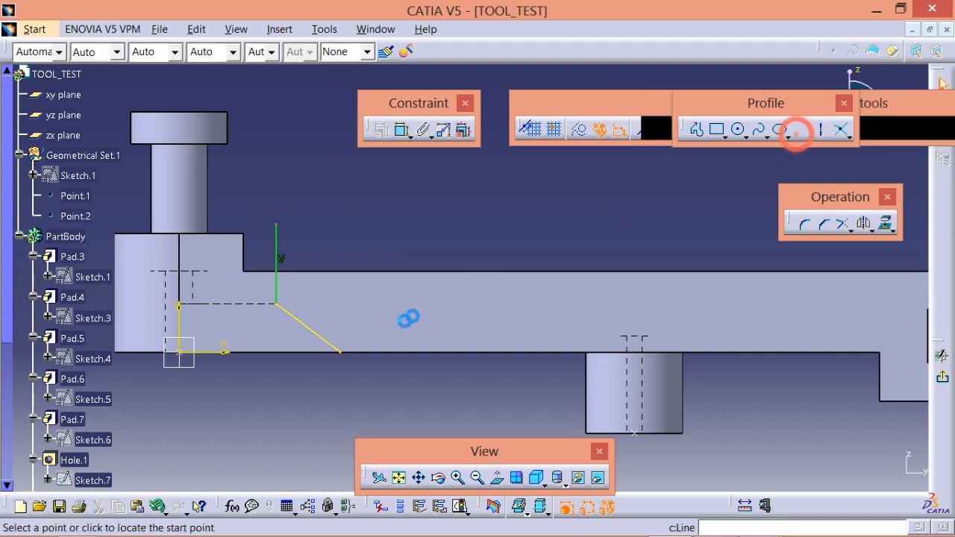
left_click(343, 354)
left_click(341, 253)
left_click(376, 217)
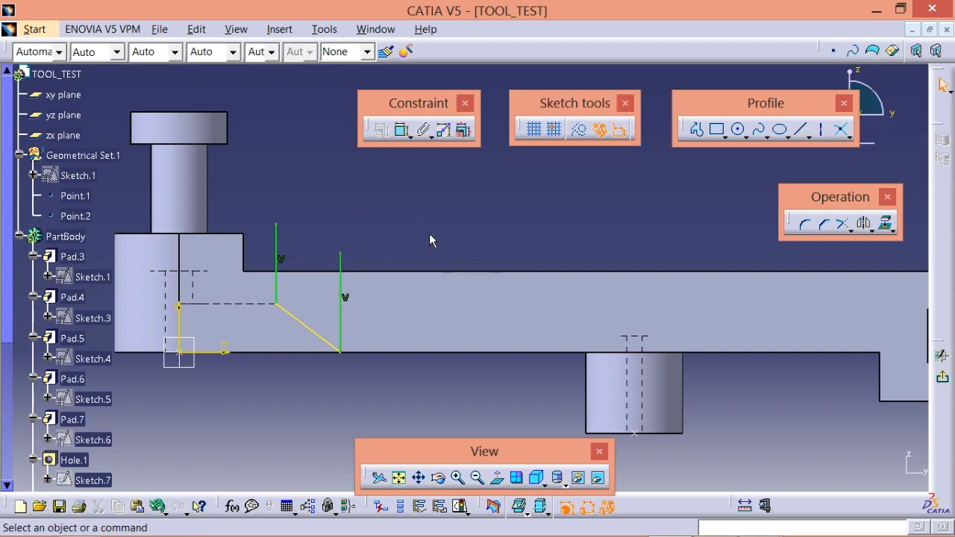
- Project the arm's long top edge onto the sketch plane
left_click(811, 139)
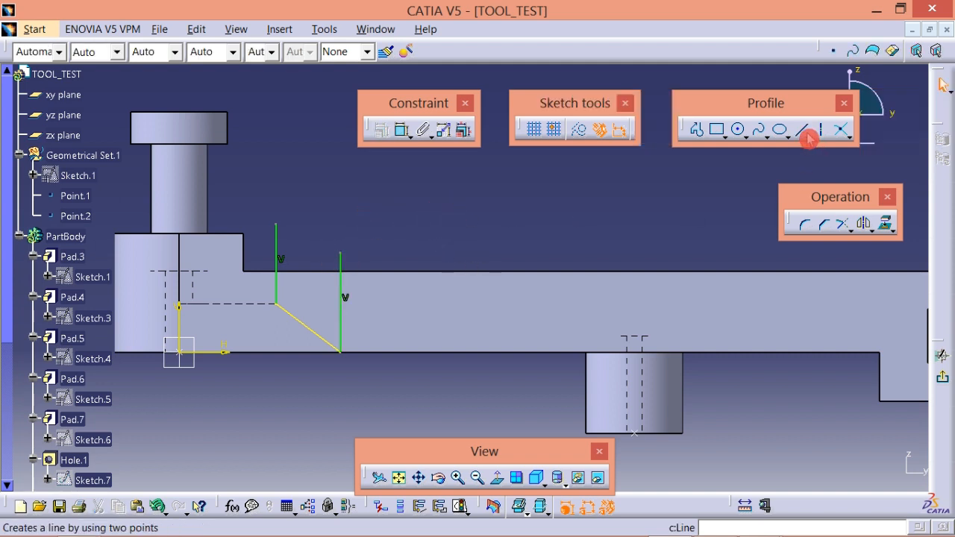
left_click(888, 225)
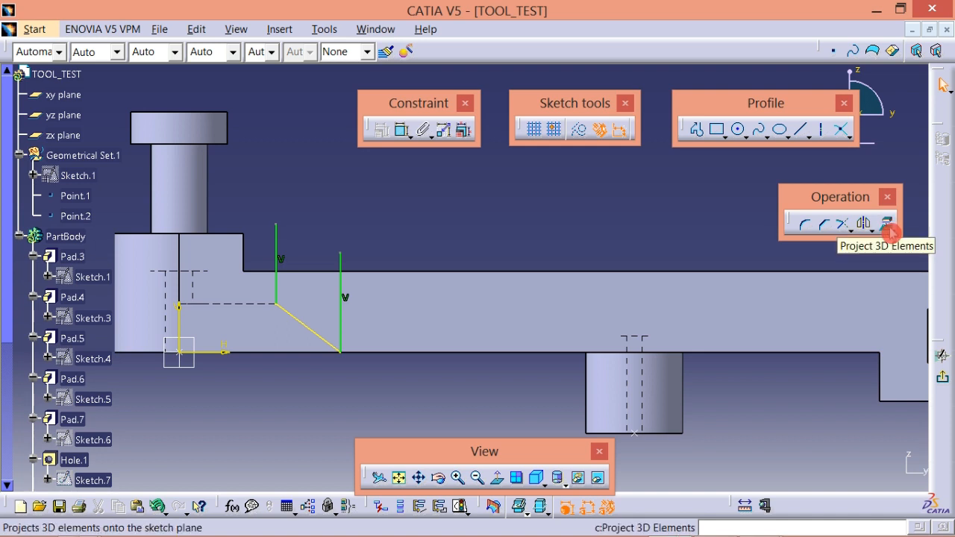
left_click(446, 273)
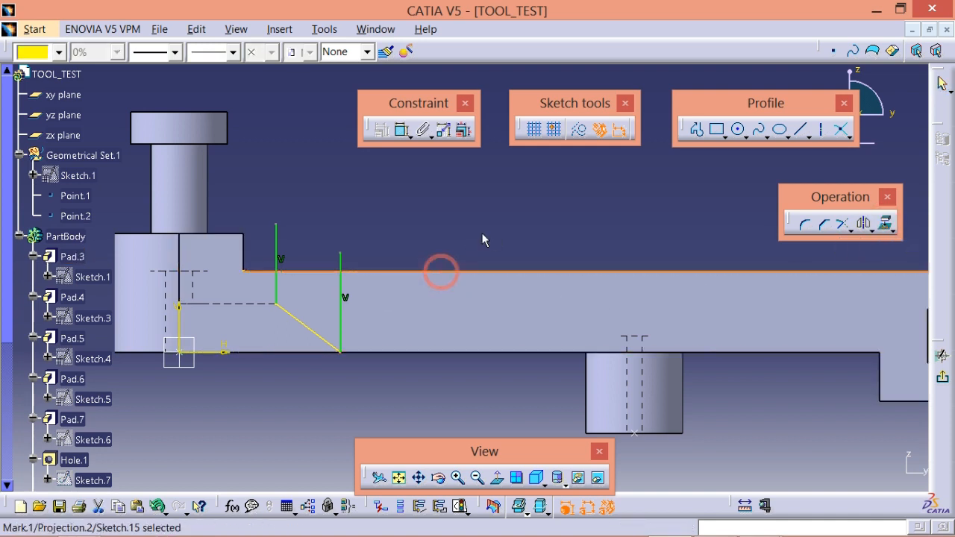
- Check the recess's sloped end in the Windows Photo Viewer drawing and return to the CATIA V5 sketch
middle_click_drag(422, 223, 490, 208)
left_click(699, 131)
left_click(800, 130)
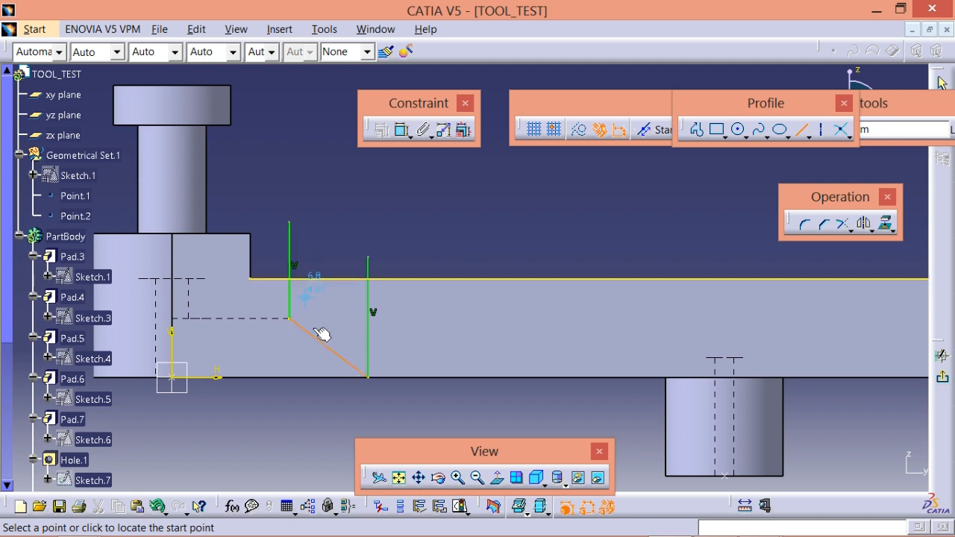
key("alt+Tab")
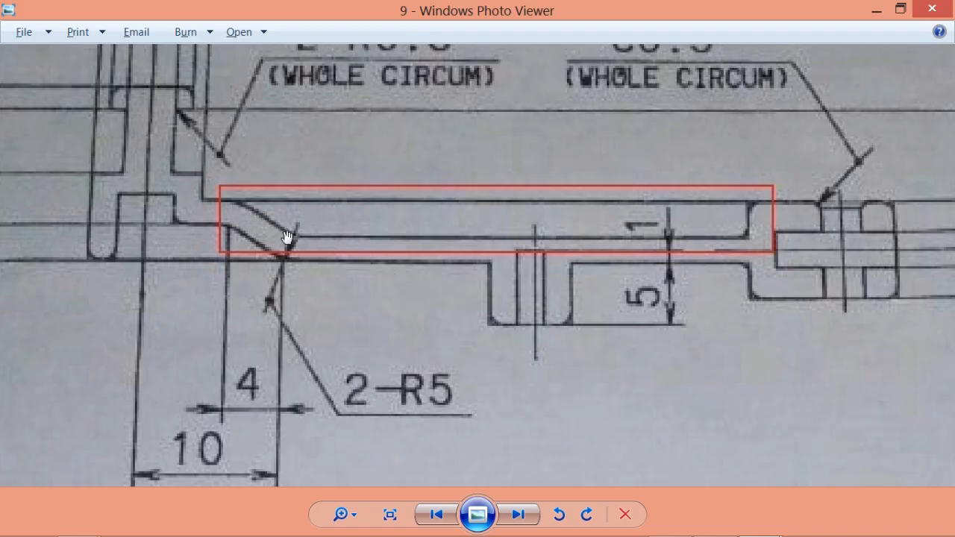
key("alt+Tab")
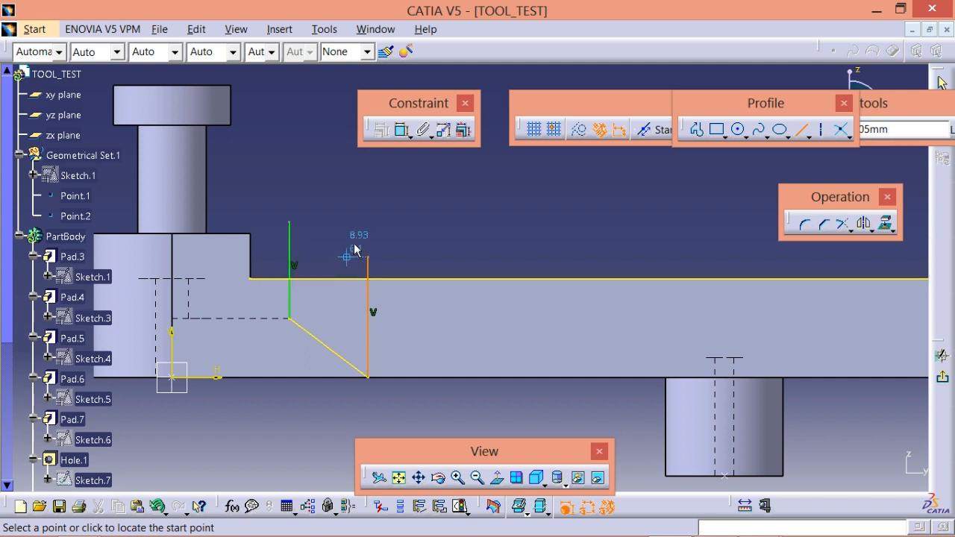
key("Escape")
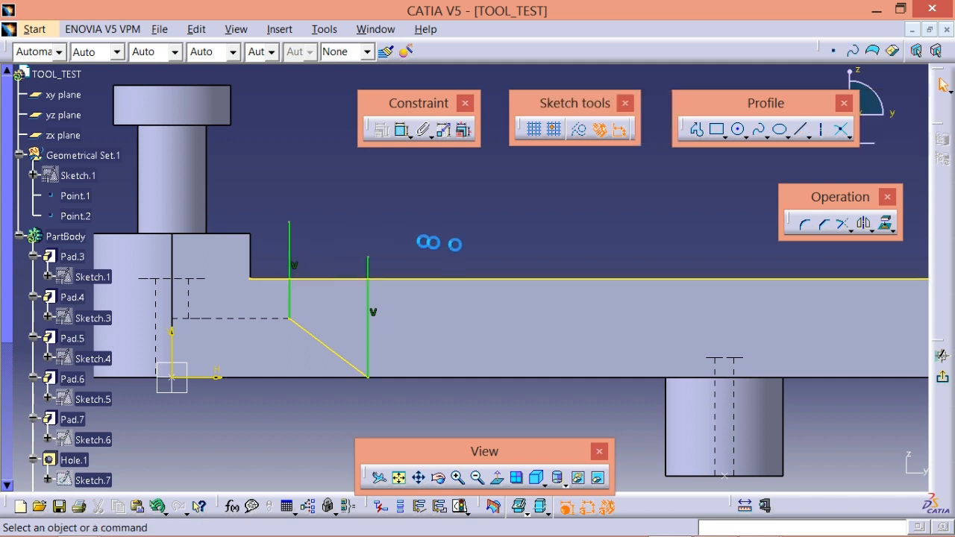
- Create an intersection point between the projected top edge and the vertical line above the slanted edge's upper end
left_click(846, 132)
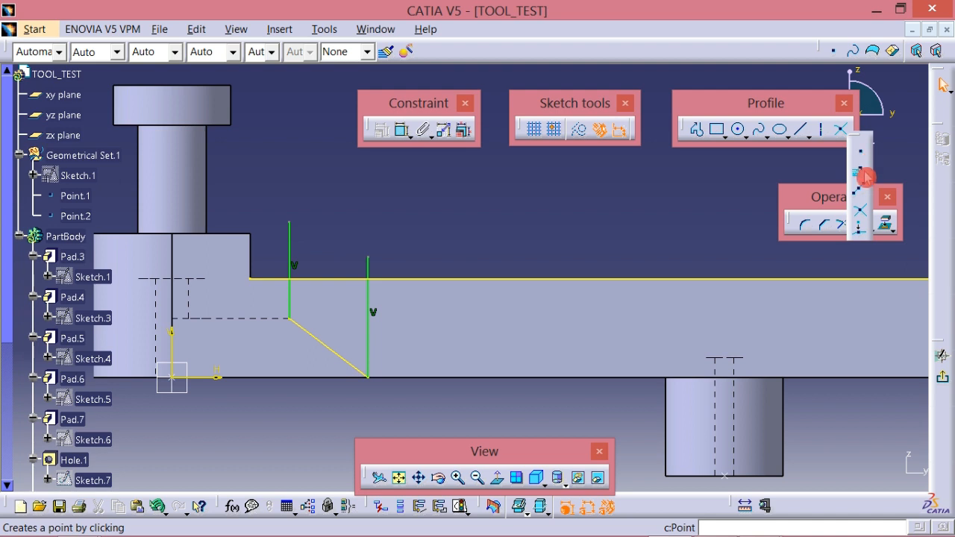
left_click(864, 218)
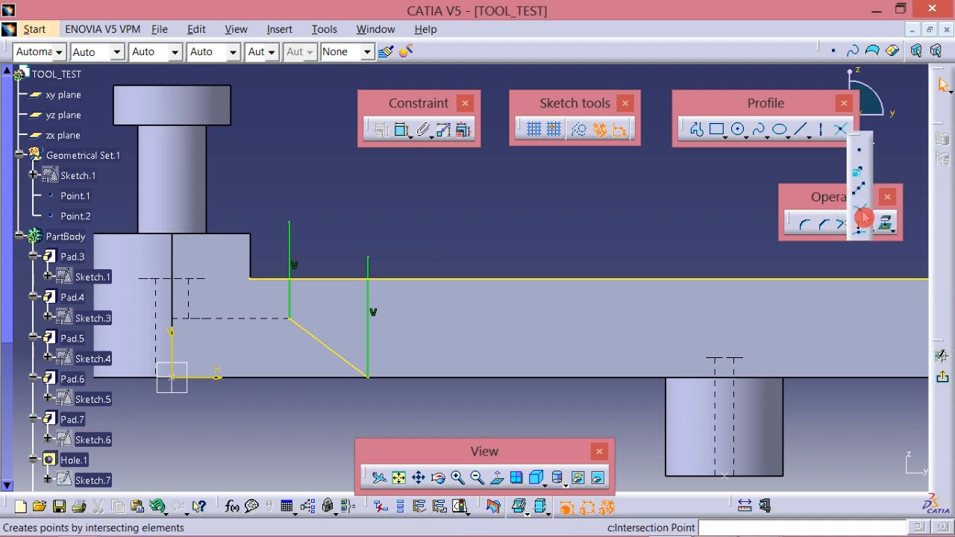
left_click(333, 279)
left_click(297, 249)
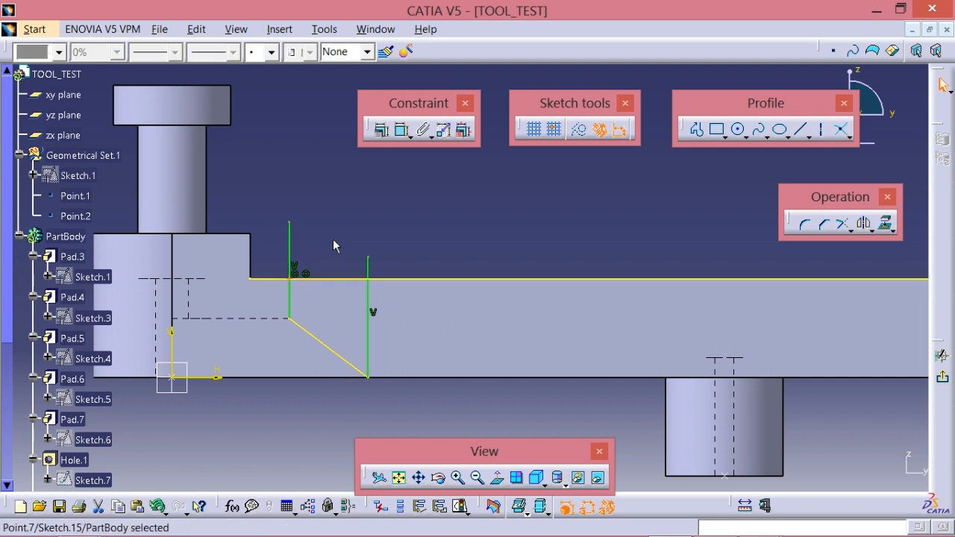
- Draw a slanted line from the top-edge intersection point down past the second vertical line, above the projected slanted edge
mouse_move(331, 234)
middle_mouse_down()
mouse_move(371, 241)
mouse_move(378, 221)
mouse_move(331, 256)
mouse_move(251, 284)
middle_mouse_up()
left_click(235, 286)
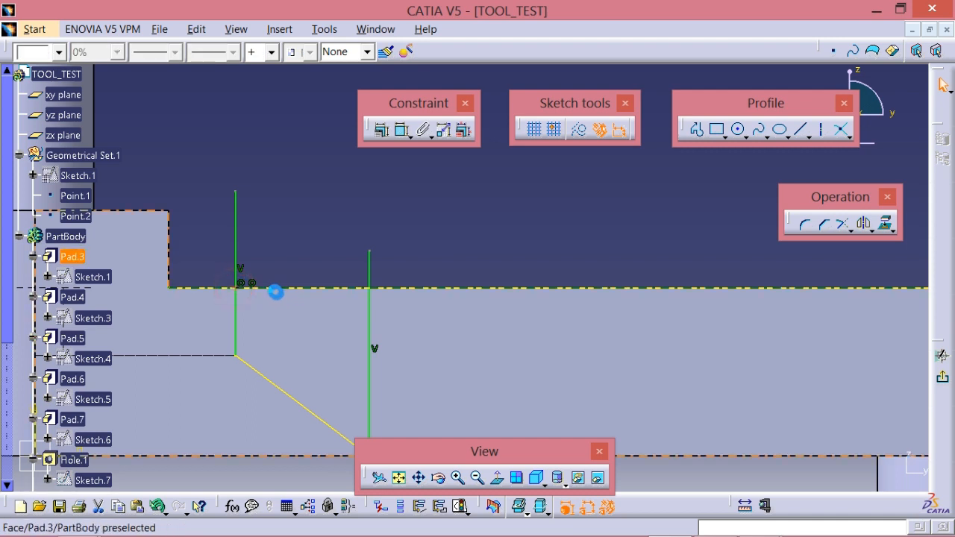
left_click(295, 227)
mouse_move(295, 227)
middle_mouse_down()
mouse_move(426, 207)
mouse_move(670, 206)
middle_mouse_up()
left_click(800, 129)
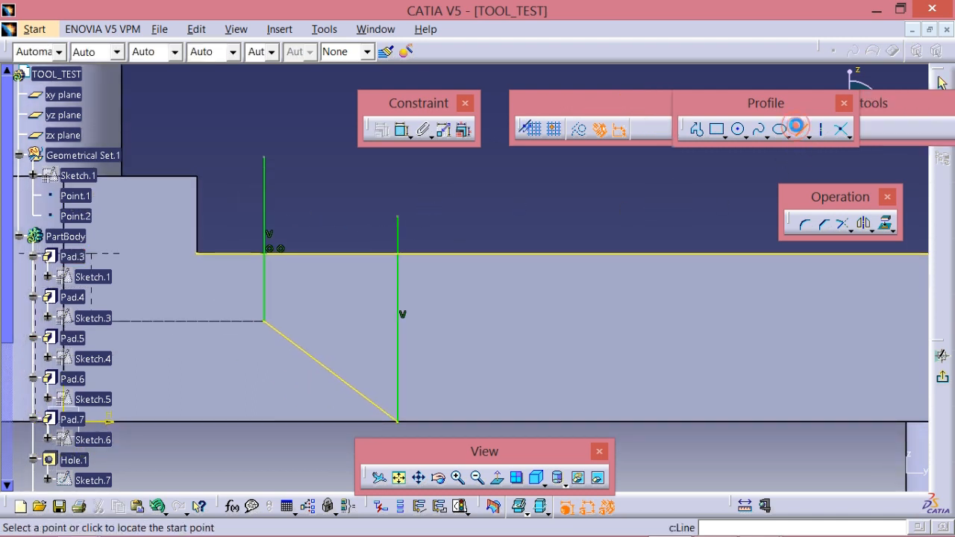
left_click(265, 254)
middle_click_drag(400, 345, 379, 312)
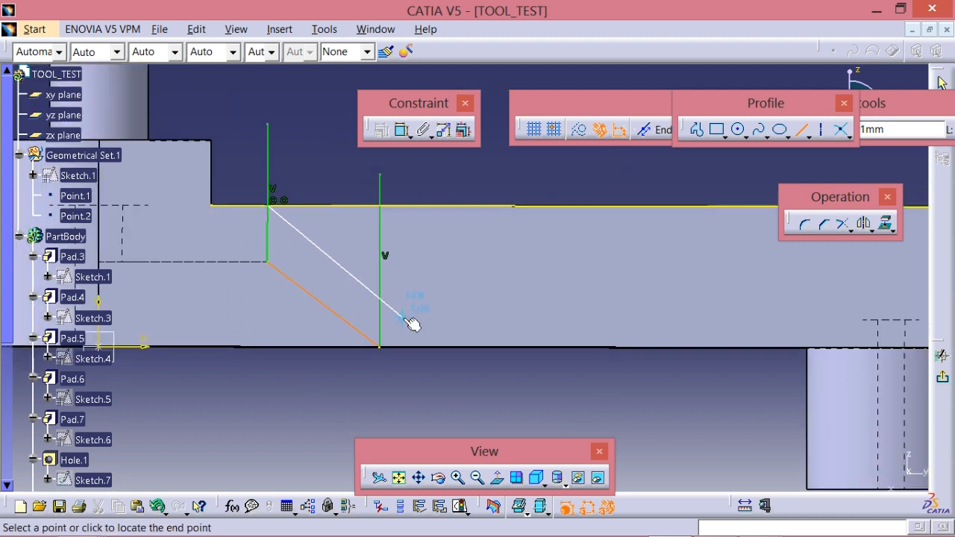
left_click(403, 318)
left_click(458, 385)
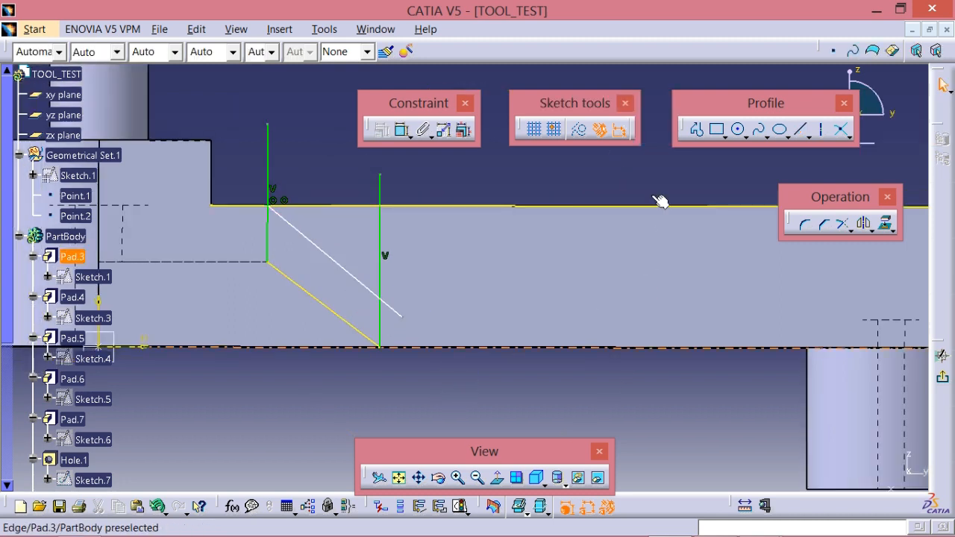
- Constrain the new slanted line parallel to the projected slanted edge
left_click(401, 130)
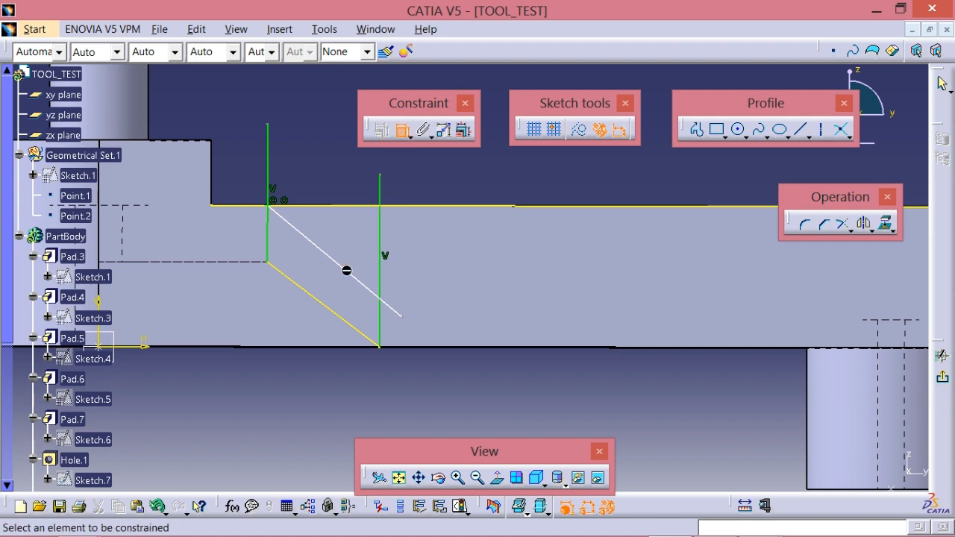
left_click(358, 275)
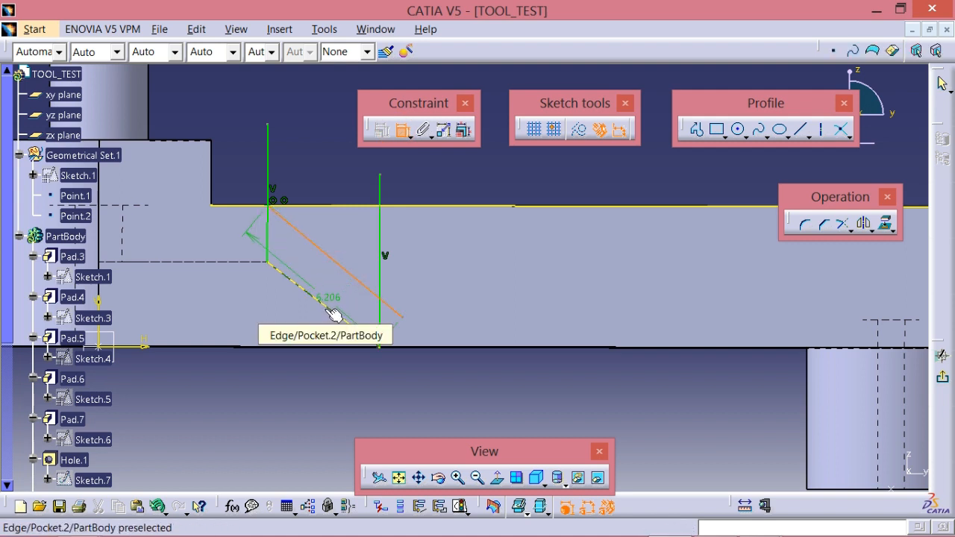
left_click(334, 314)
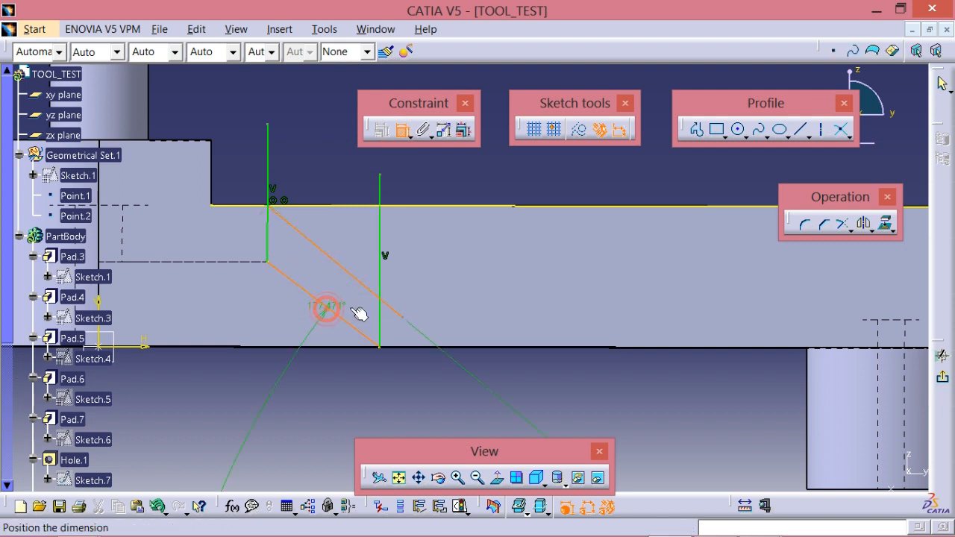
right_click(445, 377)
left_click(485, 429)
left_click(457, 392)
left_click(538, 396)
- Create an intersection point between the second vertical line and the new slanted line
mouse_move(515, 378)
middle_mouse_down()
mouse_move(456, 389)
mouse_move(404, 364)
middle_mouse_up()
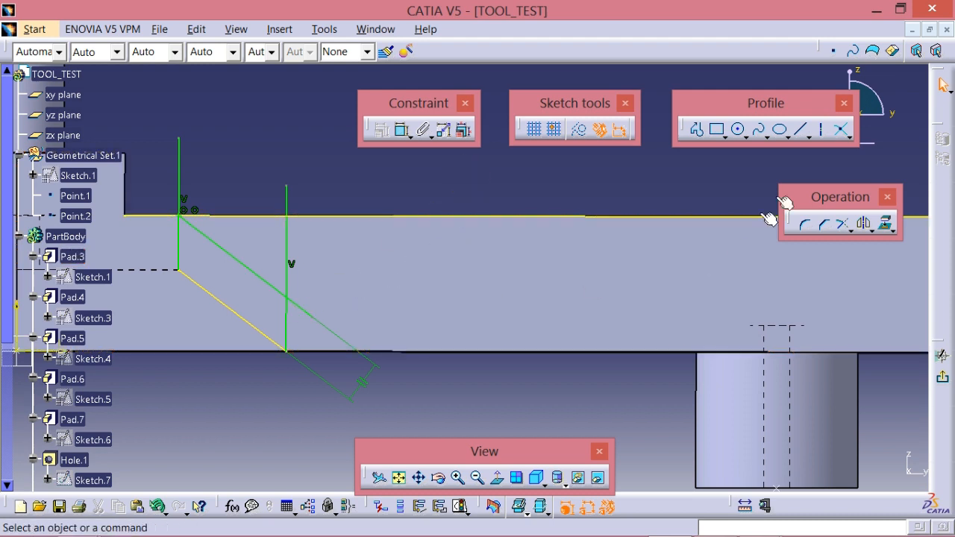
left_click(843, 133)
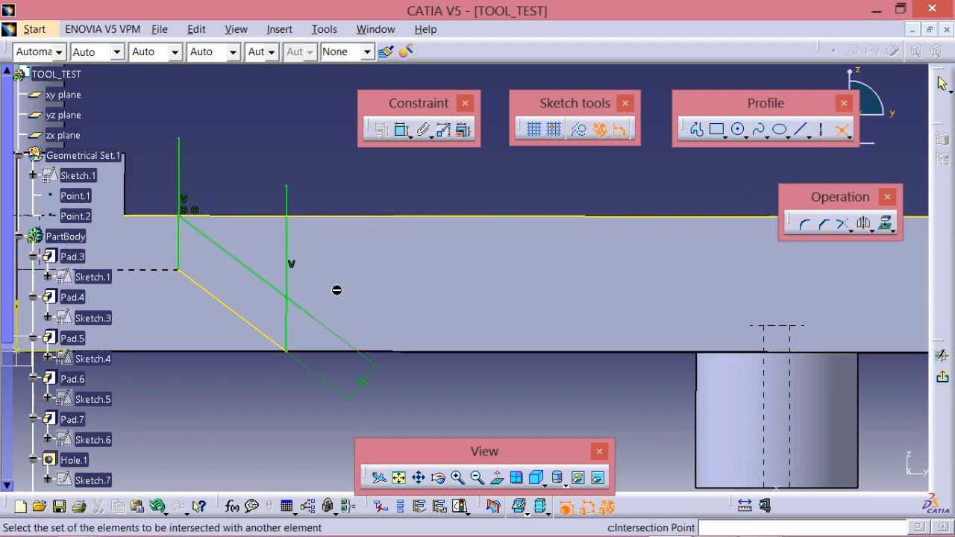
left_click(289, 321)
left_click(308, 313)
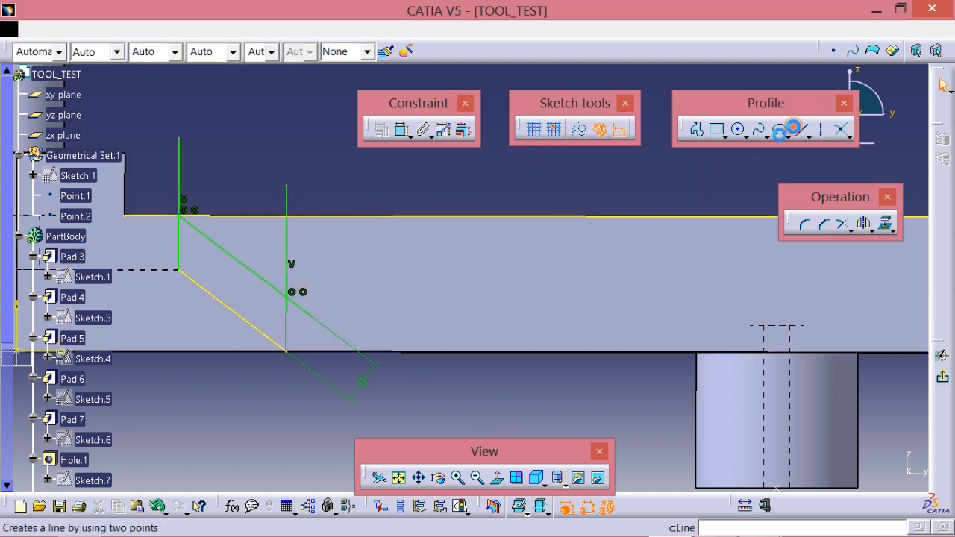
- Draw a horizontal line from the new intersection point along the arm, ending just short of the fork slot
left_click(797, 130)
left_click(289, 298)
middle_click_drag(604, 291, 512, 333)
middle_click_drag(726, 318, 508, 329)
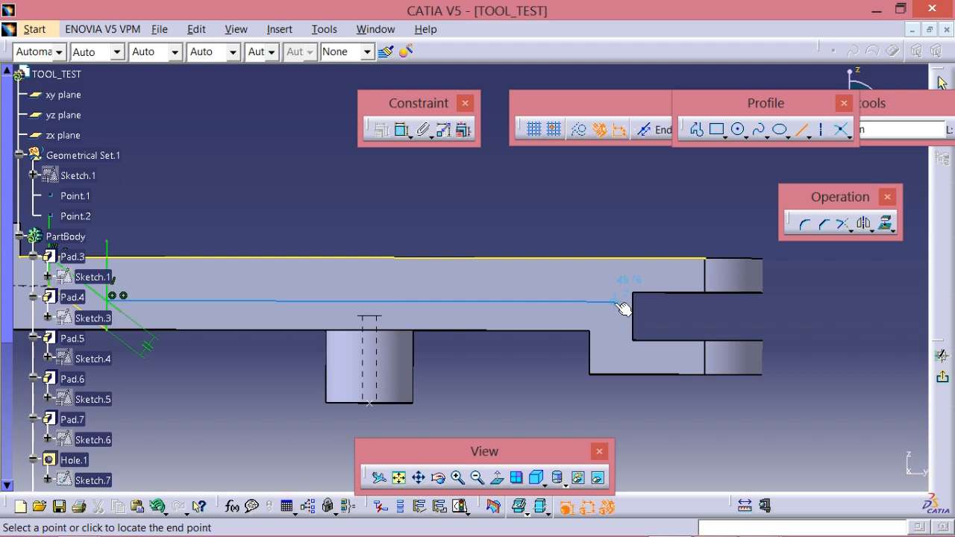
left_click(616, 302)
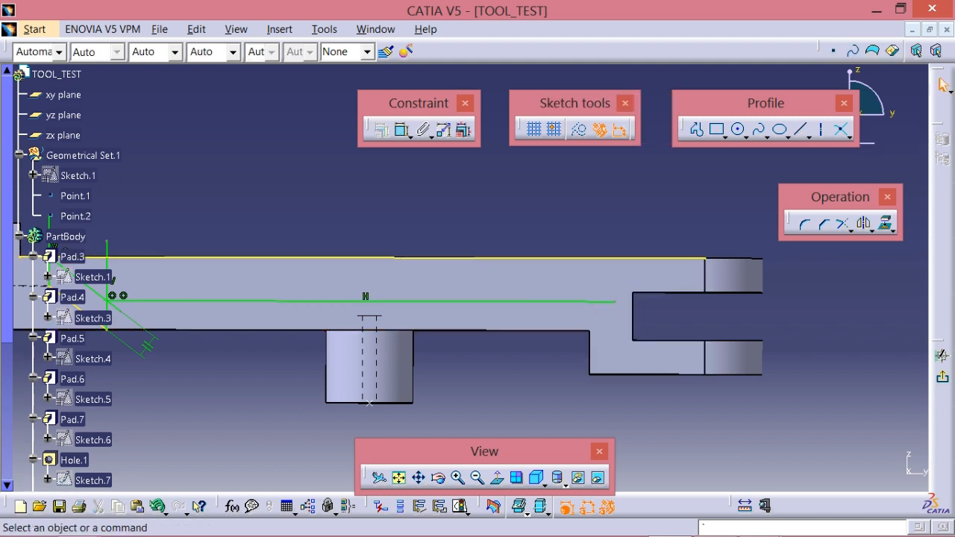
- Check the recess's far end in the Windows Photo Viewer drawing and project the vertical step edge below the fork into the CATIA V5 sketch
middle_click_drag(502, 343, 569, 290)
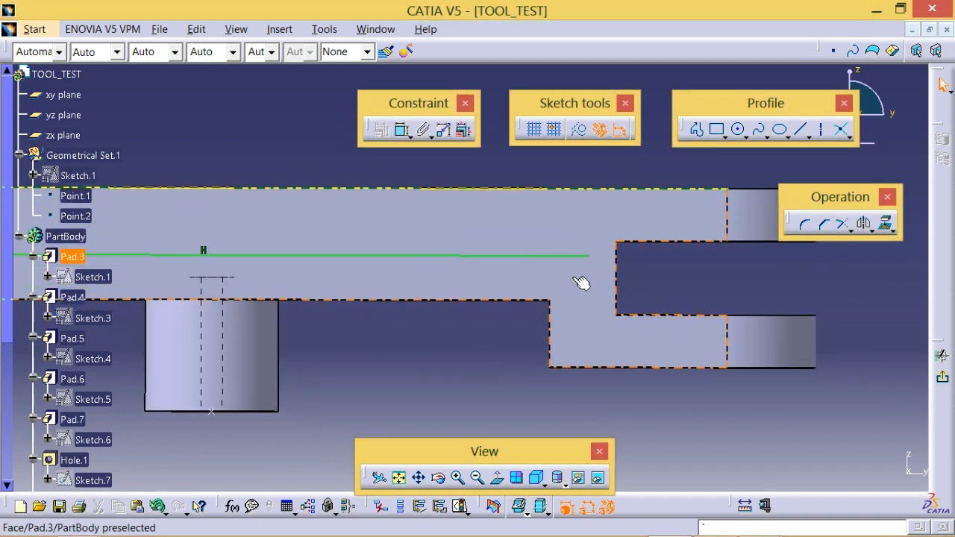
key("alt+Tab")
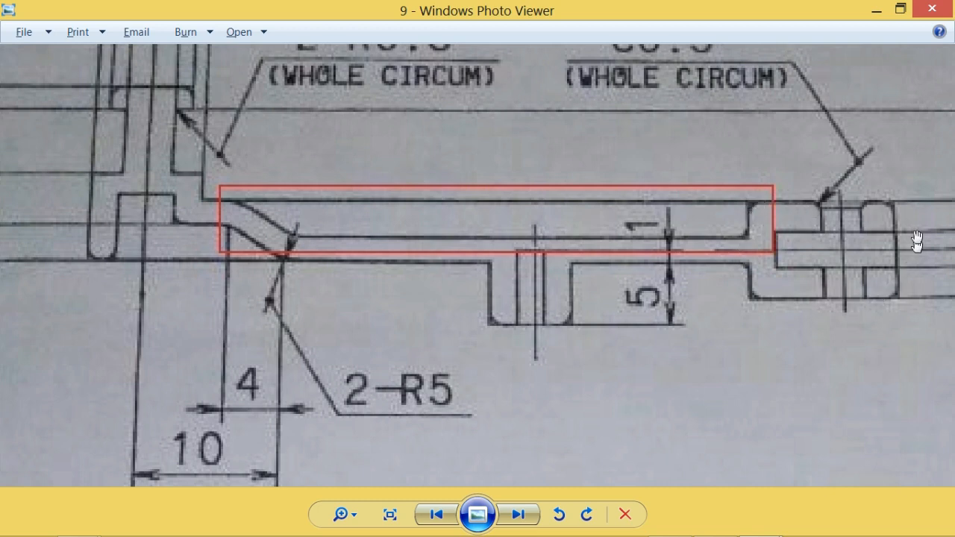
key("alt+Tab")
left_click(885, 224)
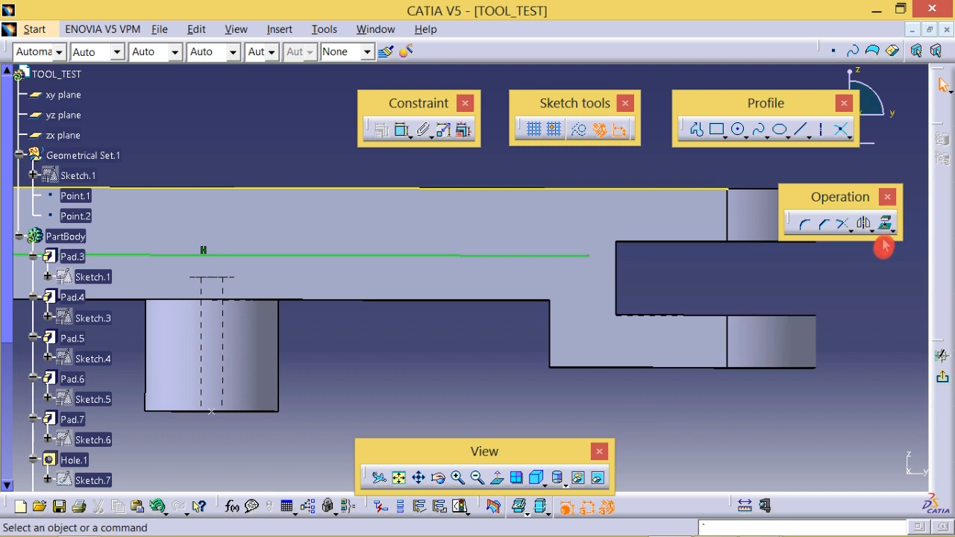
left_click(550, 320)
left_click(483, 345)
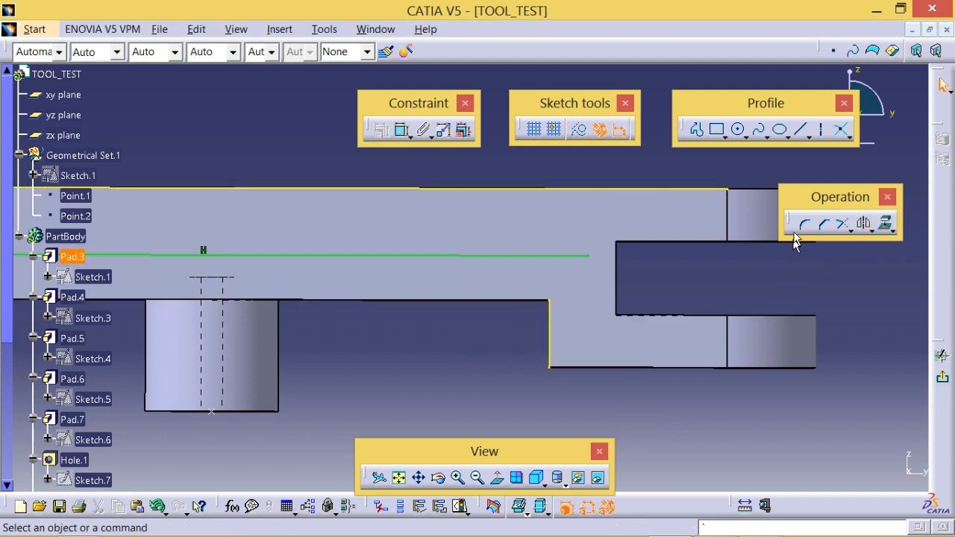
- Extend the projected vertical step edge upward past the arm's top edge with the Trim command
left_click(842, 224)
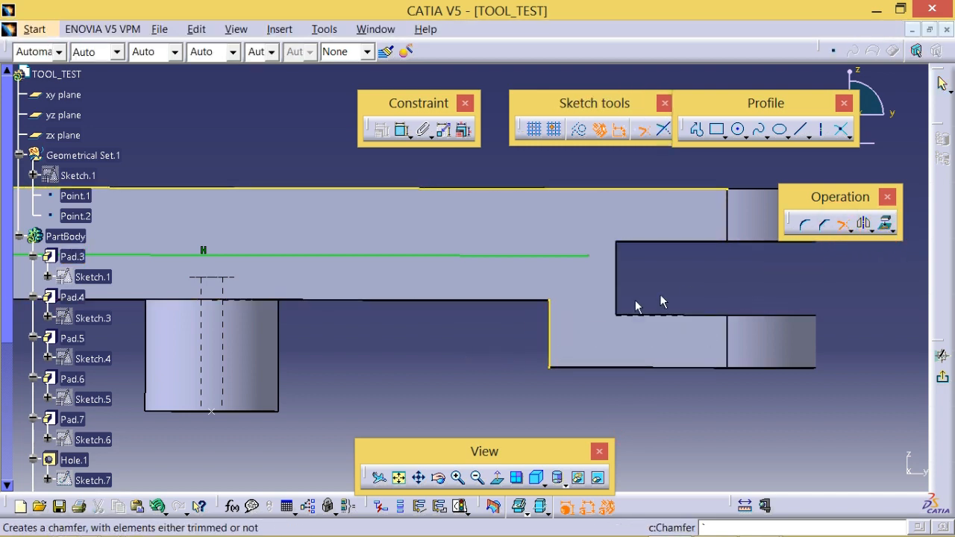
left_click(551, 318)
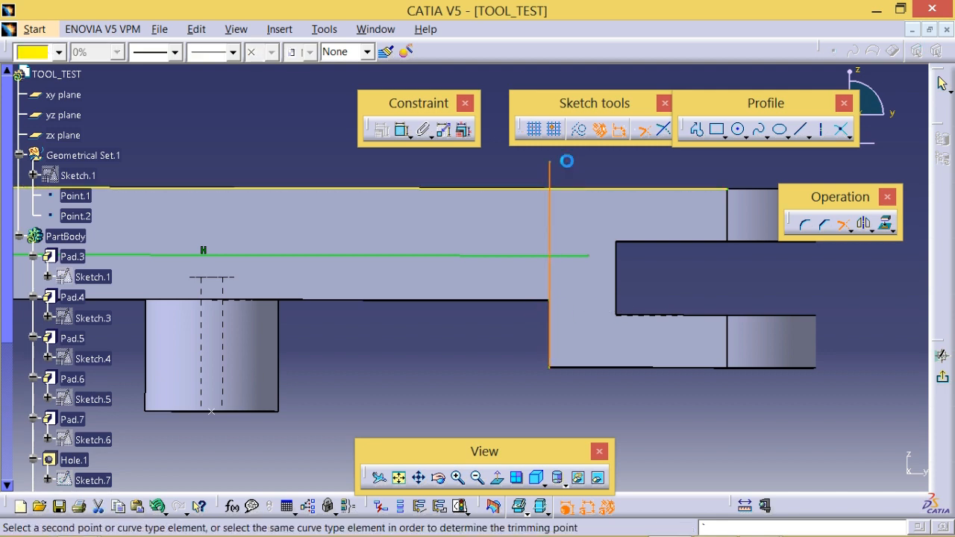
left_click(574, 161)
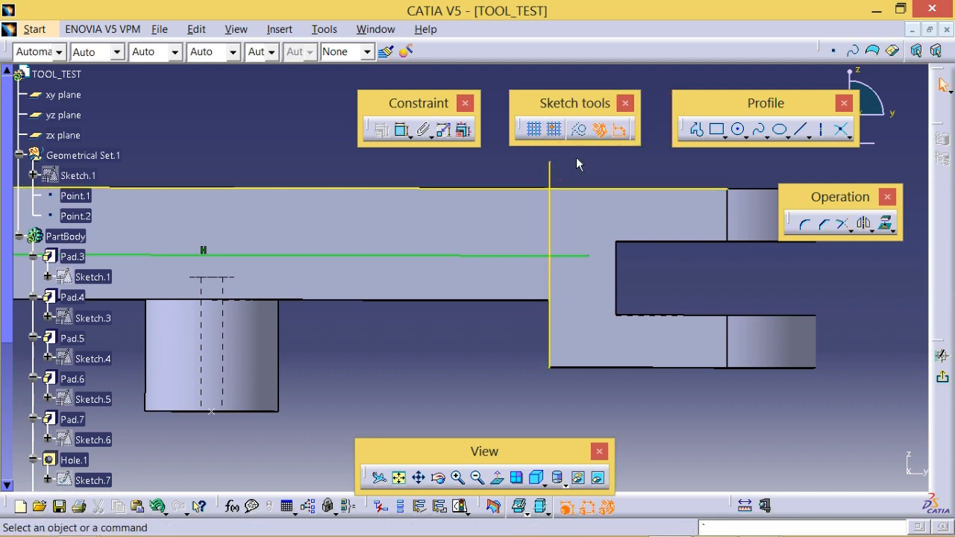
- Trim the horizontal floor line and the extended vertical edge to each other, keeping the vertical part above the floor line
middle_click(577, 163)
middle_click_drag(562, 217, 674, 120)
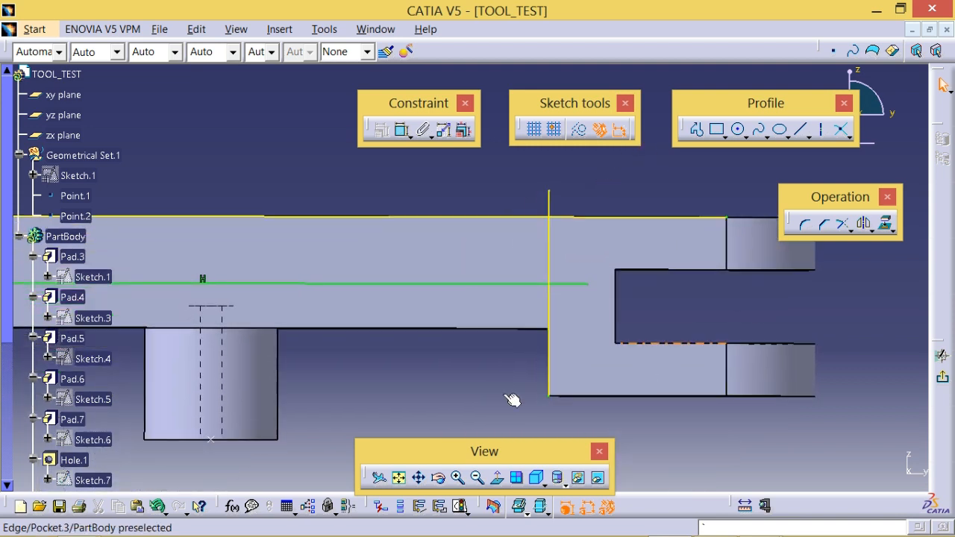
left_click(436, 371)
middle_click_drag(435, 370, 443, 431)
middle_click_drag(544, 369, 546, 395)
left_click(546, 368)
mouse_move(505, 368)
middle_mouse_down()
mouse_move(540, 369)
mouse_move(559, 346)
middle_mouse_up()
left_click(542, 369)
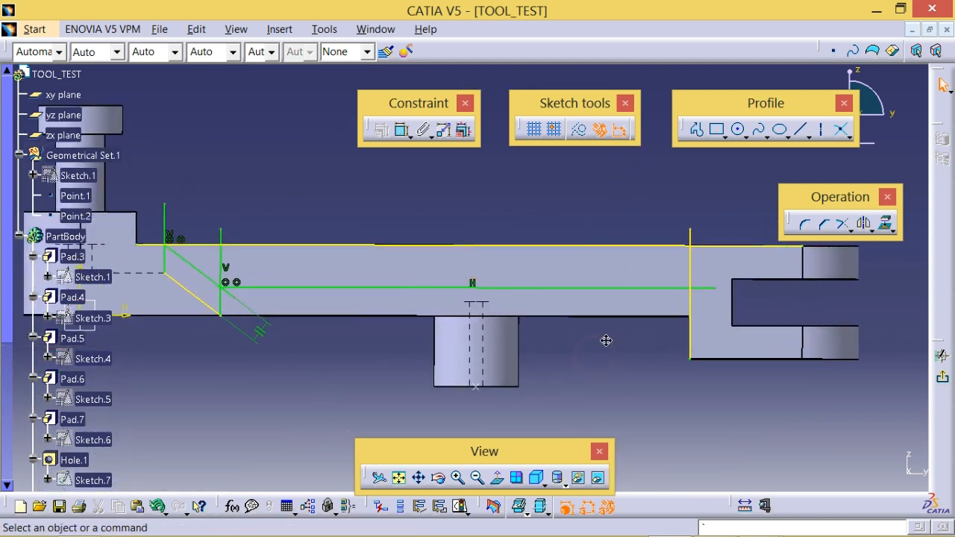
middle_click_drag(619, 346, 595, 348)
left_click(846, 227)
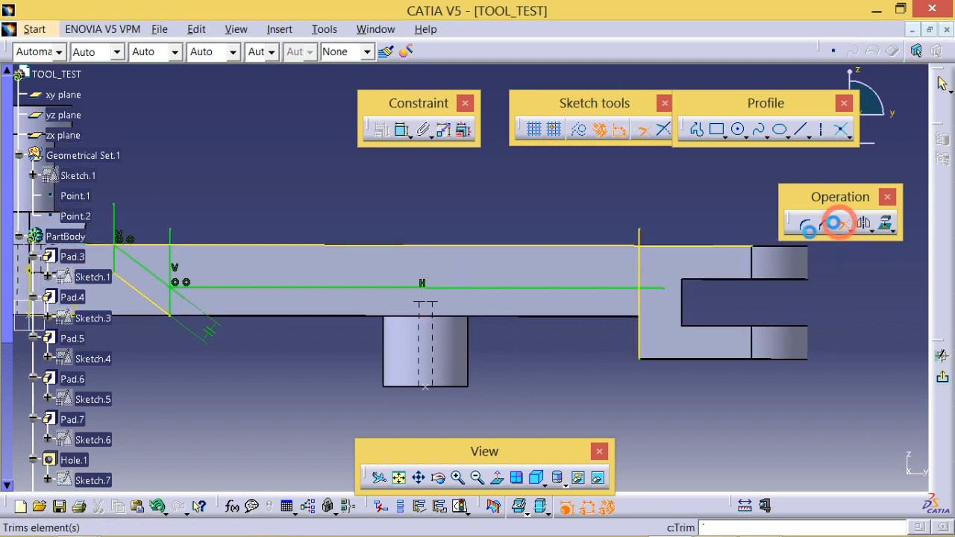
left_click(629, 291)
left_click(640, 267)
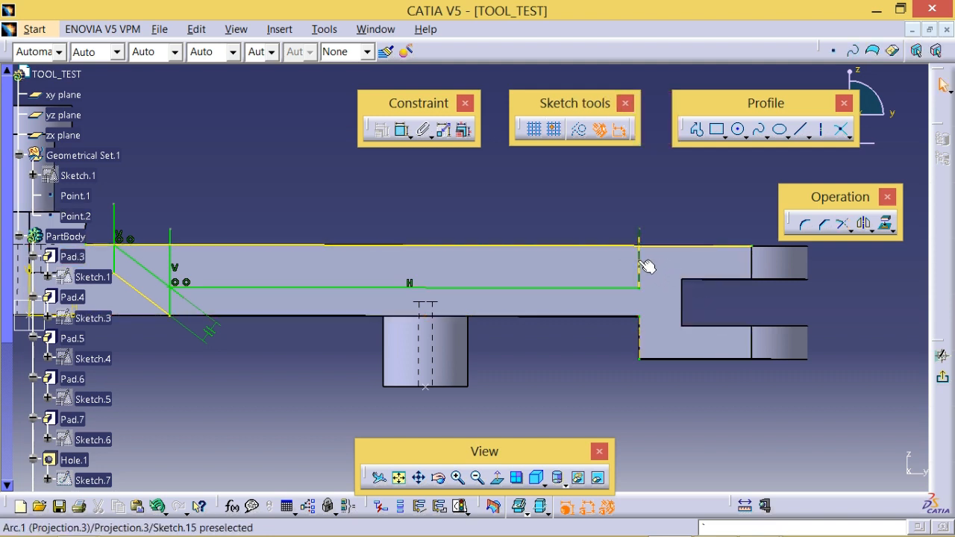
- Trim the vertical end line and the projected top edge to each other at the recess's fork-side upper corner
left_click(842, 224)
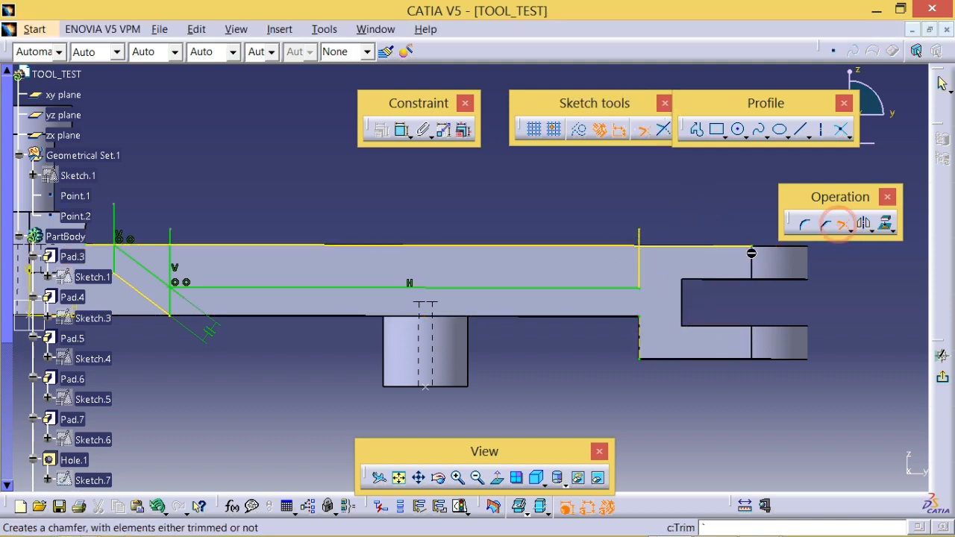
left_click(643, 262)
left_click(616, 244)
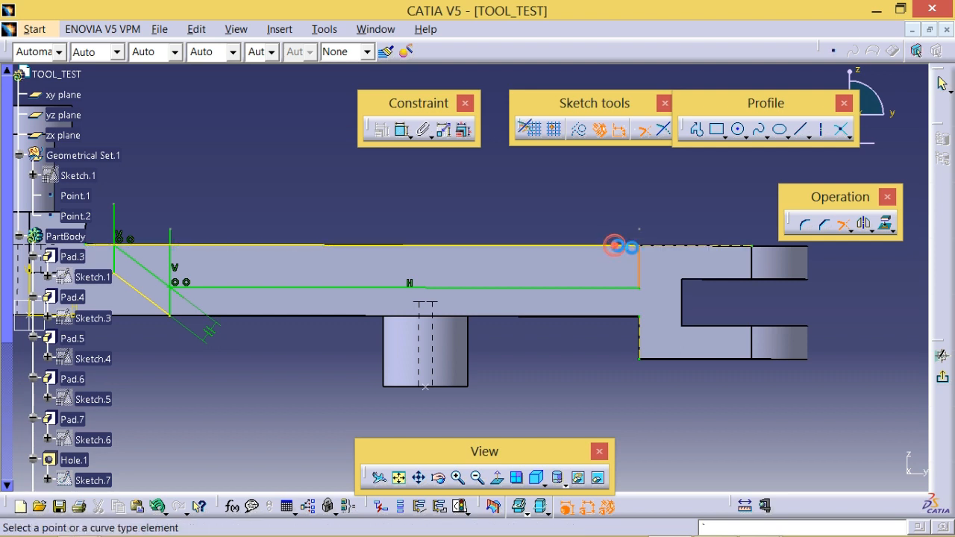
- Trim the projected top edge and the sloped line to each other at the recess's upper sloped corner
mouse_move(299, 209)
middle_mouse_down()
mouse_move(532, 242)
mouse_move(398, 246)
mouse_move(503, 229)
mouse_move(505, 219)
middle_mouse_up()
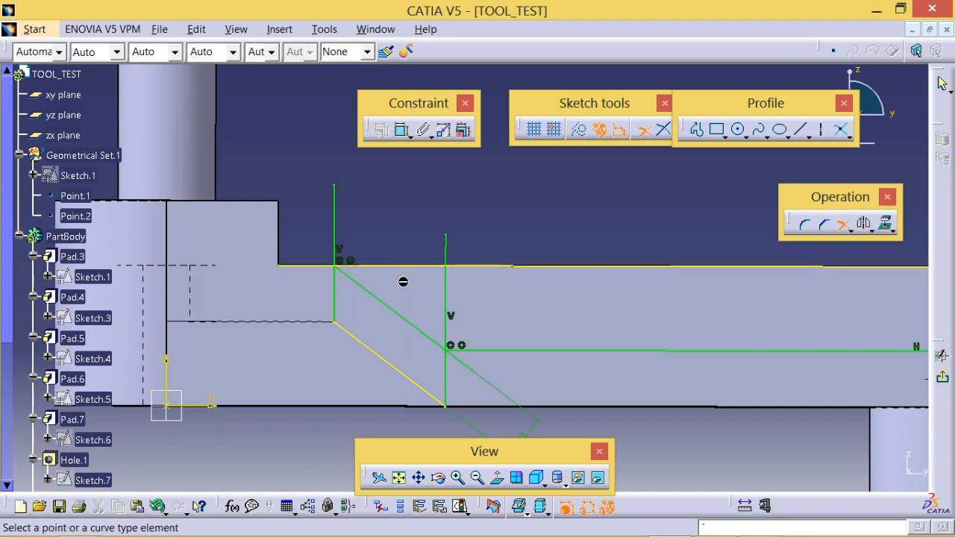
scroll(403, 281, "down", 3)
scroll(412, 285, "up", 3)
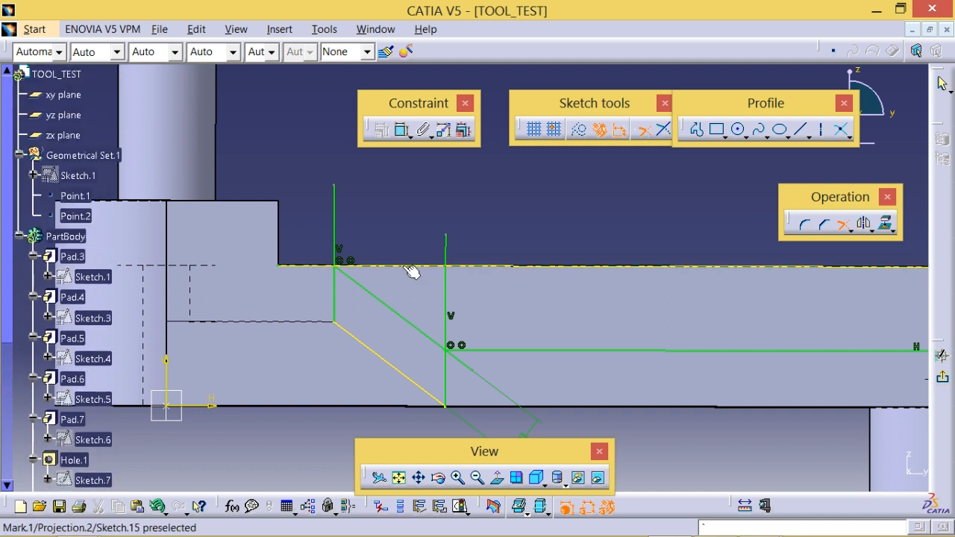
left_click(409, 270)
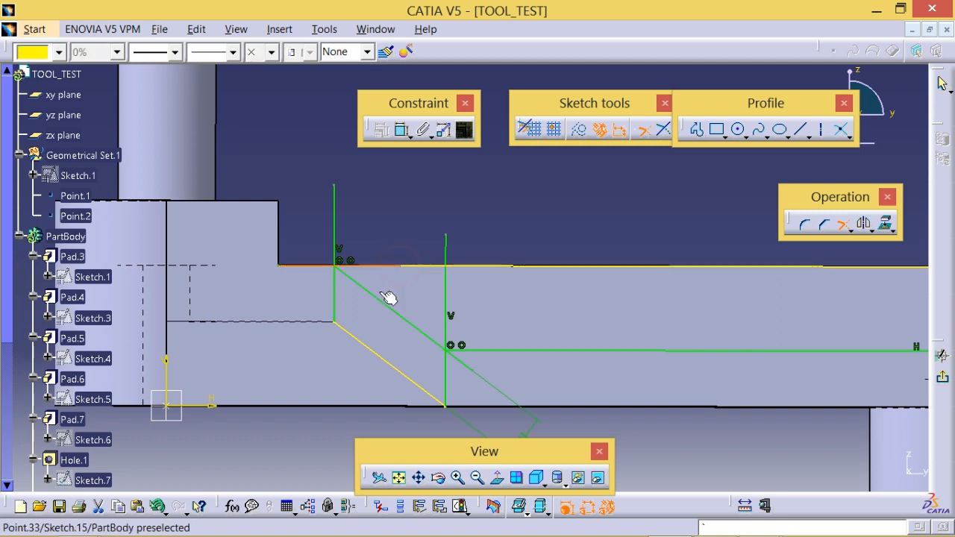
left_click(371, 294)
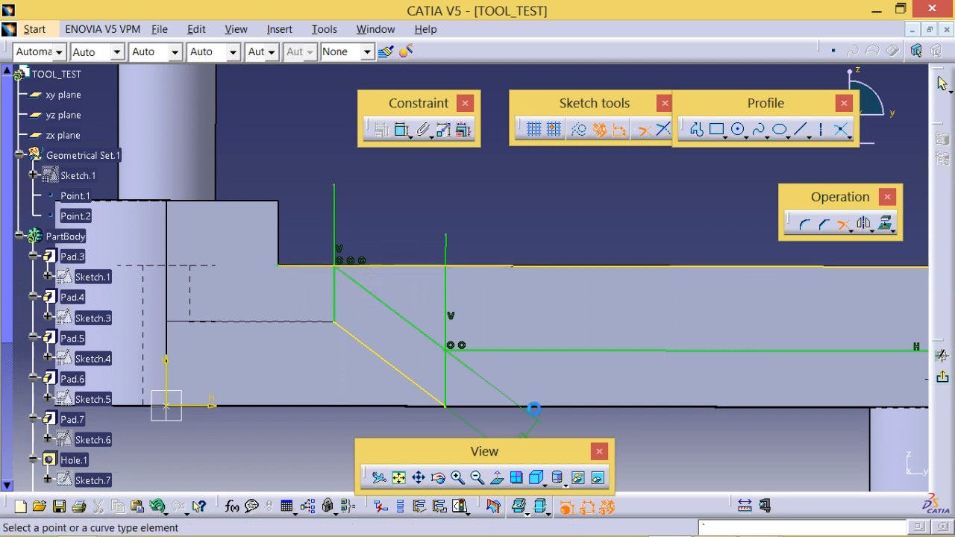
- Trim the sloped line and the horizontal floor line to each other at the foot of the slope
mouse_move(528, 373)
middle_mouse_down()
mouse_move(465, 321)
mouse_move(389, 326)
middle_mouse_up()
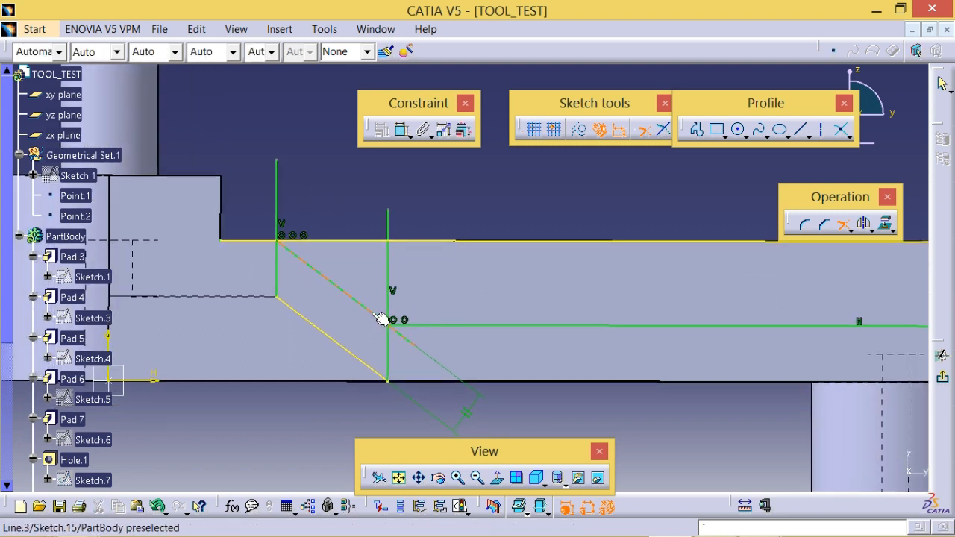
left_click(380, 319)
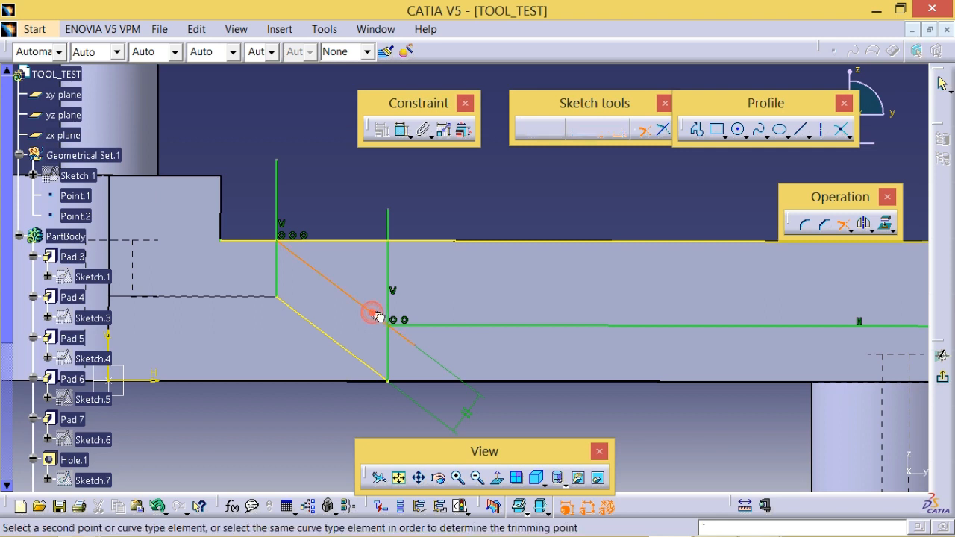
left_click(435, 327)
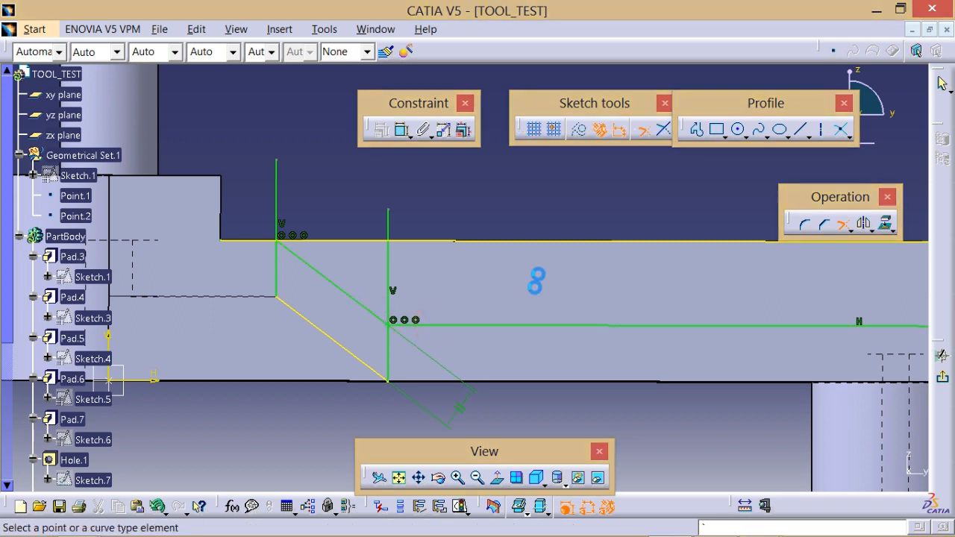
middle_click_drag(491, 196, 514, 334)
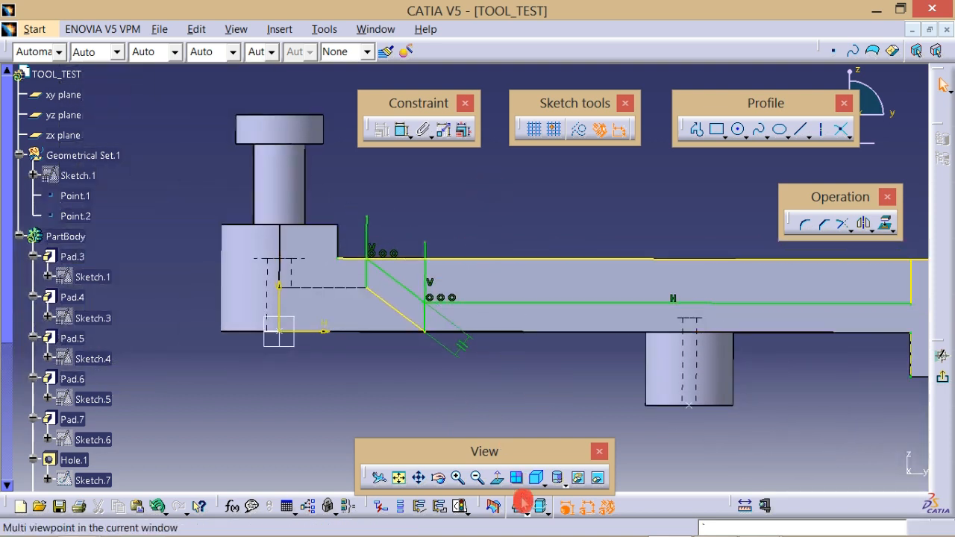
- Convert the two vertical helper lines and the projected lower sloped edge to construction elements
left_click(497, 478)
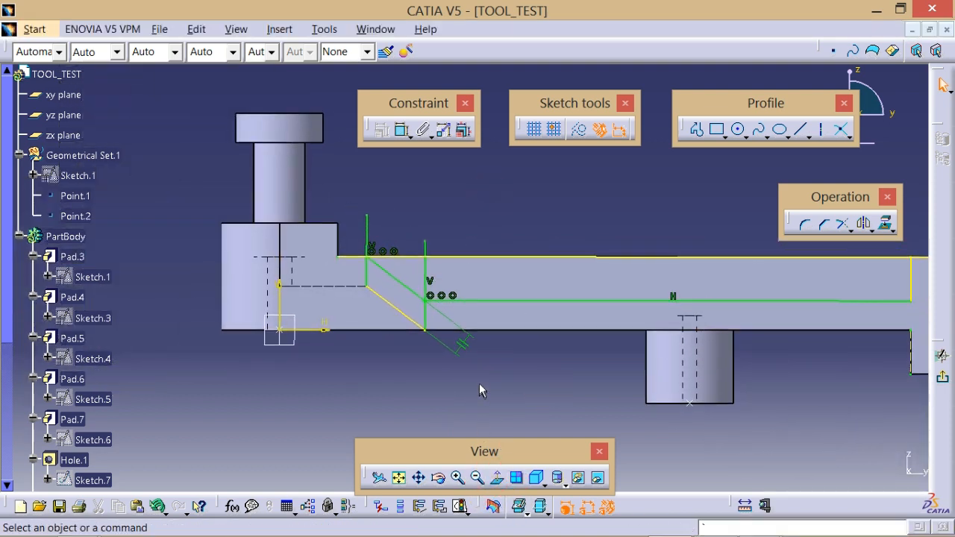
middle_click_drag(479, 381, 508, 371)
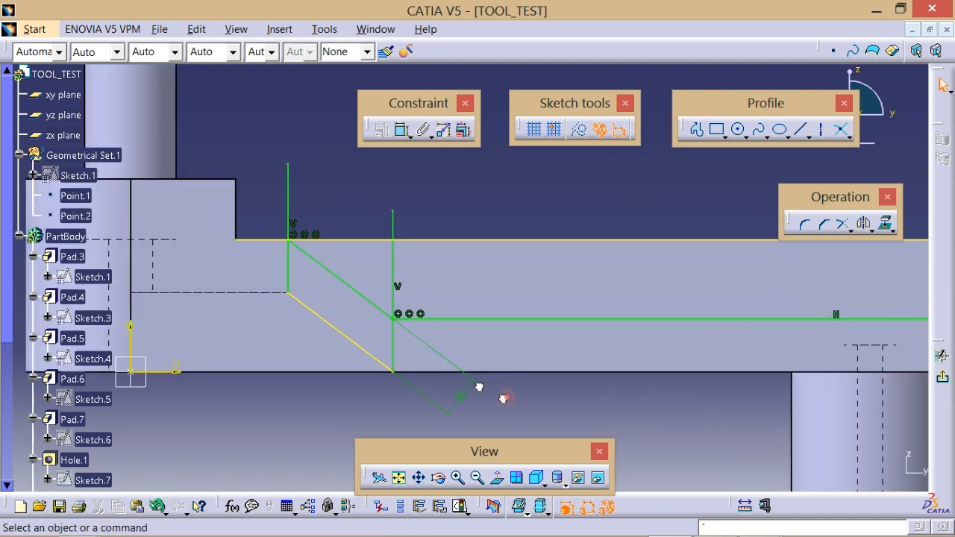
left_click(394, 347)
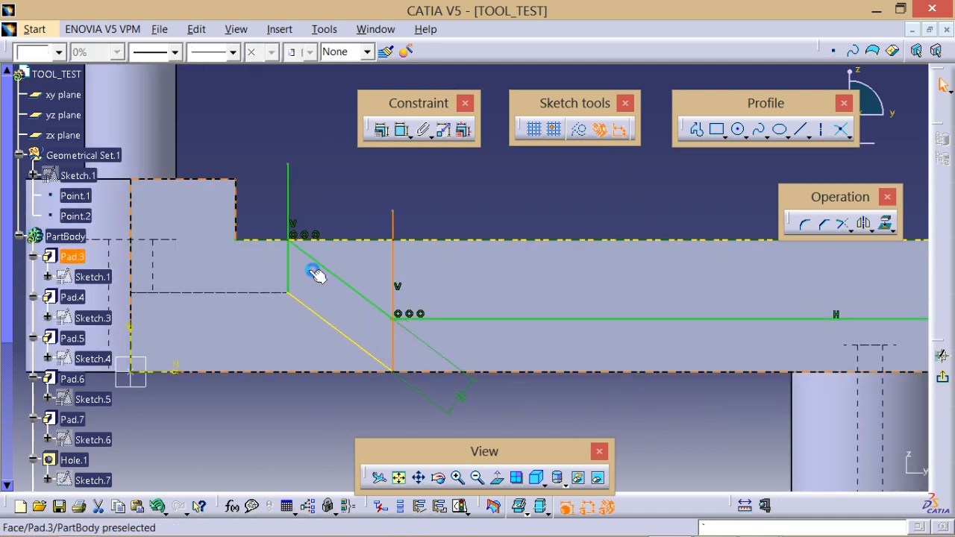
left_click(289, 265, "ctrl")
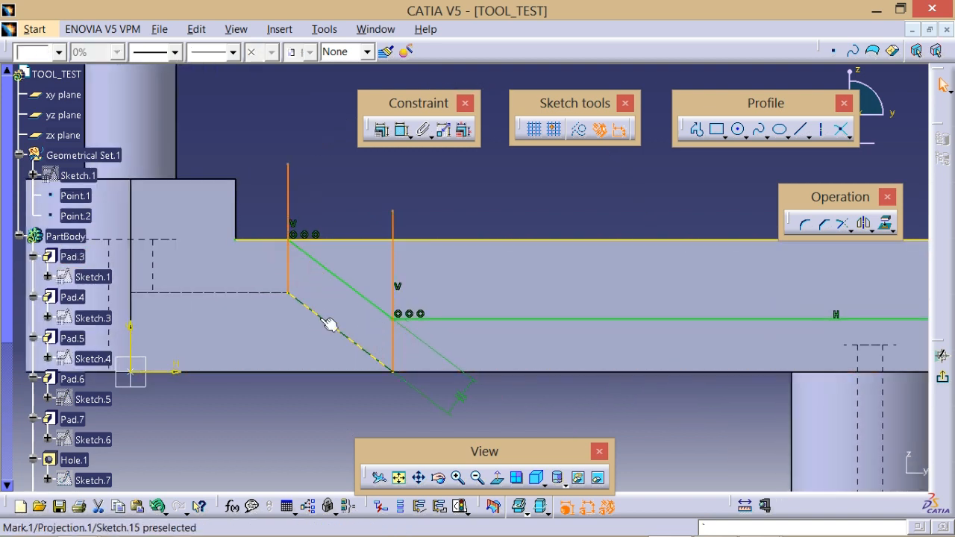
left_click(585, 134)
left_click(507, 167)
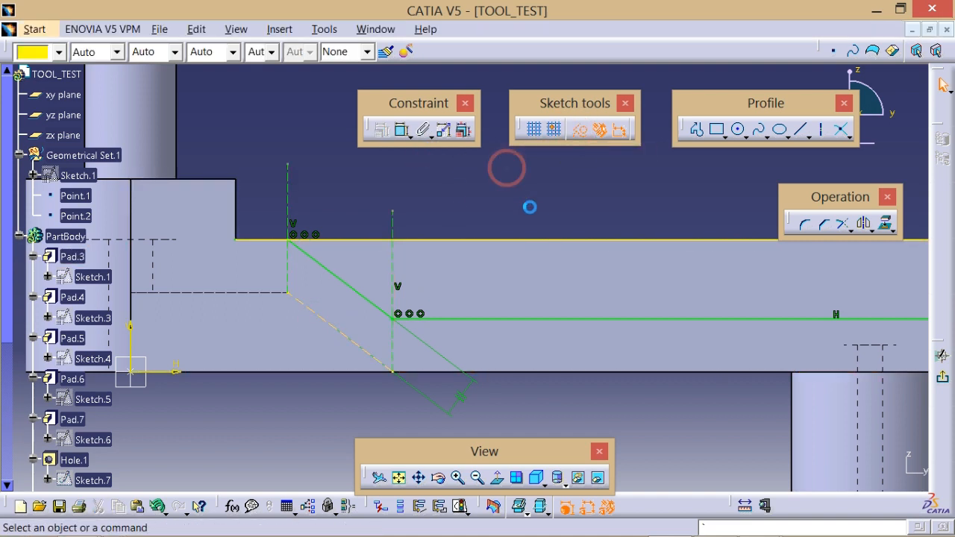
- Try to Quick Trim the part of the projected top edge that runs past the recess's fork-side end line
middle_click_drag(513, 181, 560, 351)
left_click(483, 206)
left_click(489, 207)
left_click(550, 371)
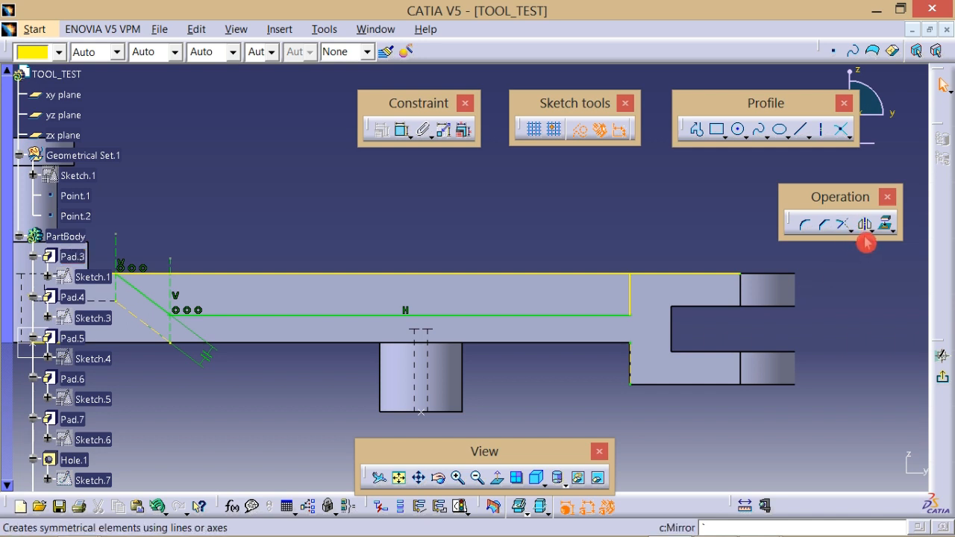
left_click(850, 227)
left_click(865, 289)
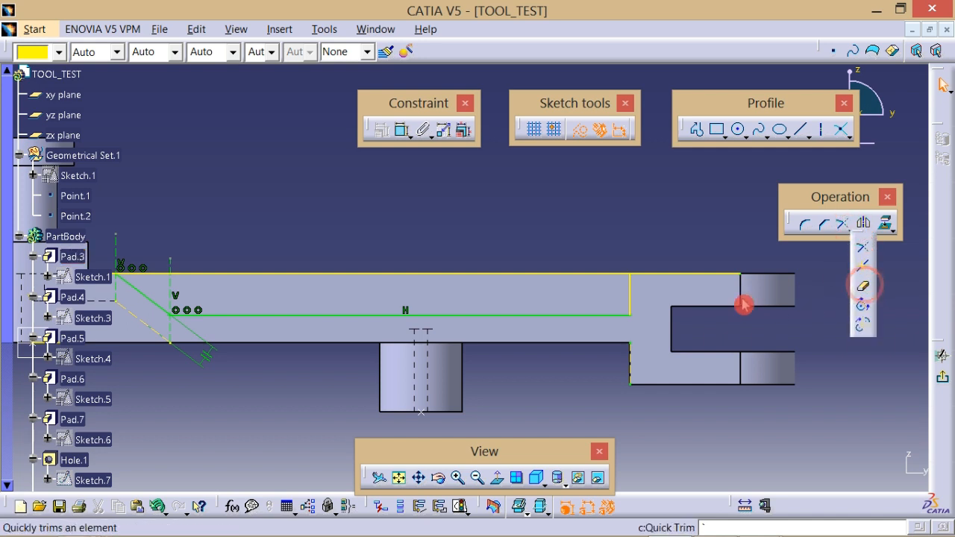
left_click(700, 275)
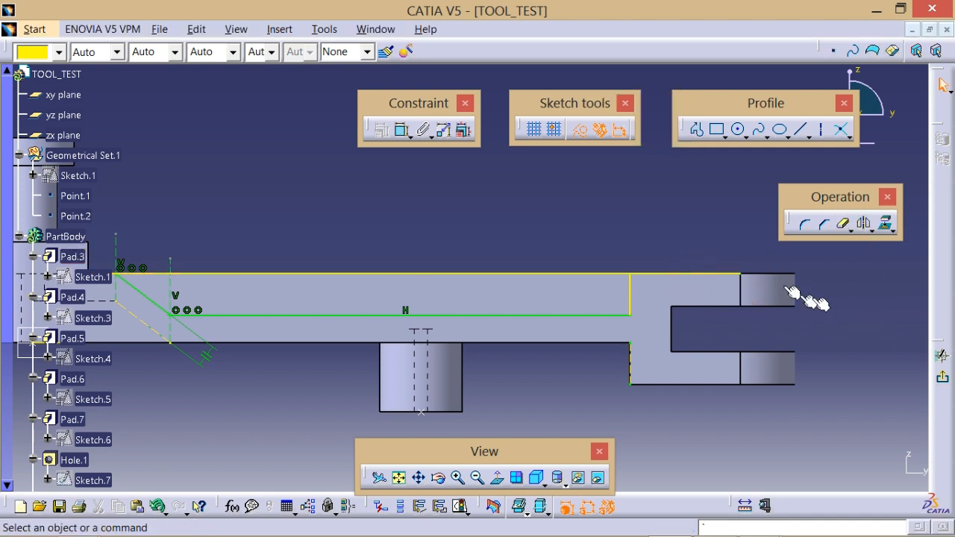
left_click(725, 273)
left_click(682, 215)
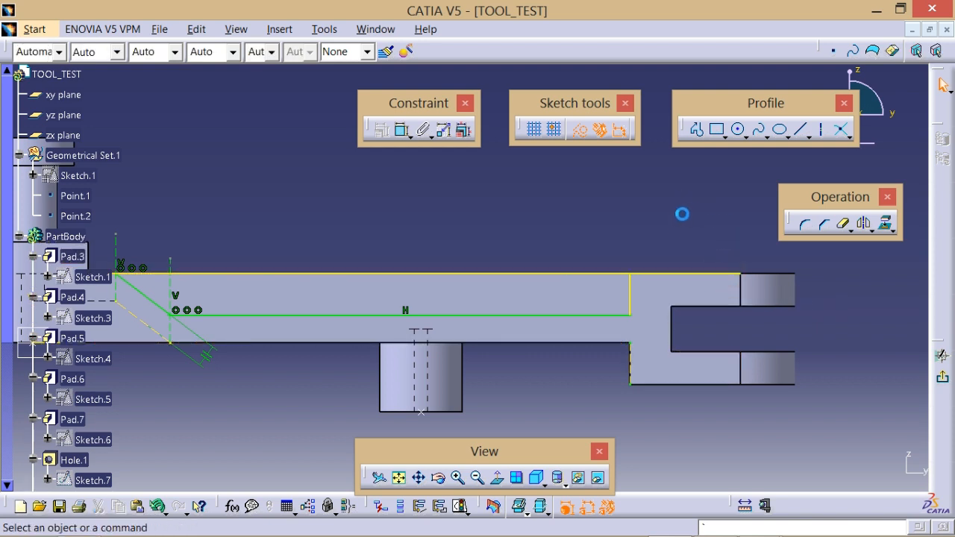
- Replace the projected top edge with a standard line from the slope's upper end to the top of the vertical end line
left_click(682, 274)
key("Delete")
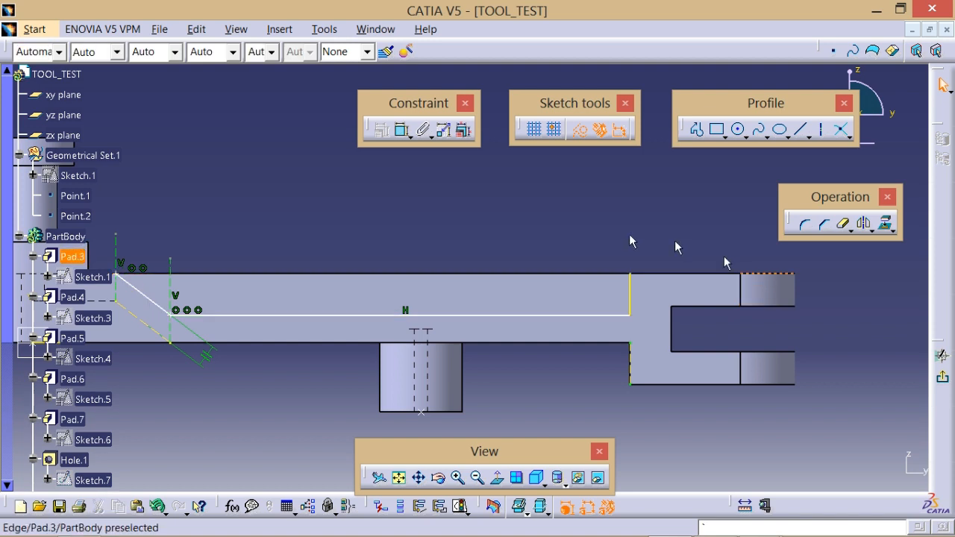
middle_click_drag(605, 225, 699, 256)
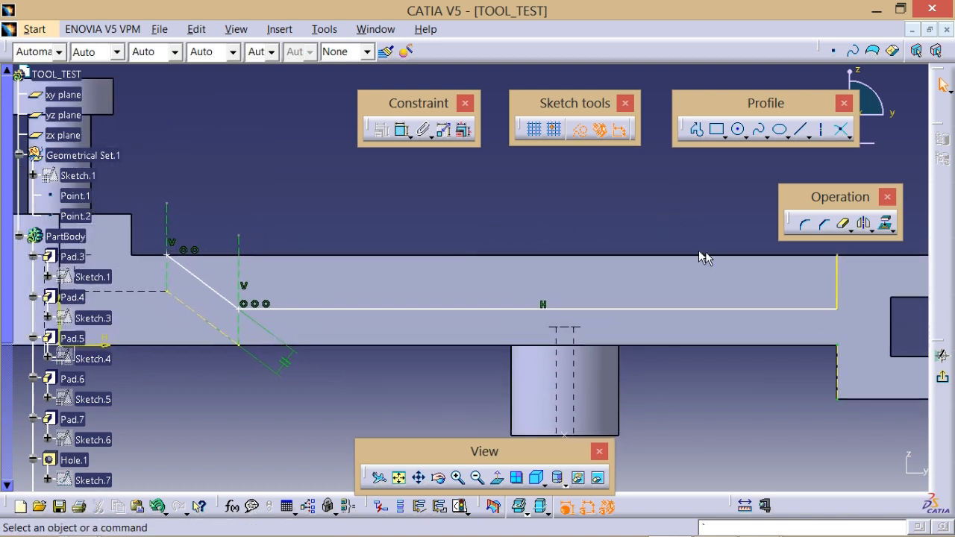
left_click(801, 130)
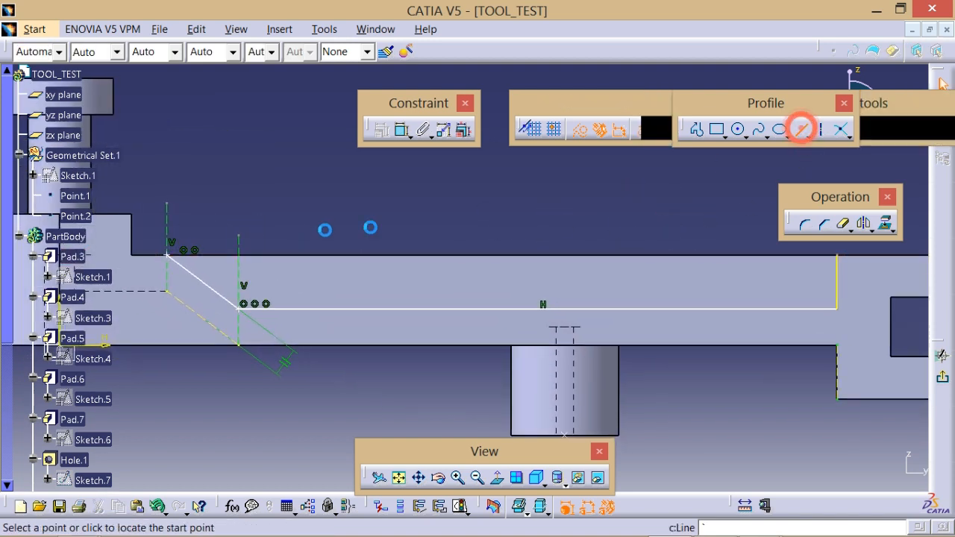
left_click(168, 256)
middle_click_drag(617, 262, 376, 259)
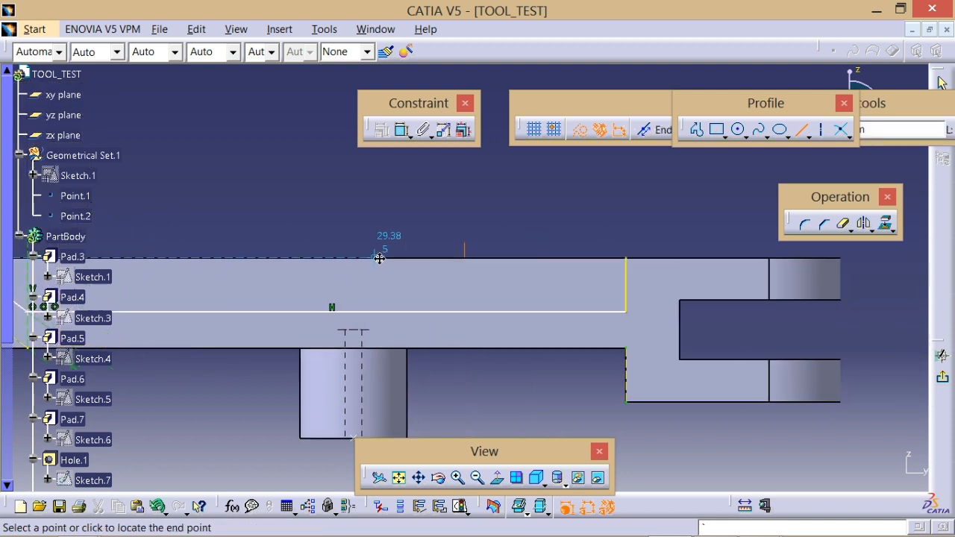
left_click(601, 145)
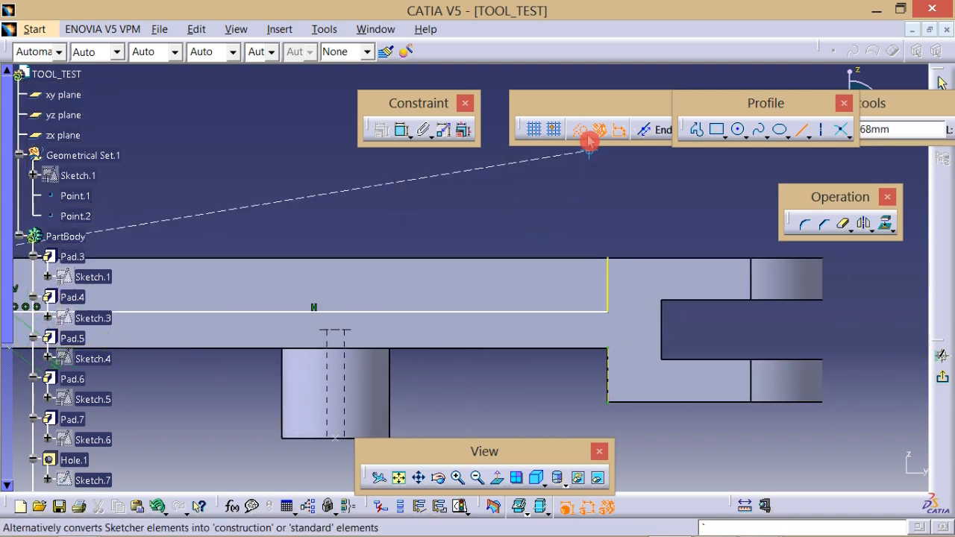
left_click(582, 137)
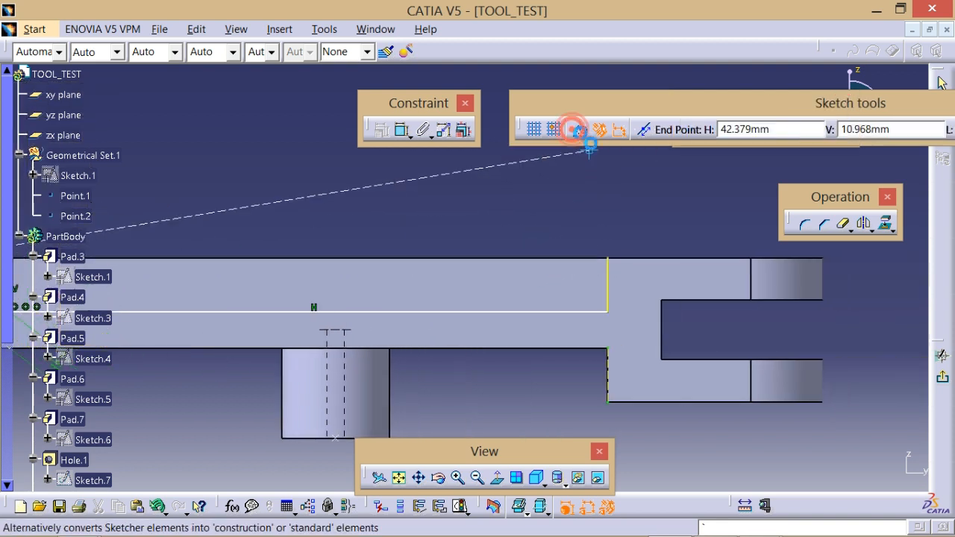
left_click(612, 261)
middle_click_drag(460, 204, 506, 253)
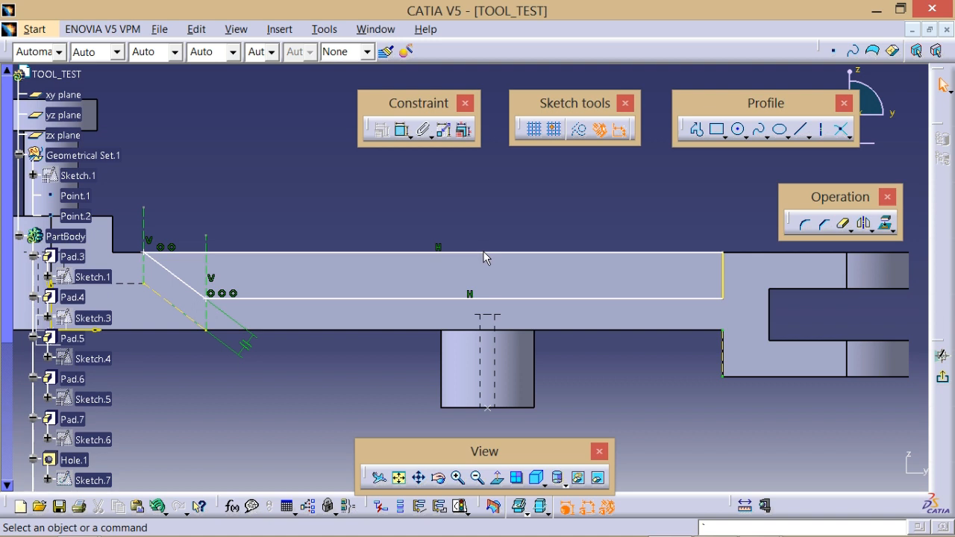
- Move the new top line slightly off the arm and constrain it coincident with the arm's top edge
mouse_move(483, 254)
left_mouse_down()
mouse_move(486, 237)
mouse_move(487, 246)
left_mouse_up()
left_click(509, 208)
left_click(399, 130)
left_click(501, 245)
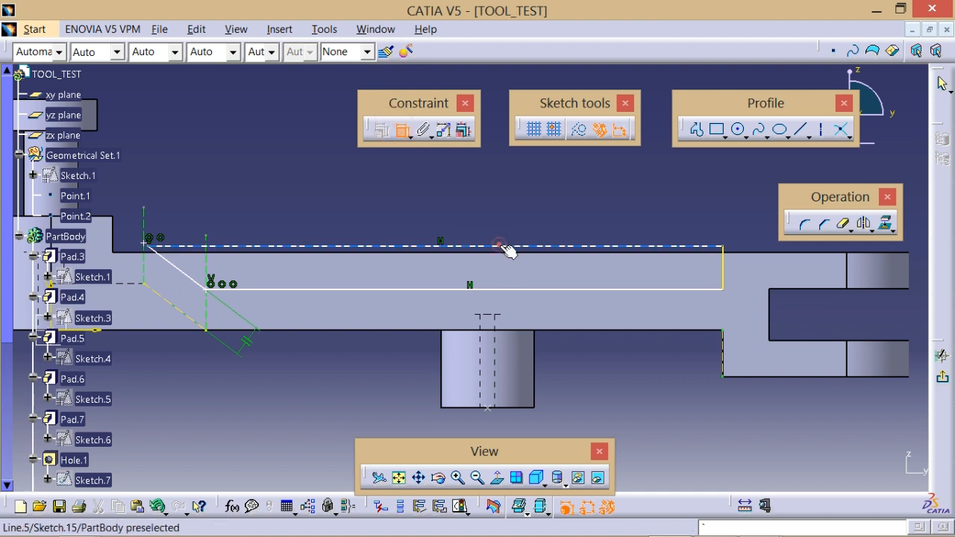
left_click(519, 257)
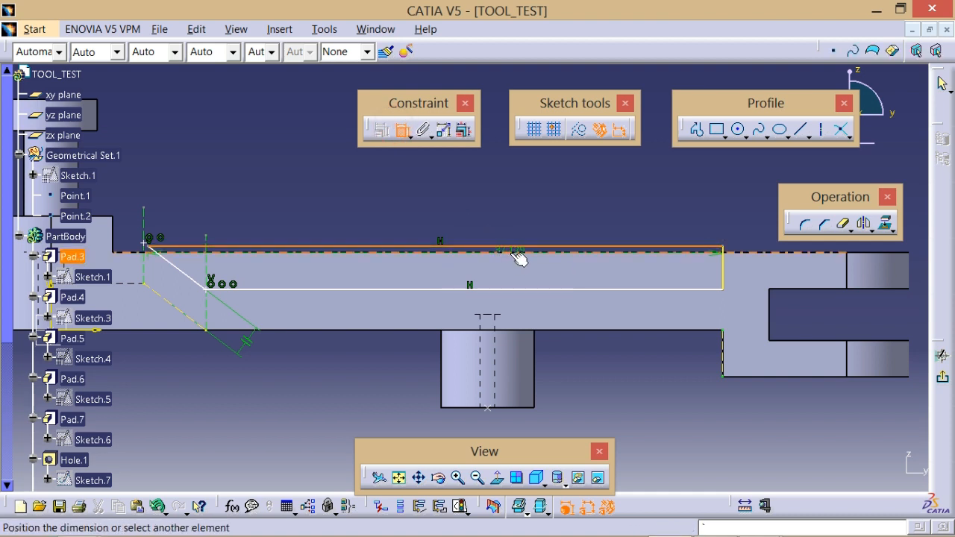
right_click_drag(534, 185, 576, 297)
mouse_move(439, 195)
middle_mouse_down()
mouse_move(520, 186)
mouse_move(418, 187)
middle_mouse_up()
left_click(521, 187)
left_click(559, 202)
mouse_move(559, 202)
middle_mouse_down()
mouse_move(563, 160)
mouse_move(562, 224)
mouse_move(537, 228)
middle_mouse_up()
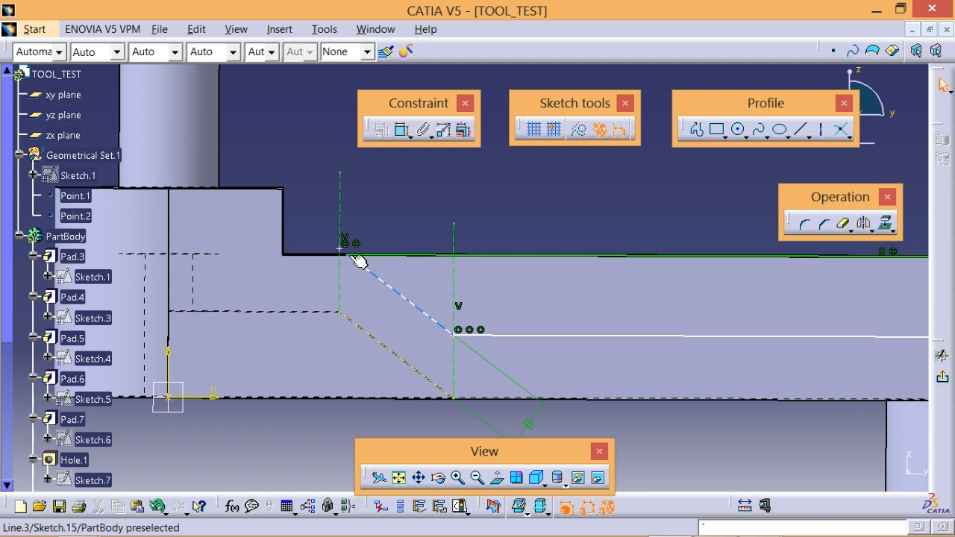
- Move the slope's upper end point aside and constrain it coincident with the vertical construction line
mouse_move(346, 255)
left_mouse_down()
mouse_move(324, 256)
mouse_move(364, 255)
left_mouse_up()
left_click(426, 204)
left_click(403, 131)
left_click(338, 237)
left_click(371, 260)
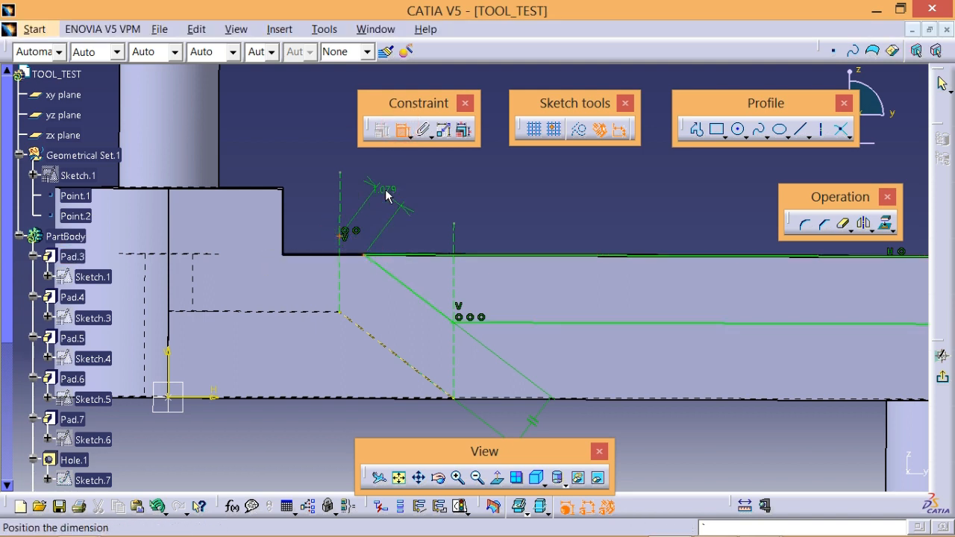
right_click(377, 189)
left_click(429, 293)
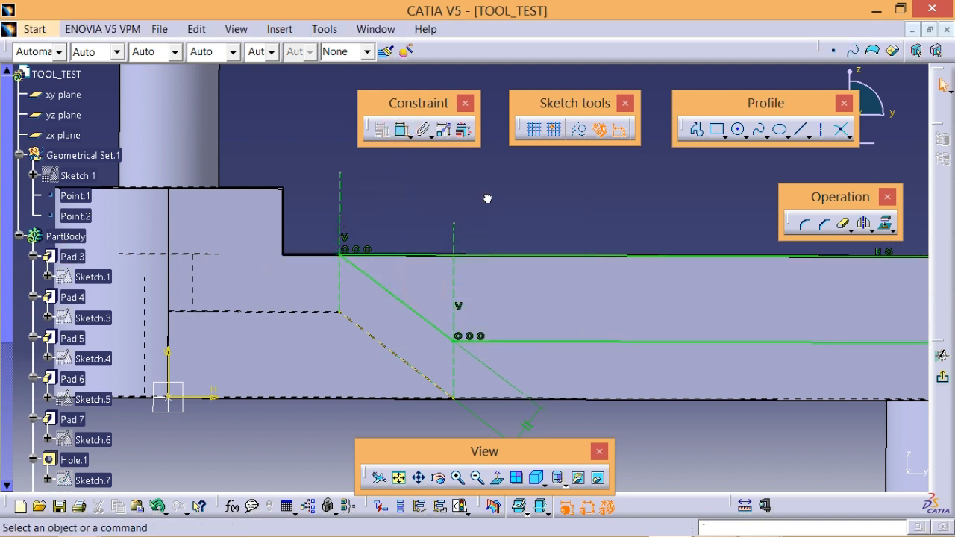
mouse_move(537, 206)
middle_mouse_down()
mouse_move(418, 205)
mouse_move(433, 388)
middle_mouse_up()
left_click(418, 205)
mouse_move(517, 237)
middle_mouse_down()
mouse_move(476, 244)
mouse_move(493, 216)
mouse_move(485, 171)
middle_mouse_up()
left_click(476, 243)
middle_click_drag(364, 239, 419, 214)
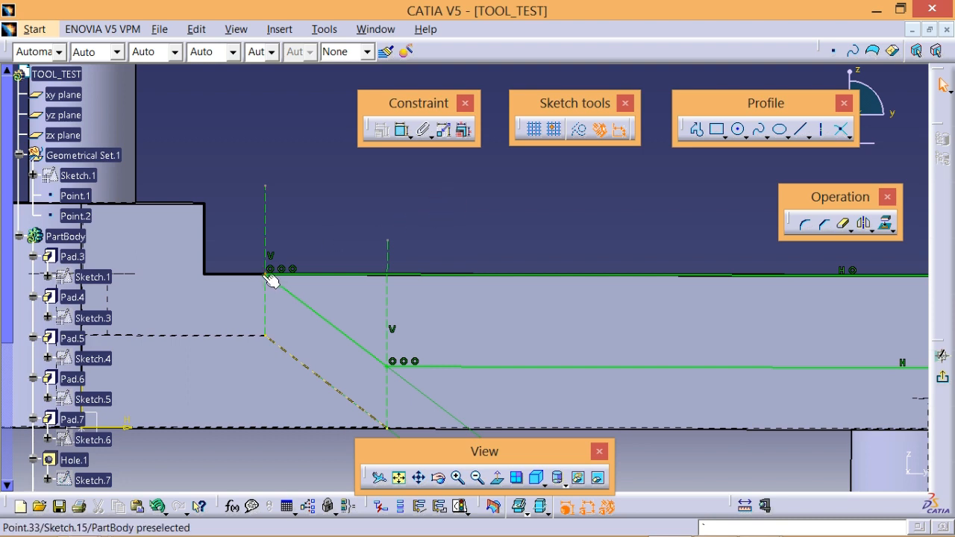
- Switch the points at the sloped line's upper and lower corners from construction to standard elements
left_click(299, 283)
left_click(401, 360, "ctrl")
left_click(402, 380, "ctrl")
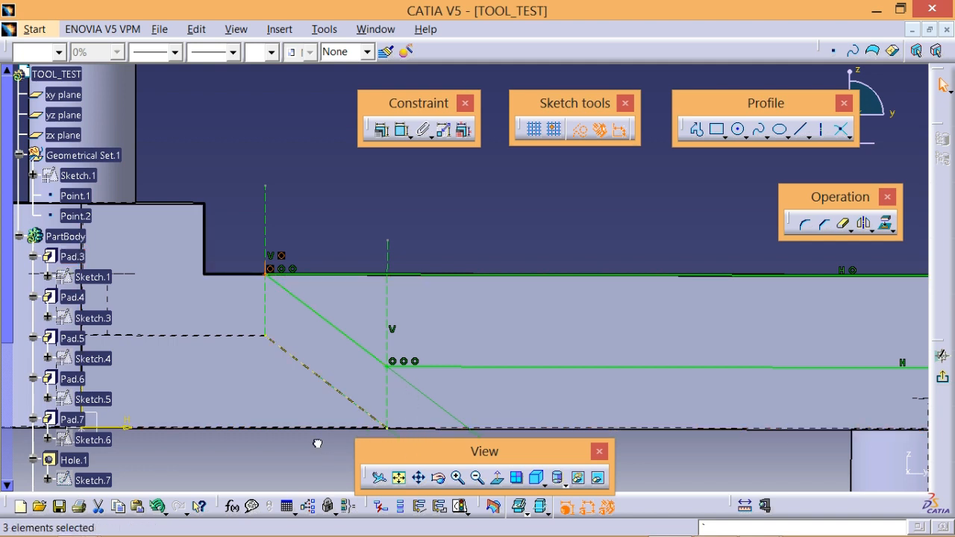
left_click_drag(400, 355, 403, 353, "ctrl")
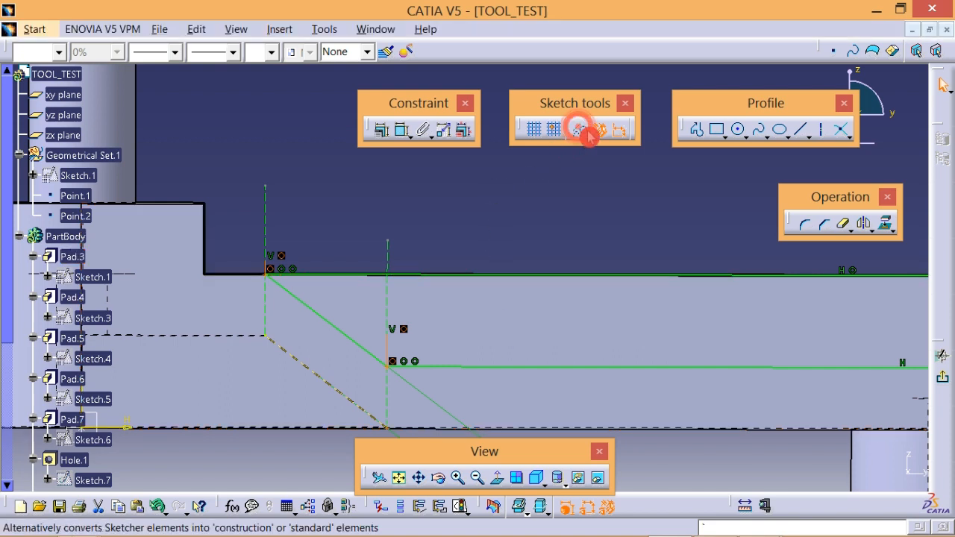
left_click(536, 210)
- Exit the sketch and view the closed recess profile on the arm in 3D
middle_click_drag(535, 206, 522, 273)
middle_click_drag(554, 228, 433, 226)
left_click(944, 382)
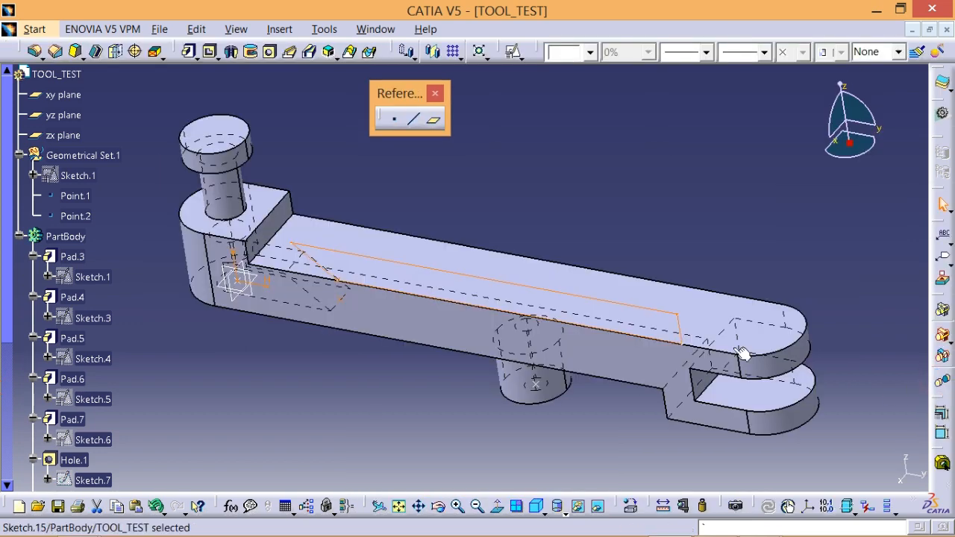
left_click(595, 201)
mouse_move(595, 201)
middle_mouse_down()
mouse_move(593, 219)
mouse_move(607, 190)
middle_mouse_up()
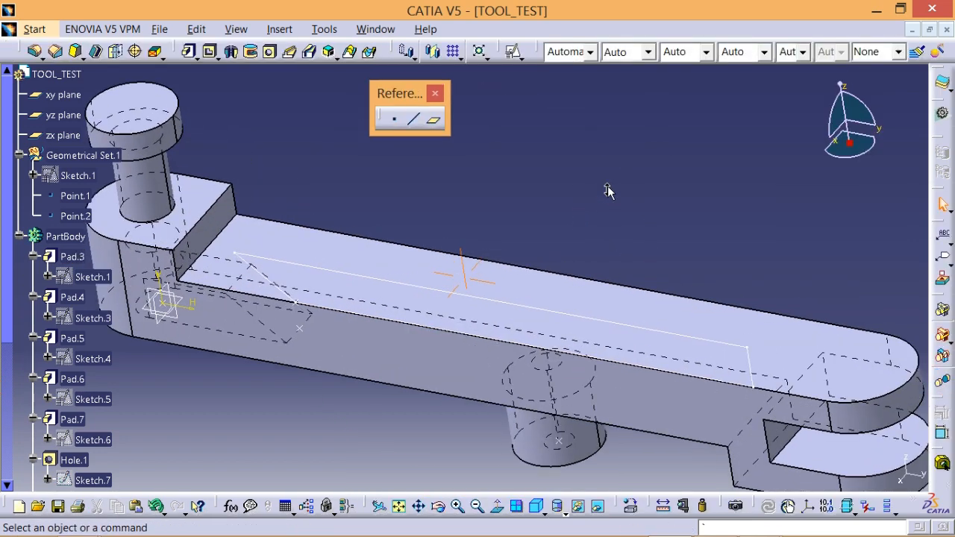
middle_click_drag(344, 261, 405, 241)
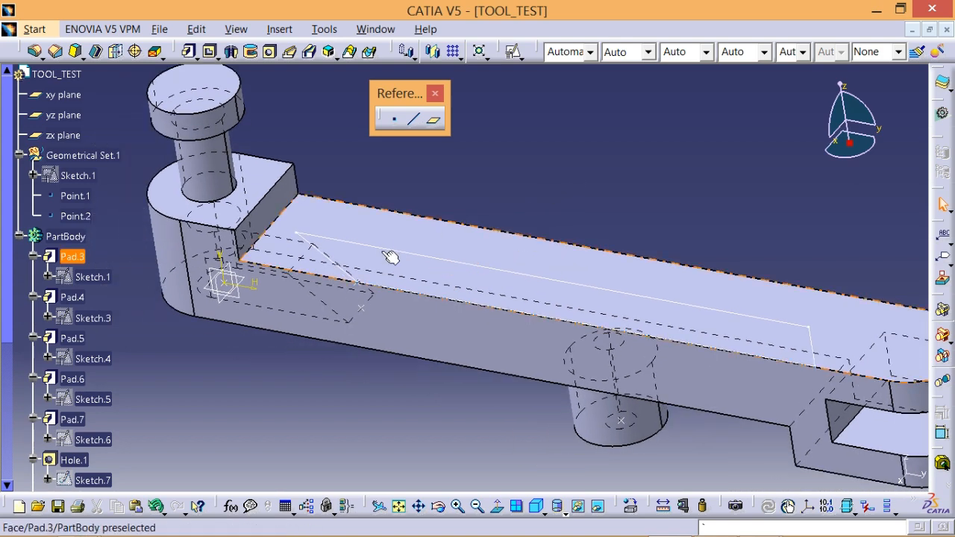
- Reopen the recess sketch, switch the point at the slope's lower corner to a construction element and exit the sketch
mouse_move(367, 292)
middle_mouse_down()
mouse_move(348, 278)
mouse_move(358, 295)
middle_mouse_up()
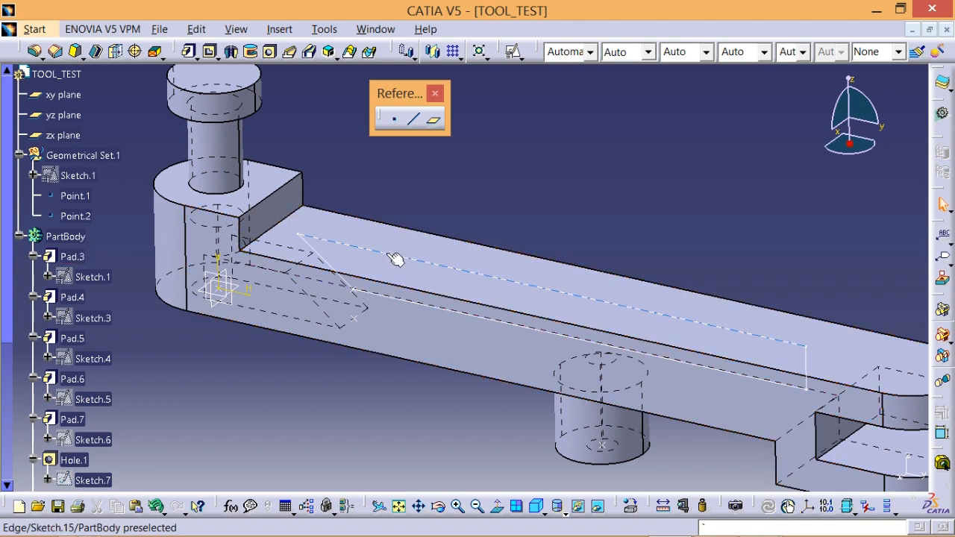
double_click(395, 259)
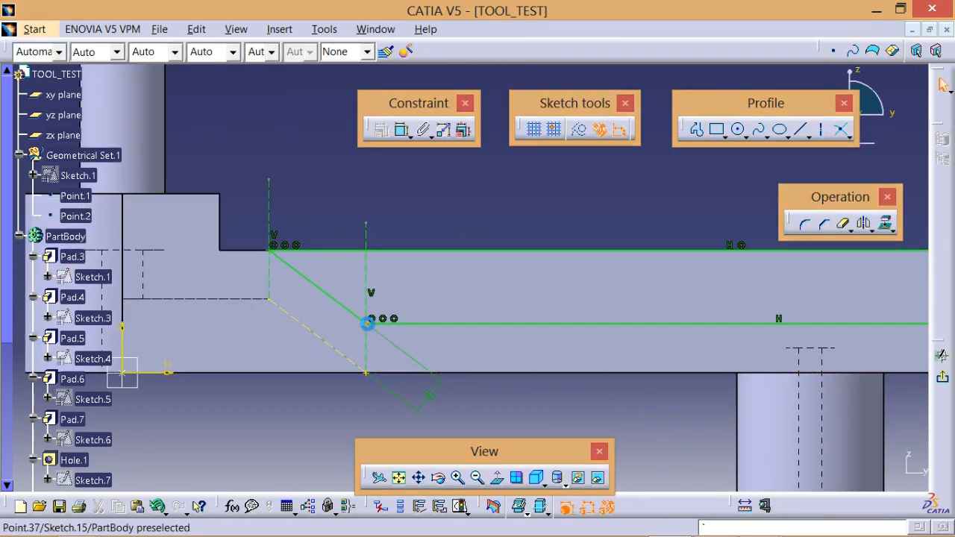
left_click(369, 320)
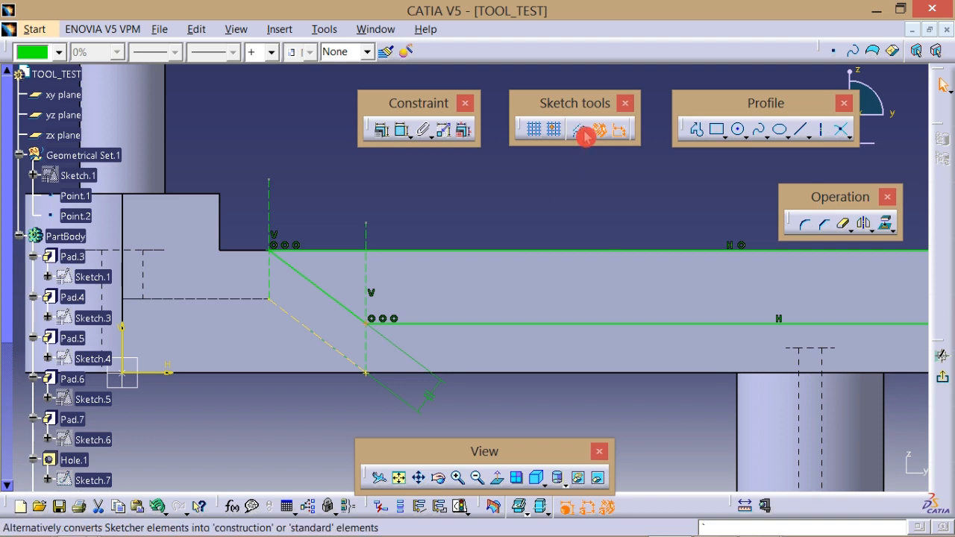
left_click(615, 186)
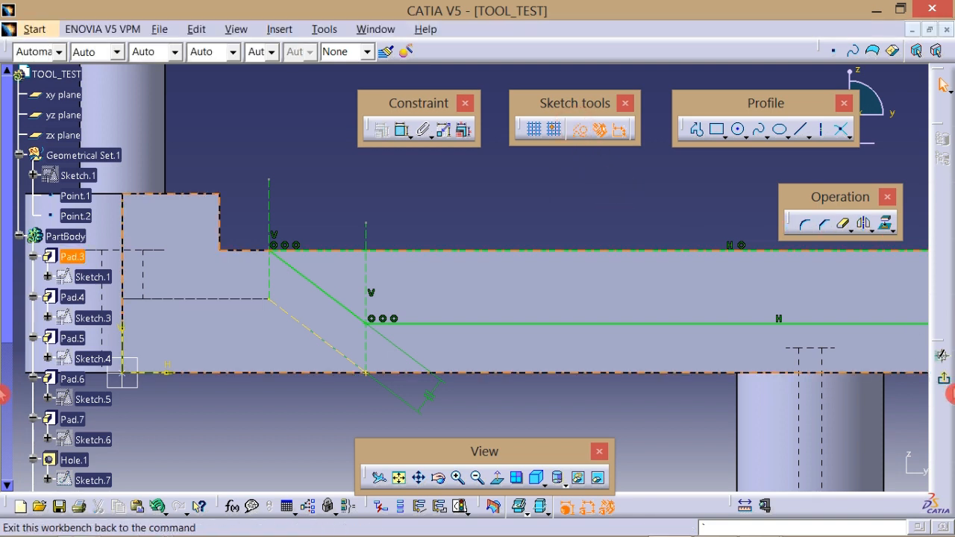
left_click(945, 381)
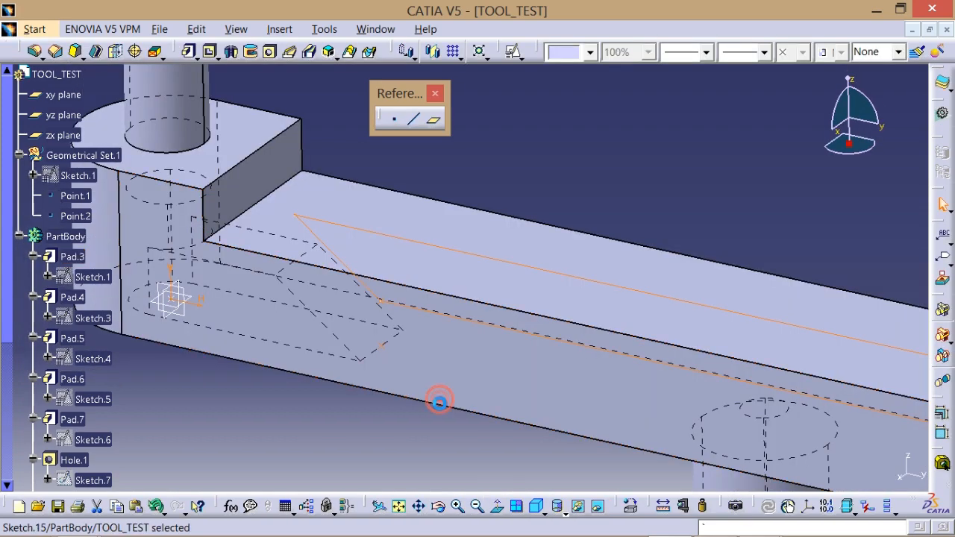
- Reopen the recess sketch, check its solving status and open the detailed Sketch Analysis
left_click(384, 436)
mouse_move(384, 436)
middle_mouse_down()
mouse_move(351, 415)
mouse_move(371, 306)
middle_mouse_up()
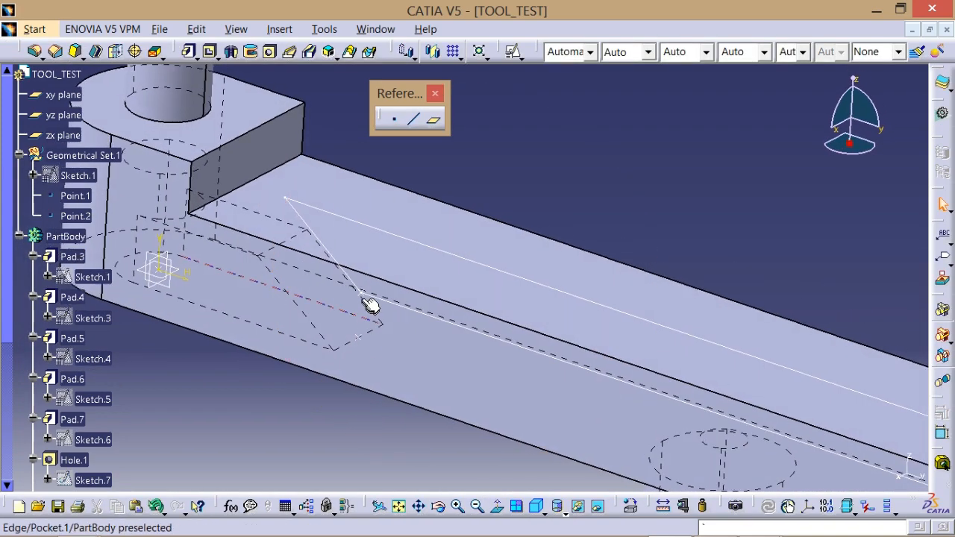
double_click(375, 300)
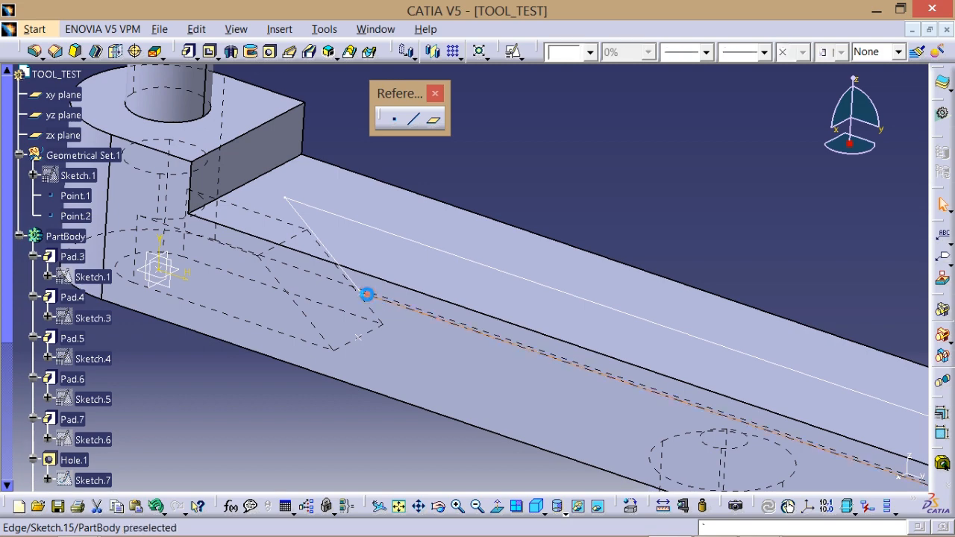
left_click(512, 198)
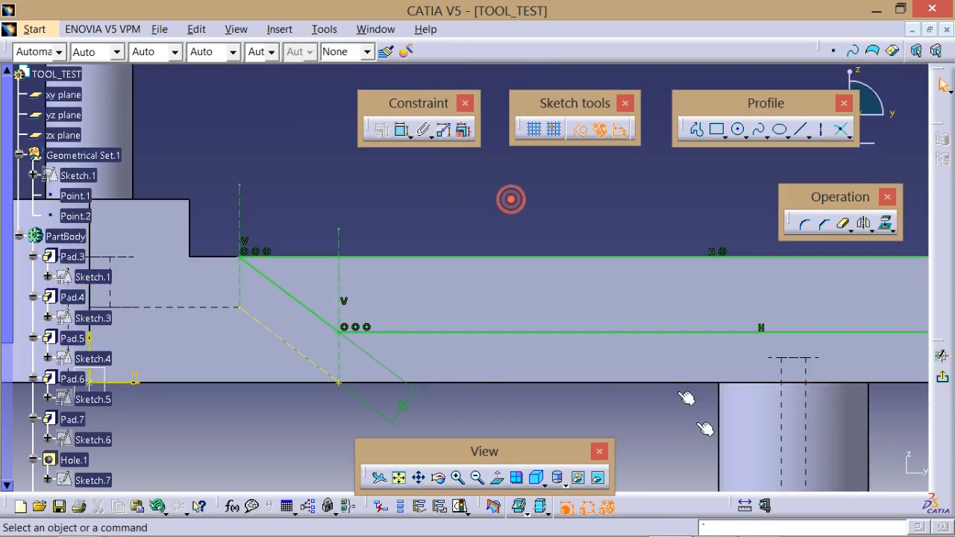
left_click(464, 506)
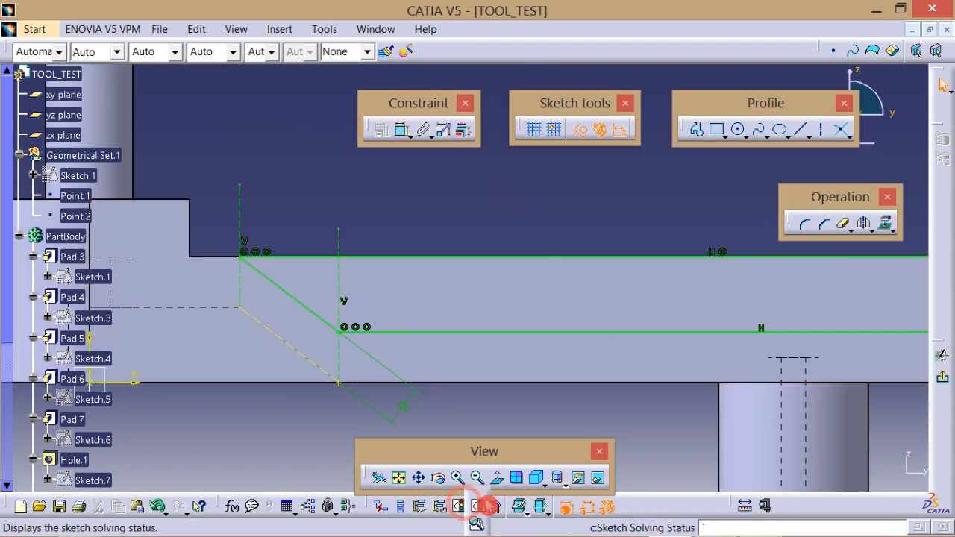
left_click(478, 507)
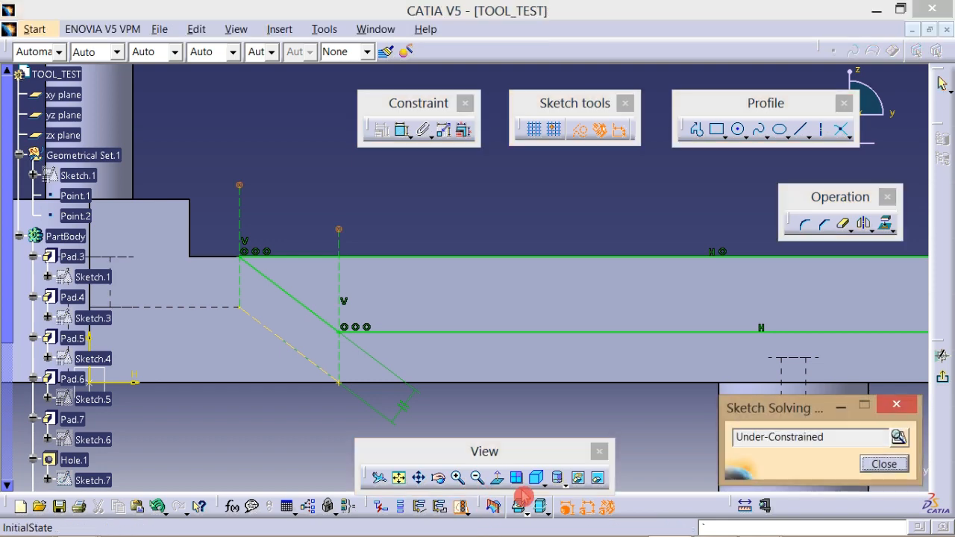
left_click(901, 440)
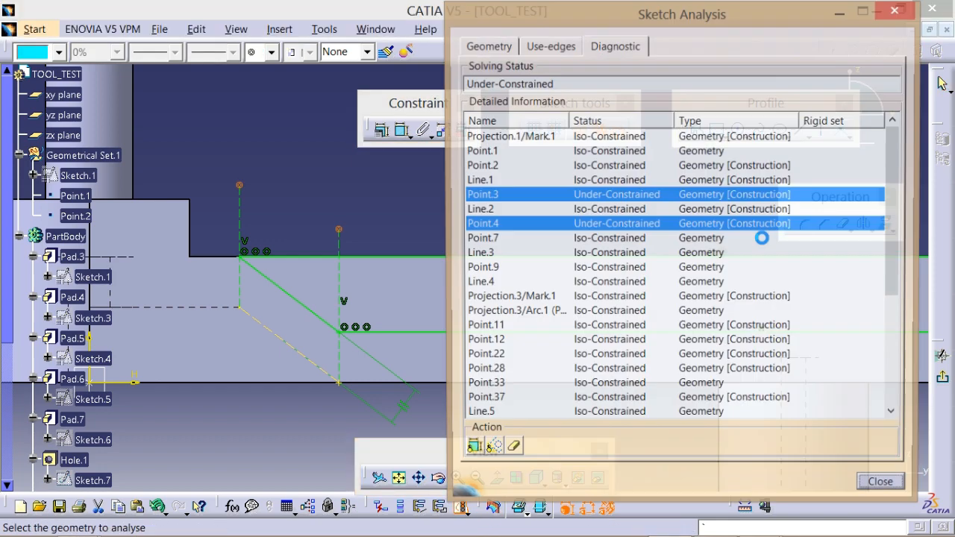
- Examine the geometry check in Sketch Analysis and highlight the implicit profile in the sketch
left_click(657, 50)
mouse_move(683, 29)
left_mouse_down()
mouse_move(698, 18)
mouse_move(723, 29)
left_mouse_up()
left_click(550, 46)
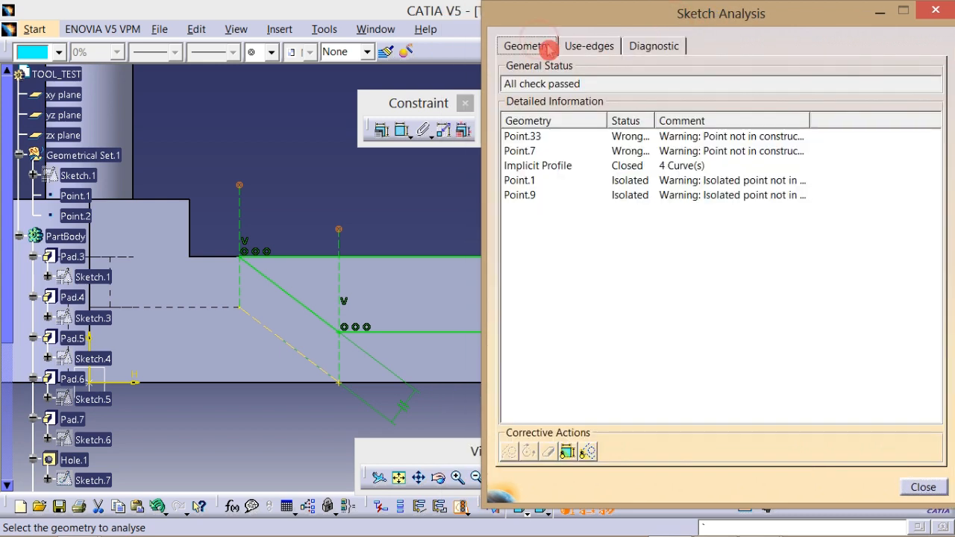
left_click(615, 164)
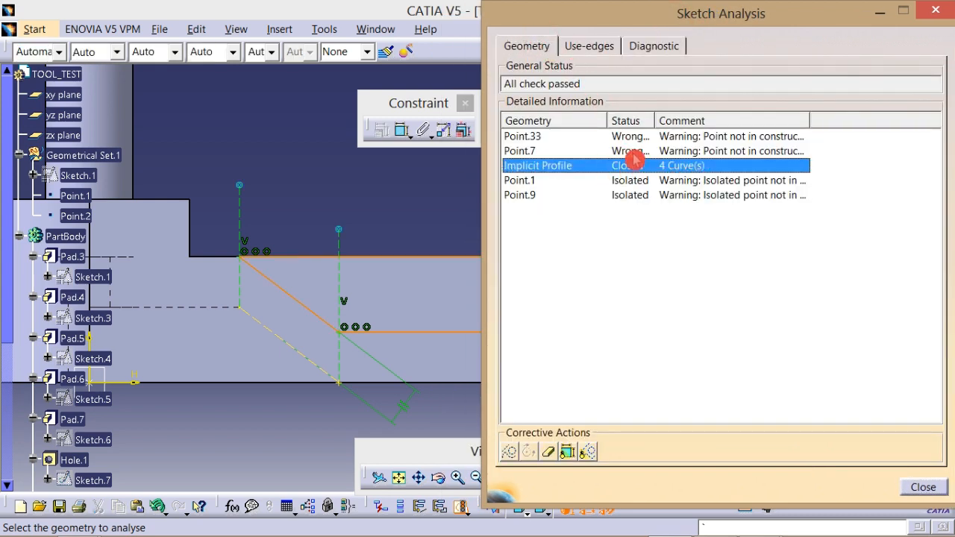
- Convert Point.33, Point.7, Point.1 and Point.9 to construction elements through Sketch Analysis, close it and exit the sketch
left_click(624, 150)
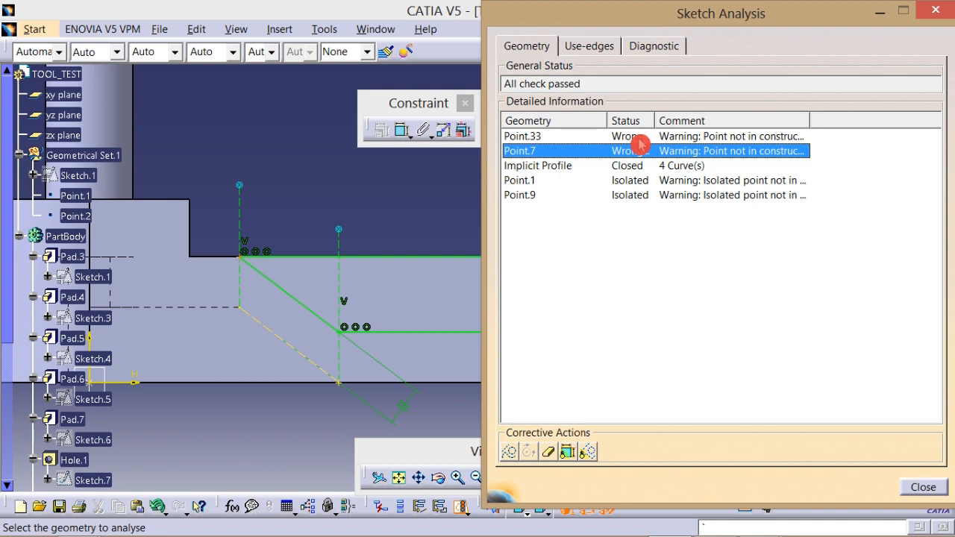
left_click(623, 133, "ctrl")
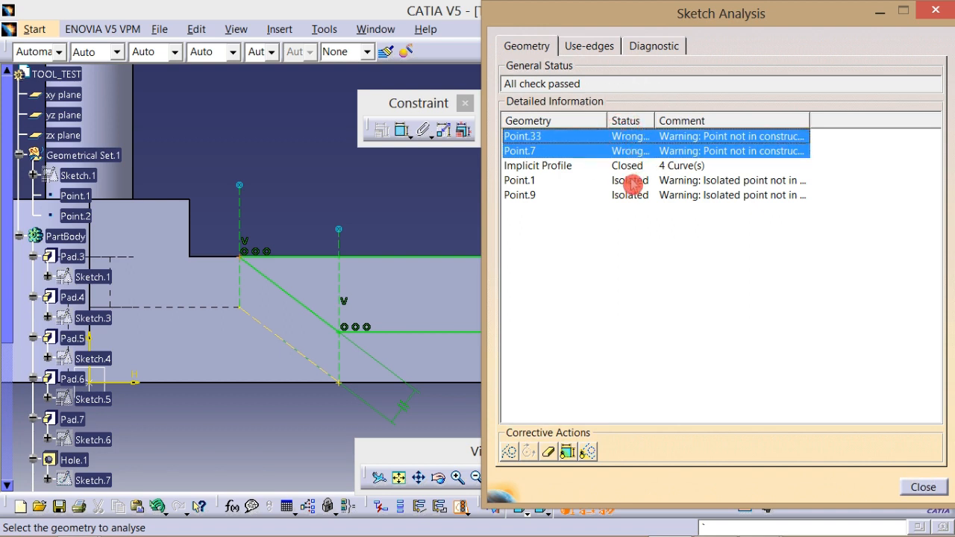
left_click(623, 181, "ctrl")
left_click(625, 195, "ctrl")
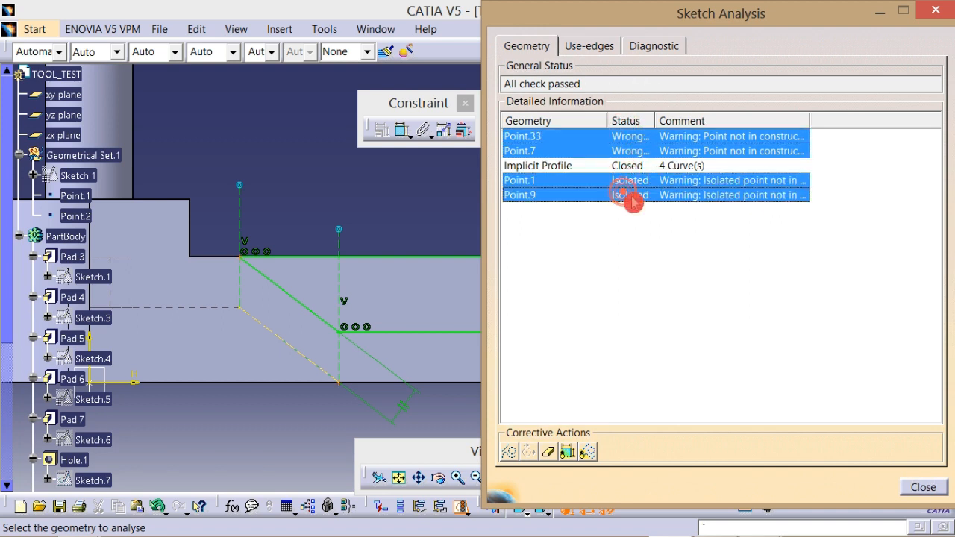
left_click(510, 457)
left_click(641, 140)
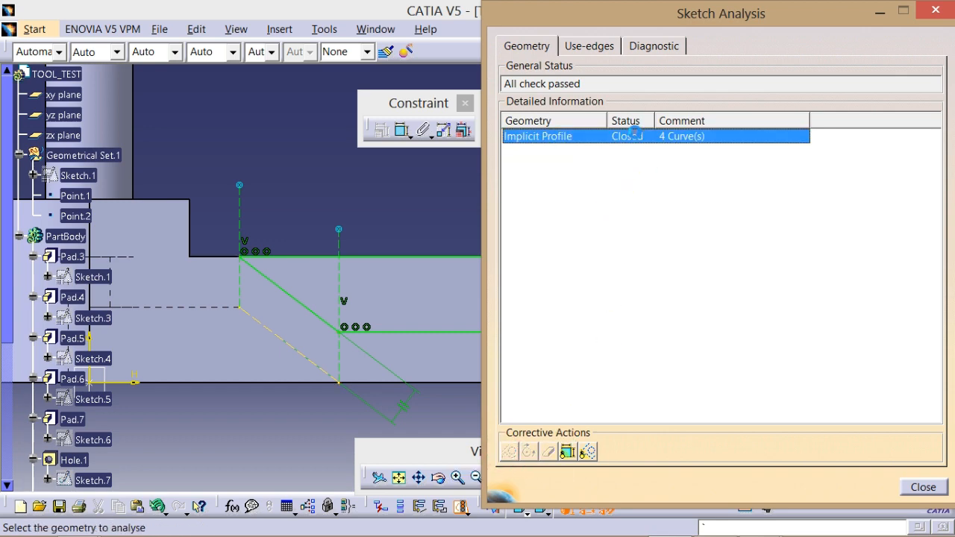
left_click(918, 493)
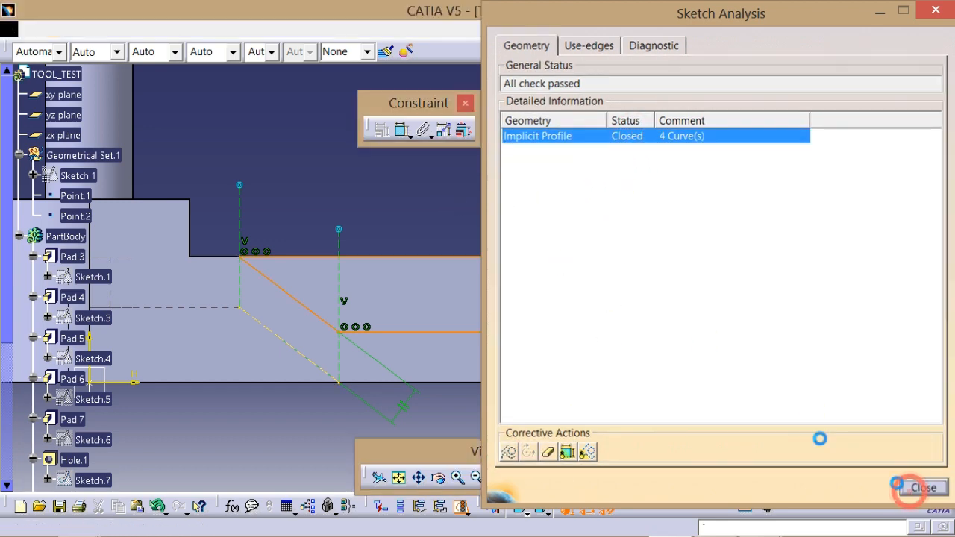
mouse_move(422, 194)
middle_mouse_down()
mouse_move(446, 230)
mouse_move(376, 229)
middle_mouse_up()
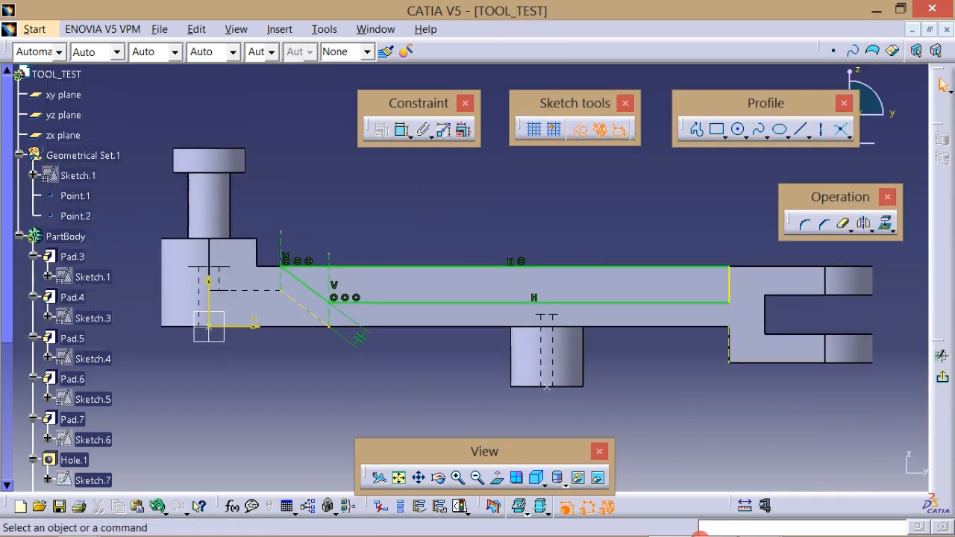
left_click(941, 379)
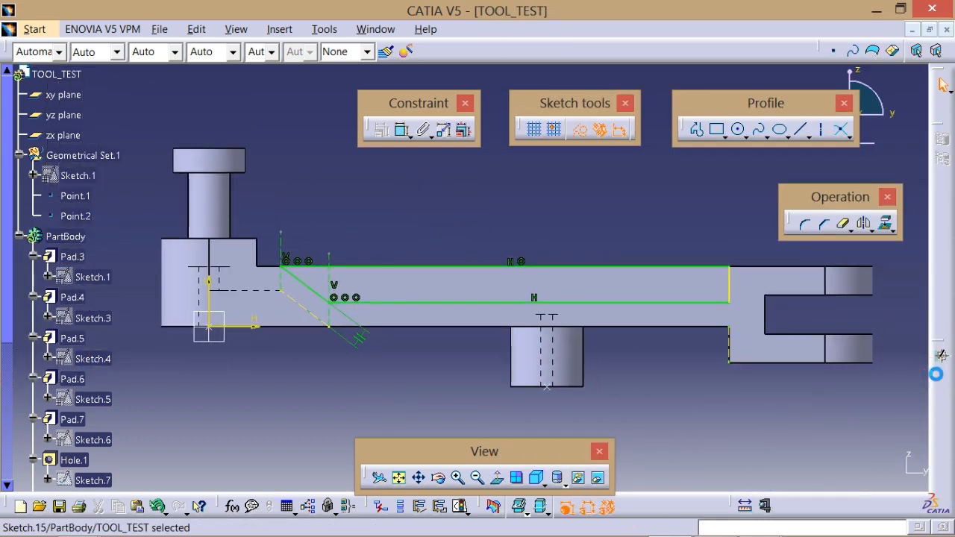
- Start a Pocket from the recess sketch with a Dimension limit and mirrored extent
middle_click_drag(496, 198, 566, 199)
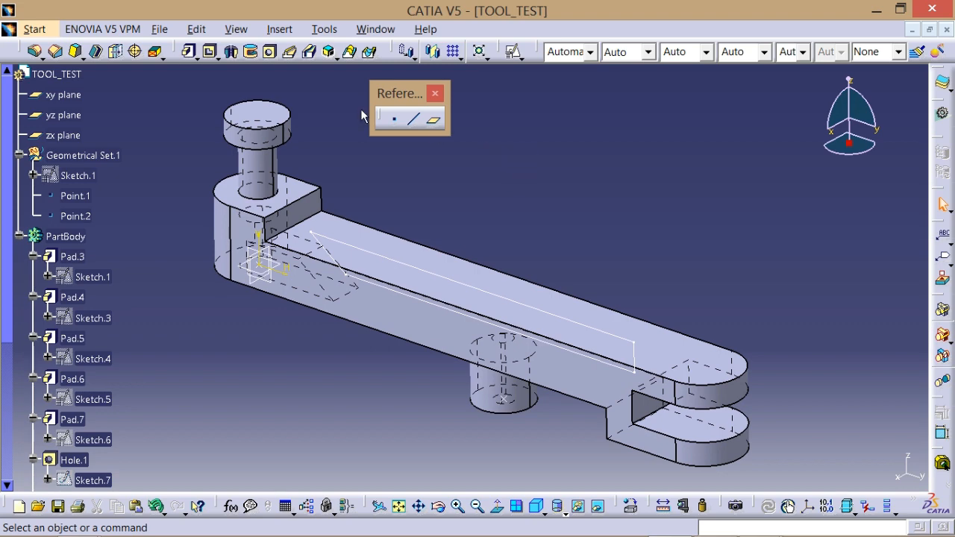
left_click(210, 51)
left_click(398, 263)
middle_click_drag(529, 197, 595, 232)
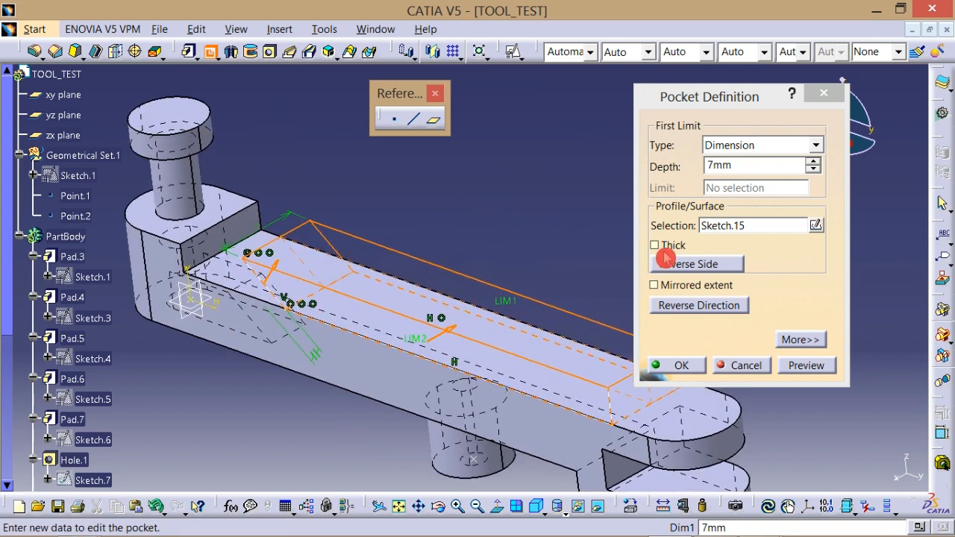
left_click(678, 291)
left_click(746, 166)
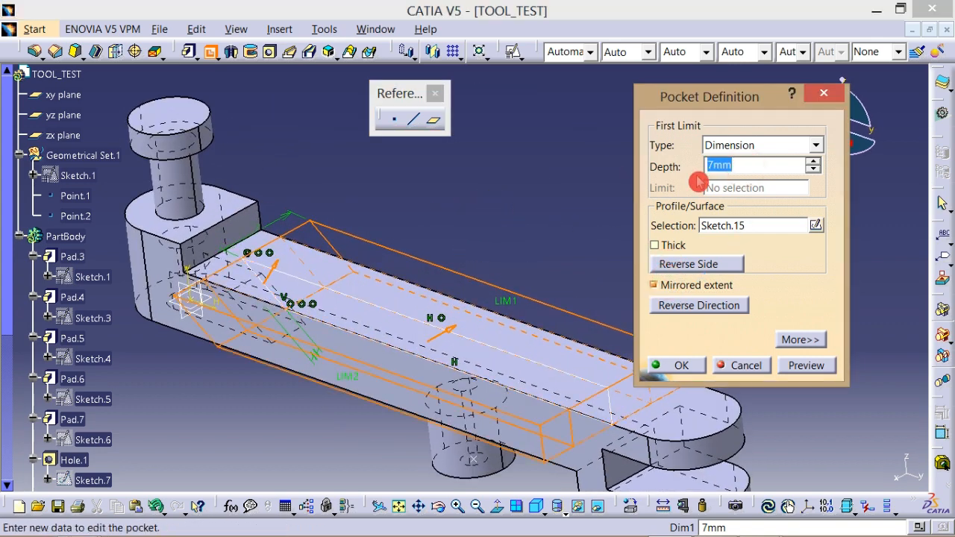
left_click(733, 167)
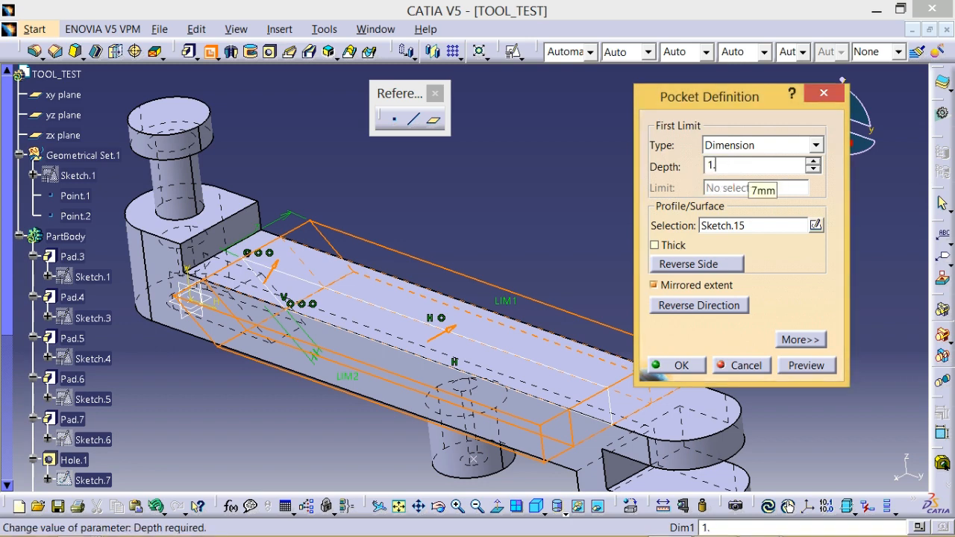
- Switch to the drawing photo in Windows Photo Viewer and examine the plan view and section A-A for the recess width
key("alt+Tab")
scroll(339, 349, "down", 3)
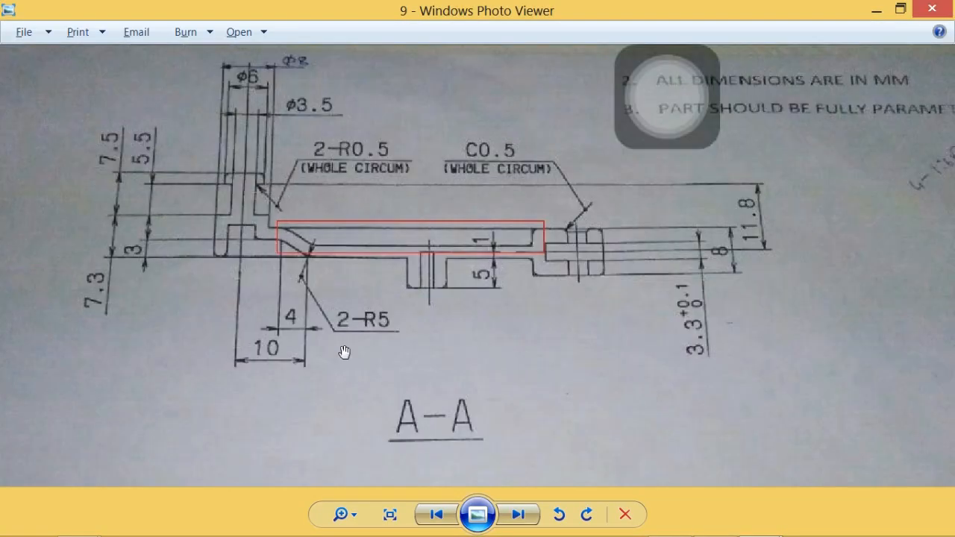
scroll(347, 358, "up", 3)
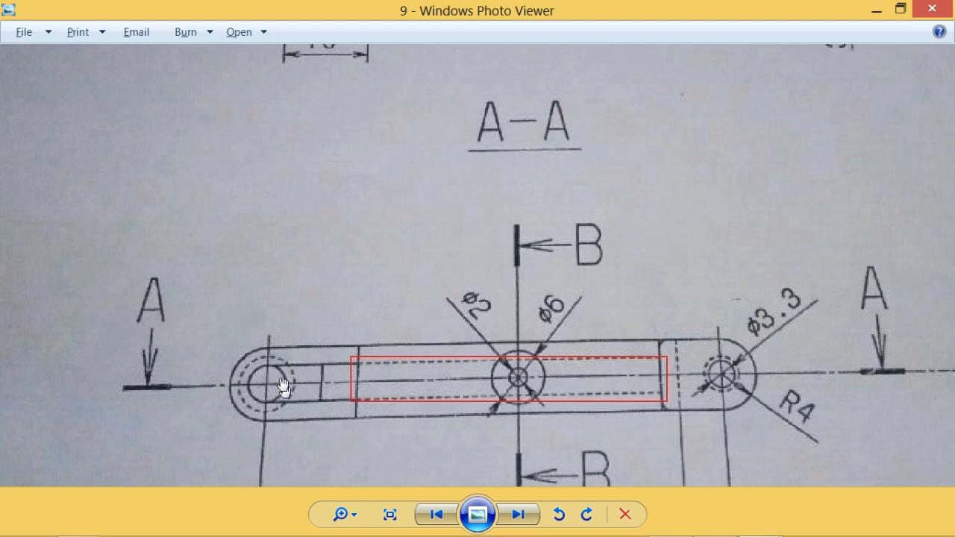
scroll(309, 271, "up", 1)
scroll(329, 216, "down", 3)
scroll(356, 142, "up", 3)
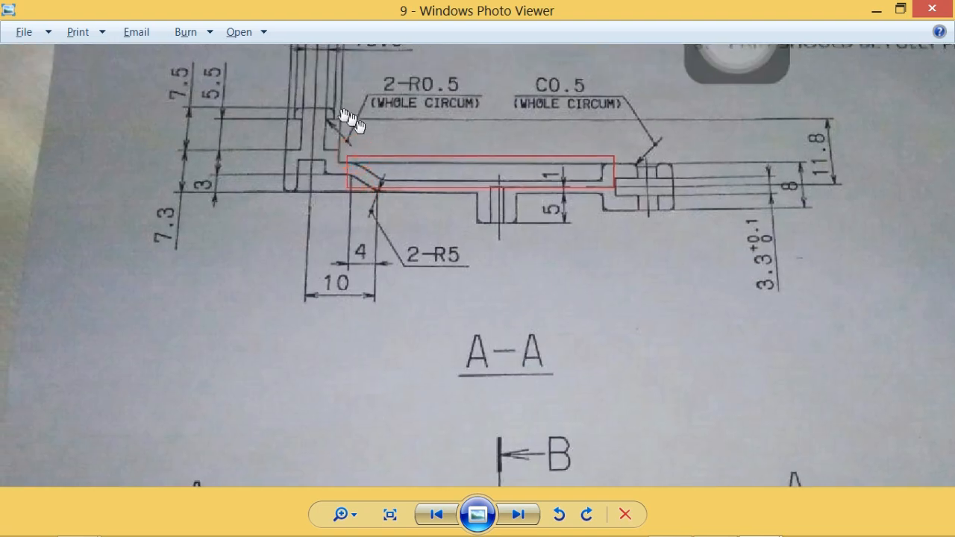
left_click_drag(343, 175, 343, 240)
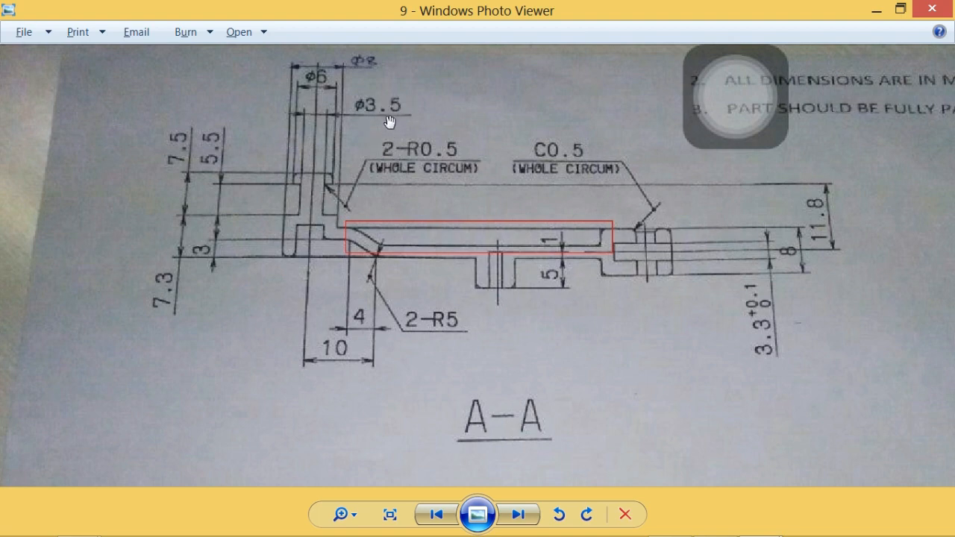
- Return to CATIA, set the mirrored pocket's depth to 1.75 mm, create it and inspect the arm's underside
key("alt+Tab")
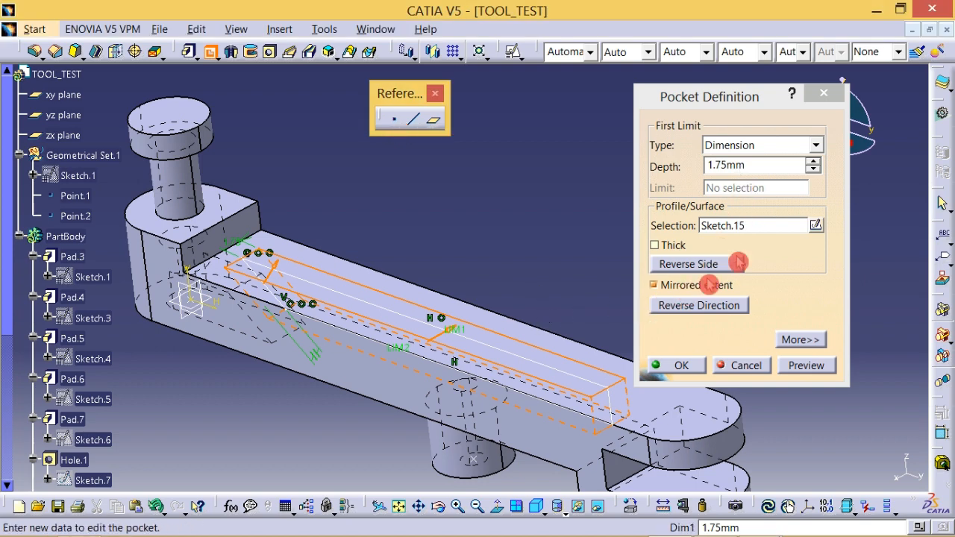
left_click(675, 365)
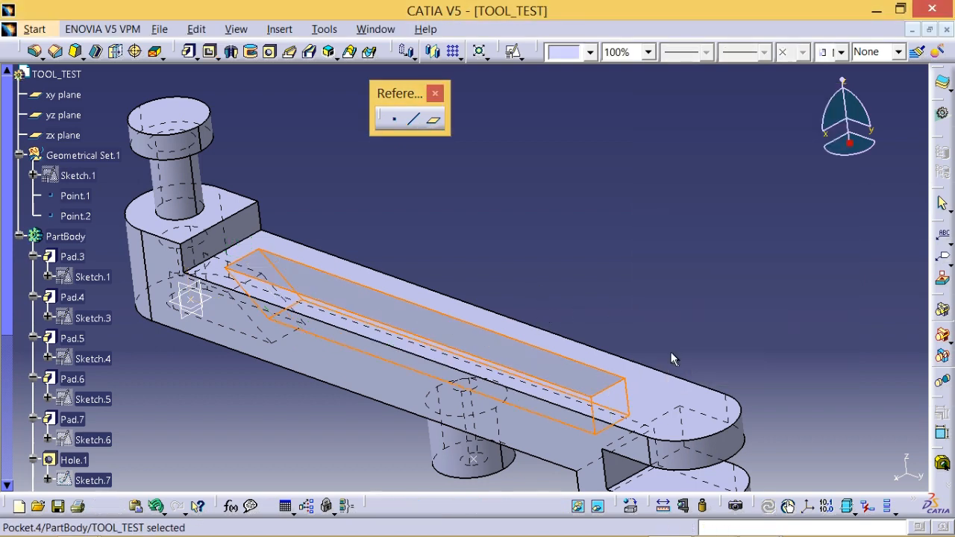
middle_click_drag(576, 261, 277, 273)
left_click(277, 276)
middle_click_drag(394, 211, 464, 153)
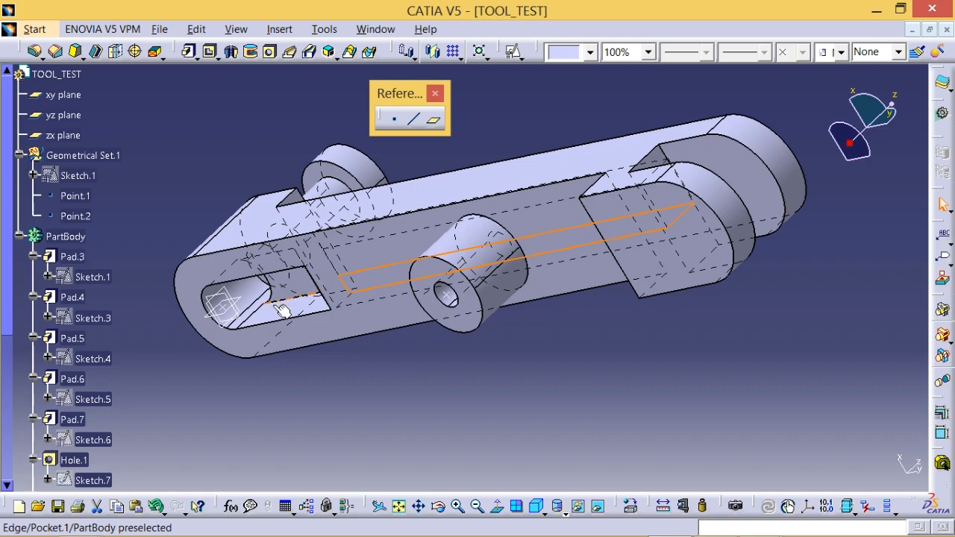
middle_click_drag(330, 337, 478, 403)
mouse_move(566, 514)
left_mouse_down()
mouse_move(576, 518)
mouse_move(589, 471)
mouse_move(583, 433)
left_mouse_up()
mouse_move(597, 381)
middle_mouse_down()
mouse_move(456, 375)
mouse_move(507, 343)
mouse_move(495, 384)
mouse_move(422, 373)
mouse_move(399, 401)
mouse_move(454, 372)
mouse_move(591, 216)
middle_mouse_up()
- Switch to Windows Photo Viewer, go to photo 0 and examine the forked end in section A-A up close
key("alt+Tab")
left_click(624, 325)
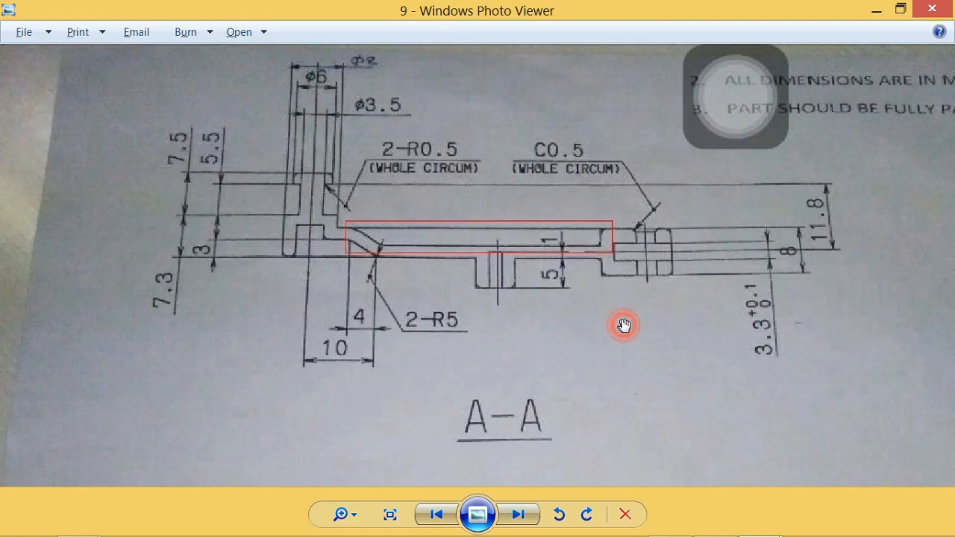
scroll(649, 342, "down", 1)
scroll(665, 262, "up", 1)
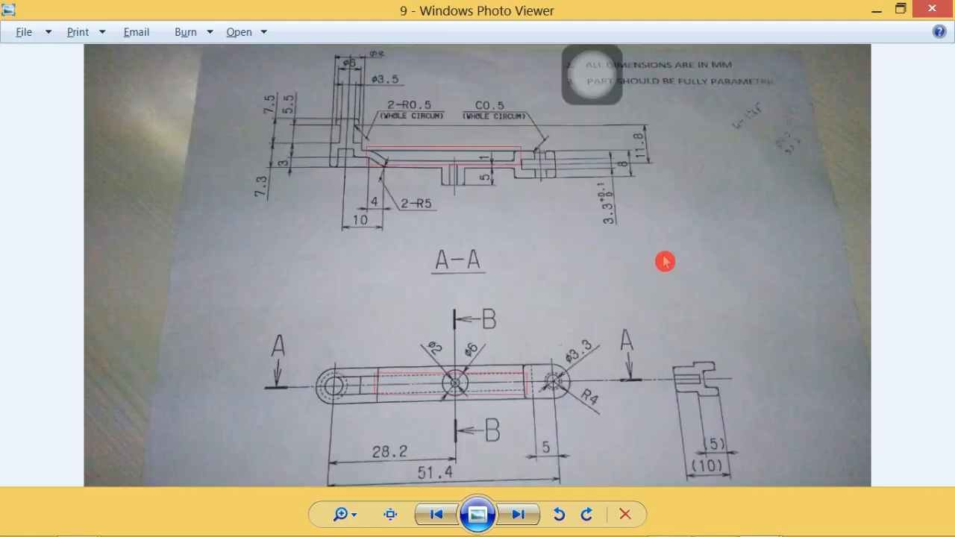
scroll(663, 263, "down", 1)
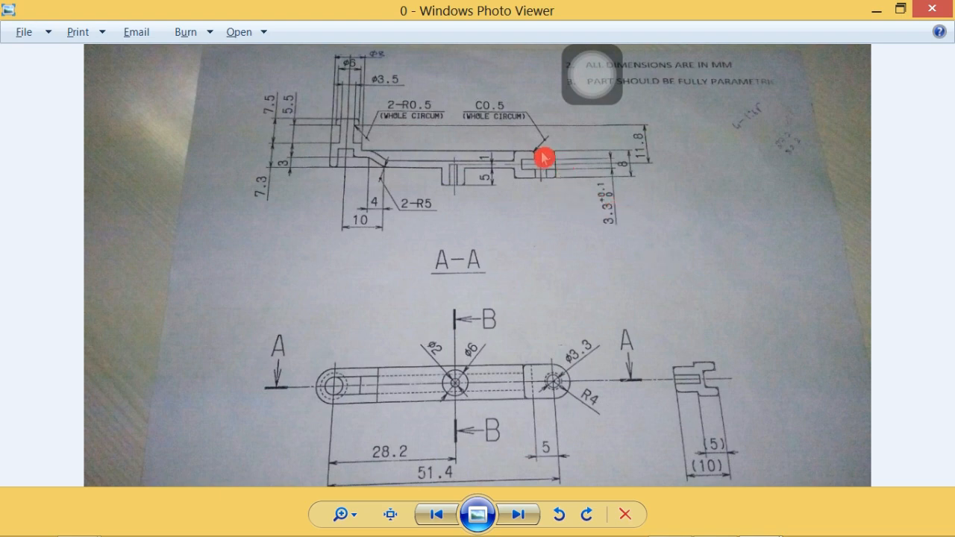
scroll(548, 174, "up", 3, "ctrl")
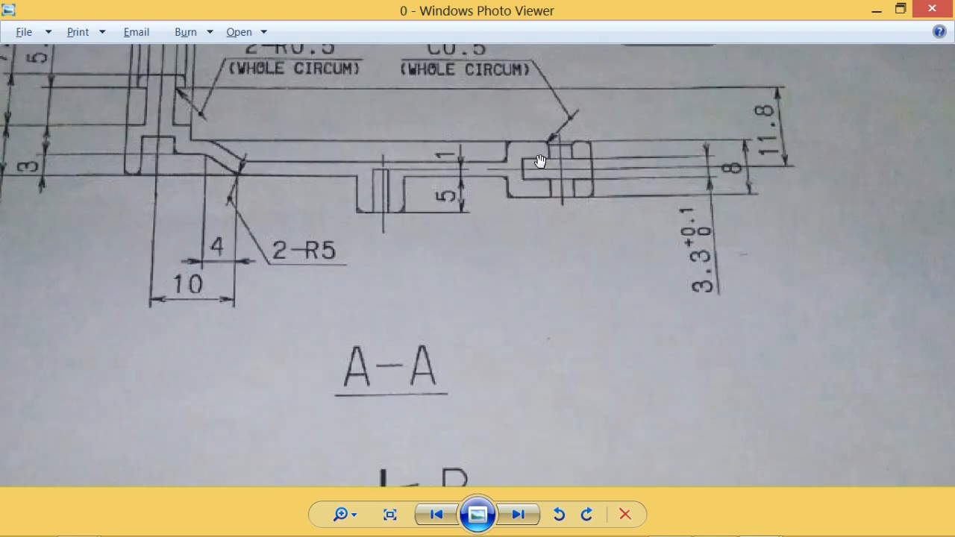
- Examine the forked end's chamfer callout in section A-A and its hole and radius callouts in the plan view
left_click_drag(597, 214, 506, 193)
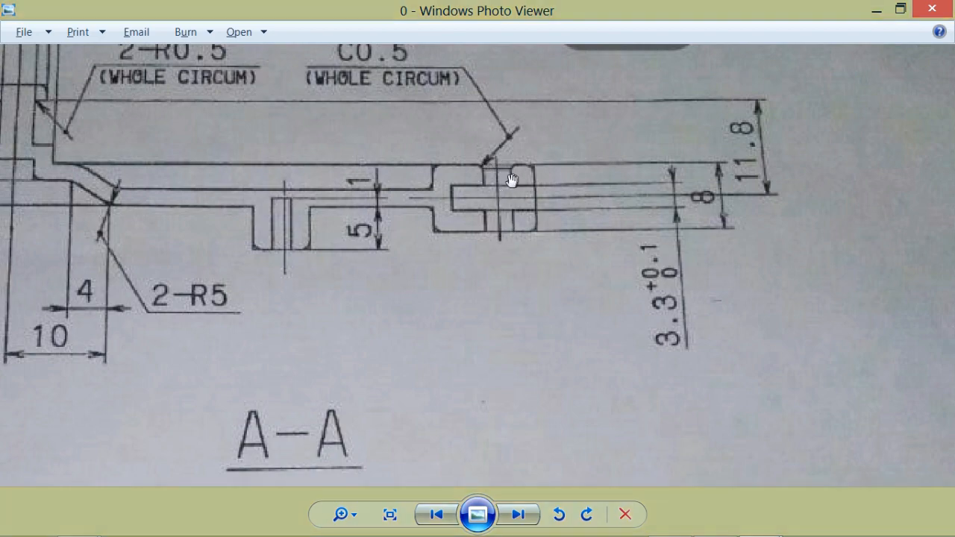
scroll(515, 241, "down", 3, "ctrl")
scroll(566, 400, "up", 2, "ctrl")
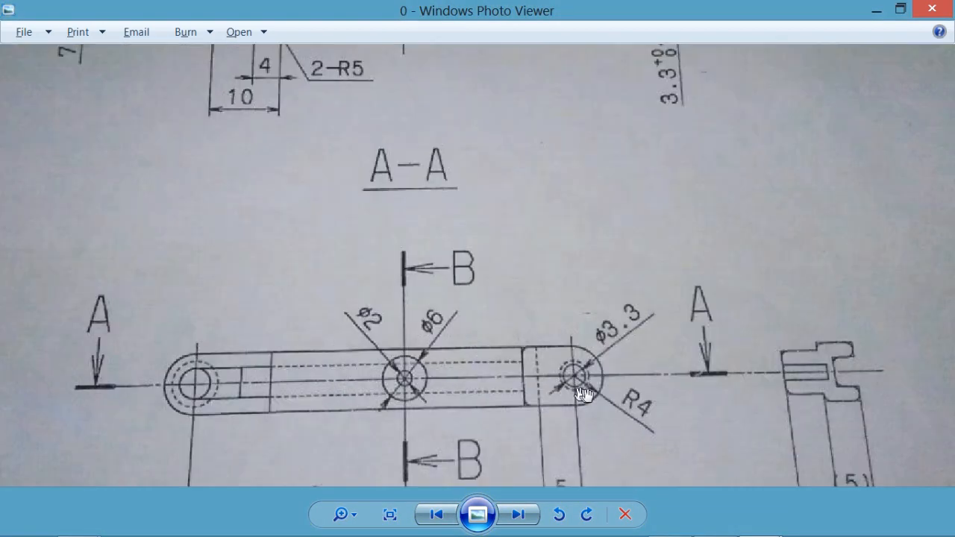
left_click_drag(597, 413, 553, 374)
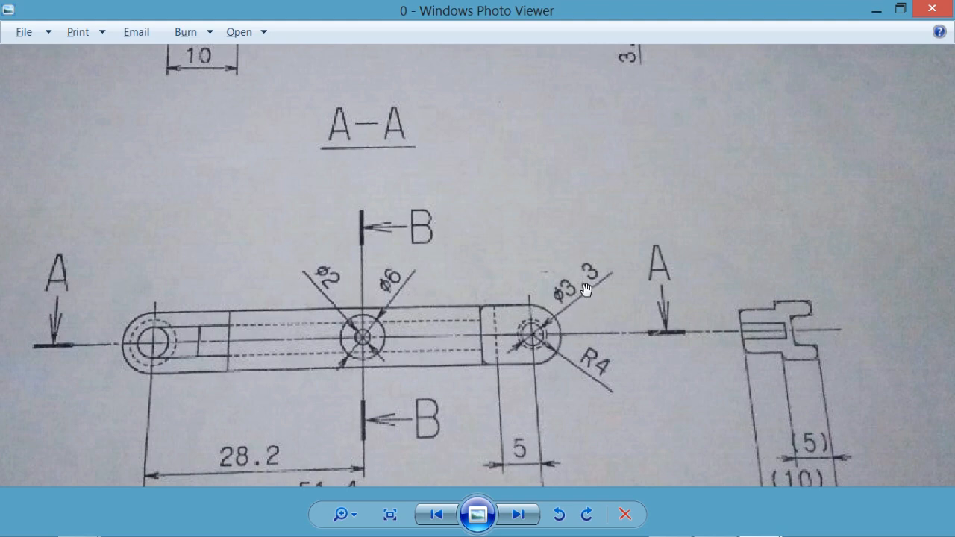
- Return to CATIA and create a circle-centre reference point from the rounded top edge of the upper fork arm
key("alt+Tab")
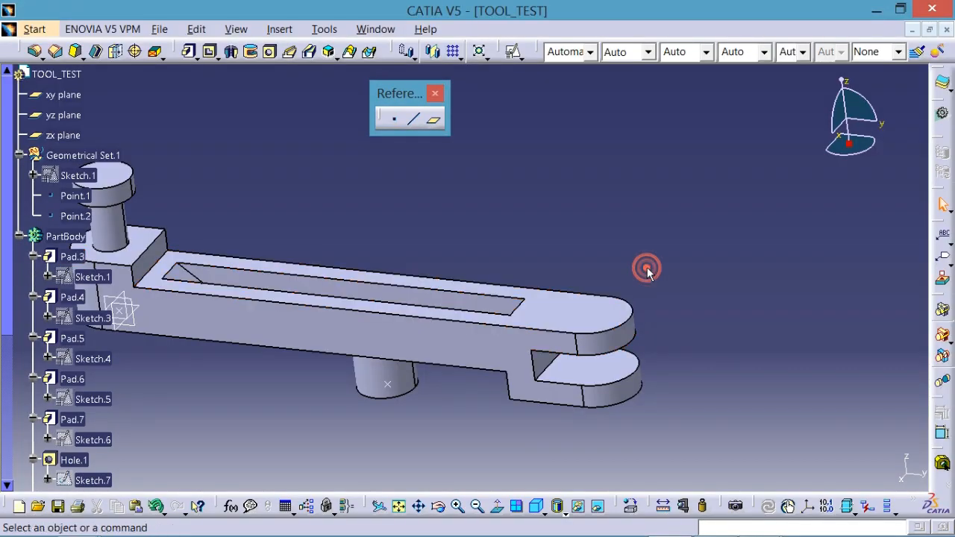
left_click(396, 117)
left_click(817, 256)
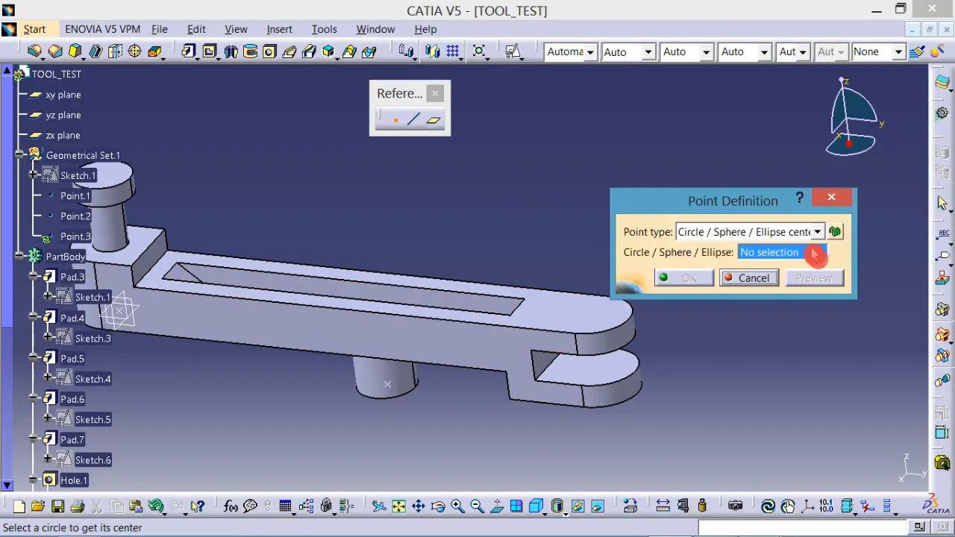
middle_click_drag(668, 339, 597, 357)
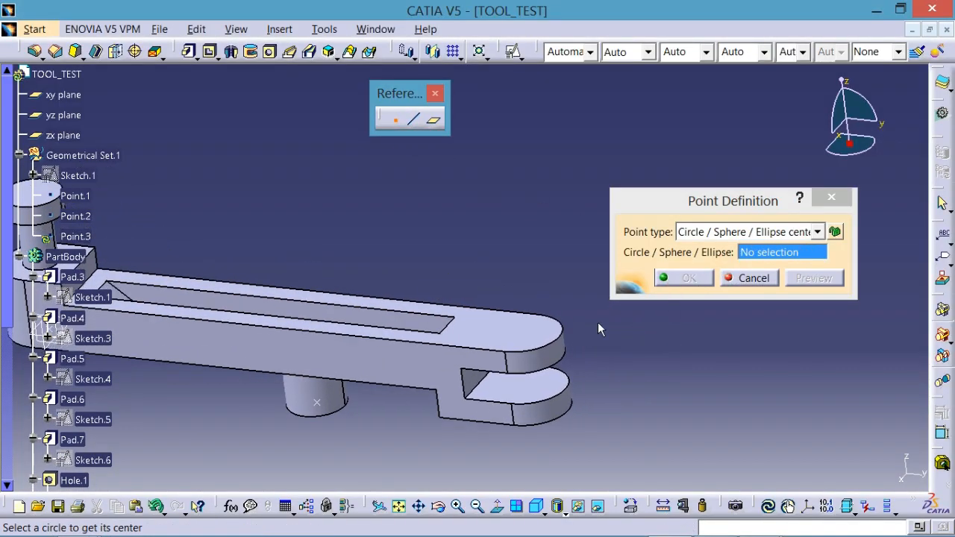
left_click(563, 337)
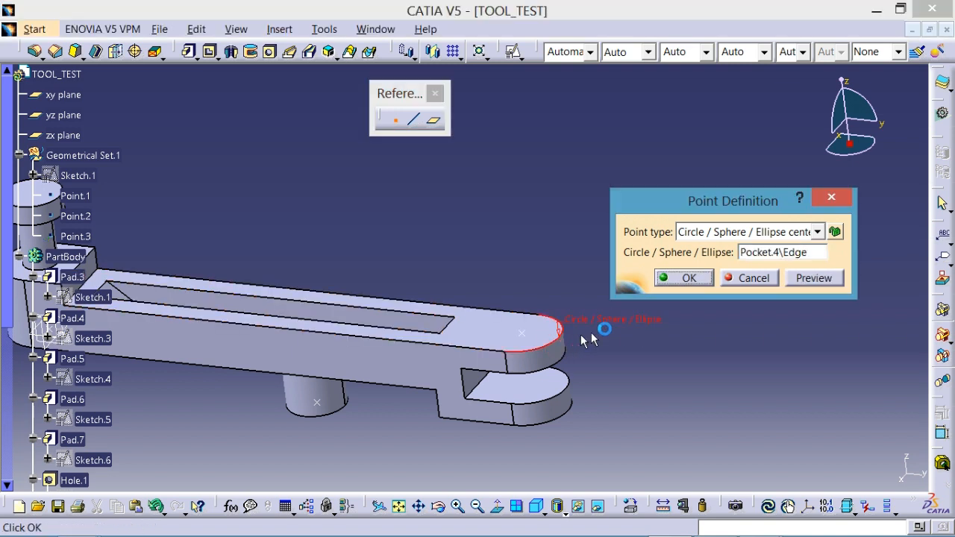
left_click(691, 280)
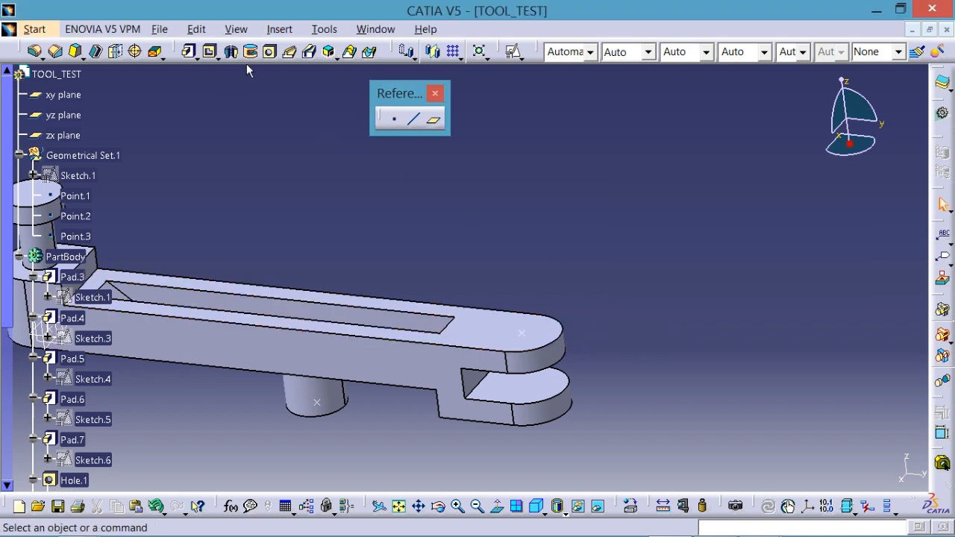
- Start a Hole at the new centre point on the fork's top face and make it Countersunk in Depth & Angle mode
left_click(270, 52)
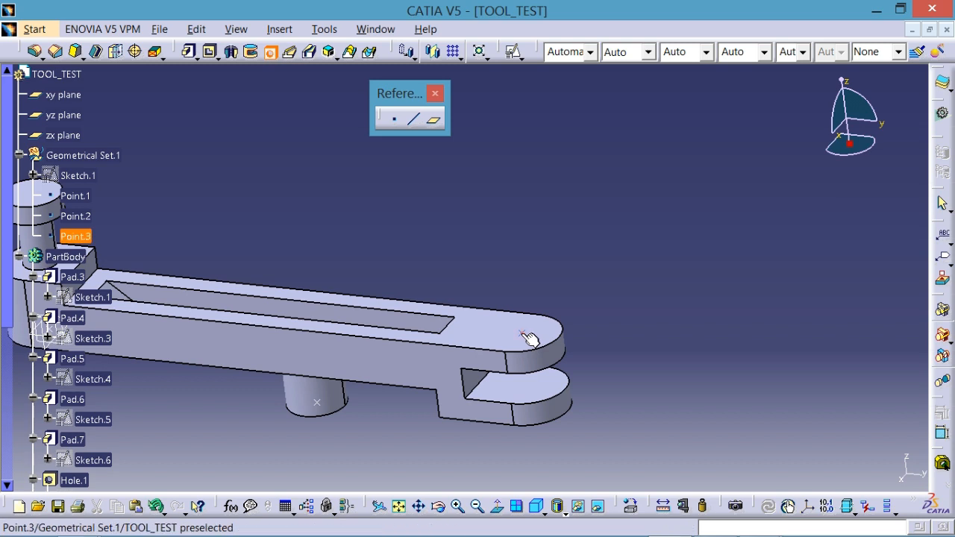
left_click(500, 330)
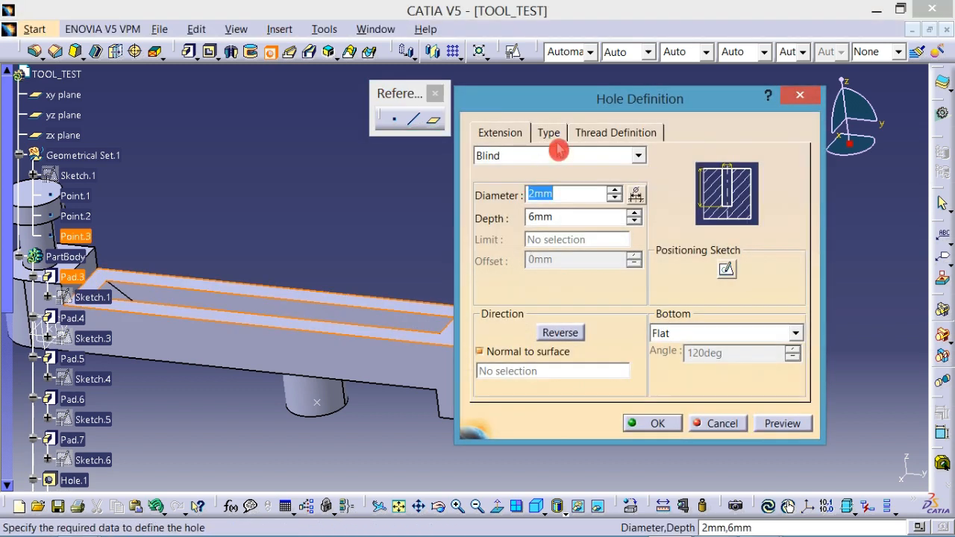
left_click(548, 133)
left_click(543, 155)
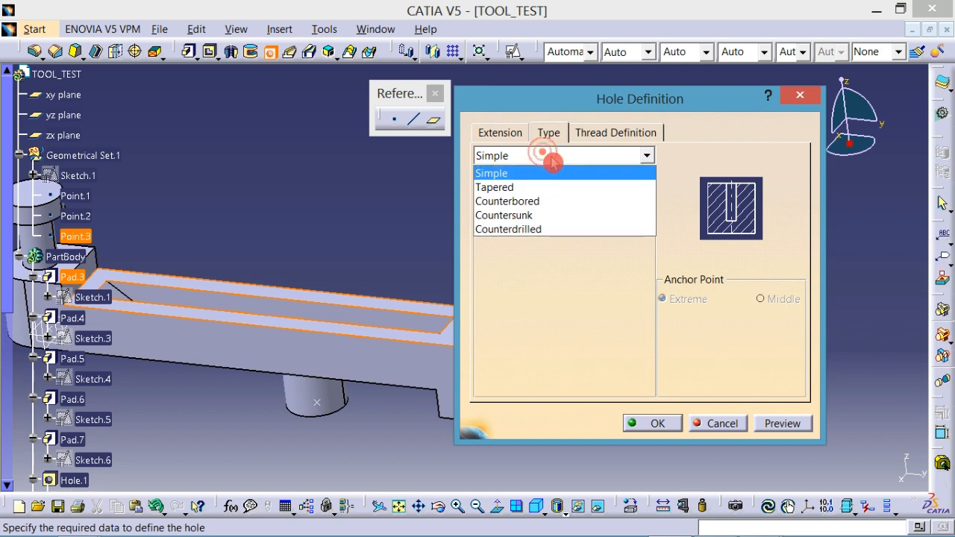
left_click(527, 214)
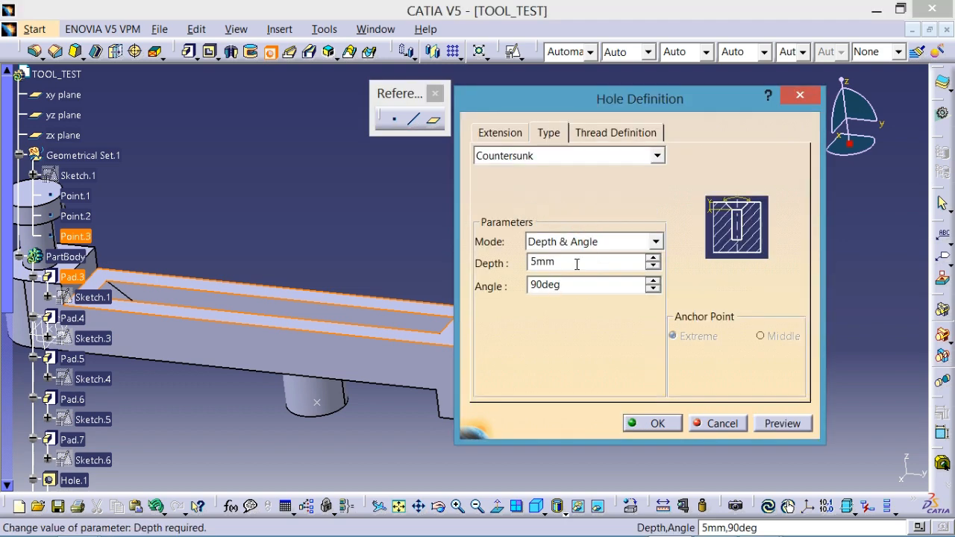
left_click_drag(574, 263, 529, 267)
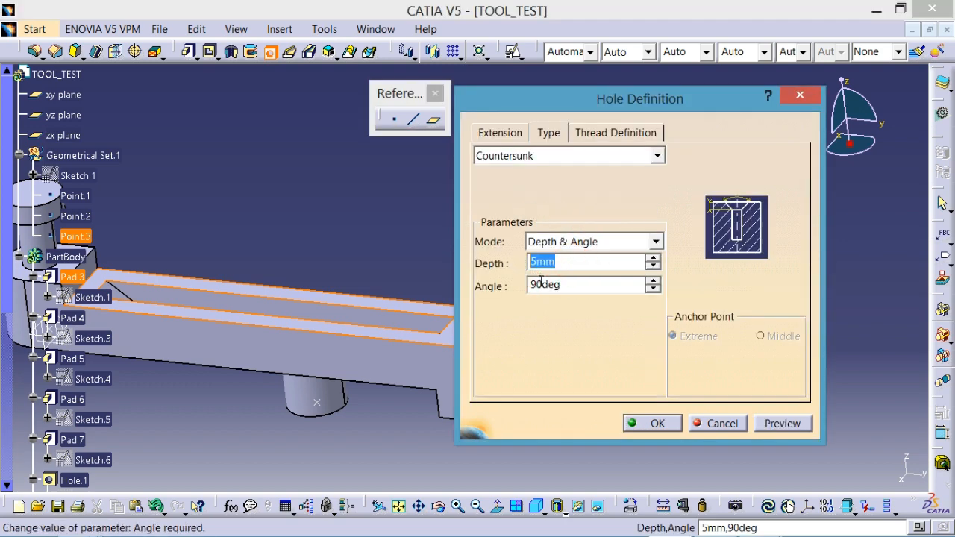
- Check the chamfer callout on the drawing photo, and set the countersink depth to 0.5 mm in CATIA
key("alt+Tab")
left_click_drag(508, 134, 524, 384)
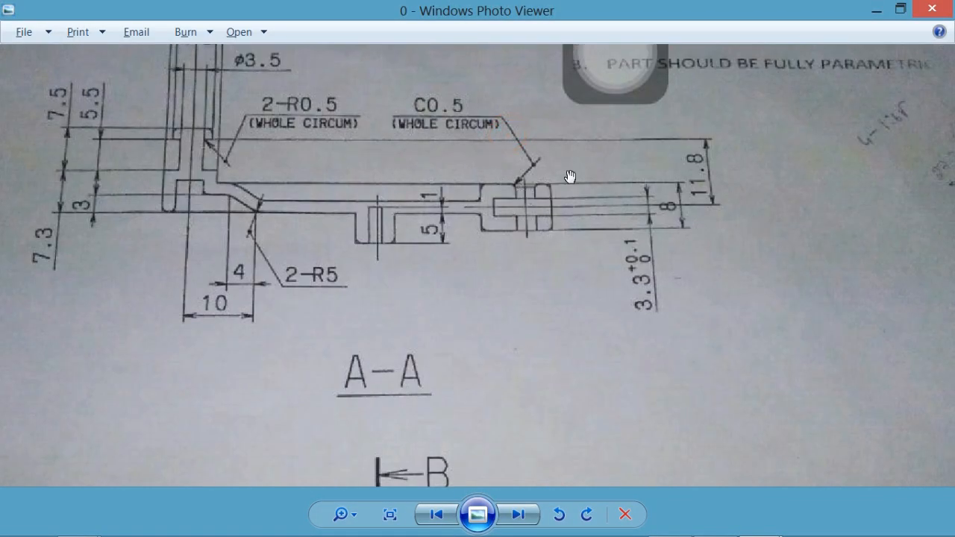
left_click_drag(571, 176, 559, 183)
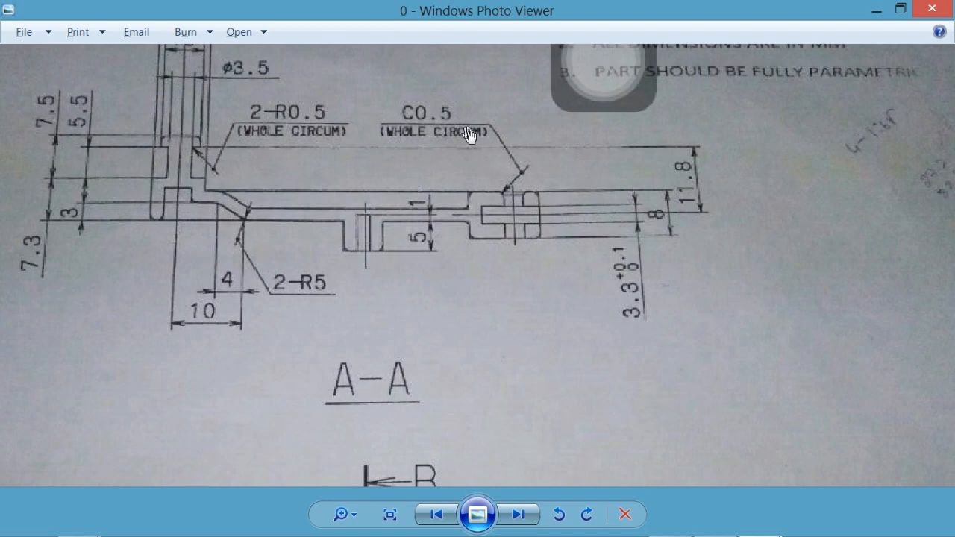
key("alt+Tab")
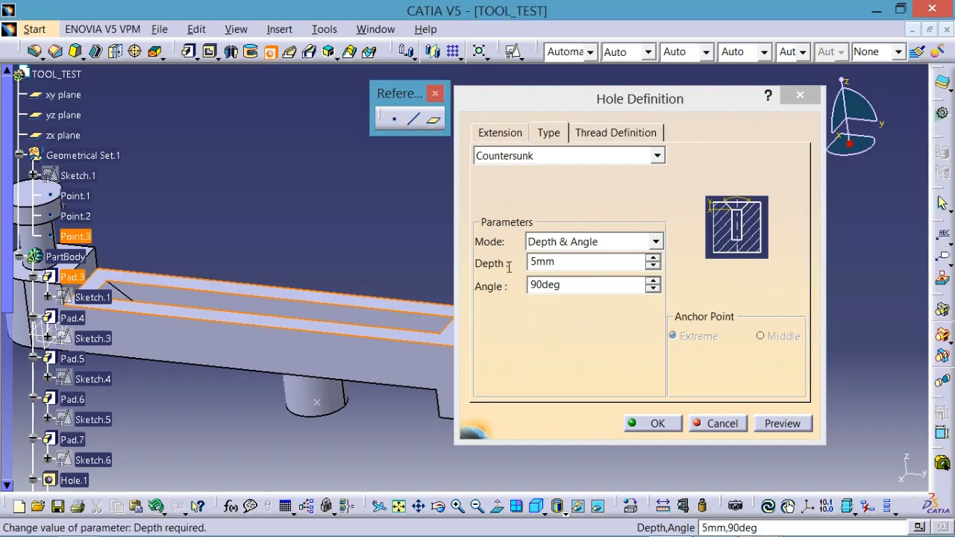
double_click(571, 261)
type(".5")
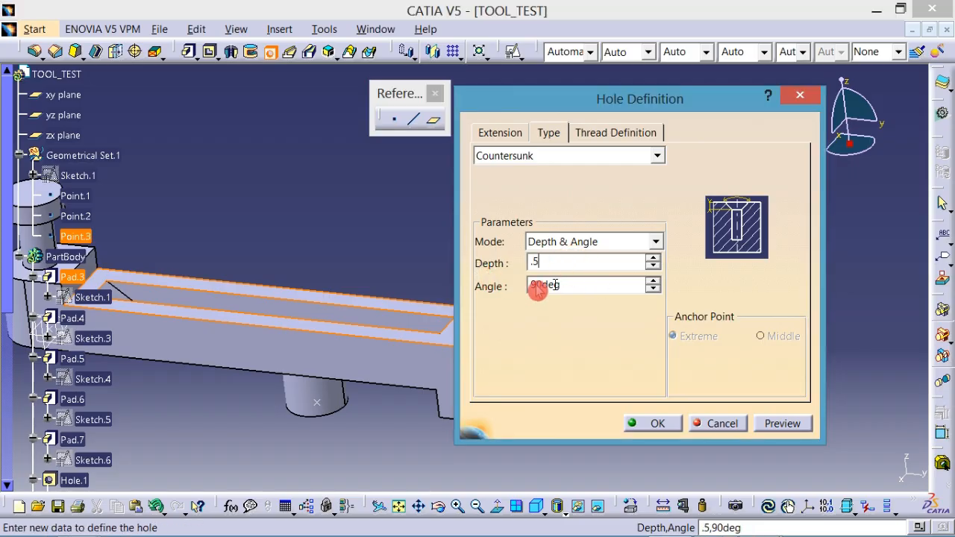
- Check the fork hole's size on the drawing's plan view, and set the hole diameter to 3.3 mm in CATIA
left_click(508, 133)
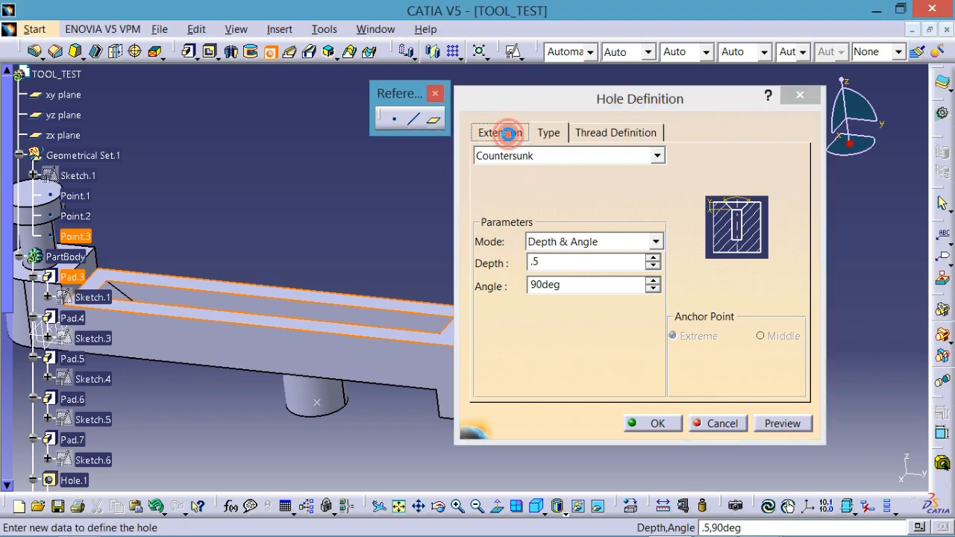
left_click_drag(368, 214, 243, 178)
middle_click_drag(282, 186, 155, 151)
left_click(553, 217)
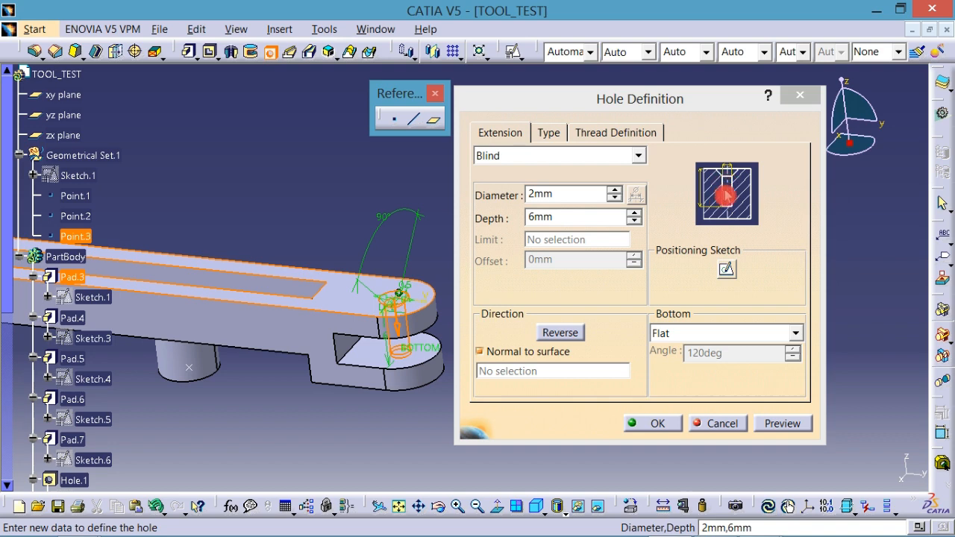
left_click(577, 196)
key("alt+Tab")
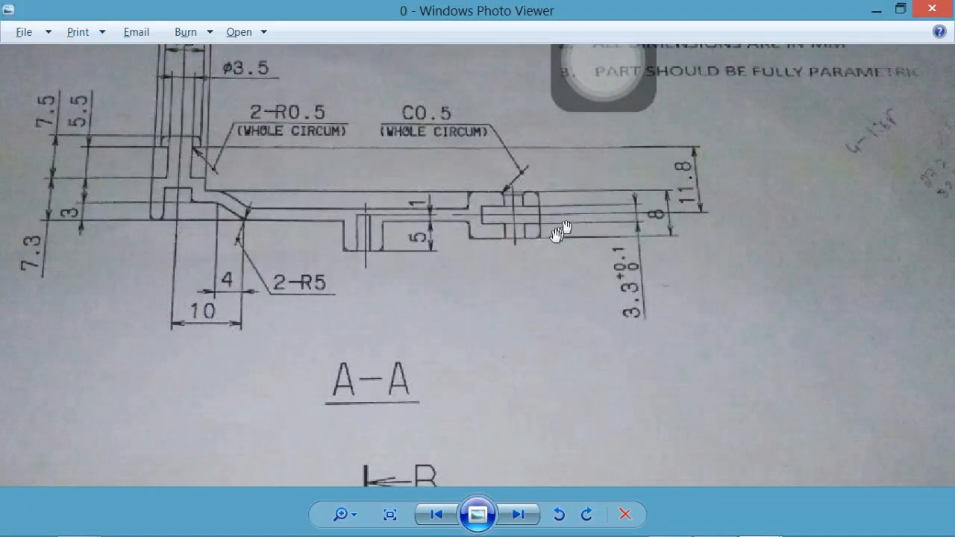
scroll(589, 381, "down", 3)
scroll(573, 389, "up", 4)
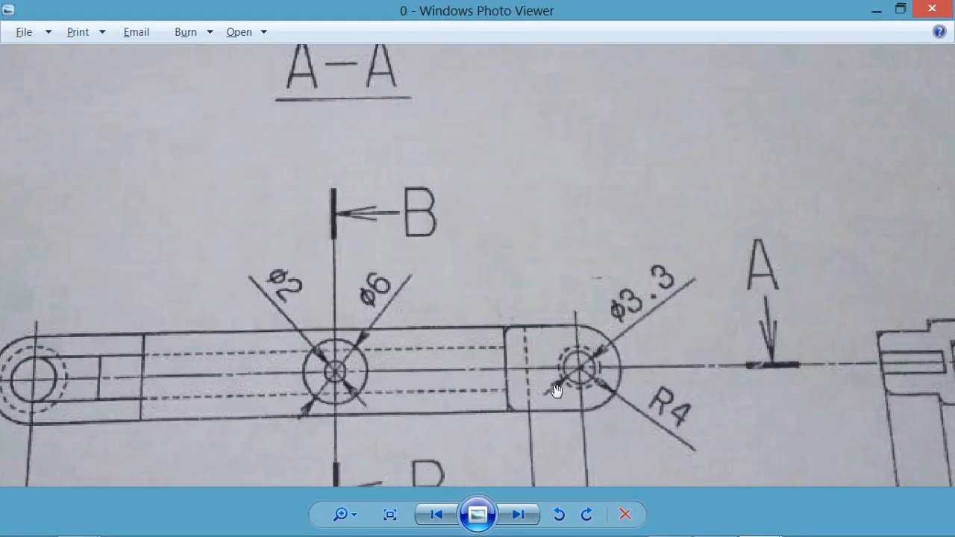
key("alt+Tab")
double_click(573, 195)
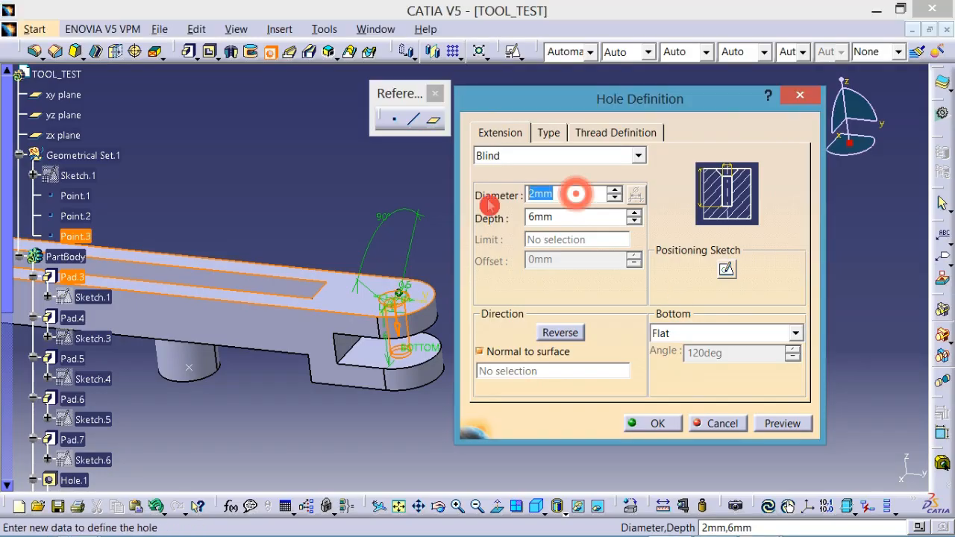
type("3")
left_click(535, 216)
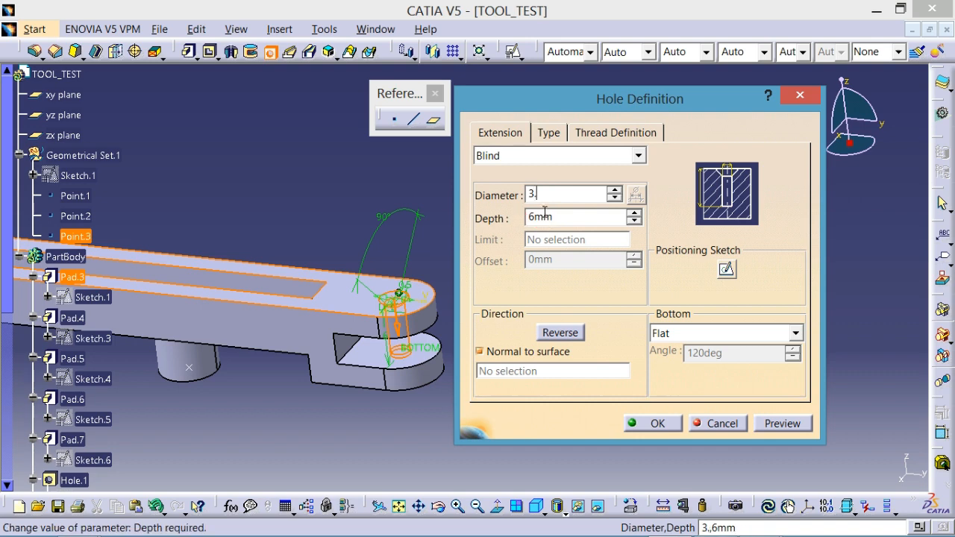
left_click(563, 218)
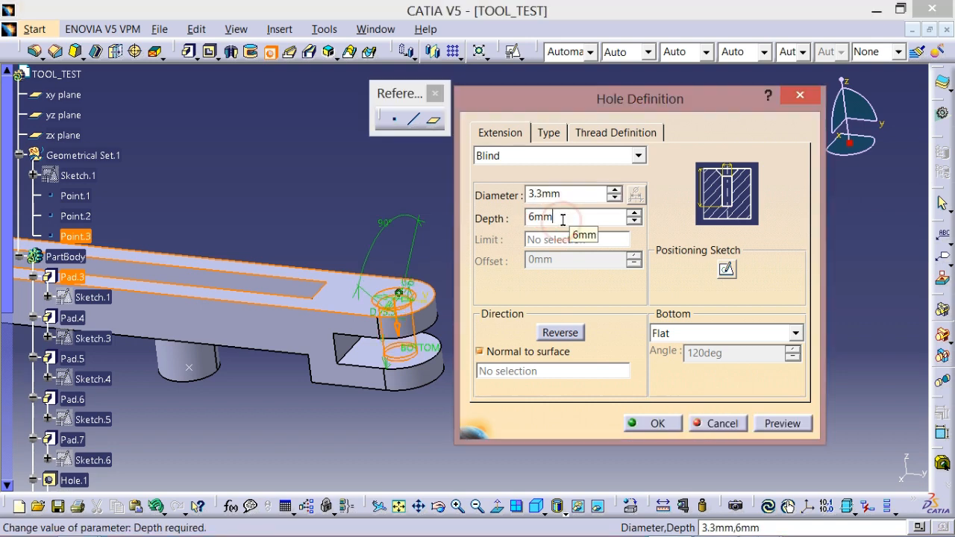
- Extend the hole Up To Plane with the lower fork arm's underside as its limit, and create it
left_click(570, 156)
left_click(559, 184)
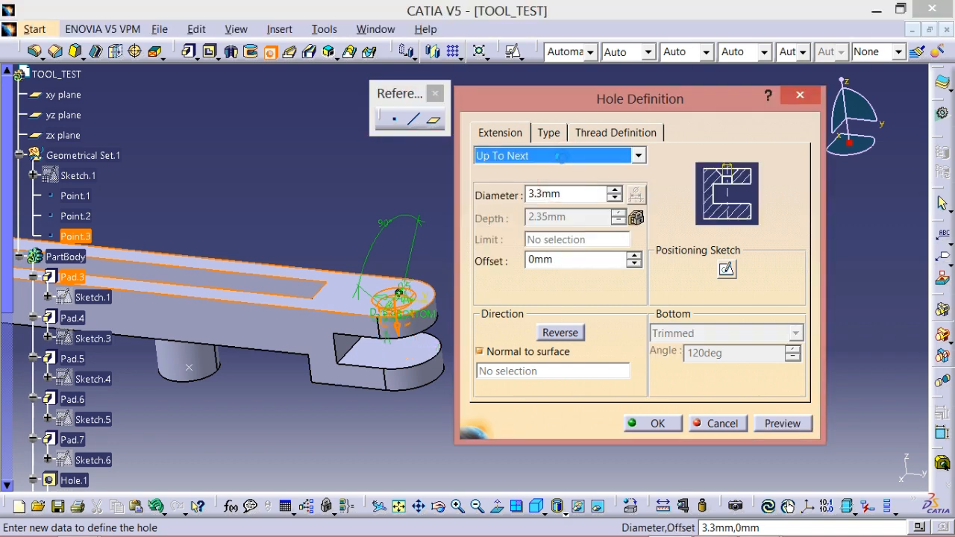
left_click(565, 156)
left_click(564, 216)
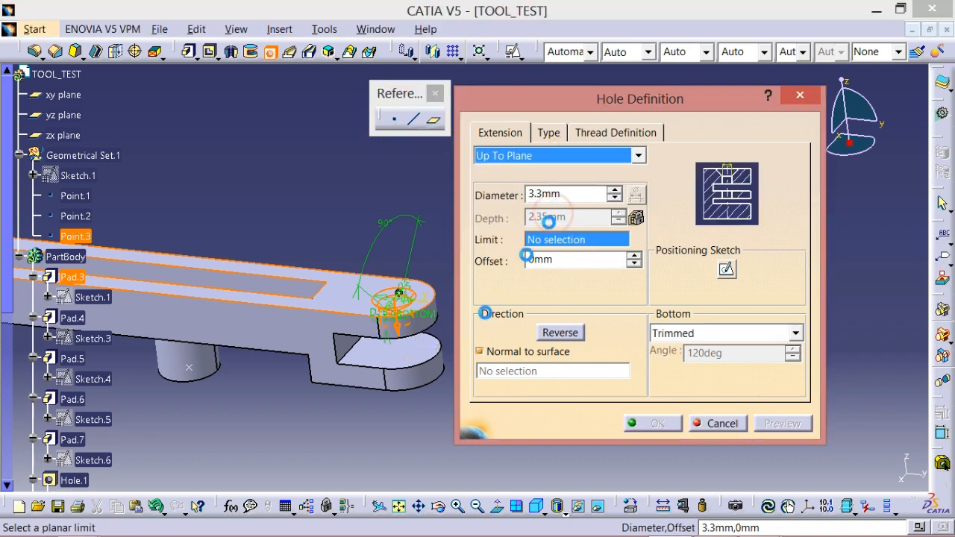
middle_click_drag(399, 421, 420, 192)
left_click(420, 192)
middle_click_drag(308, 248, 409, 312)
middle_click_drag(397, 242, 430, 231)
left_click(657, 423)
middle_click_drag(525, 402, 431, 385)
- Switch to the drawing photo and examine the post, sloped recess and fork in section A-A and the plan view
key("alt+Tab")
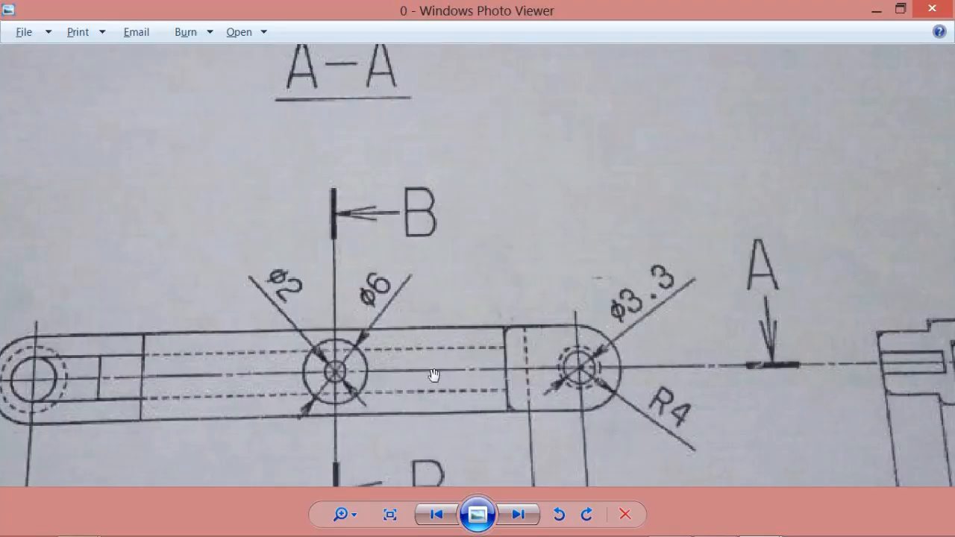
scroll(416, 350, "down", 3)
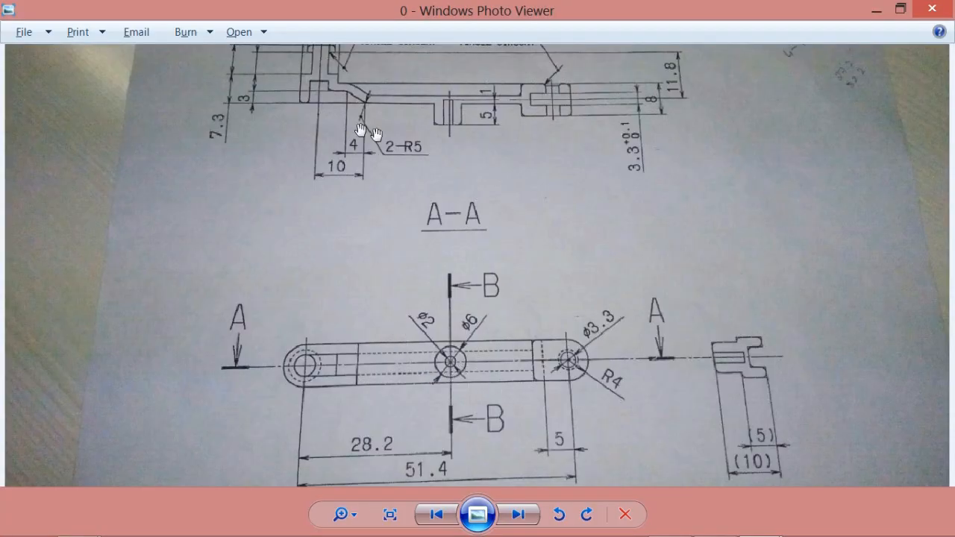
mouse_move(411, 123)
left_mouse_down()
mouse_move(373, 160)
mouse_move(376, 255)
left_mouse_up()
scroll(373, 161, "up", 3)
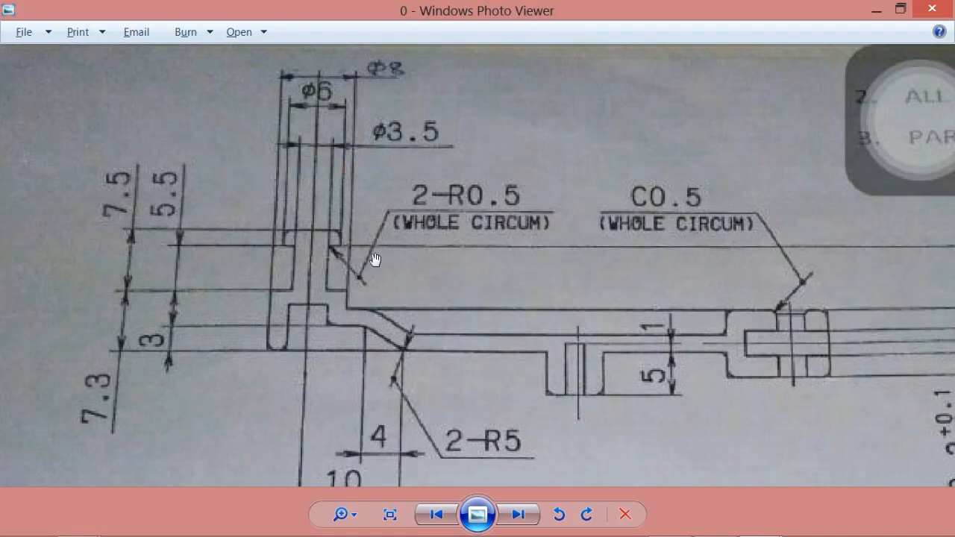
scroll(428, 359, "down", 1)
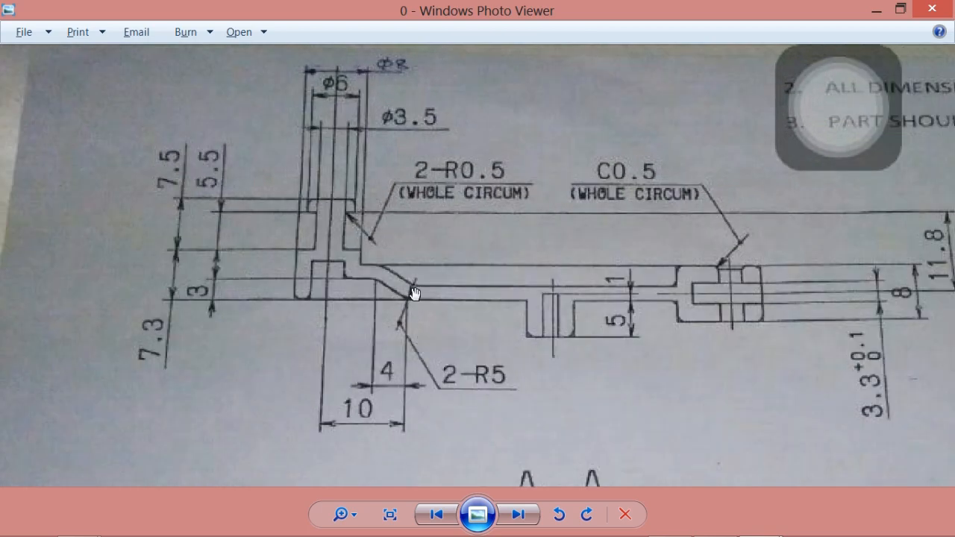
scroll(499, 360, "down", 1)
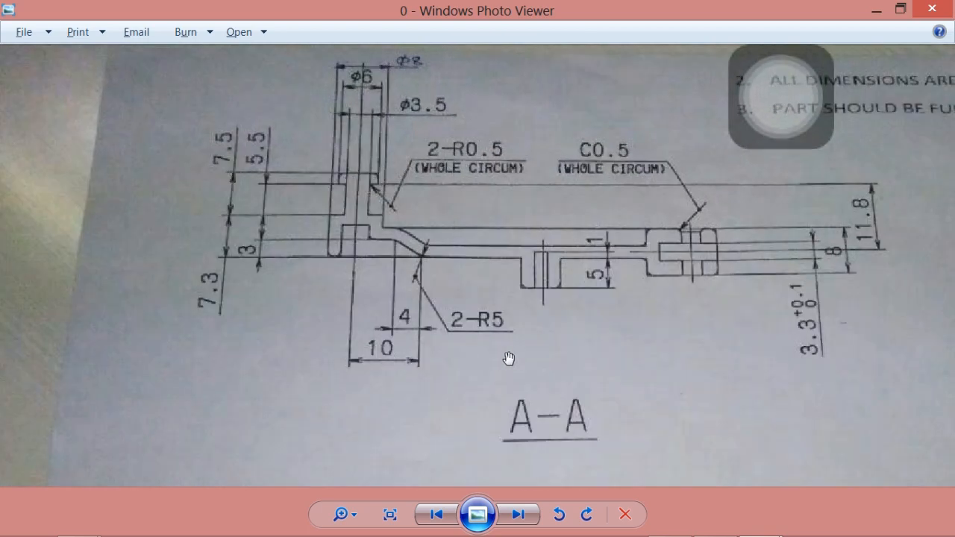
scroll(520, 313, "down", 3)
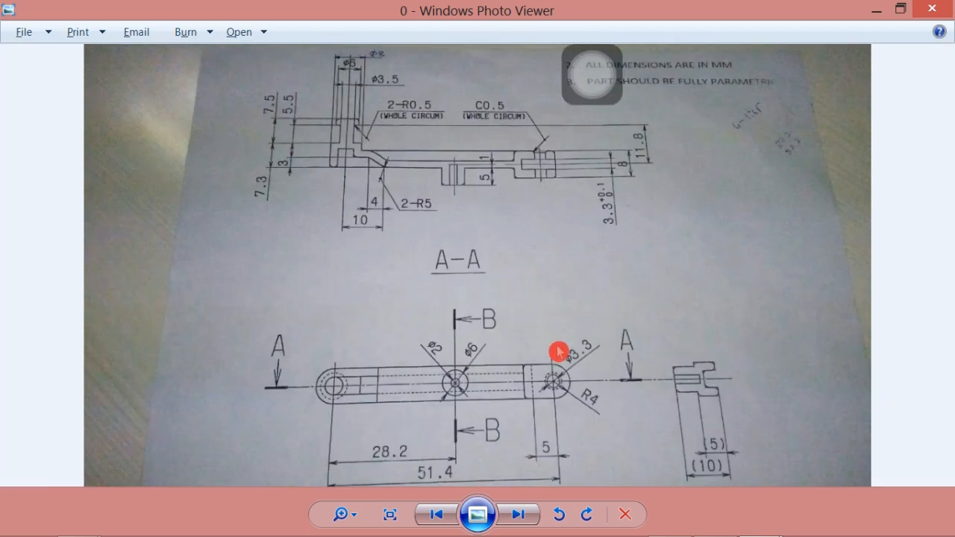
- Return to CATIA and create a new drawing with an empty sheet in the Drafting workbench
key("alt+Tab")
middle_click_drag(586, 267, 485, 224)
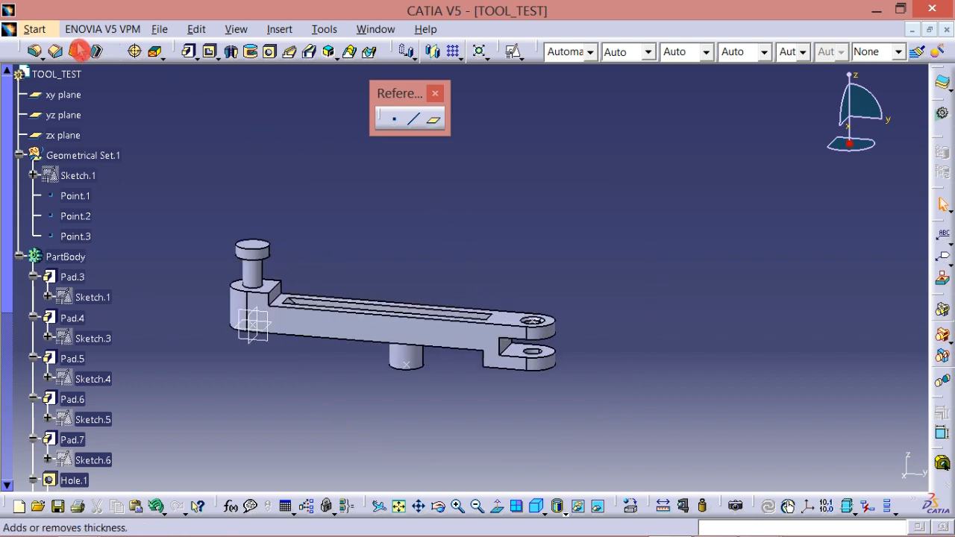
left_click(394, 270)
key("alt+Tab")
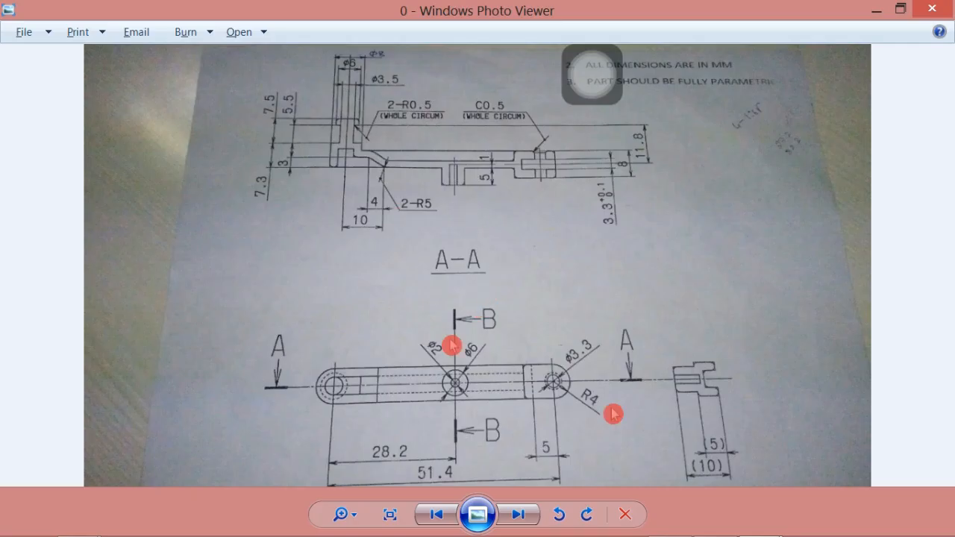
key("alt+Tab")
left_click(35, 36)
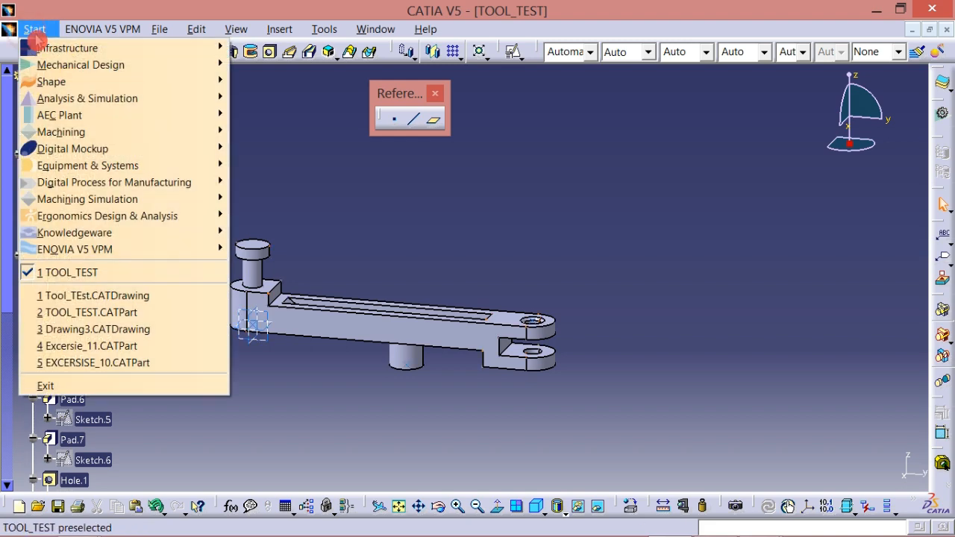
mouse_move(52, 70)
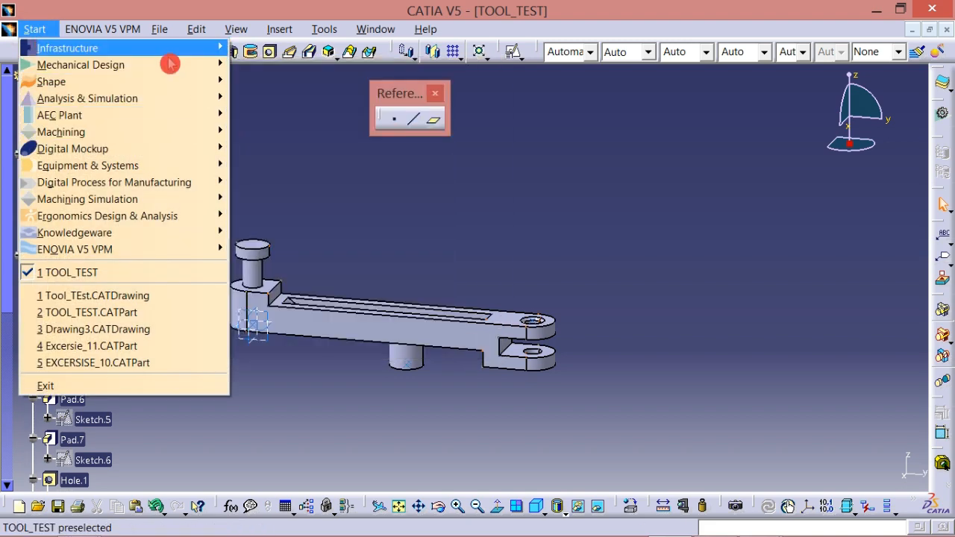
mouse_move(176, 68)
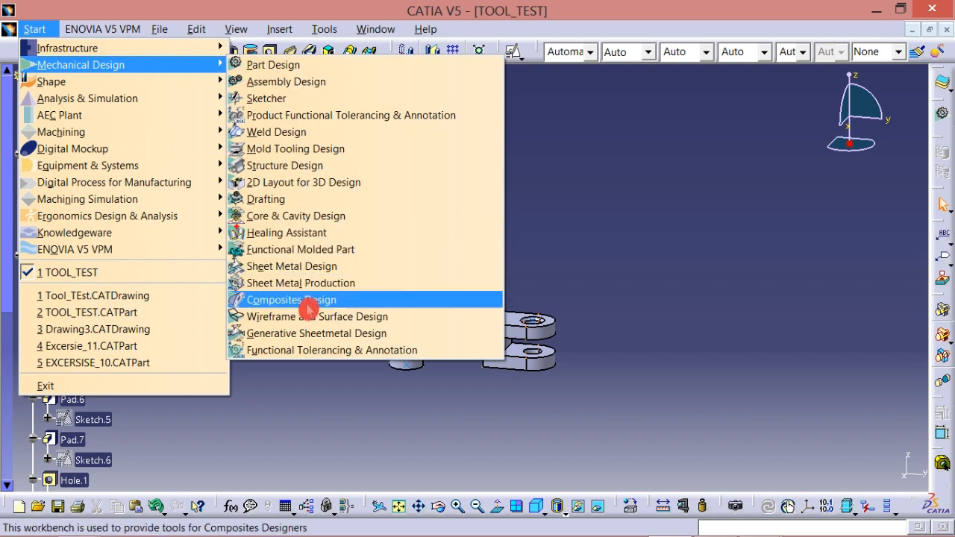
left_click(301, 198)
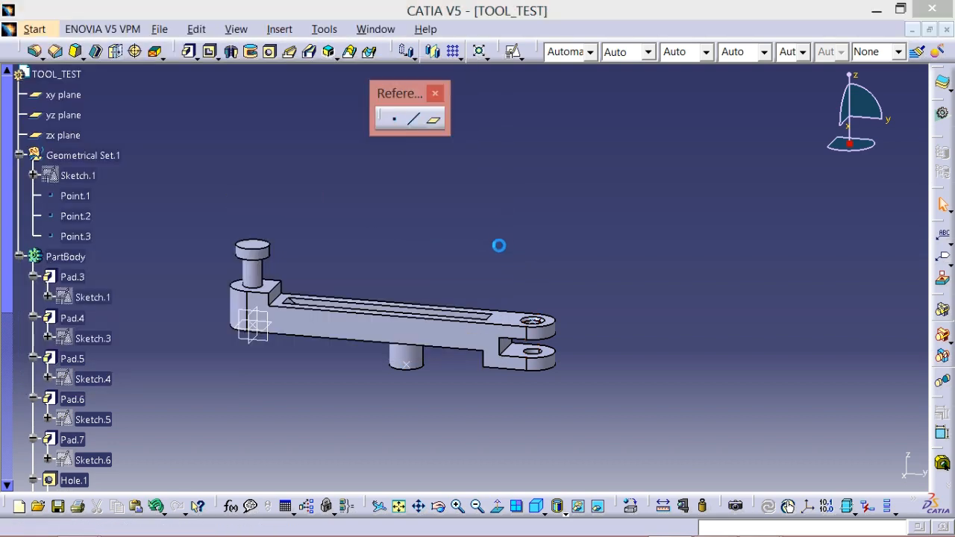
left_click(761, 476)
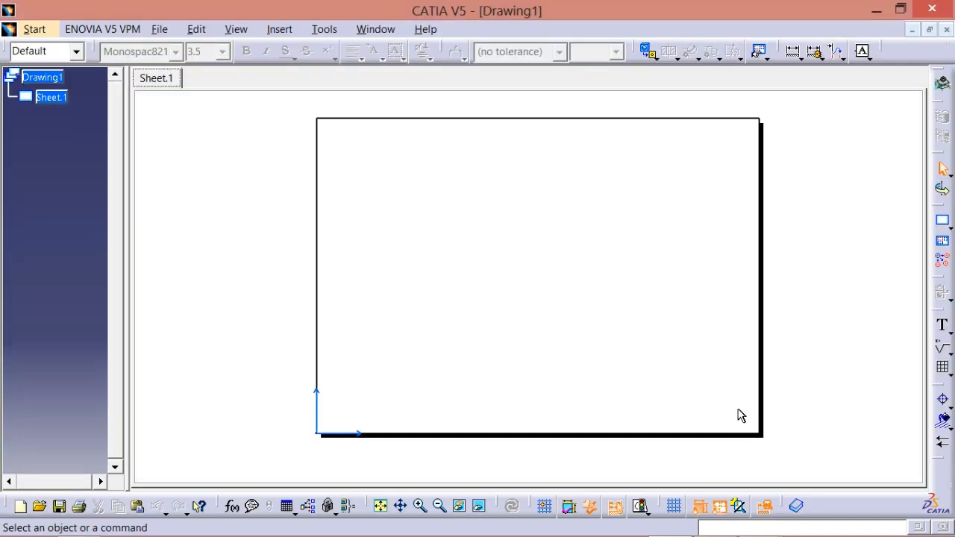
- Start a Front View of the TOOL_TEST part, using the flat underside face of the arm as its projection plane
left_click(649, 59)
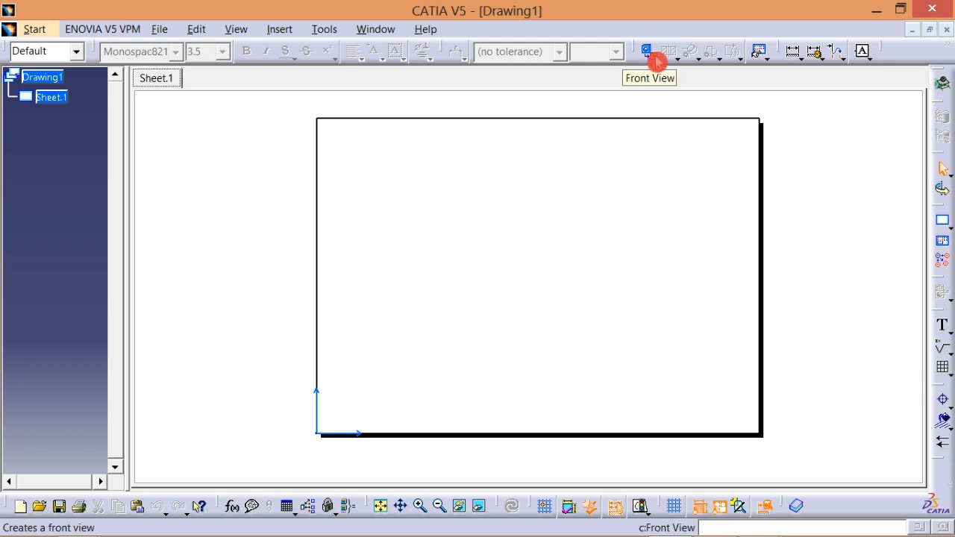
left_click_drag(644, 52, 650, 94)
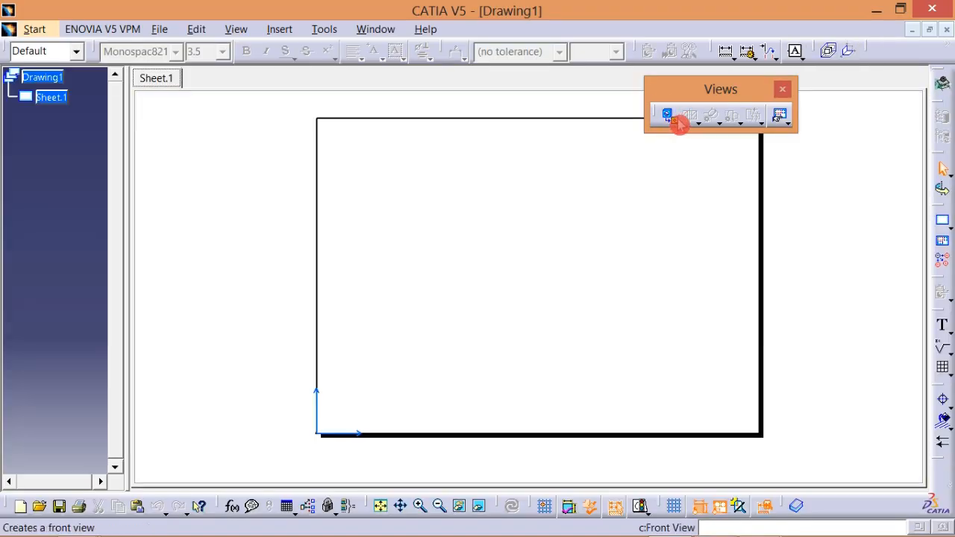
left_click(667, 114)
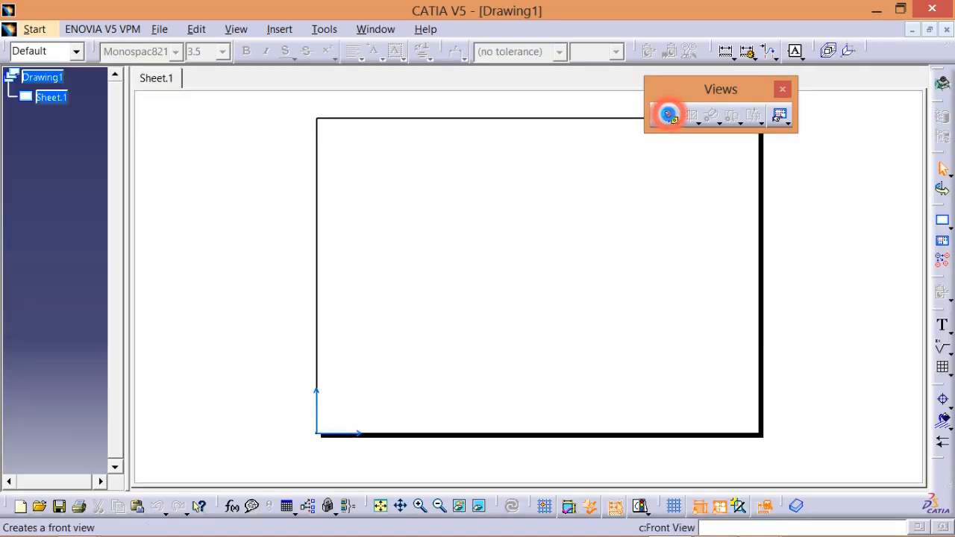
left_click(375, 32)
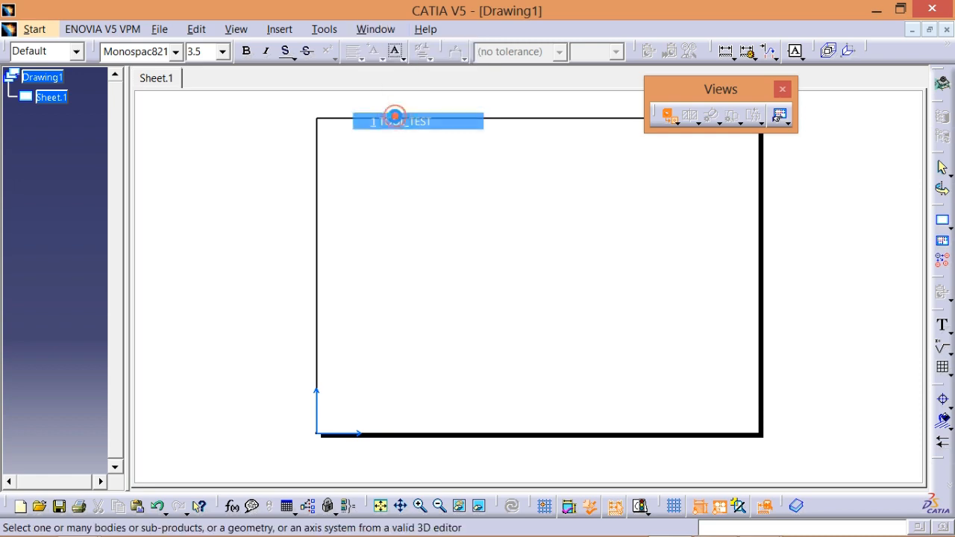
left_click(395, 120)
left_click(383, 313)
middle_click_drag(427, 135, 477, 281)
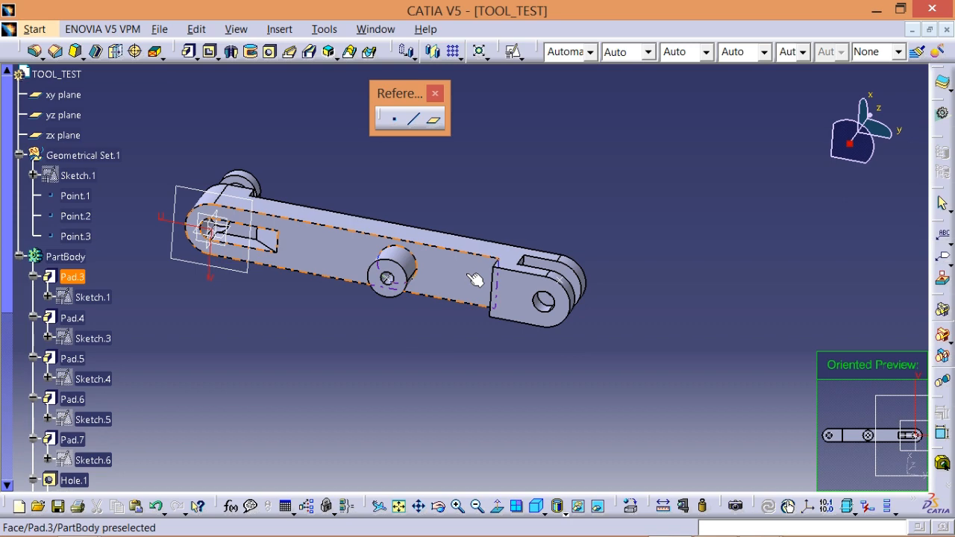
left_click(456, 273)
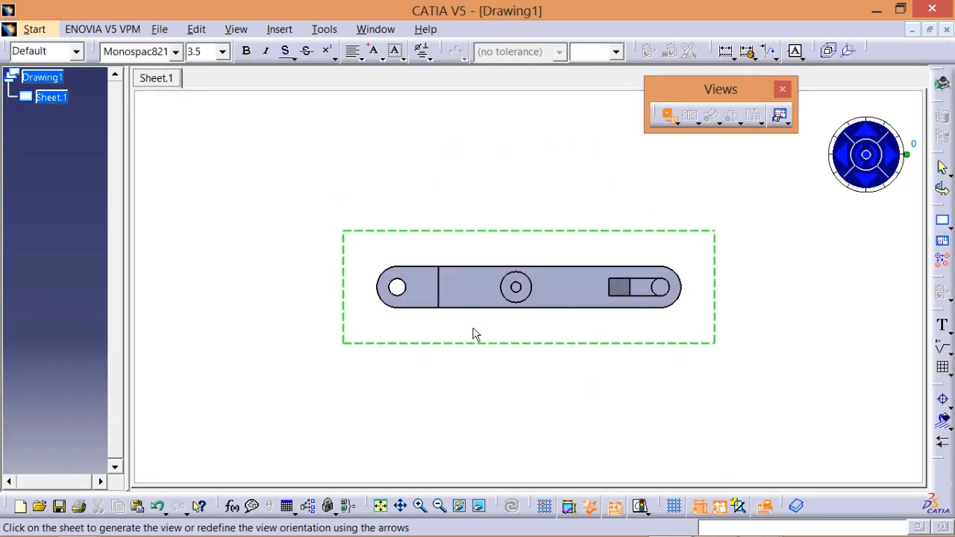
- Rotate the front view preview to 180 degrees and generate the view on the sheet
middle_click_drag(473, 333, 510, 357, "ctrl")
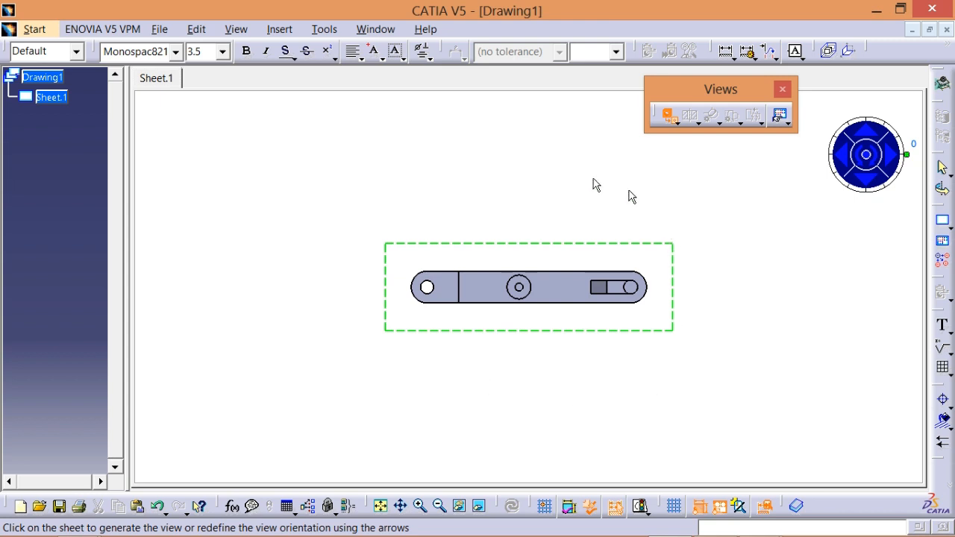
left_click(864, 166)
left_click(863, 165)
left_click(863, 165)
left_click(863, 166)
left_click(864, 166)
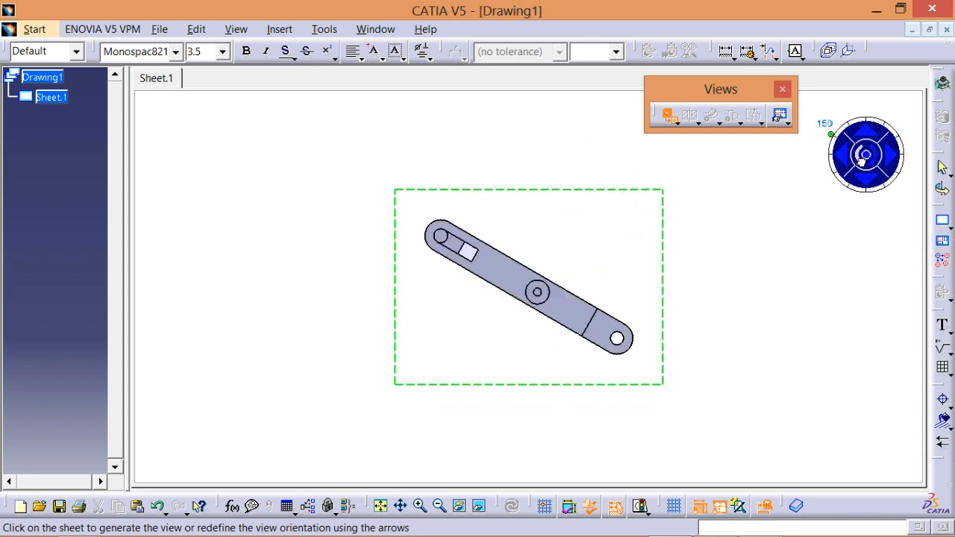
left_click(864, 166)
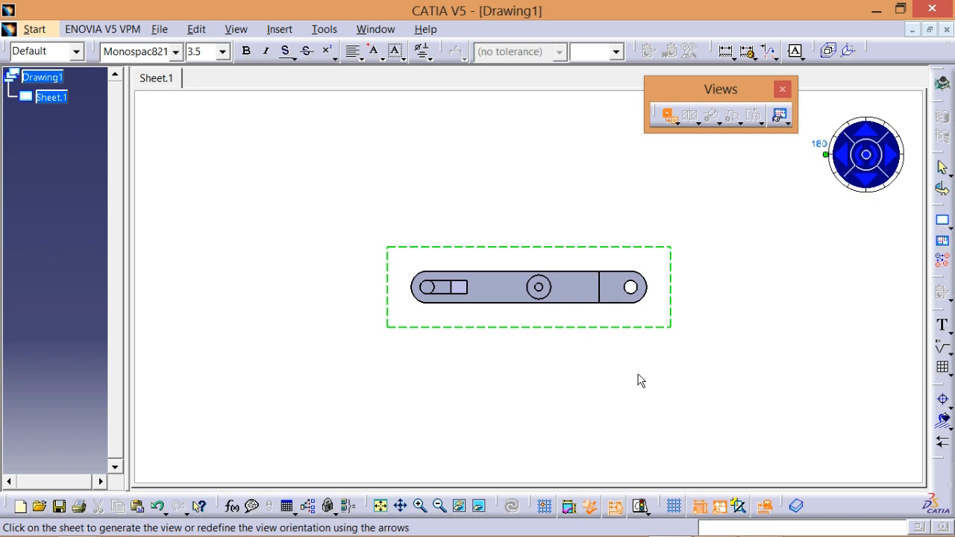
left_click(788, 365)
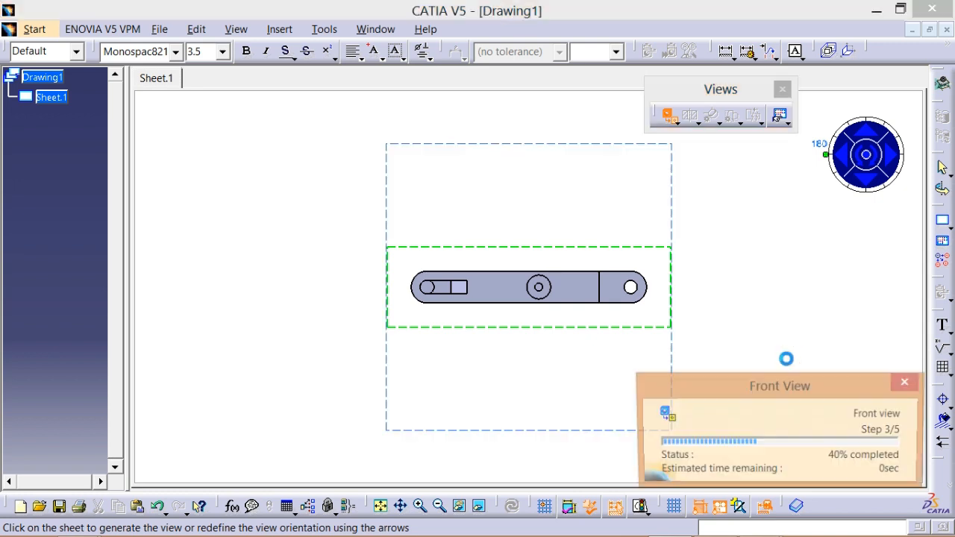
- Hide the horizontal and vertical axis arrows of the front view
middle_click_drag(603, 330, 624, 362)
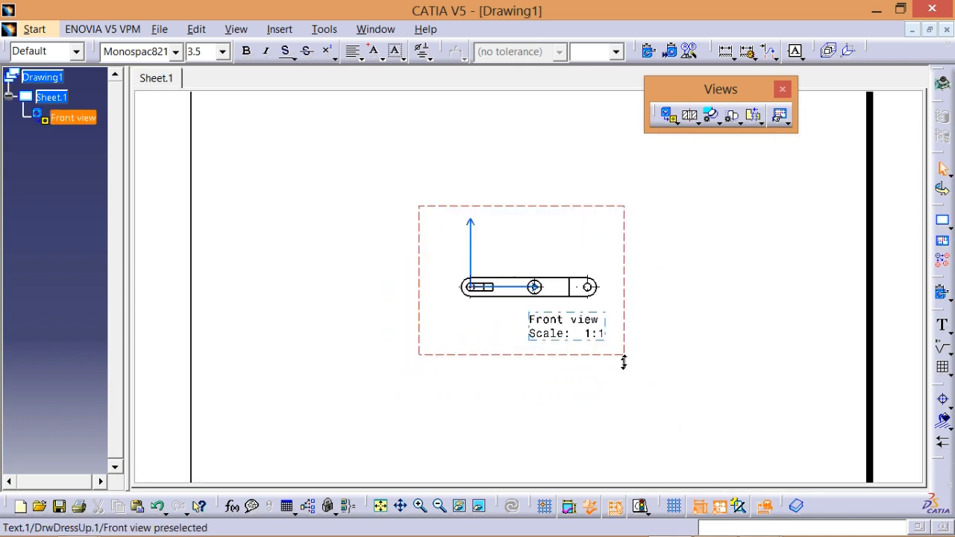
left_click(504, 286)
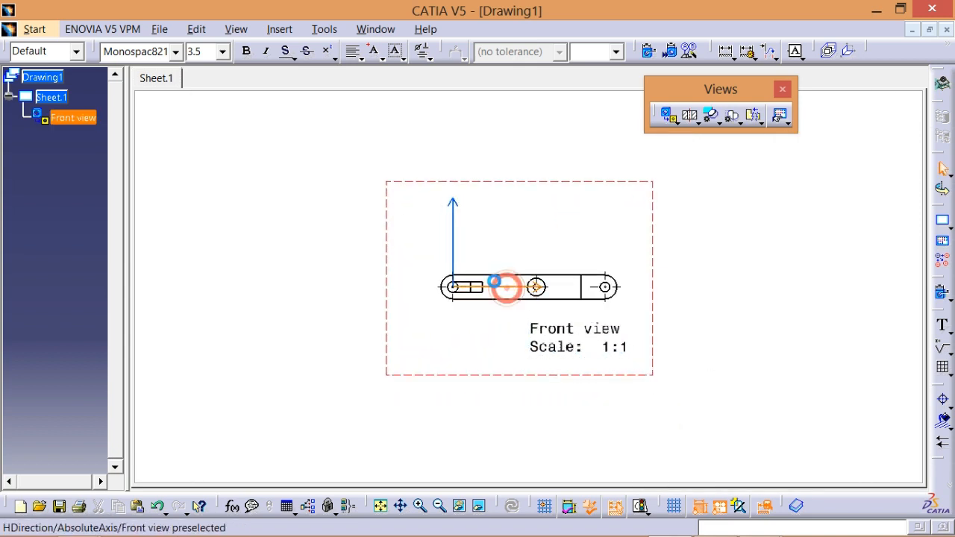
left_click(454, 244, "ctrl")
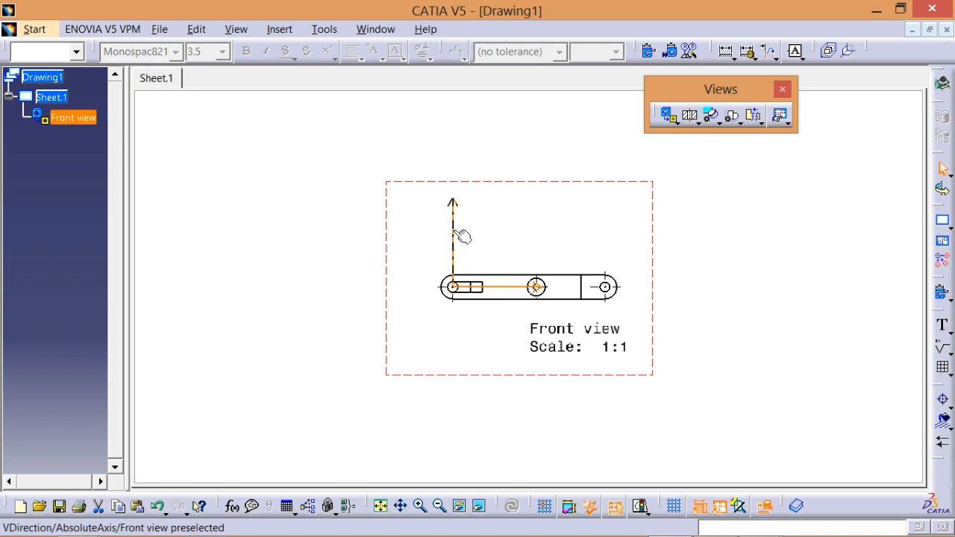
right_click(457, 235)
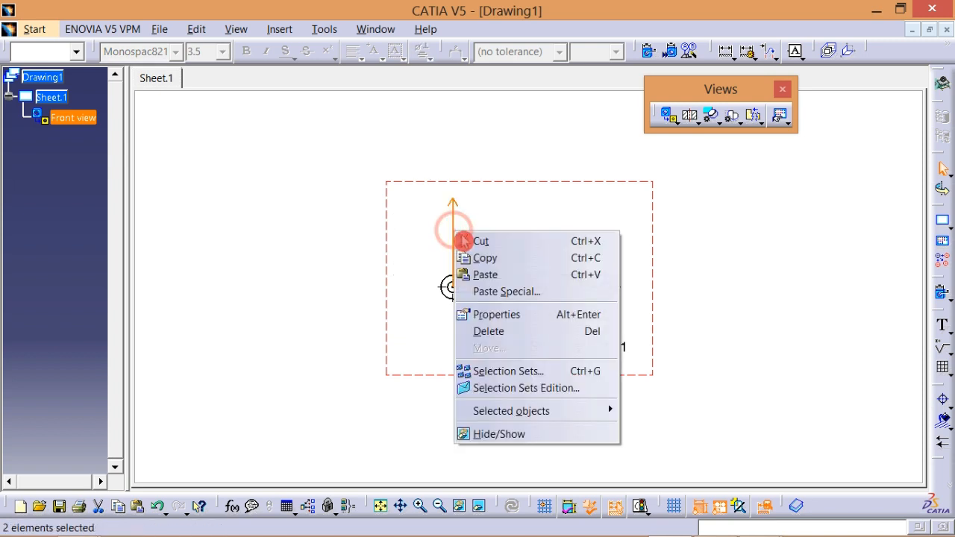
left_click(514, 441)
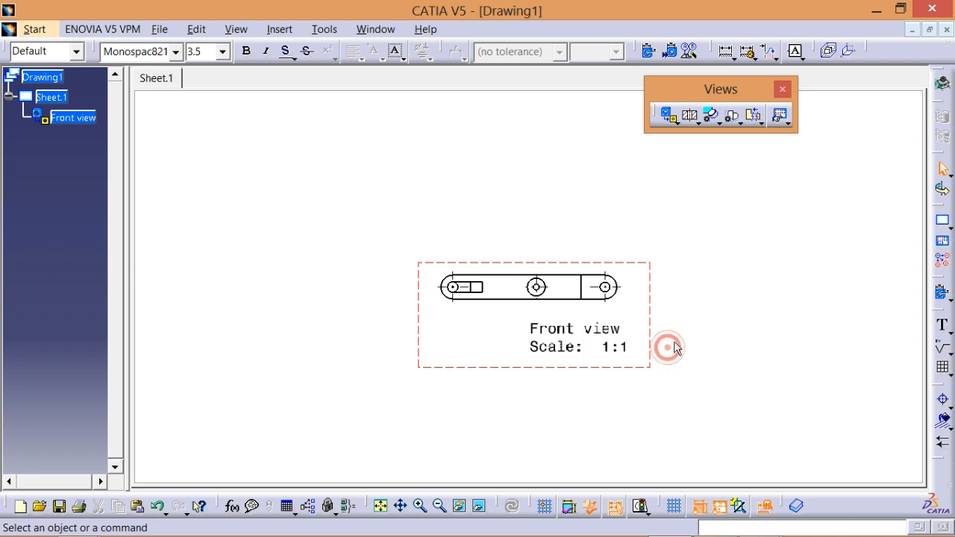
- Move the front view from the sheet's centre toward its lower-left area
middle_click_drag(673, 348, 606, 367, "ctrl")
left_click_drag(557, 324, 482, 366)
left_click(552, 378)
middle_click_drag(552, 378, 469, 326, "ctrl")
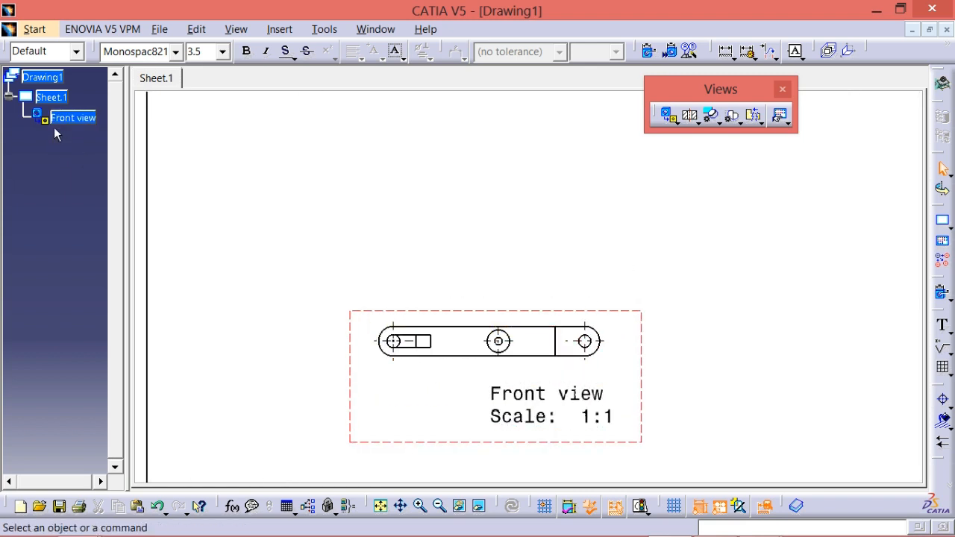
- Turn on Hidden Lines in the properties of the front view
right_click(72, 119)
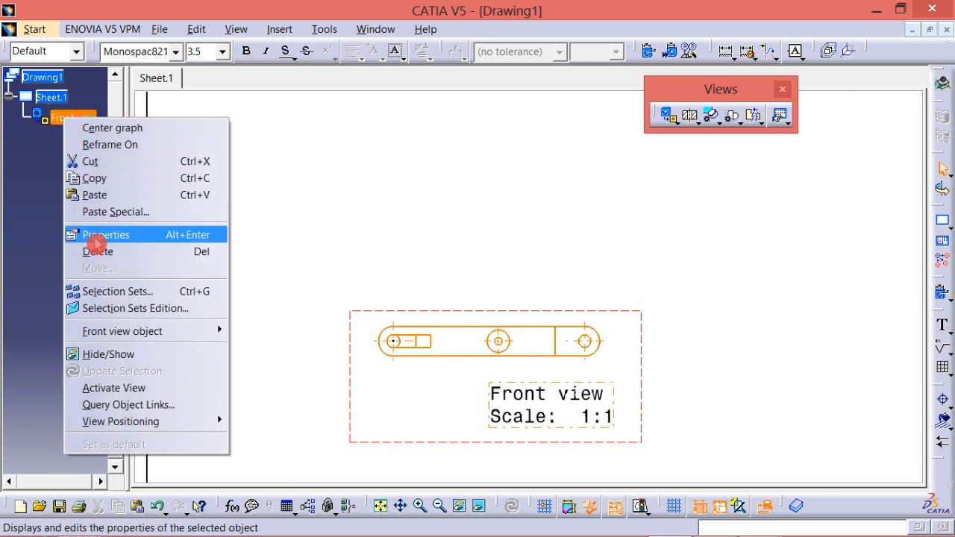
left_click(97, 236)
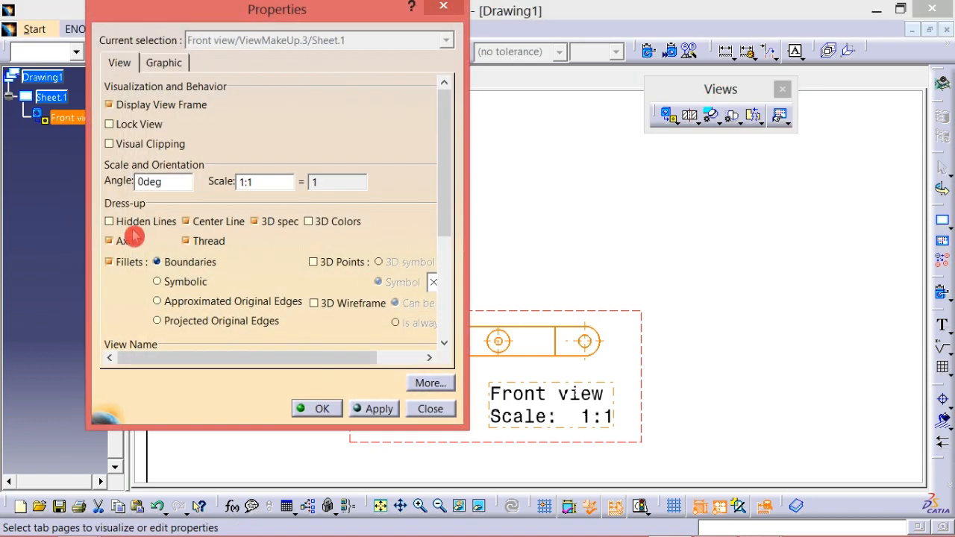
left_click(125, 220)
left_click(316, 409)
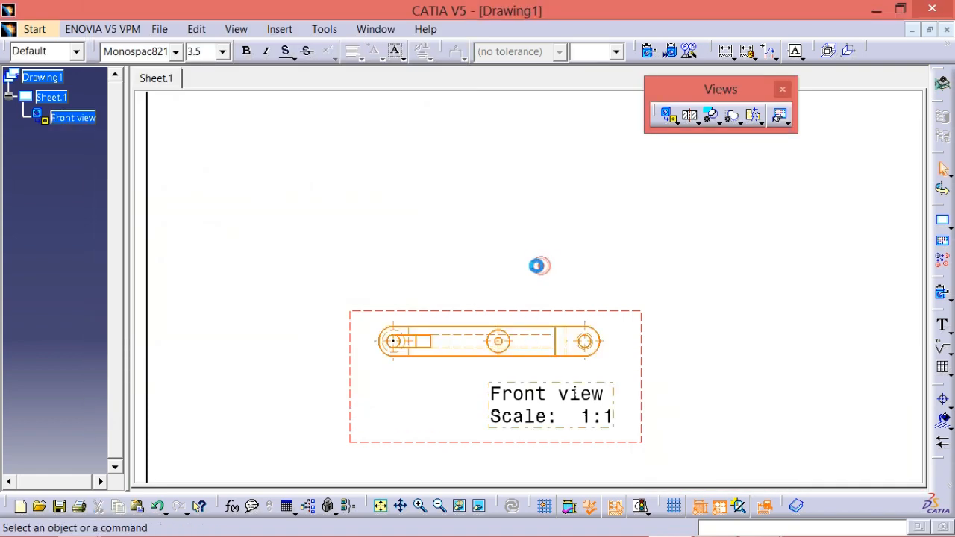
left_click(542, 265)
mouse_move(542, 265)
middle_mouse_down()
mouse_move(577, 241)
mouse_move(587, 208)
middle_mouse_up()
left_click(578, 241)
middle_click_drag(426, 273, 449, 226)
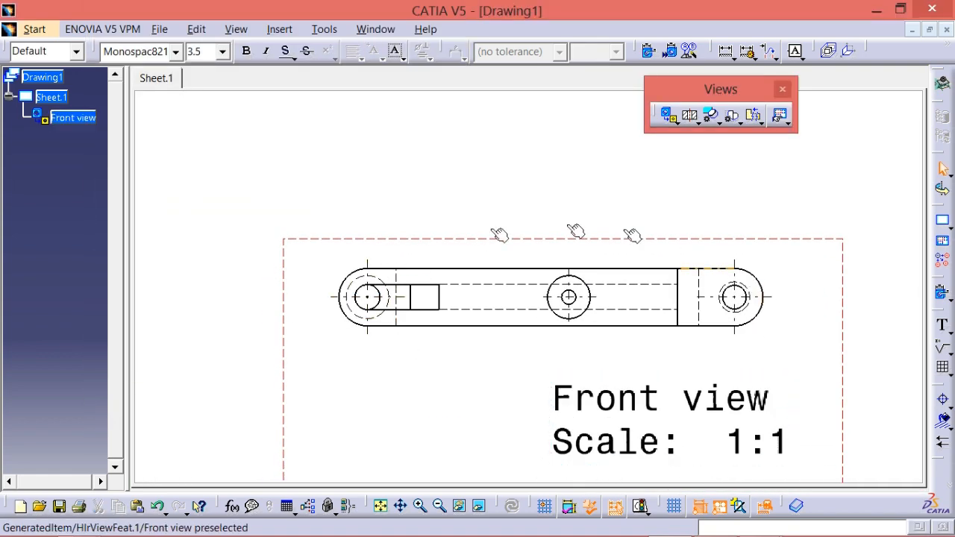
- Compare the generated front view with the plan view on the drawing photo, including its hidden lines
left_click(632, 325)
key("alt+Tab")
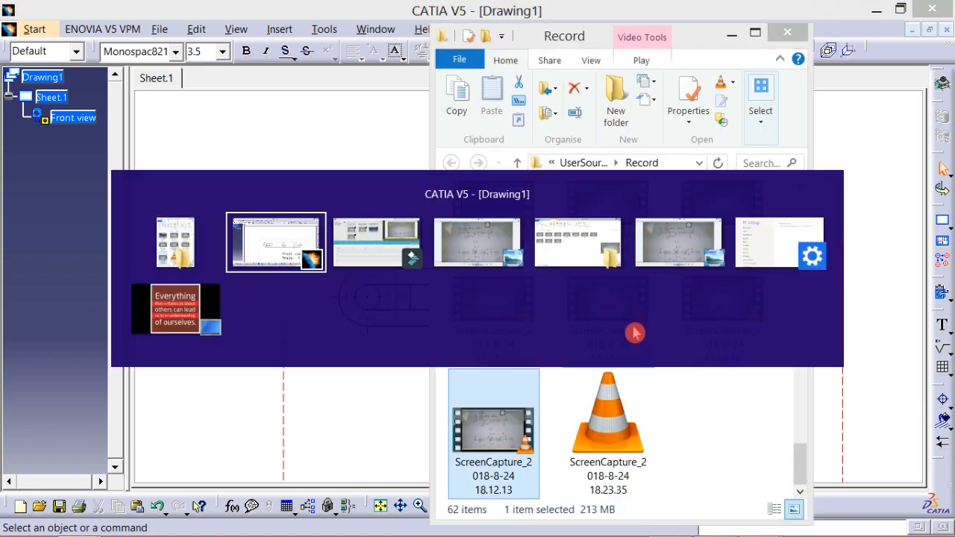
key("alt+Tab")
key("alt+Tab")
key("alt+Tab")
key("alt+Tab")
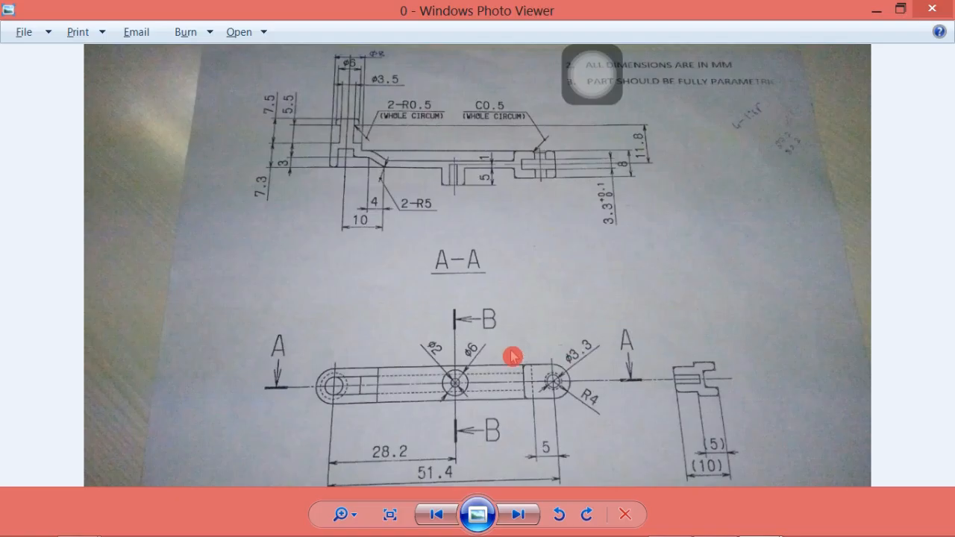
scroll(401, 395, "up", 5)
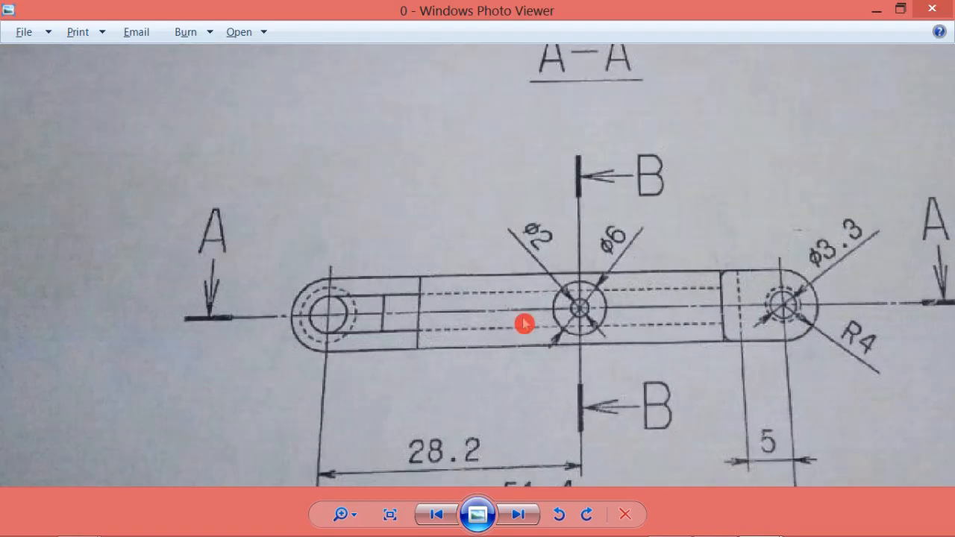
key("alt+Tab")
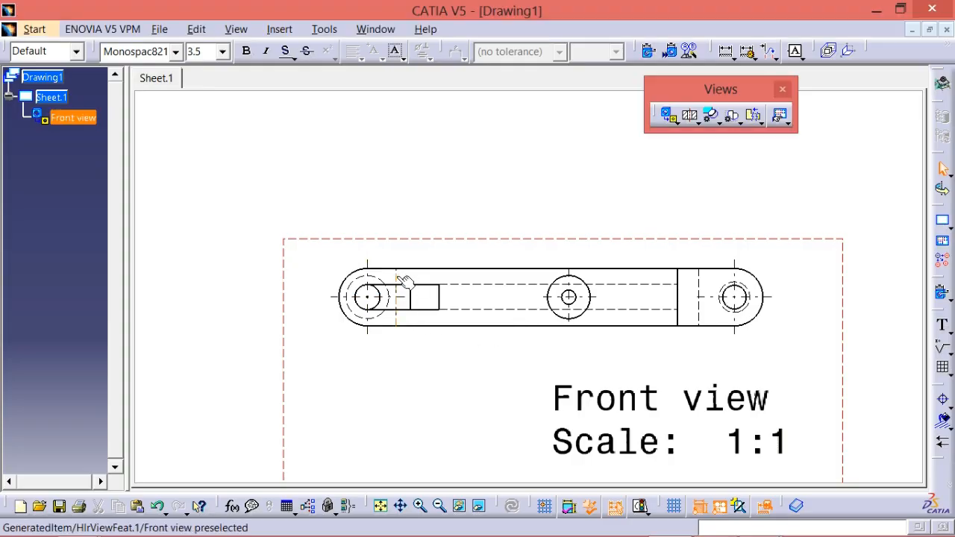
- Examine the post base and sloped recess in section A-A on the drawing photo against the plan view
key("alt+Tab")
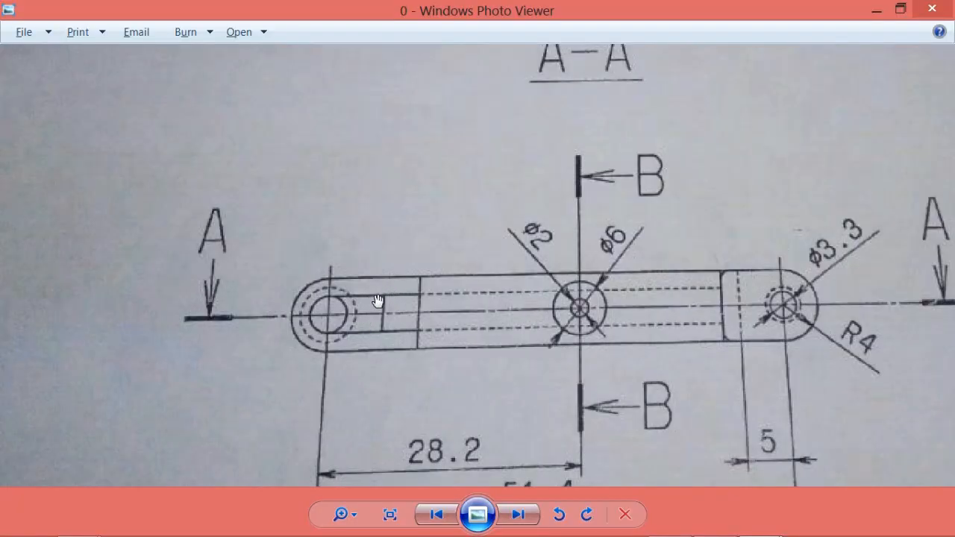
scroll(379, 300, "down", 2)
left_click_drag(347, 119, 392, 206)
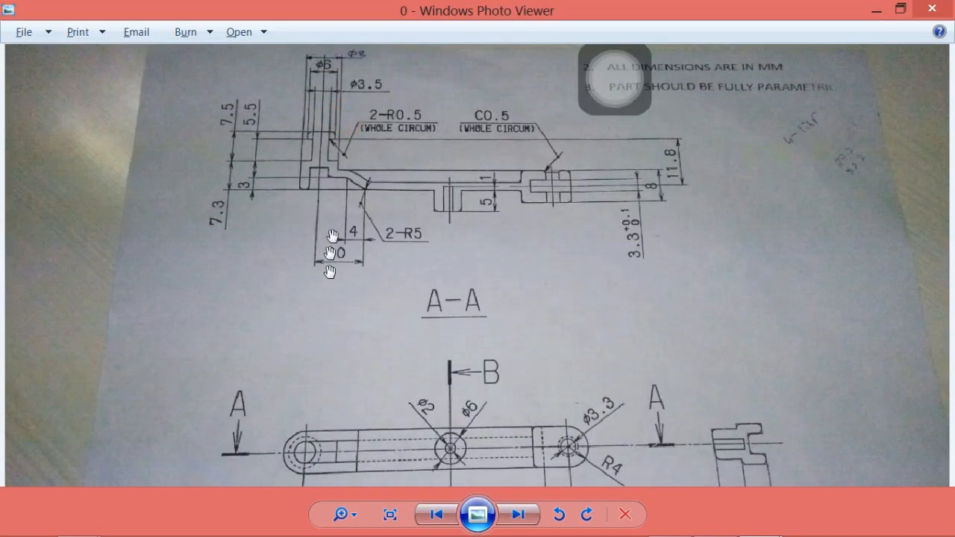
scroll(337, 174, "up", 3)
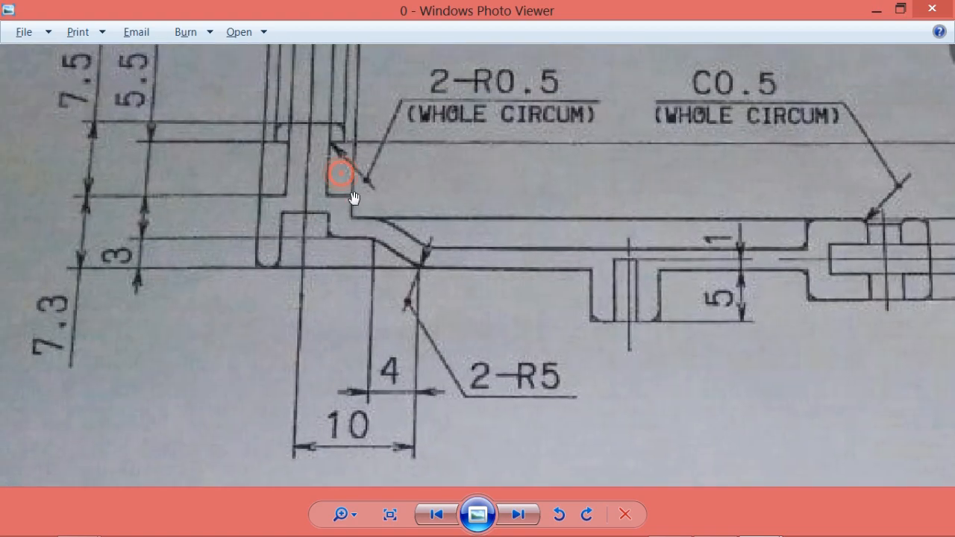
scroll(348, 254, "down", 3)
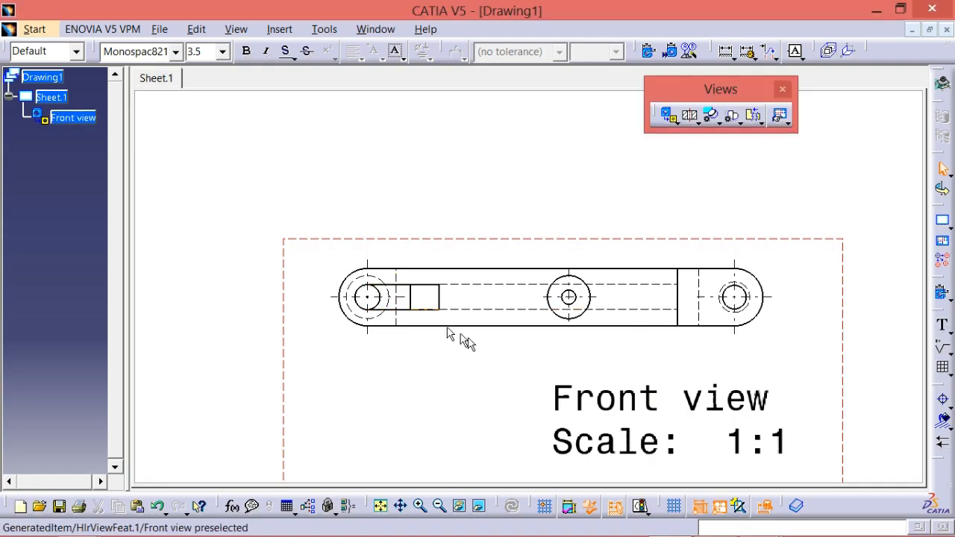
- Create offset section view A-A along the front view's horizontal centreline, cutting all three holes, and place it above the front view
key("alt+Tab")
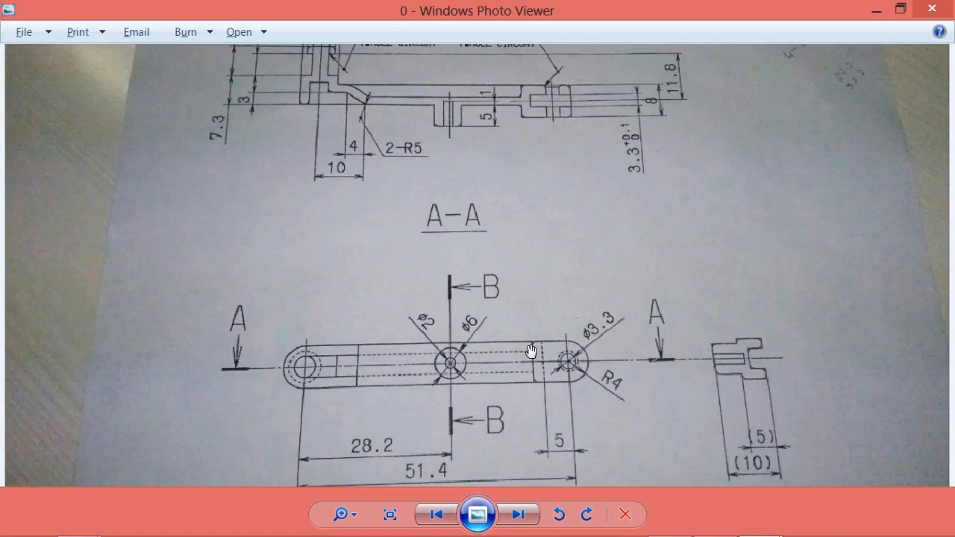
key("alt+Tab")
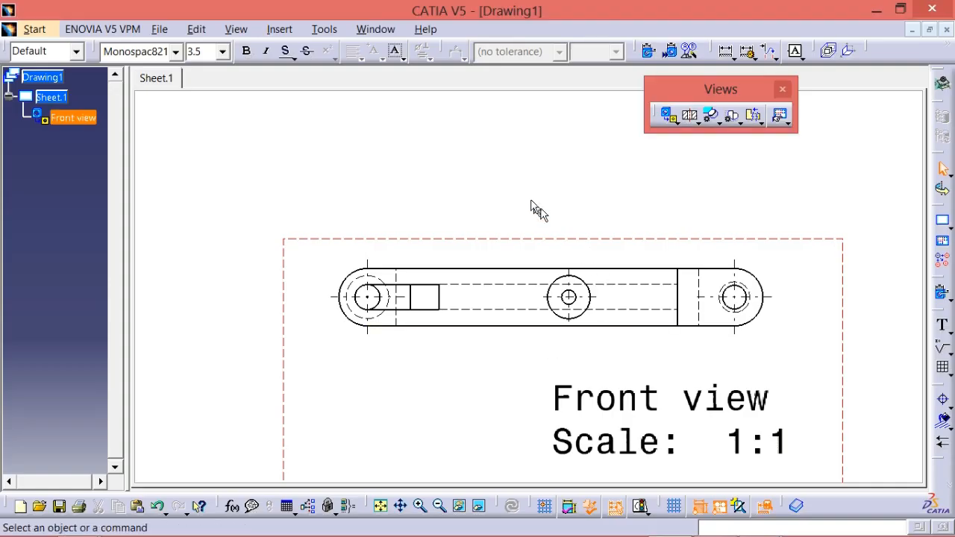
scroll(522, 197, "down", 2)
mouse_move(503, 302)
middle_mouse_down()
mouse_move(503, 341)
mouse_move(431, 398)
mouse_move(458, 310)
middle_mouse_up()
left_click(503, 301)
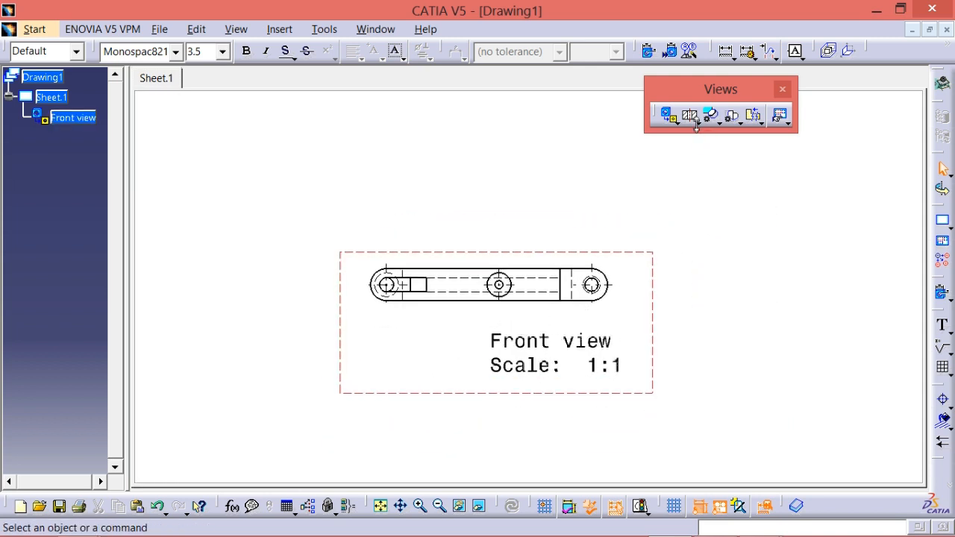
left_click(710, 130)
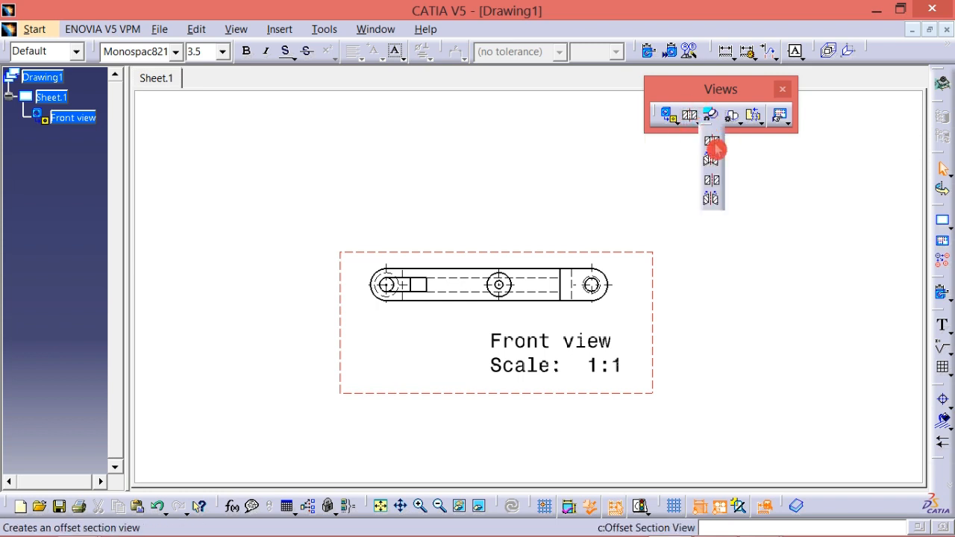
left_click(712, 147)
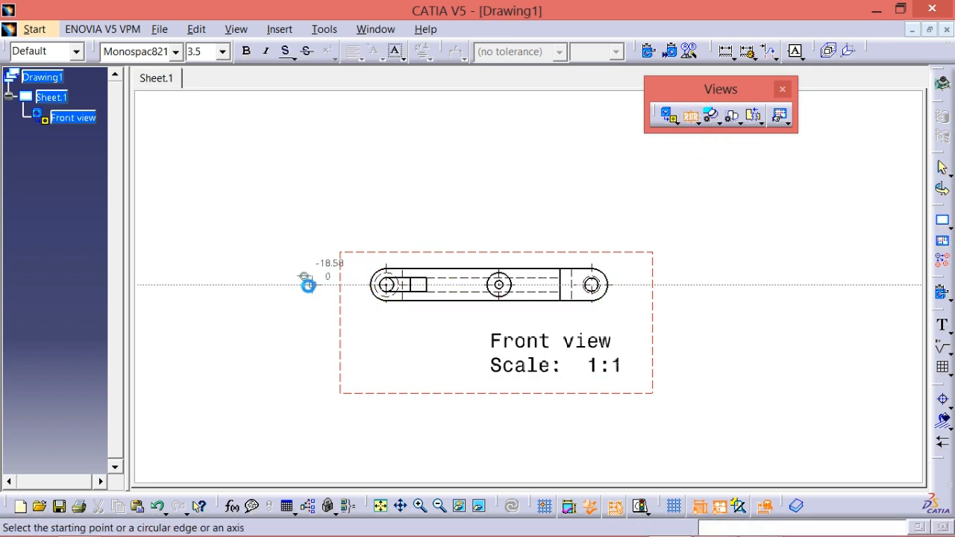
left_click(306, 285)
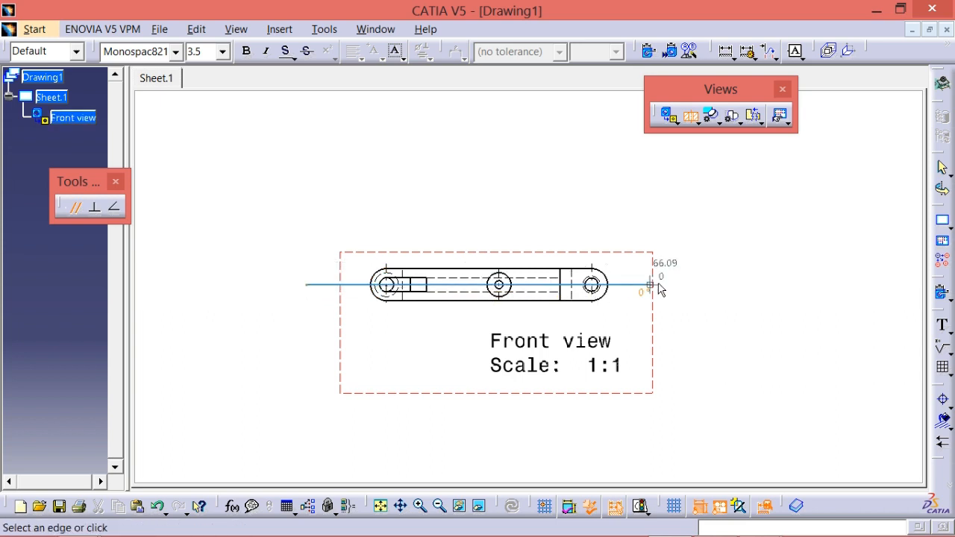
double_click(684, 286)
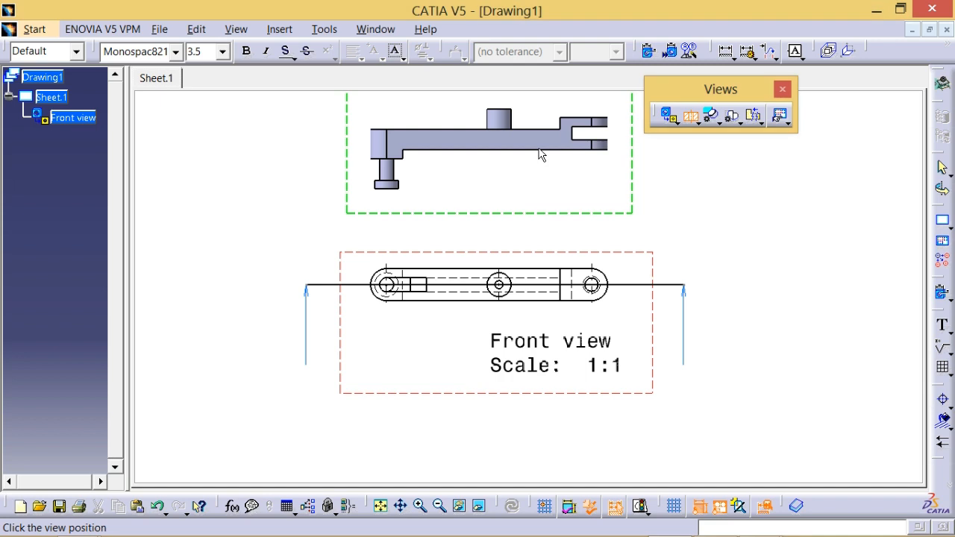
left_click(542, 155)
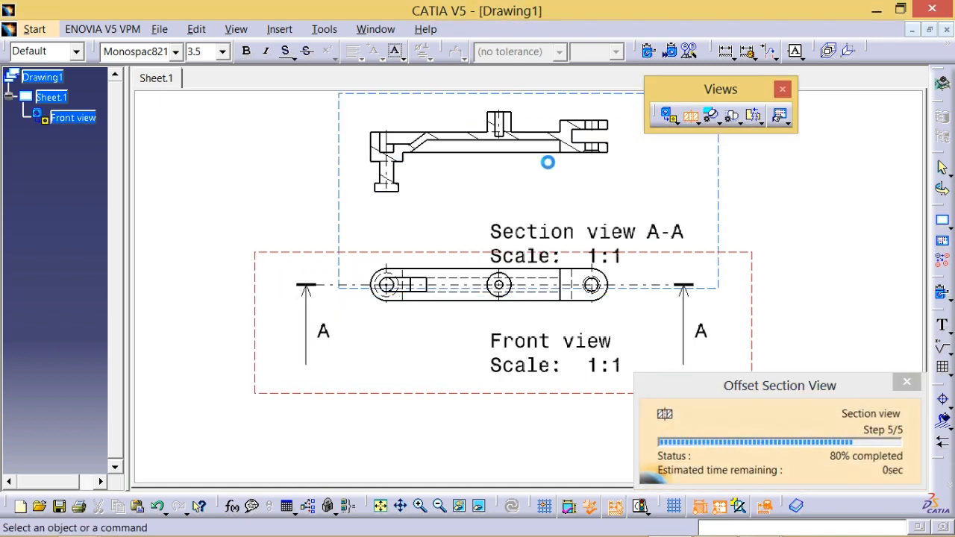
middle_click_drag(780, 194, 732, 216)
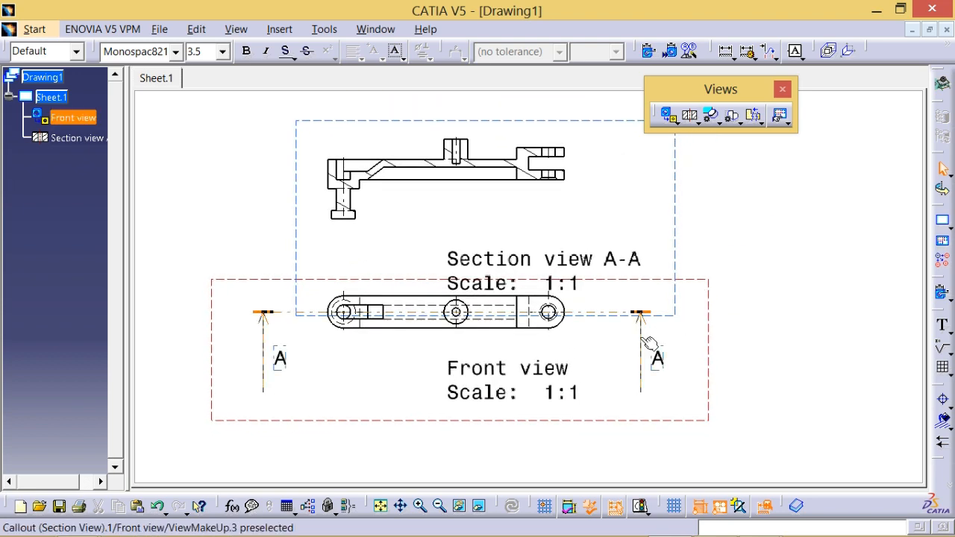
- Invert the section A-A profile direction so its arrows point down toward the cutting line, as on the drawing photo
key("alt+Tab")
key("alt+Tab")
double_click(641, 336)
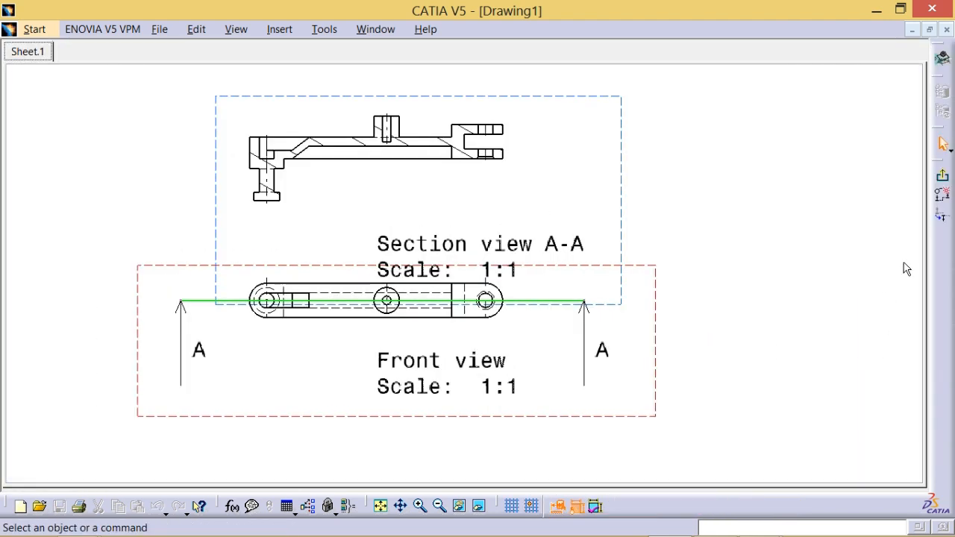
left_click(945, 221)
left_click(940, 175)
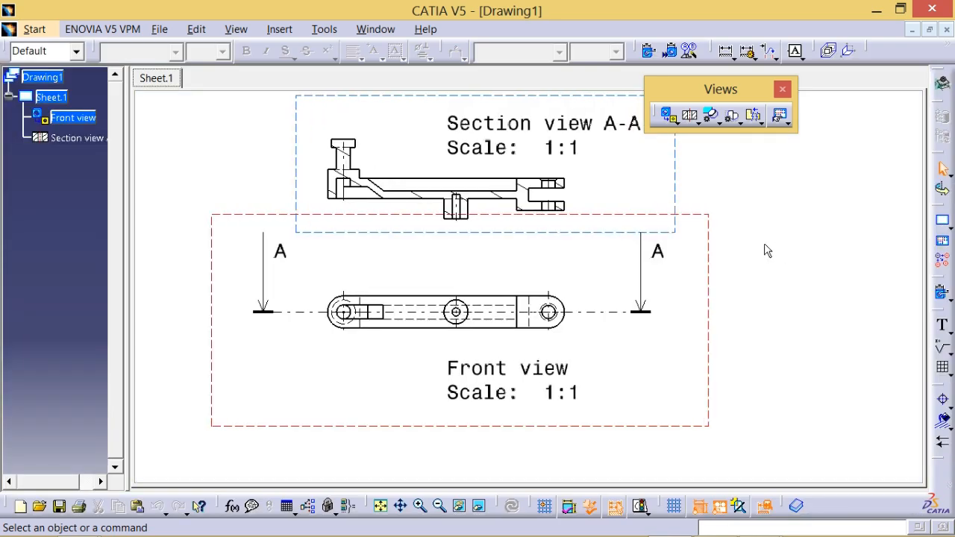
left_click(869, 242)
- Move section view A-A upward on the sheet, clear of the front view's frame
middle_click_drag(804, 237, 826, 278)
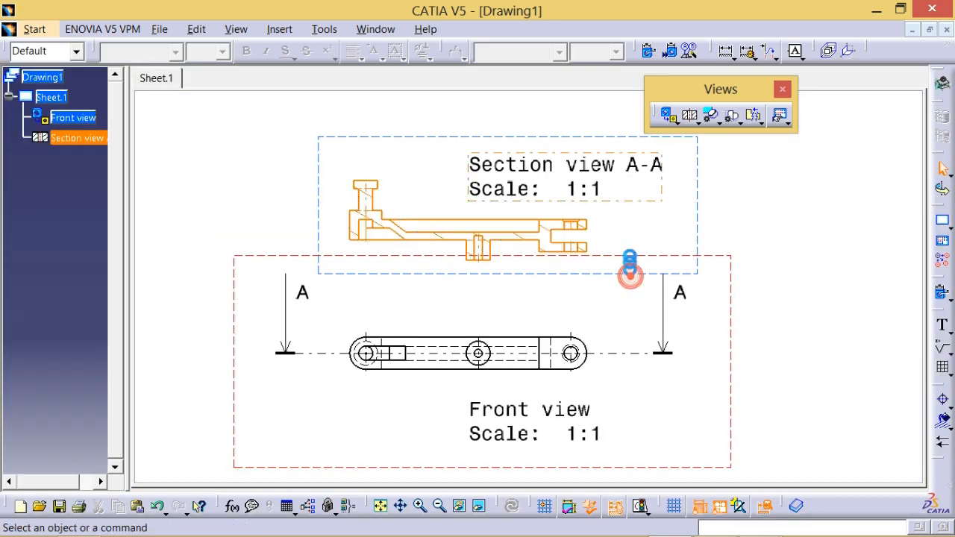
left_click_drag(630, 269, 629, 201)
left_click(815, 224)
middle_click_drag(815, 223, 795, 309)
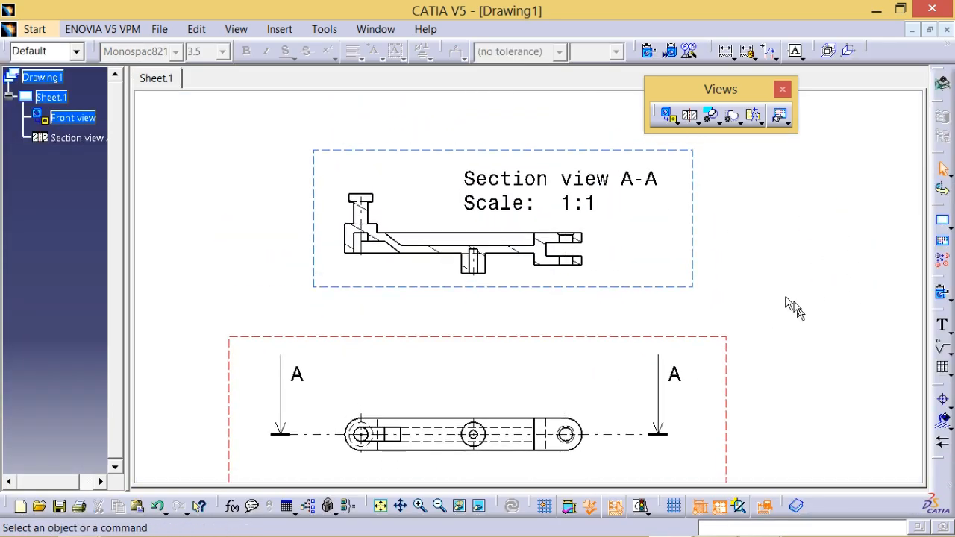
- Compare the generated section view A-A with section A-A on the drawing photo
key("alt+Tab")
scroll(424, 132, "up", 2)
scroll(428, 153, "down", 2)
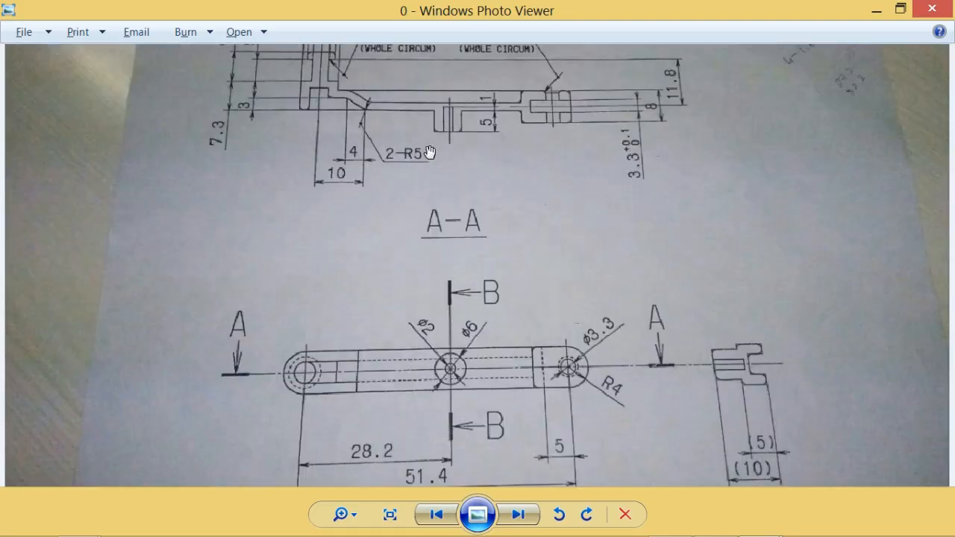
left_click_drag(431, 151, 456, 314)
scroll(460, 201, "up", 2)
left_click_drag(460, 216, 477, 311)
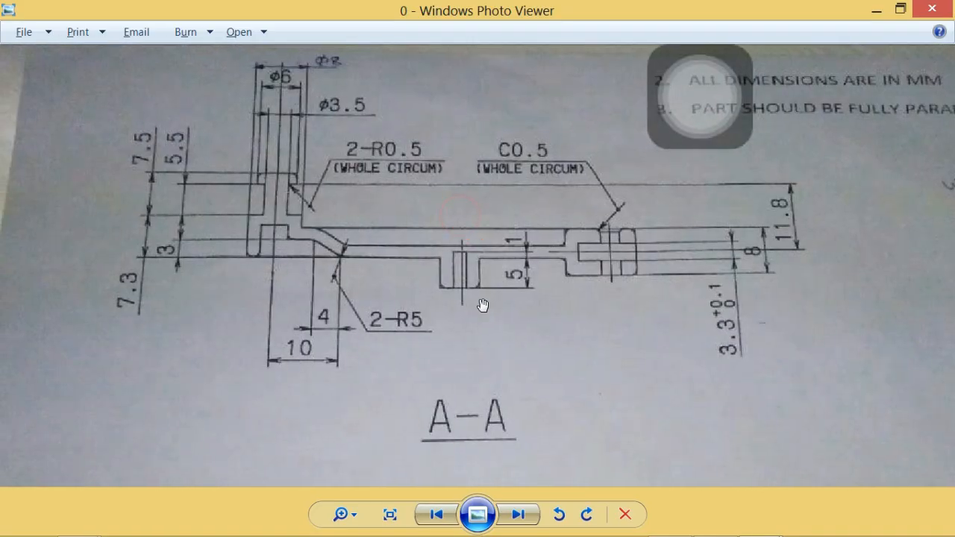
key("alt+Tab")
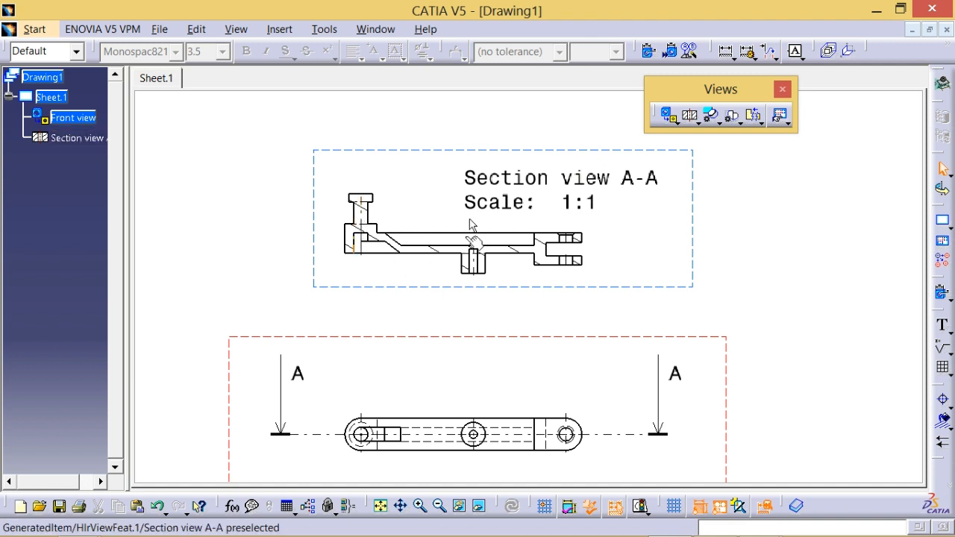
scroll(547, 310, "up", 2)
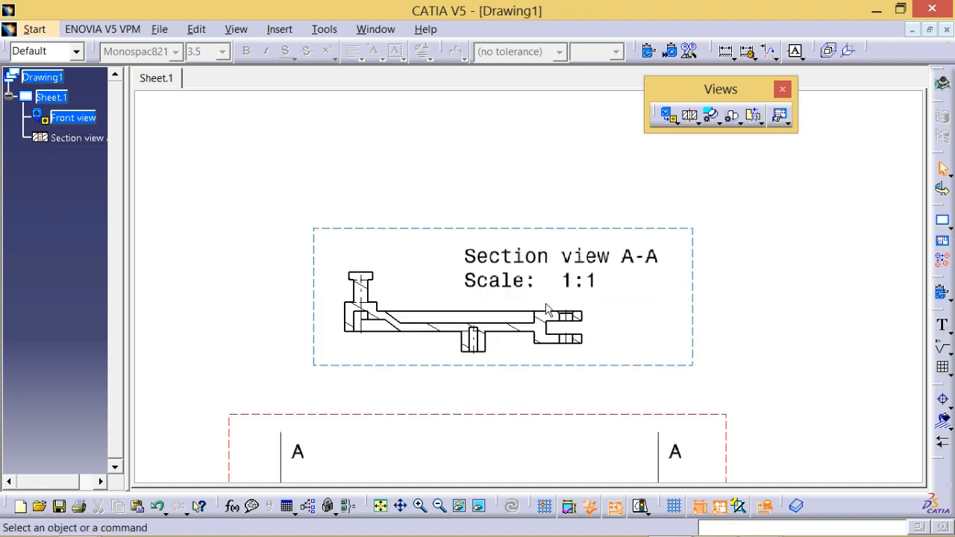
scroll(547, 311, "down", 1)
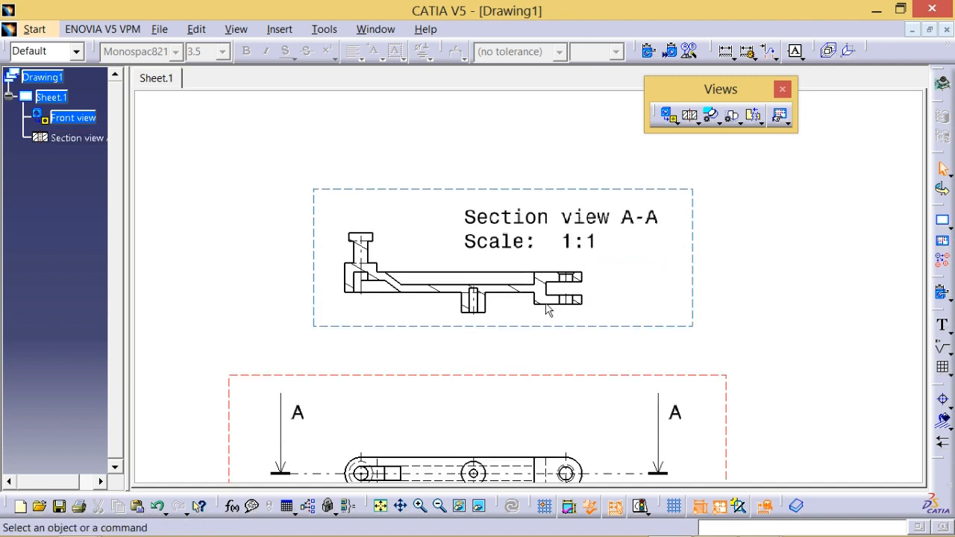
key("alt+Tab")
key("alt+Tab")
- Create section cut B-B along a vertical line through the middle boss, and place it to the right of the front view
scroll(547, 310, "down", 3)
mouse_move(586, 306)
middle_mouse_down()
mouse_move(582, 294)
mouse_move(638, 328)
mouse_move(627, 326)
mouse_move(702, 153)
middle_mouse_up()
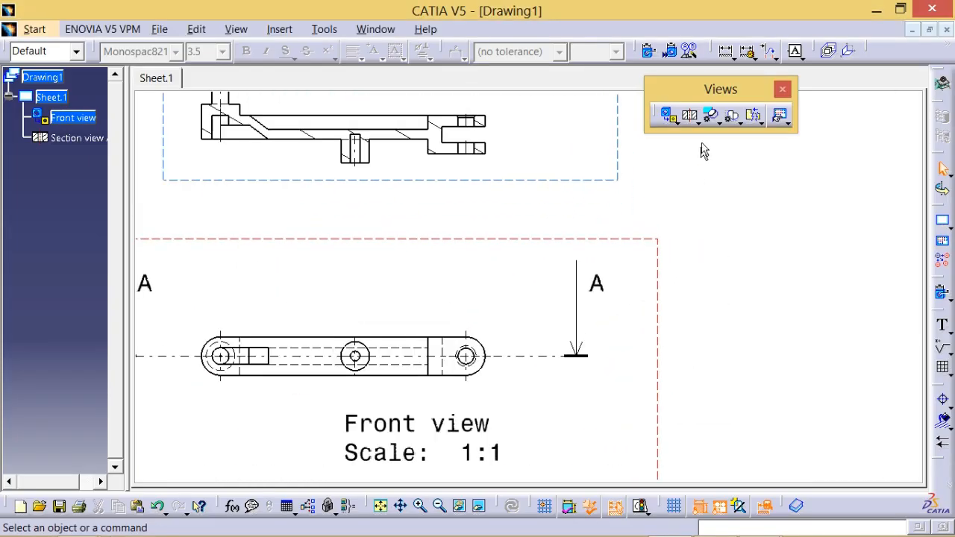
left_click_drag(707, 126, 715, 191)
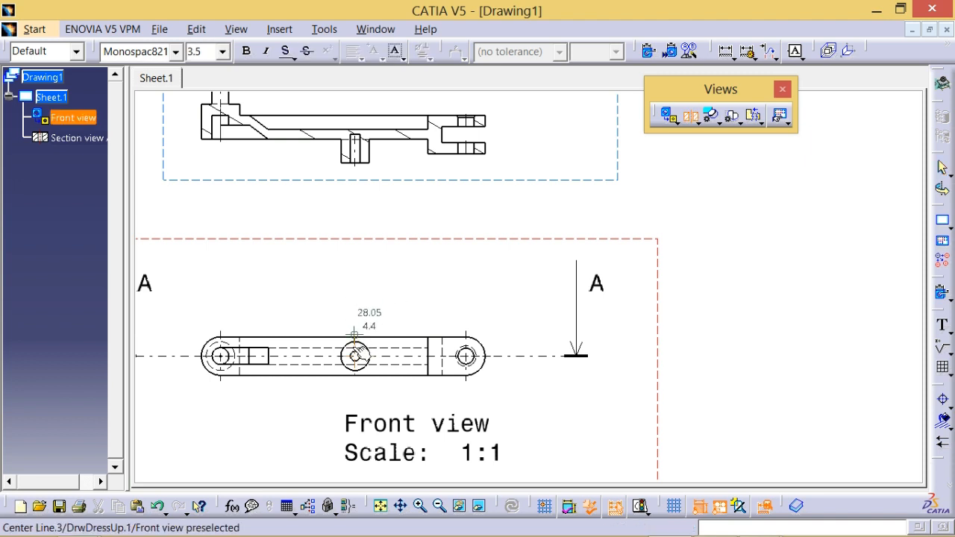
left_click(355, 301)
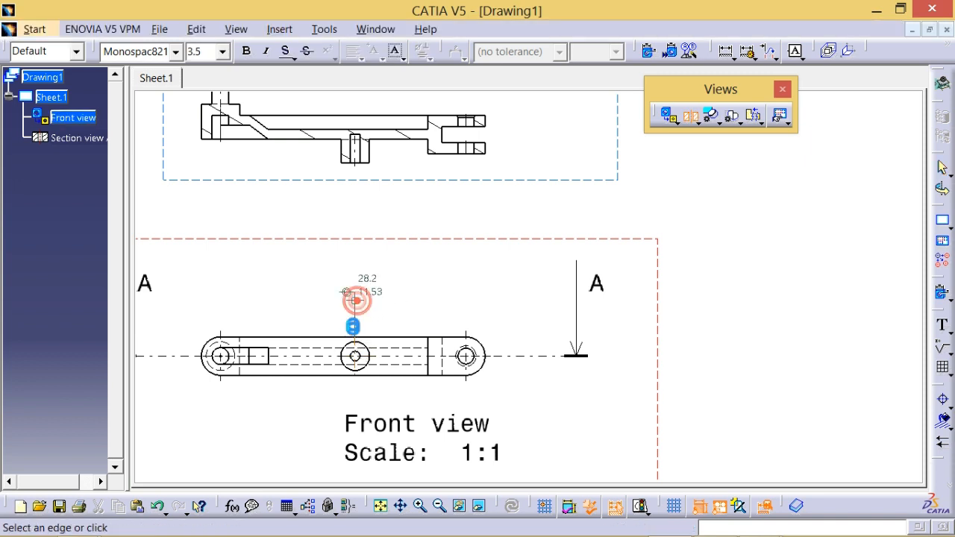
double_click(354, 397)
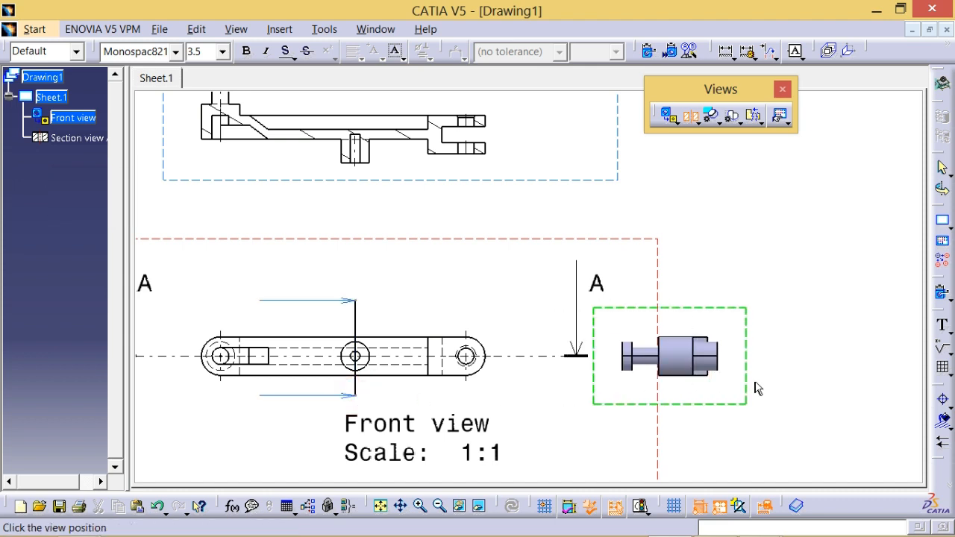
left_click(808, 394)
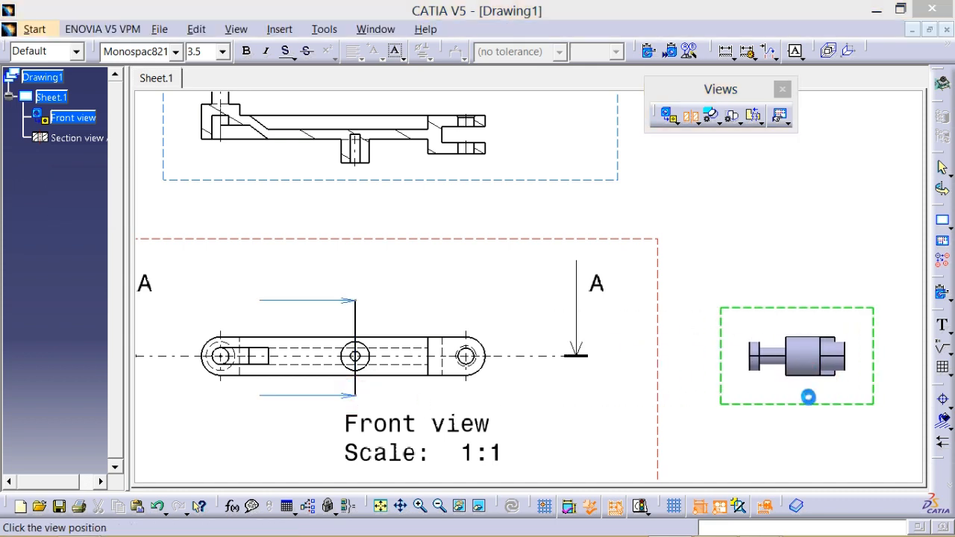
middle_click_drag(745, 380, 644, 333)
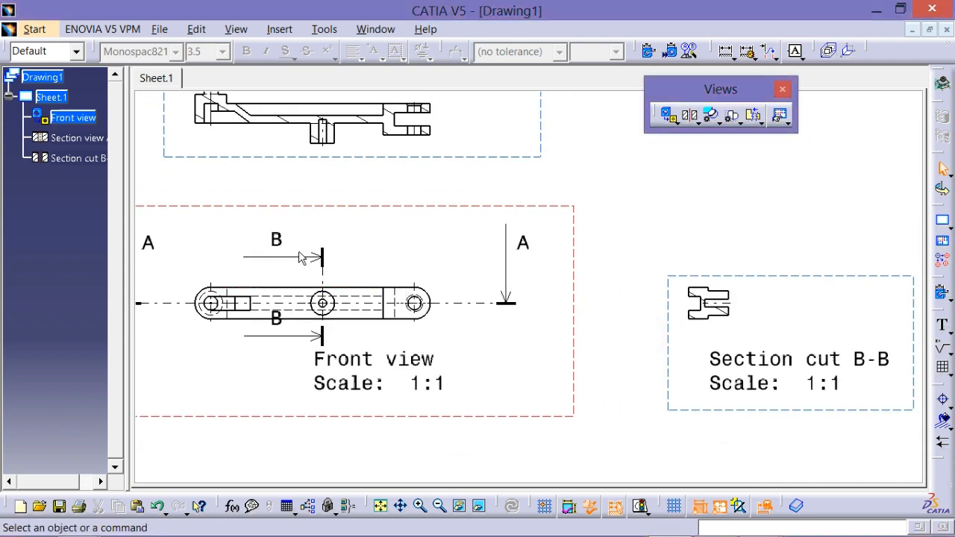
- Invert the section B-B profile direction so its arrows point left toward the cutting line
double_click(311, 263)
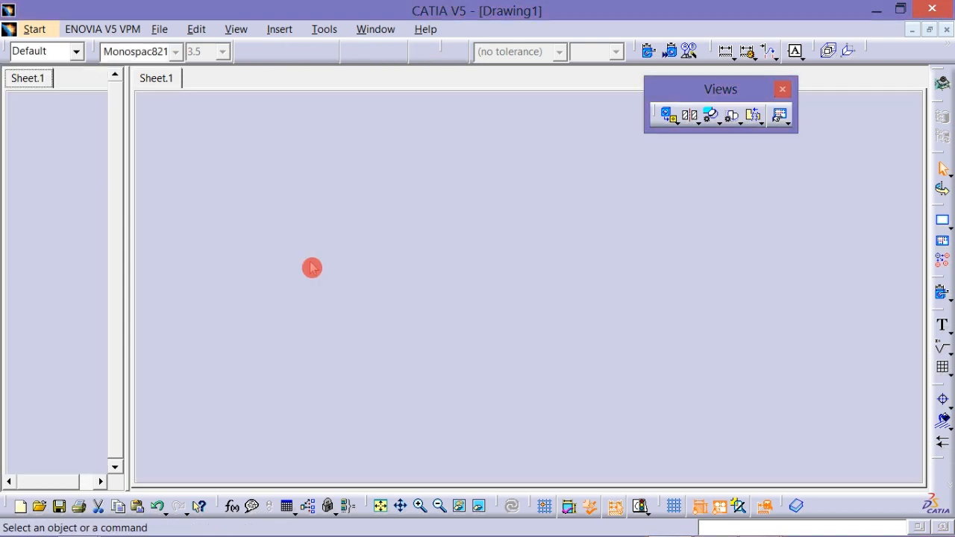
left_click(942, 195)
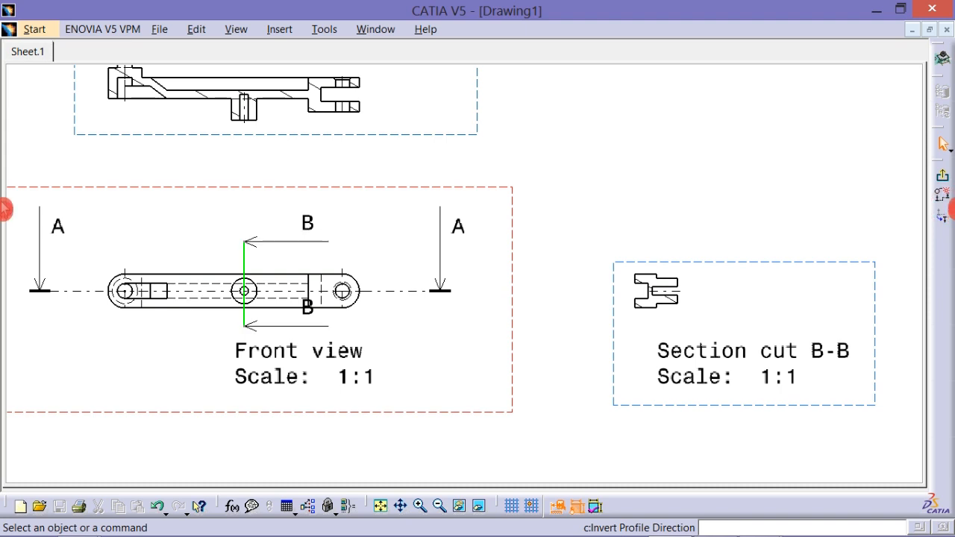
left_click(942, 171)
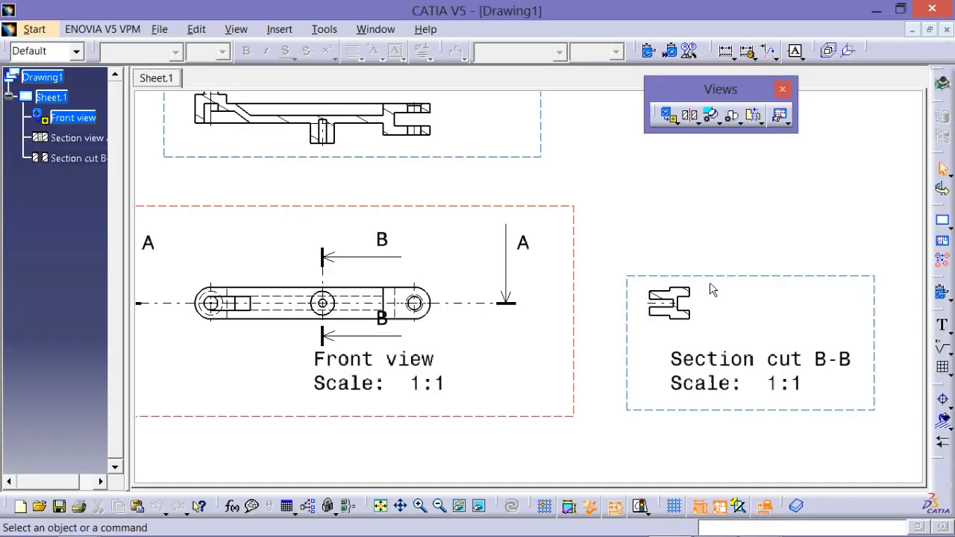
mouse_move(659, 230)
middle_mouse_down()
mouse_move(592, 214)
mouse_move(602, 234)
mouse_move(604, 221)
mouse_move(641, 216)
middle_mouse_up()
- Check section cut B-B against the drawing photo and dimension its overall horizontal length above the profile
key("alt+Tab")
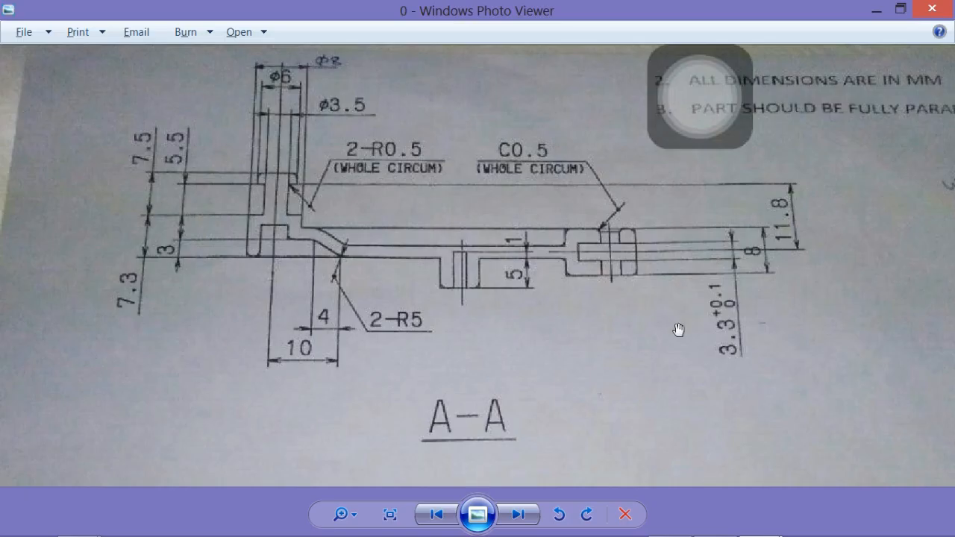
left_click_drag(589, 316, 766, 382)
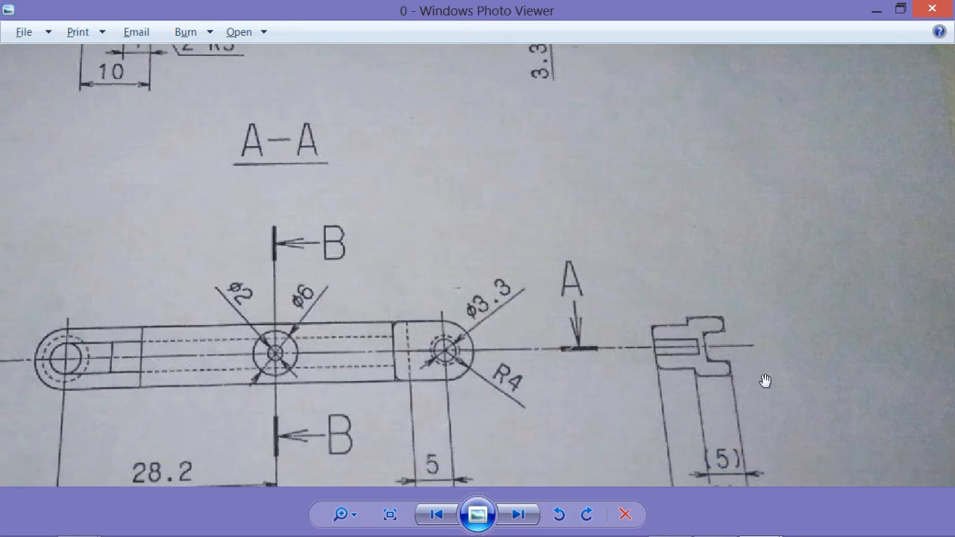
key("alt+Tab")
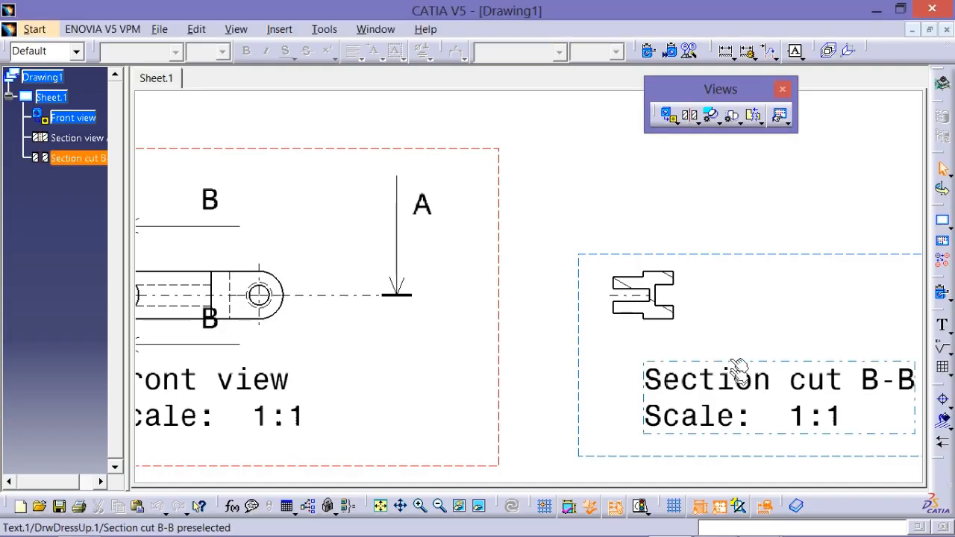
middle_click_drag(621, 194, 624, 230)
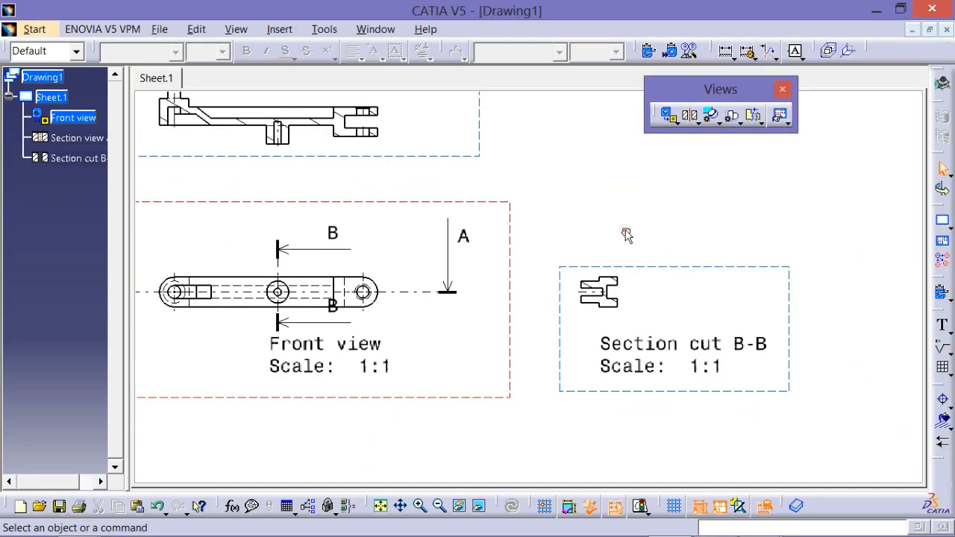
left_click(736, 61)
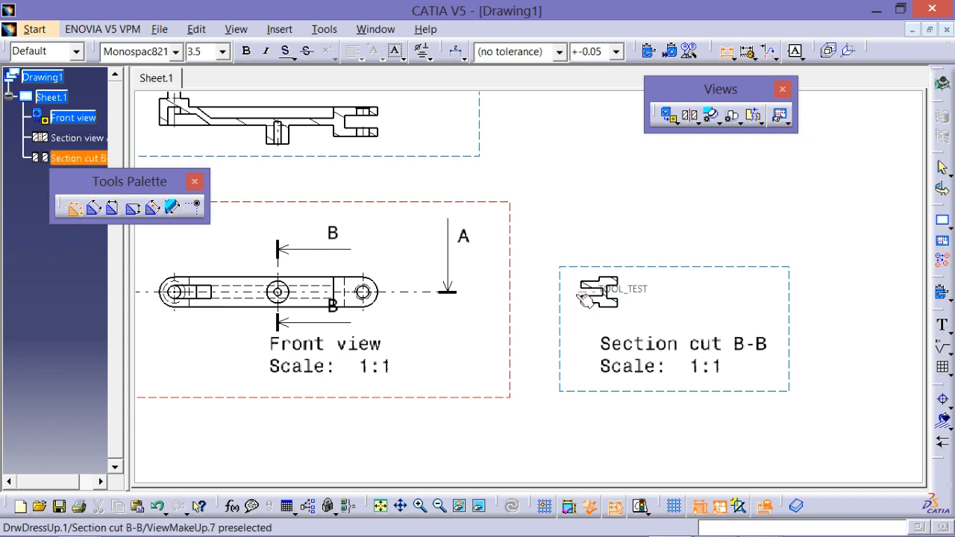
middle_click_drag(576, 293, 597, 283, "ctrl")
left_click(648, 280)
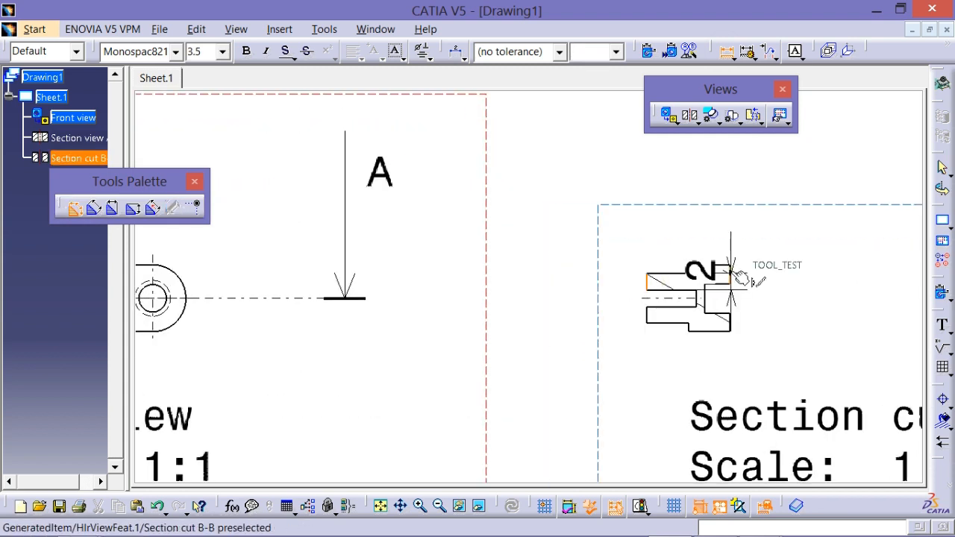
left_click(732, 274)
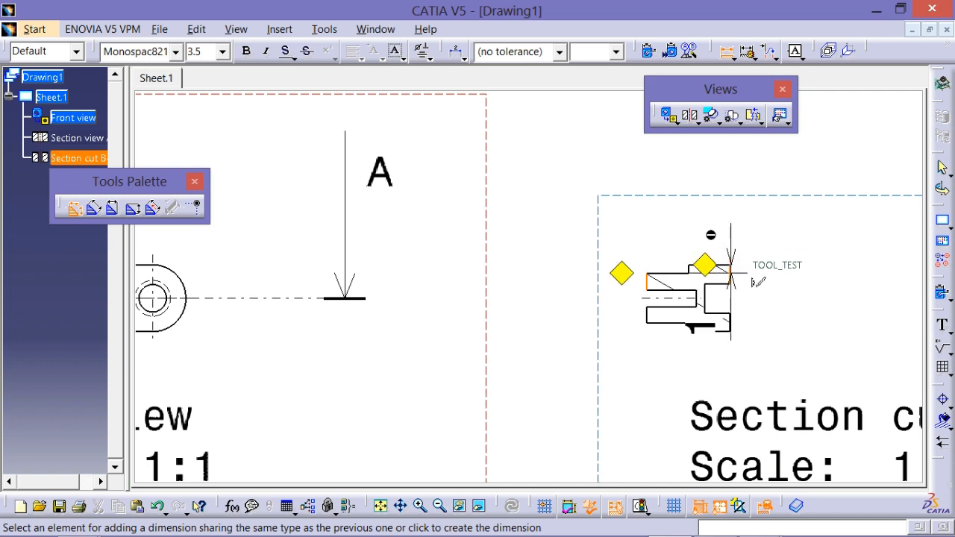
left_click(700, 230)
- Review the three generated views together against the whole drawing photo
mouse_move(533, 279)
middle_mouse_down()
mouse_move(528, 427)
mouse_move(539, 405)
mouse_move(599, 397)
middle_mouse_up()
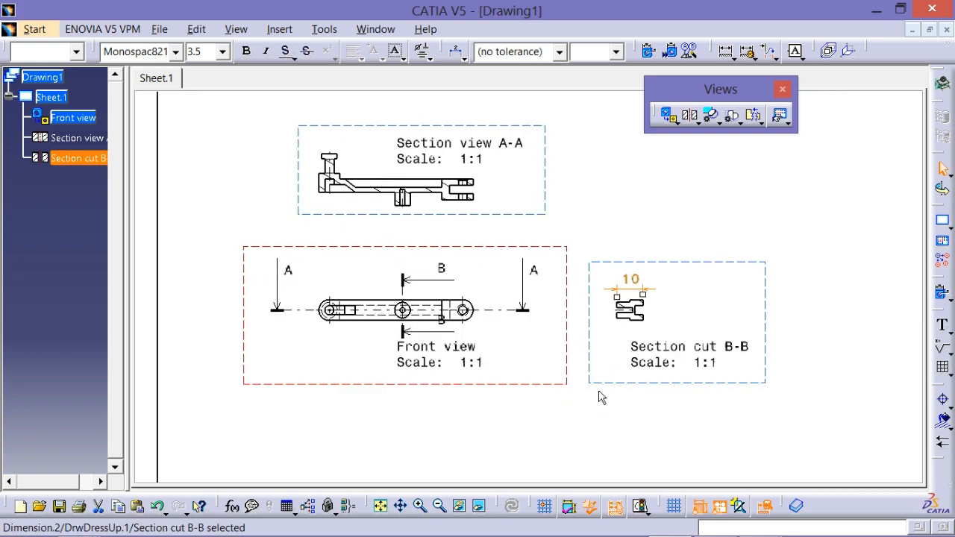
key("alt+Tab")
right_click(513, 370)
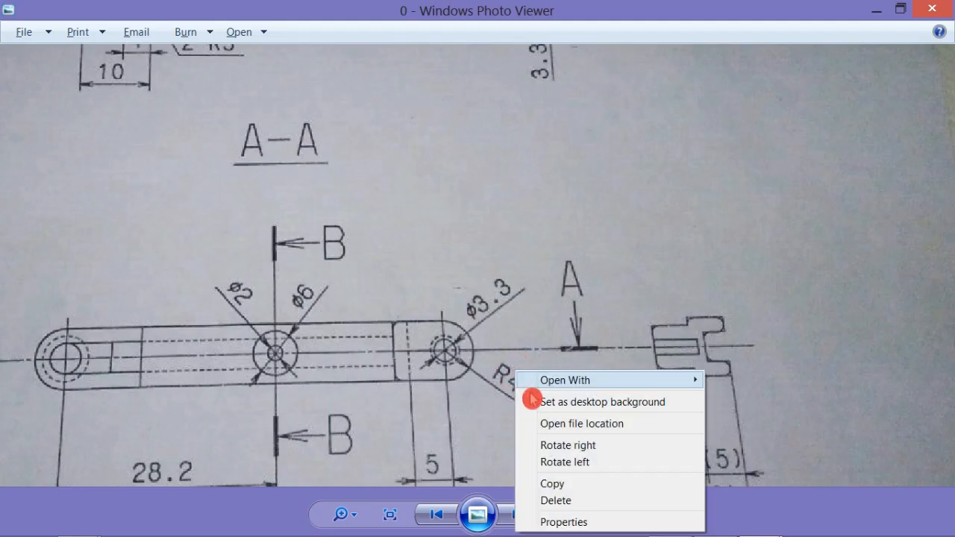
left_click(529, 253)
right_click(527, 251)
left_click(505, 216)
right_click(482, 214)
left_click(423, 173)
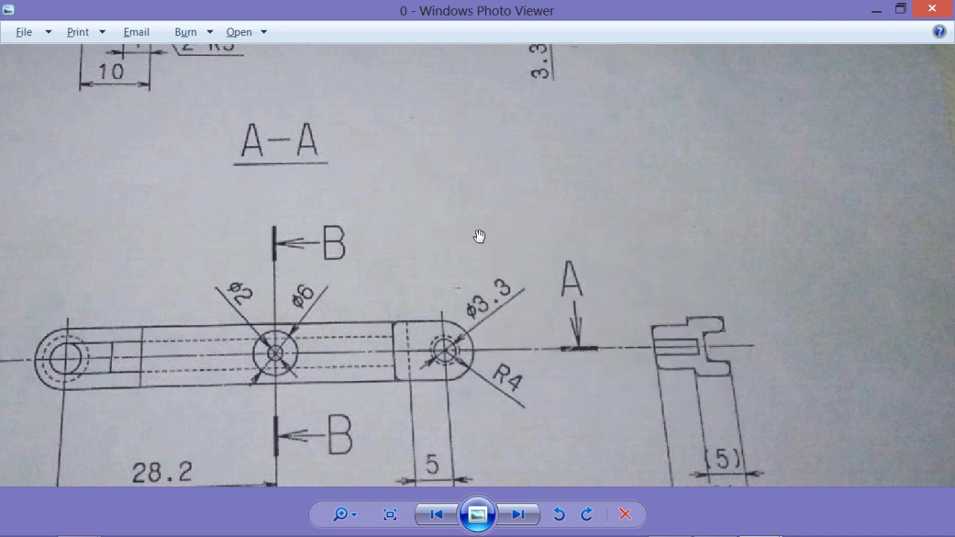
scroll(482, 243, "down", 5)
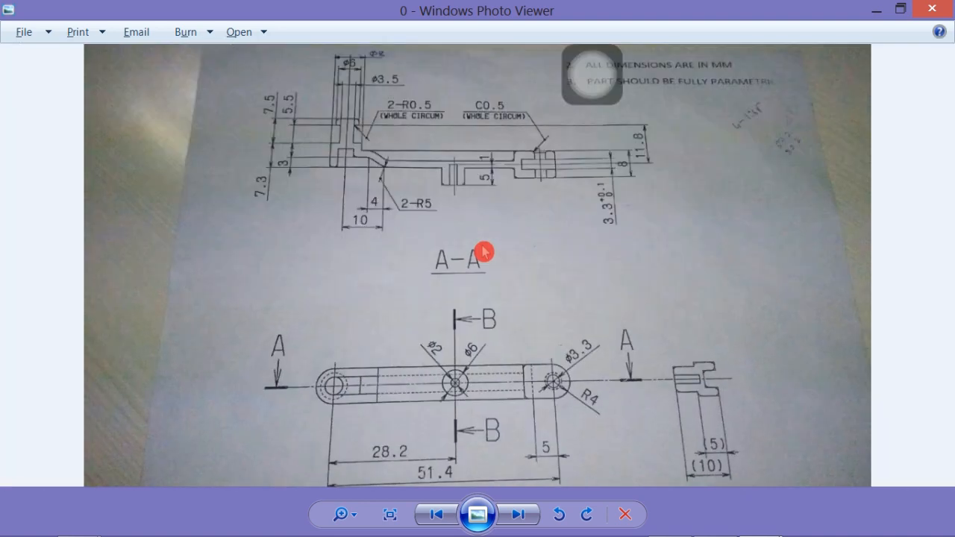